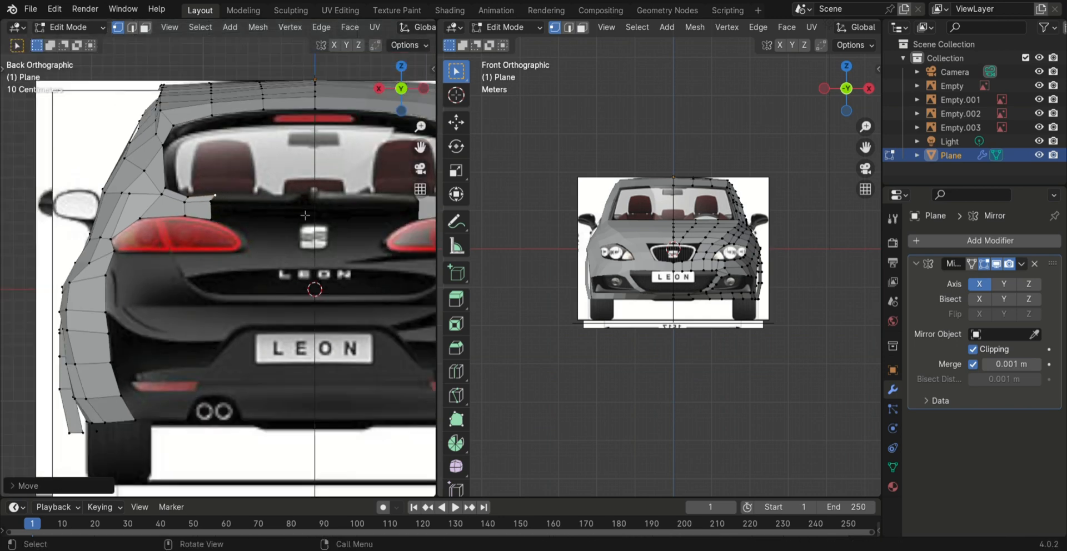
- Extrude the rear strip's open edge inward along X above the tail light and lower its bottom vertex along Z
scroll(220, 178, up, 2)
ctrl+click(214, 206)
key(e)
key(x)
click(254, 207)
click(253, 209)
key(g)
key(z)
click(255, 219)
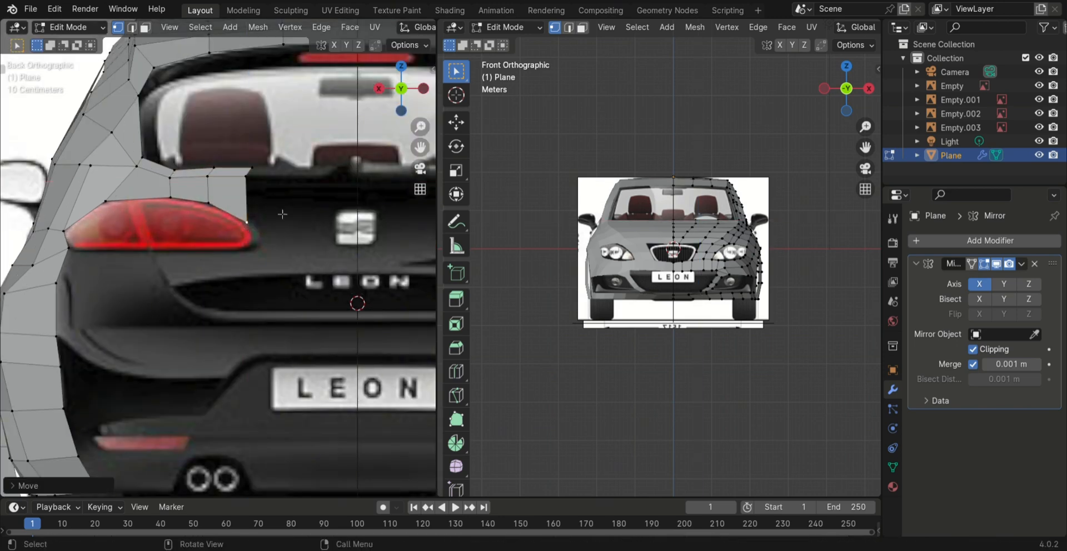
- In back and top views, extrude the strip's end edge inward along X and shift it about 0.08 m rearward along Y
alt+click(255, 197)
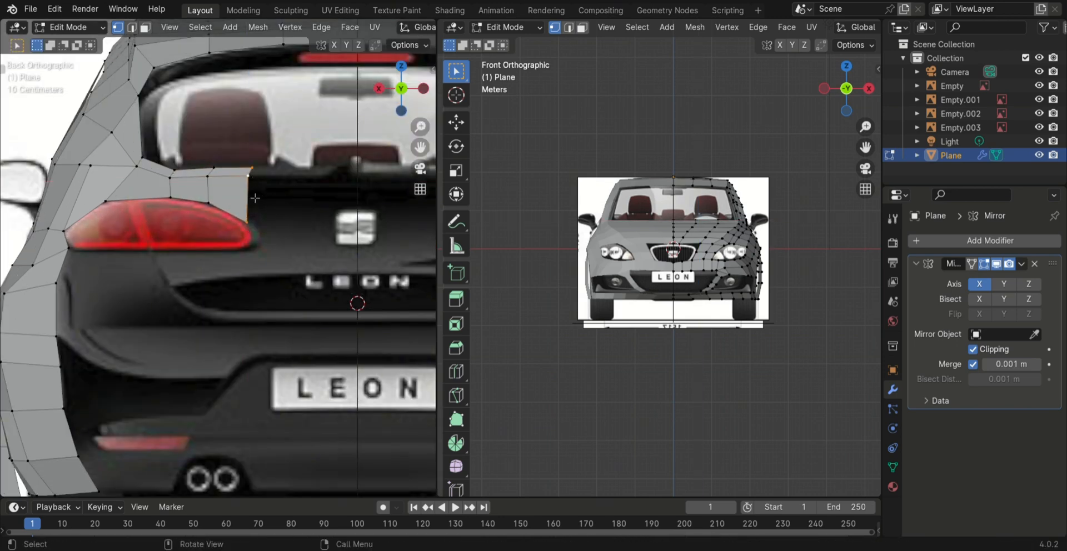
key(KP_7)
scroll(820, 213, up, 4)
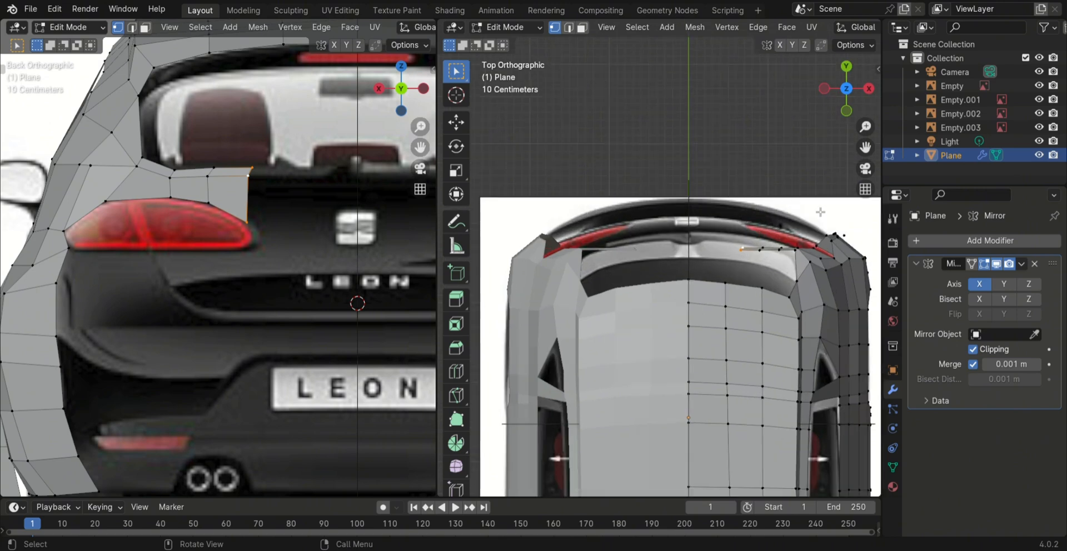
scroll(221, 212, down, 2)
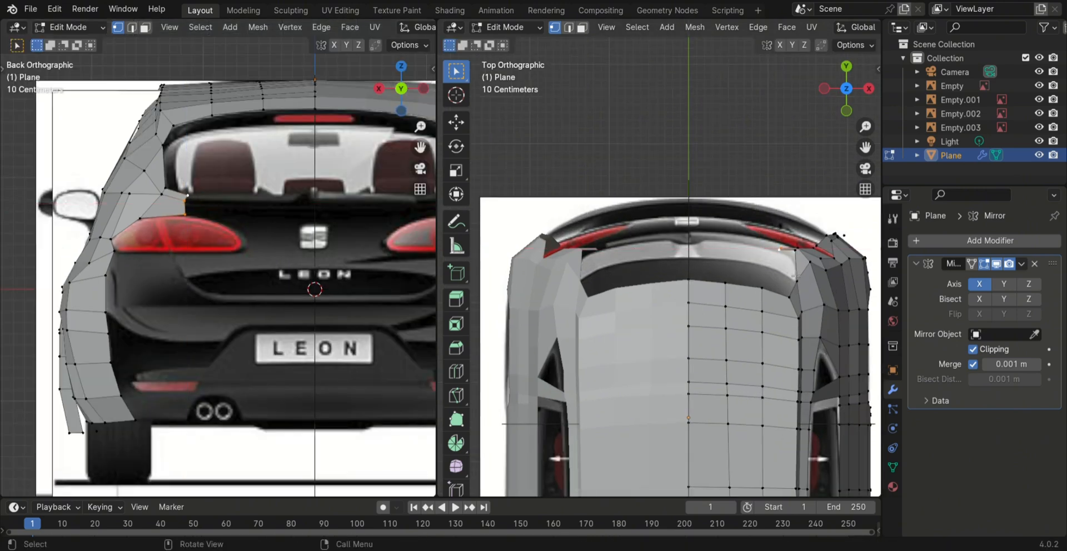
key(e)
key(x)
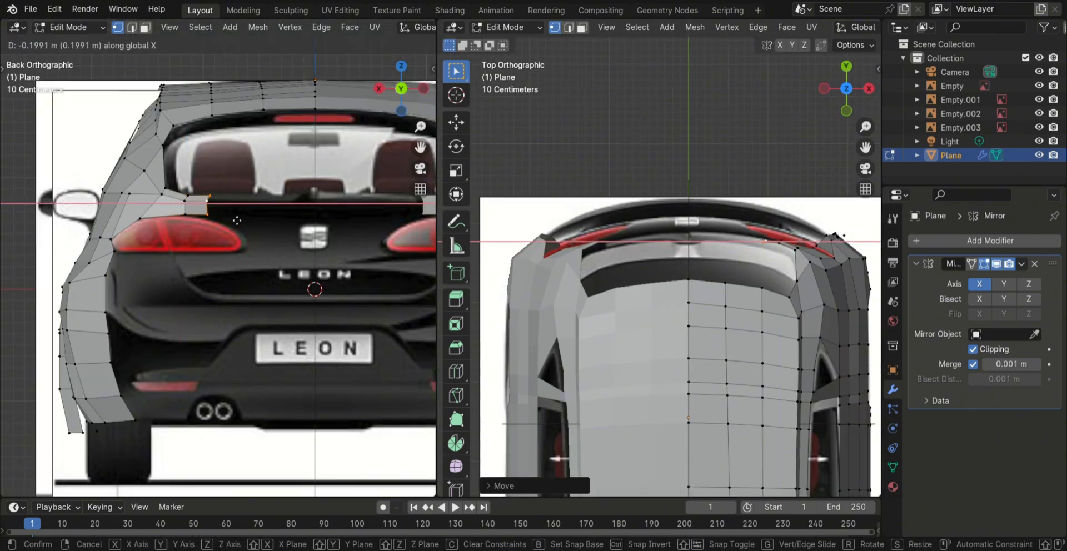
click(236, 219)
key(g)
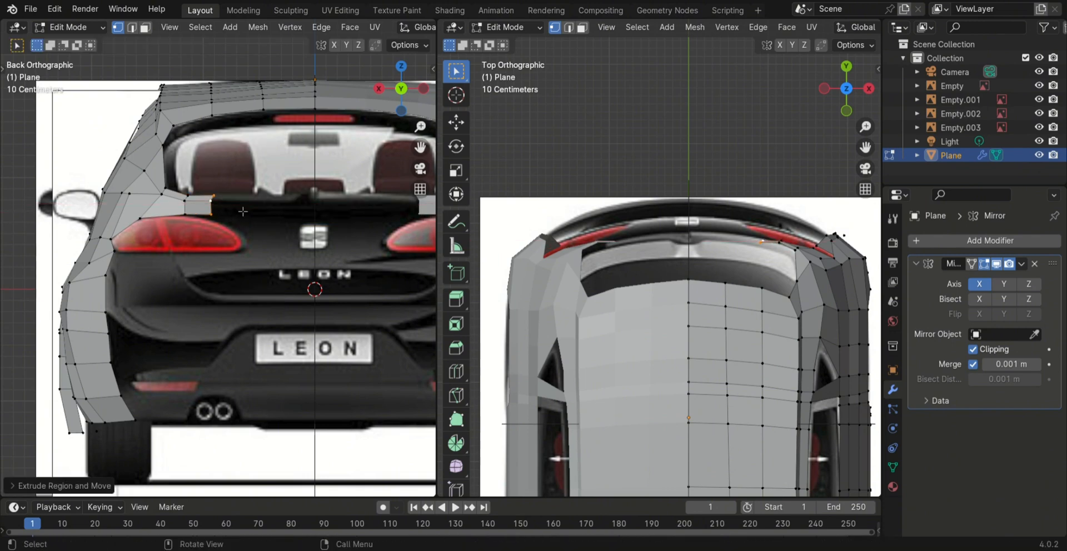
click(211, 201)
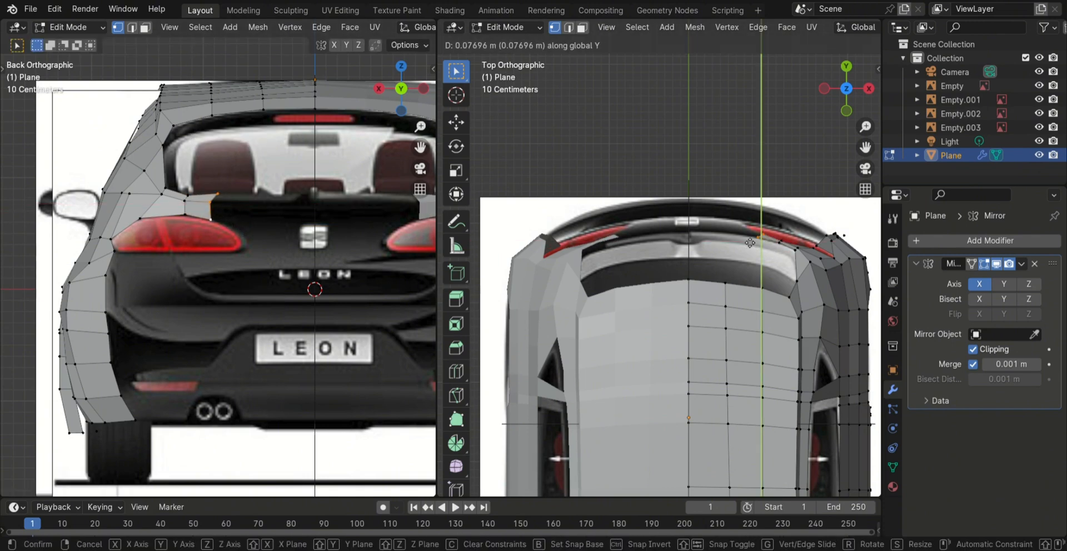
- Extrude the strip's end edge about 0.28 m inward along X and lower its bottom vertex toward the tail light's inner end
scroll(813, 229, up, 2)
alt+click(214, 215)
key(e)
key(x)
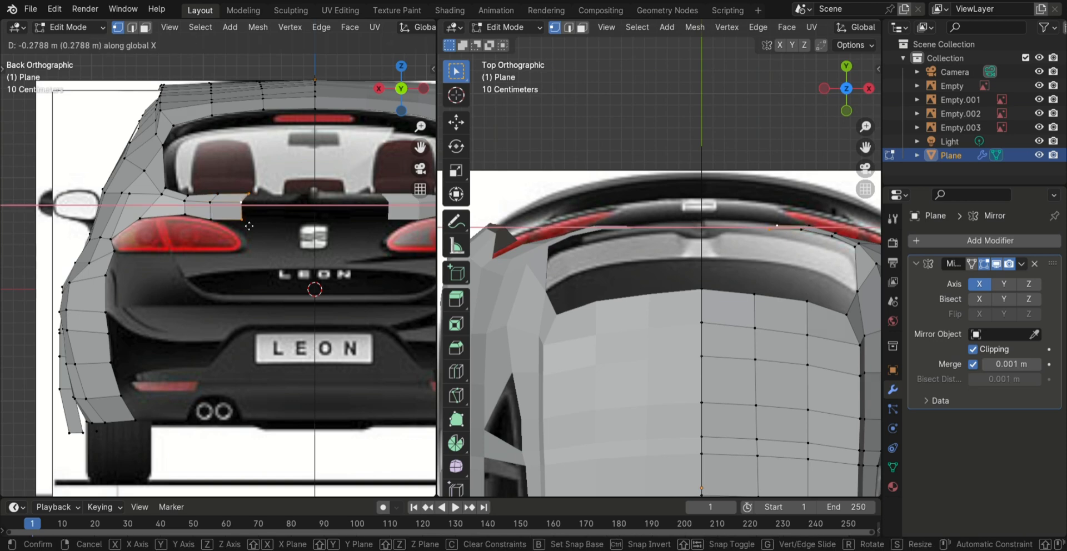
click(248, 215)
click(244, 222)
key(g)
key(z)
click(246, 238)
- Move the new end edge about 0.04 m rearward along Y in the top view
alt+click(243, 222)
key(g)
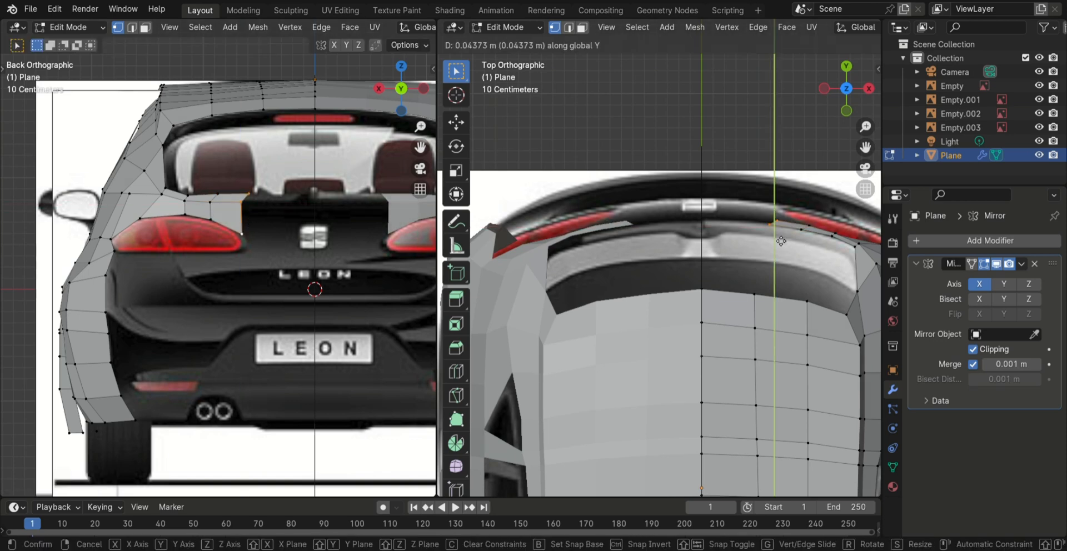
click(780, 240)
- Align the strip vertex beside the rear window corner along Y with the top reference
scroll(772, 234, up, 2)
shift+middle_drag(778, 234, 558, 219)
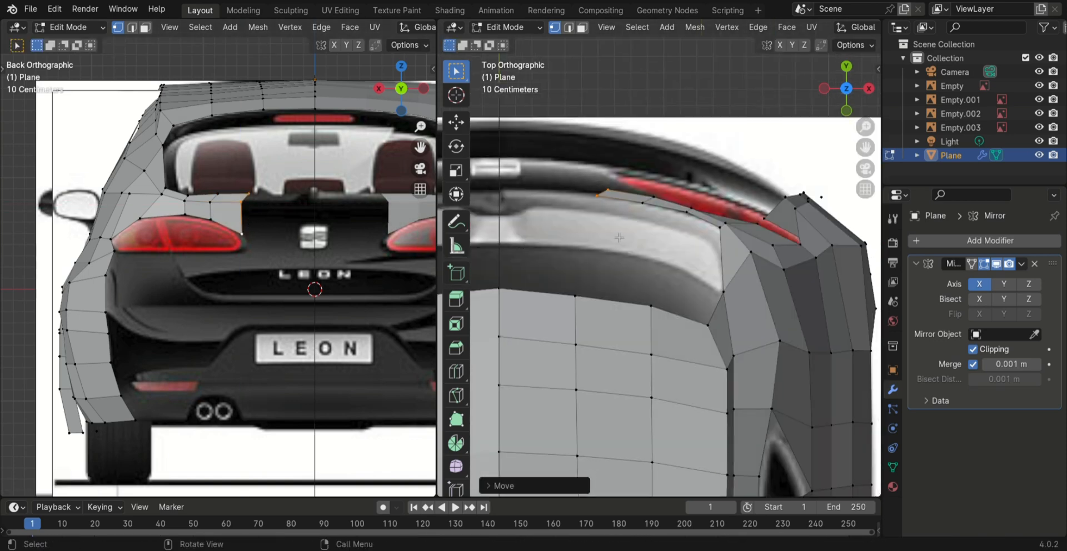
scroll(611, 212, up, 2)
click(699, 193)
key(g)
key(y)
click(700, 195)
- Pull the strip's end corner rearward along Y and shift the neighbouring vertex about 0.01 m
click(587, 161)
key(g)
key(y)
click(603, 148)
click(651, 170)
key(g)
key(y)
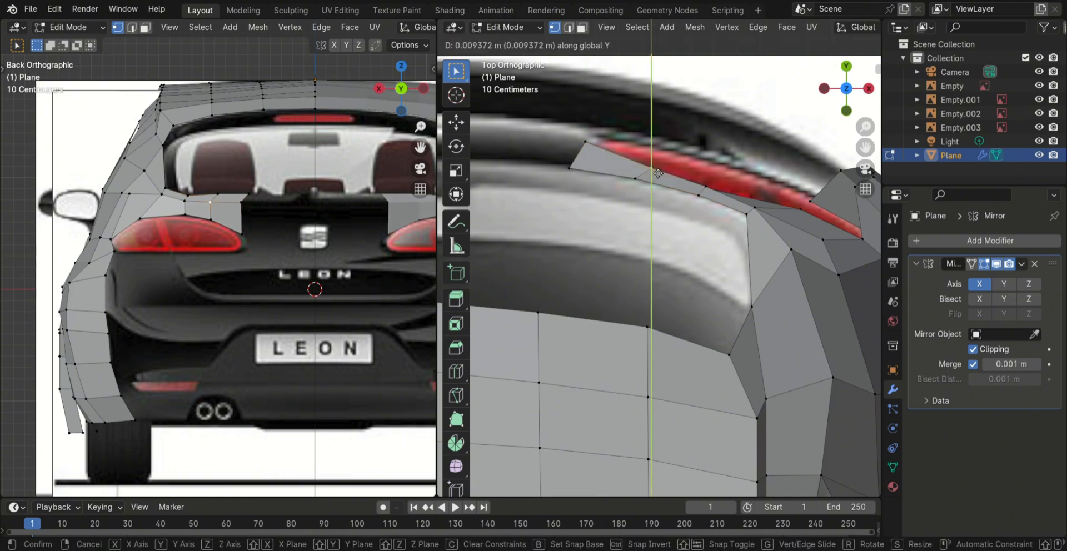
click(654, 169)
- Undo the last Y moves of the end corner and its neighbouring vertex
key(g)
key(z)
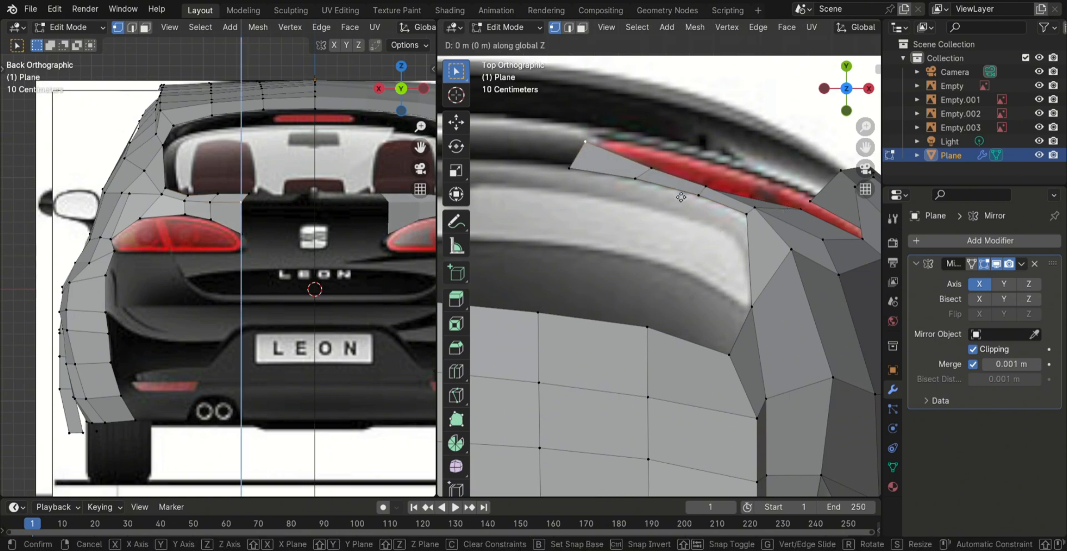
key(Escape)
key(ctrl+z)
key(ctrl+z)
key(ctrl+z)
key(ctrl+z)
- Nudge the vertex next to the strip's end about 0.01 m along Y to follow the top reference
key(g)
key(y)
click(659, 177)
click(657, 175)
key(g)
key(y)
click(657, 182)
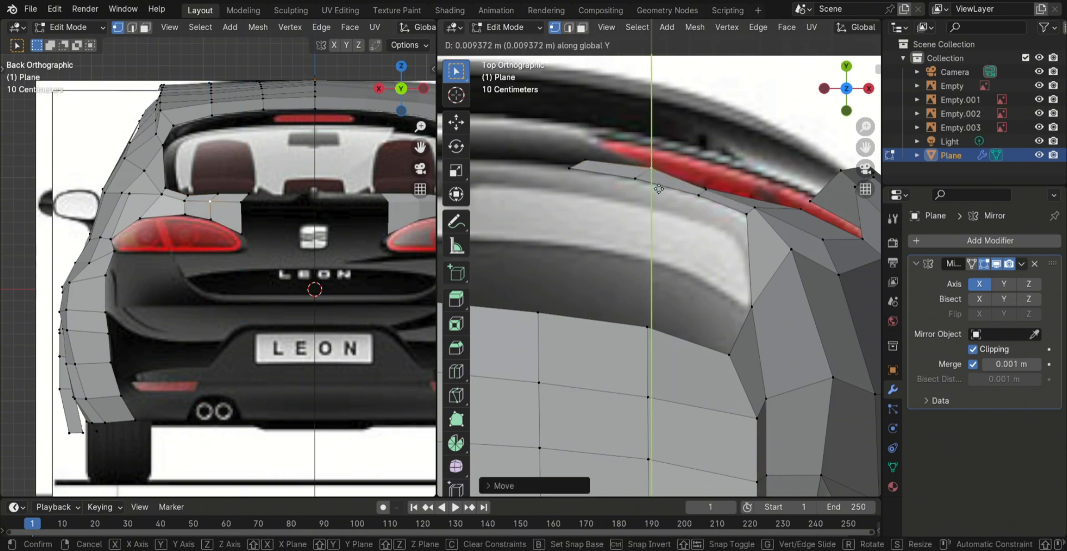
key(ctrl+z)
- Move the strip's lower end corner about 0.08 m rearward along Y to the tail light's inner tip
click(597, 165)
key(g)
key(y)
click(602, 172)
key(g)
key(y)
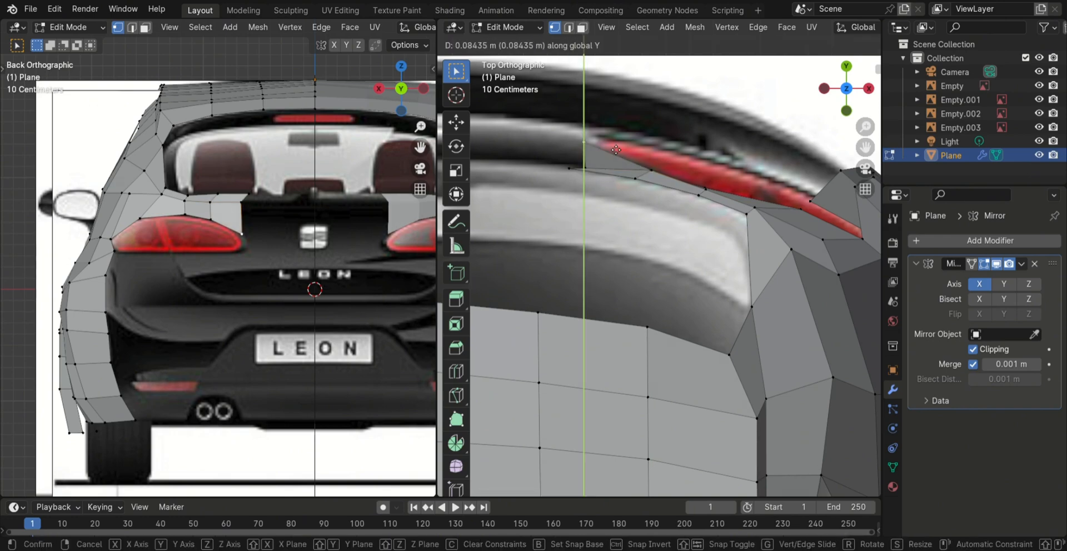
click(602, 146)
- Shift the strip's end edge about 0.1 m outward along X to sit near the tail light's inner tip
click(605, 168)
key(g)
click(653, 177)
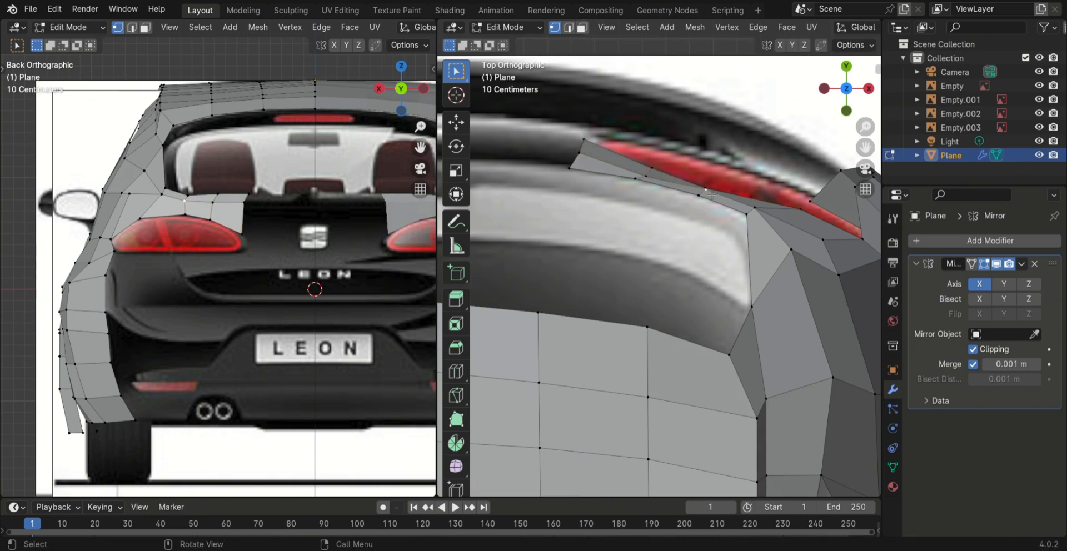
click(592, 144)
key(g)
key(x)
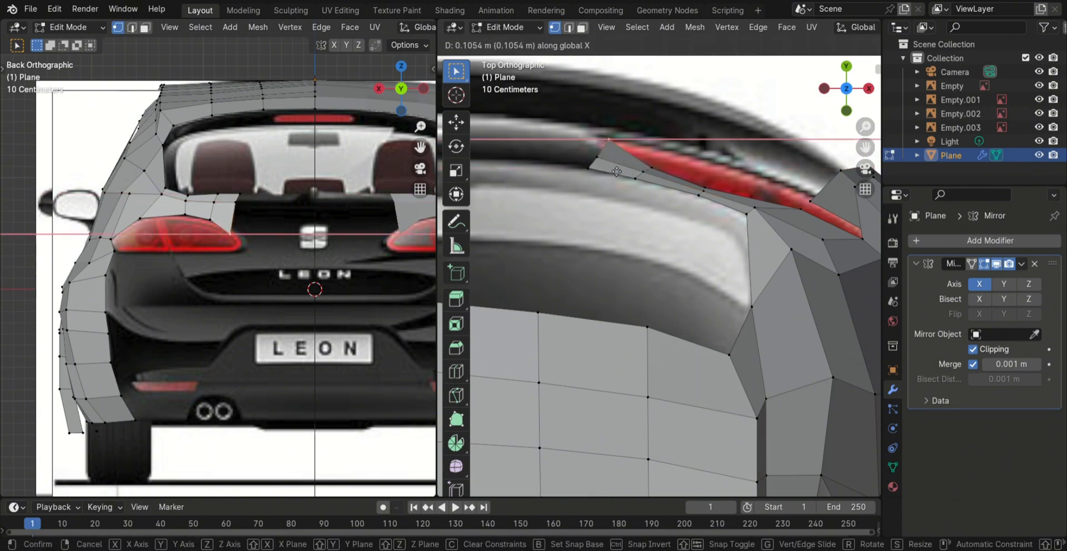
click(609, 158)
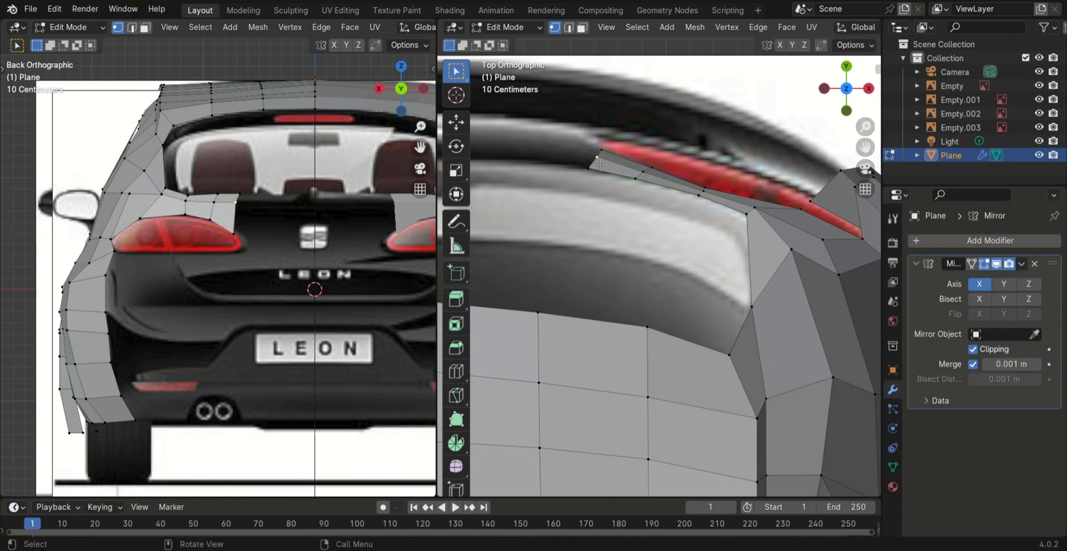
- Extrude the strip's end edge inward along X and lower its bottom vertex along Z to the tail light's lower edge
key(e)
key(x)
click(262, 227)
click(253, 233)
key(g)
key(z)
click(254, 250)
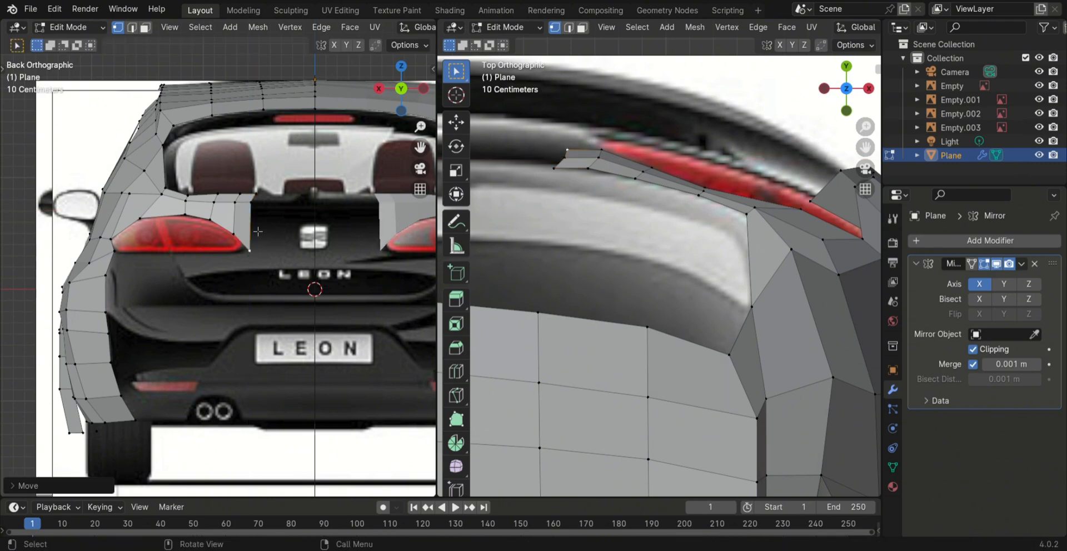
- Fit the strip's lower vertices around the tail light's inner corner in the back view
key(g)
click(253, 227)
click(250, 228)
key(g)
click(254, 229)
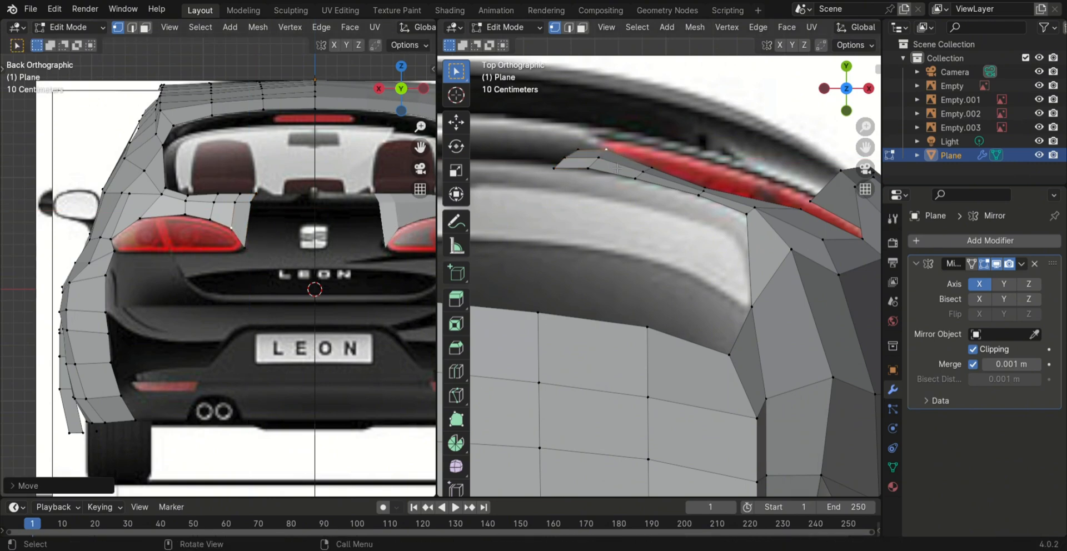
- Move the lower end corner about 0.05 m rearward along Y and adjust the adjacent end vertices along Y
click(583, 153)
key(g)
key(y)
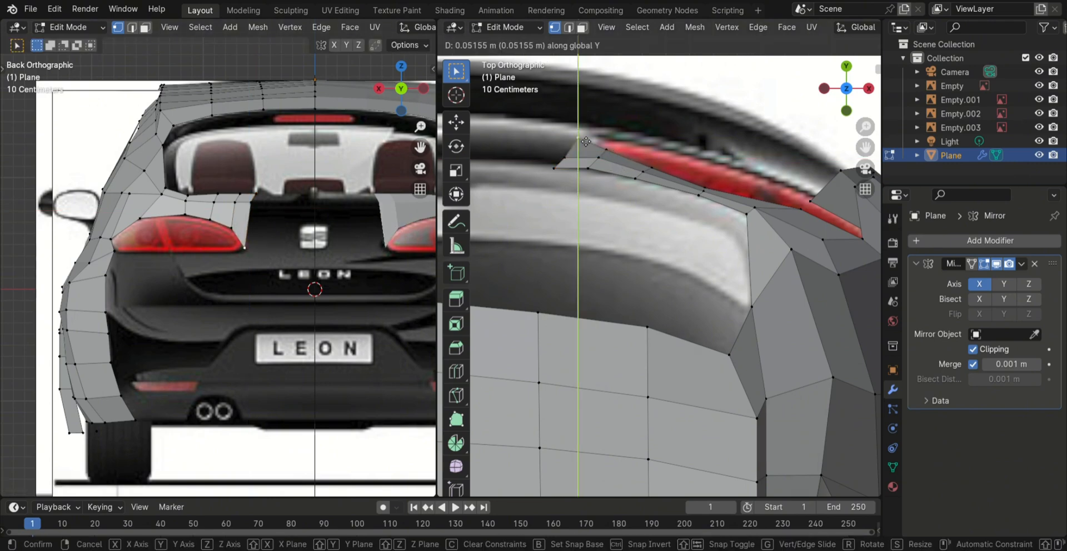
click(583, 138)
click(568, 159)
key(g)
key(y)
click(568, 149)
key(g)
key(y)
click(570, 167)
- Extrude the end edge inward along X in two segments until the strip meets the mirror centre line
alt+click(560, 156)
key(e)
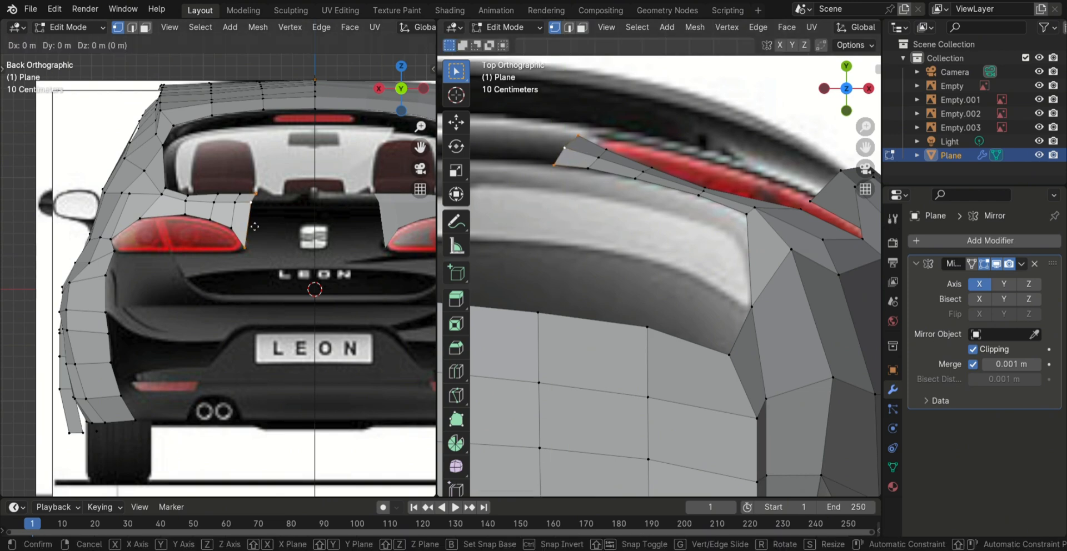
key(x)
click(284, 229)
scroll(618, 245, down, 4)
shift+middle_drag(619, 251, 675, 201)
scroll(207, 250, up, 2)
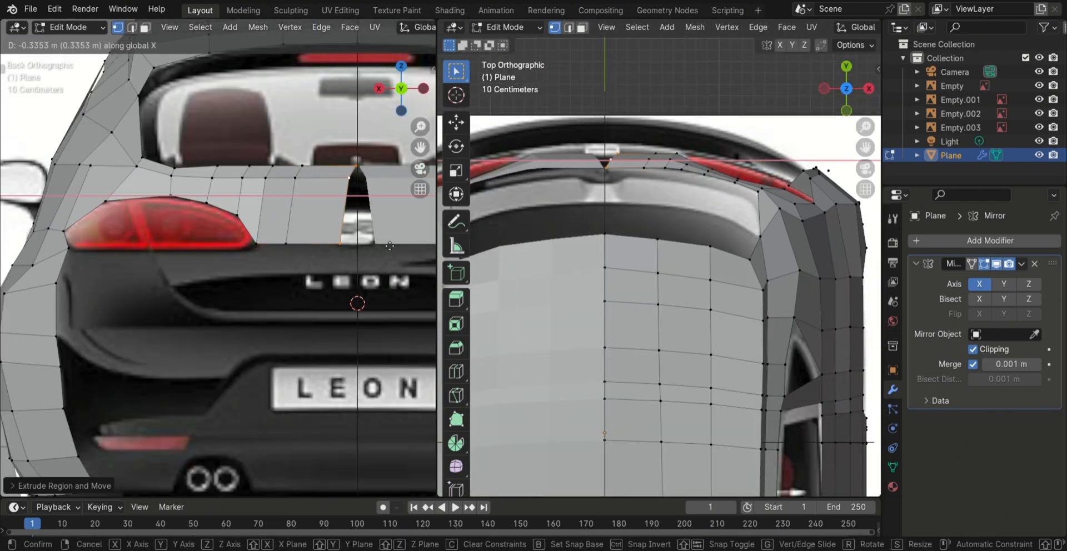
key(g)
key(x)
click(350, 232)
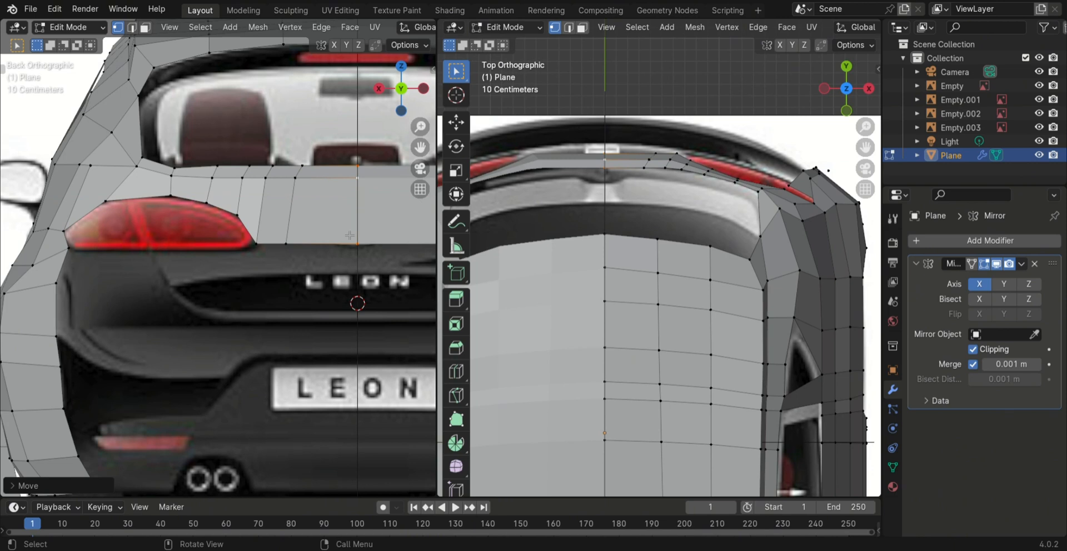
- Move the strip's last edge loop before the centre line about 0.1 m inward along X
alt+click(298, 213)
key(g)
key(x)
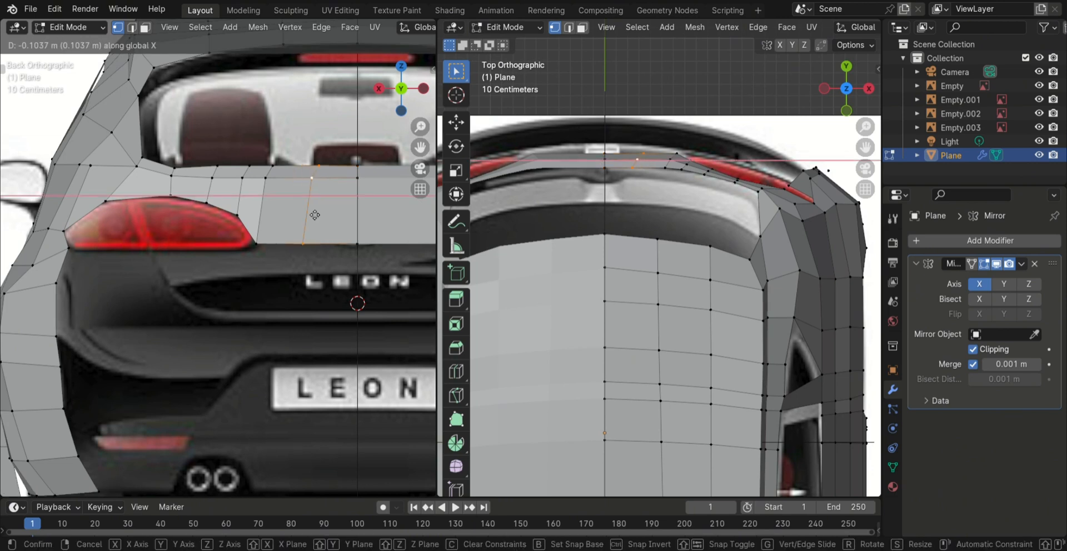
click(315, 208)
- Select the strip's bottom edge between the tail light corner and the centre line and view the car from the right
scroll(334, 278, down, 3)
middle_drag(333, 278, 360, 358)
ctrl+click(339, 348)
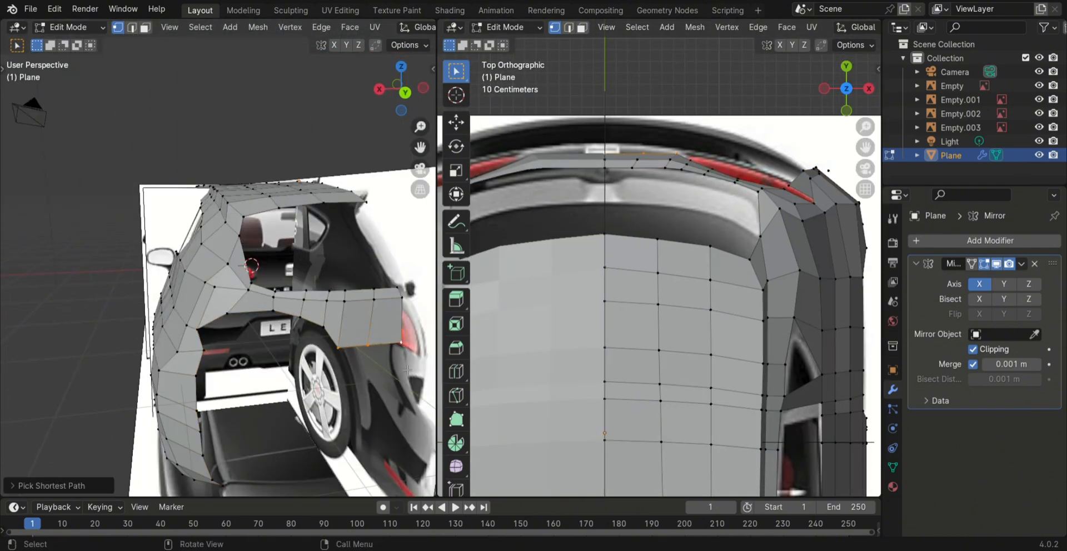
click(396, 84)
click(422, 89)
key(g)
key(y)
right_click(297, 425)
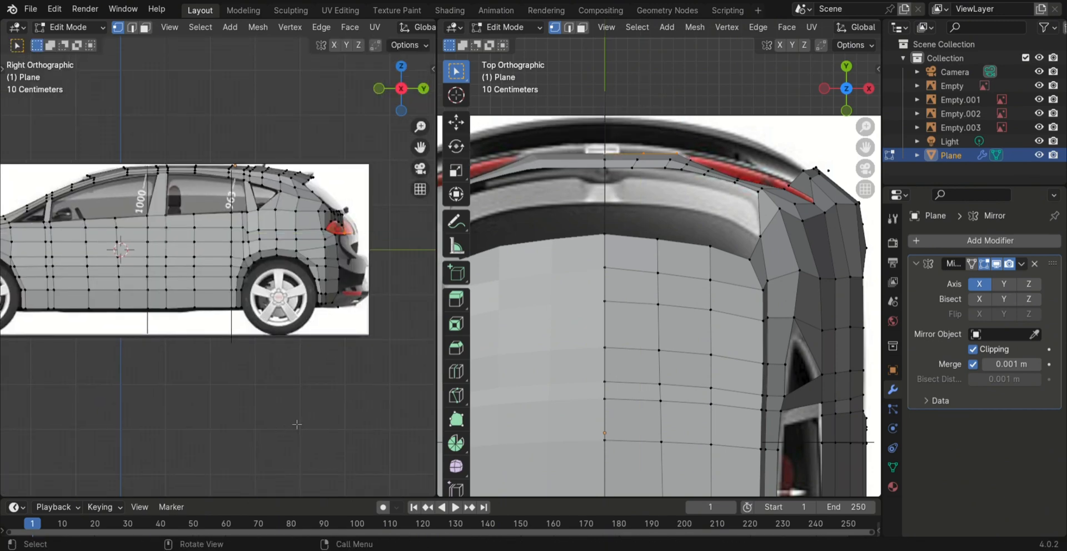
- Move the selected bottom edge rearward along Y toward the tailgate profile in the side reference
scroll(296, 425, up, 3)
shift+middle_drag(411, 383, 367, 333)
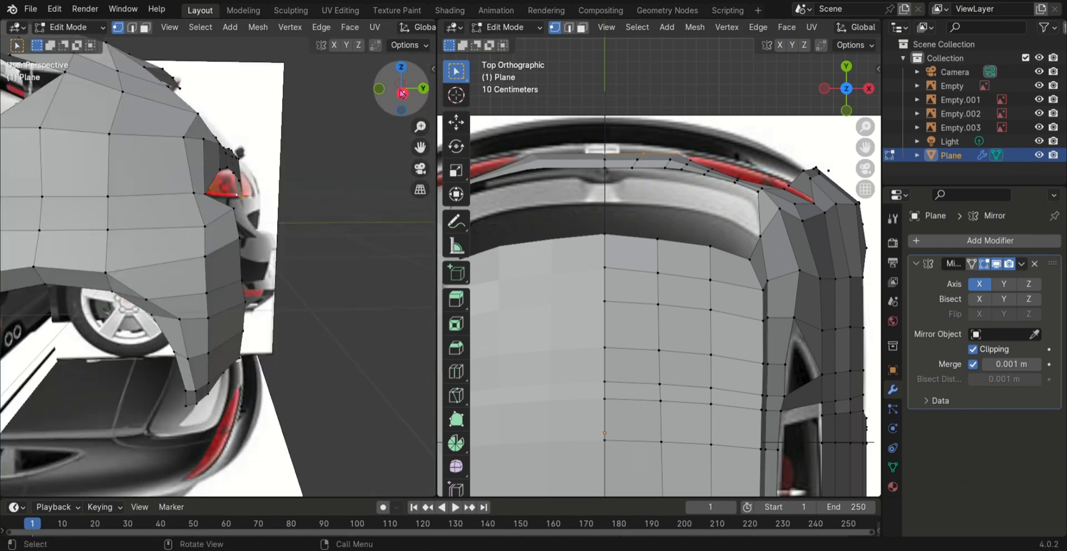
click(407, 94)
key(g)
key(y)
click(361, 226)
- Try placing the individual vertices beside the tail light on the side reference, then undo the last move
scroll(311, 206, up, 2)
click(245, 168)
key(g)
click(255, 140)
click(237, 173)
key(g)
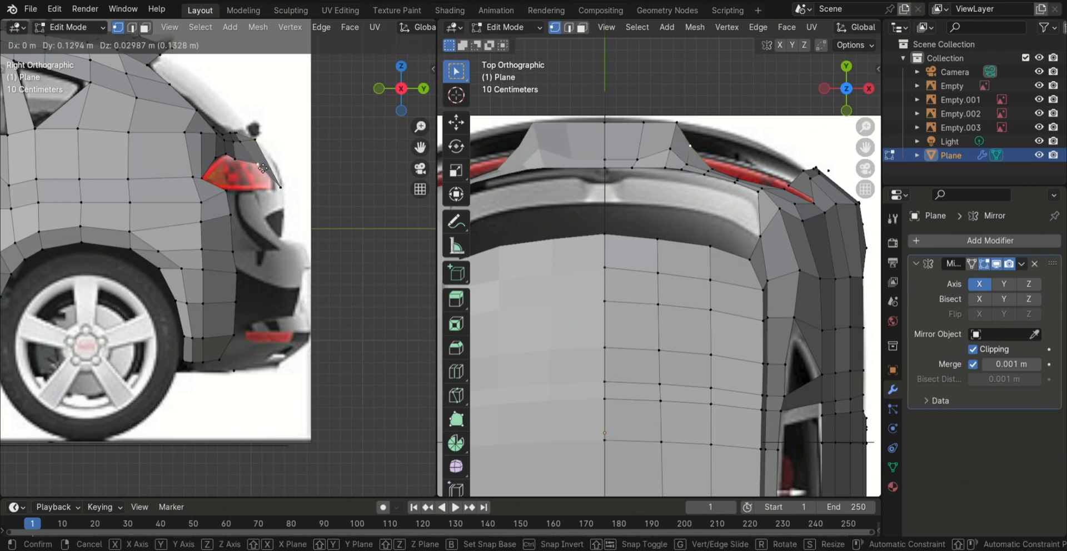
click(262, 165)
click(284, 191)
scroll(284, 204, up, 2)
click(281, 123)
key(g)
click(298, 160)
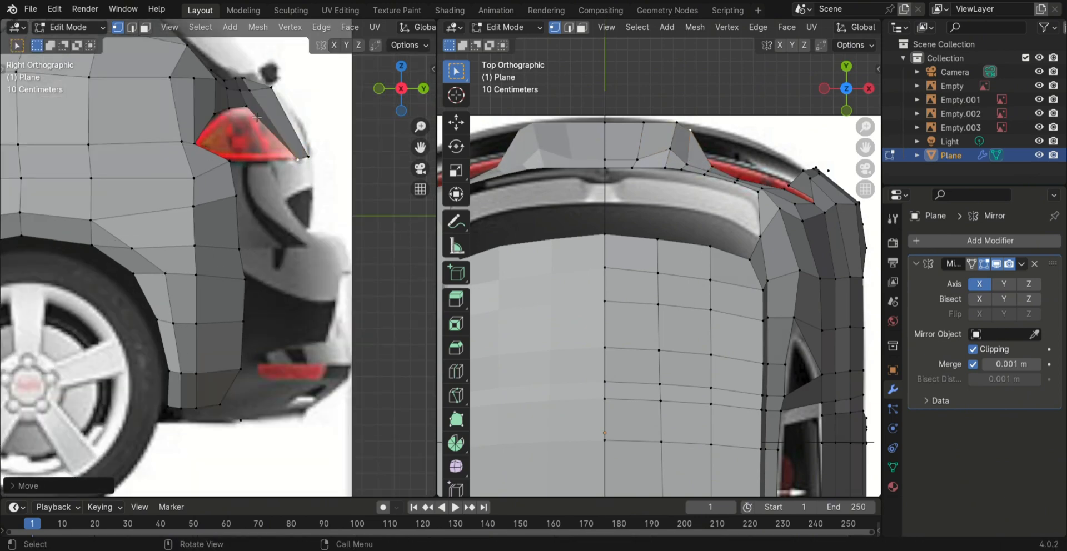
key(ctrl+z)
- Try other positions for the vertices around the tail light's rear tip in the side view
key(g)
click(300, 146)
key(g)
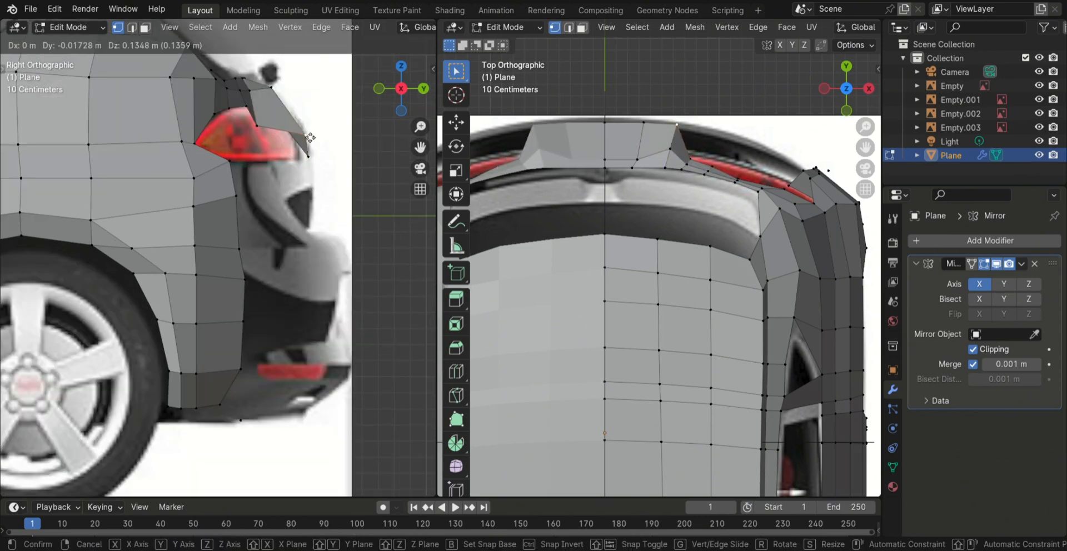
click(311, 155)
key(g)
click(320, 152)
click(313, 160)
- Undo the vertex adjustments and the rearward shift of the strip's bottom edge
key(ctrl+z)
key(ctrl+z)
key(ctrl+z)
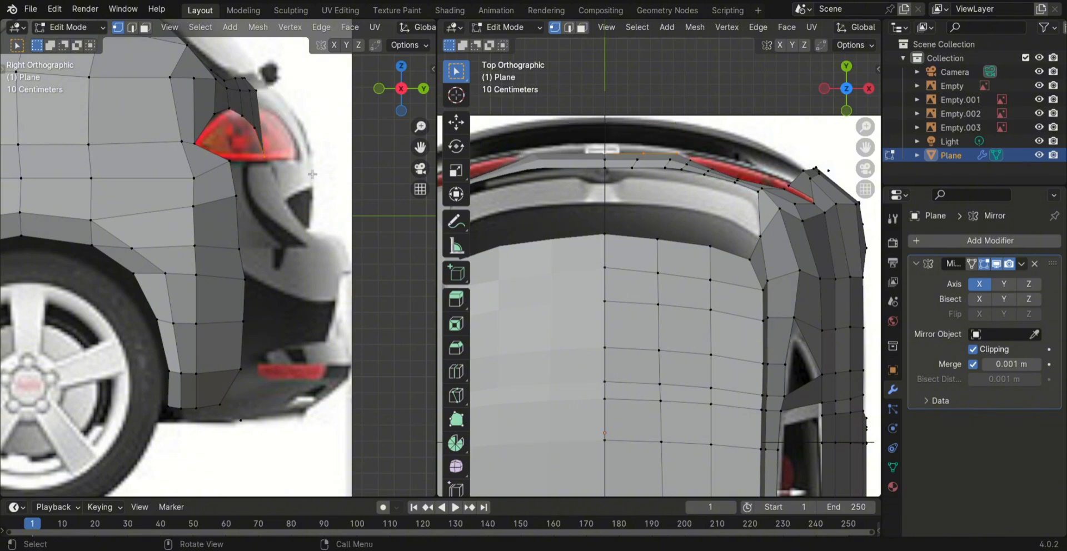
- Move the strip's bottom edge rearward along Y to the tailgate outline in the right side view
middle_drag(325, 189, 200, 205)
ctrl+middle_drag(372, 84, 371, 99)
key(KP_3)
key(g)
key(y)
click(320, 212)
scroll(320, 212, up, 4)
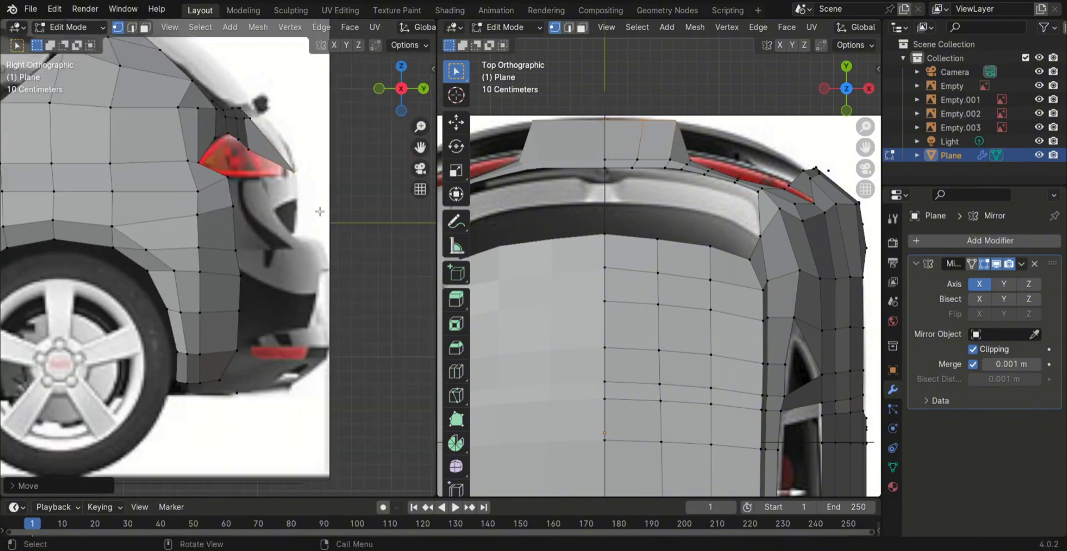
- Reposition the strip's vertices above and behind the tail light to follow the side reference
click(251, 110)
key(g)
click(263, 107)
click(248, 148)
key(g)
click(256, 131)
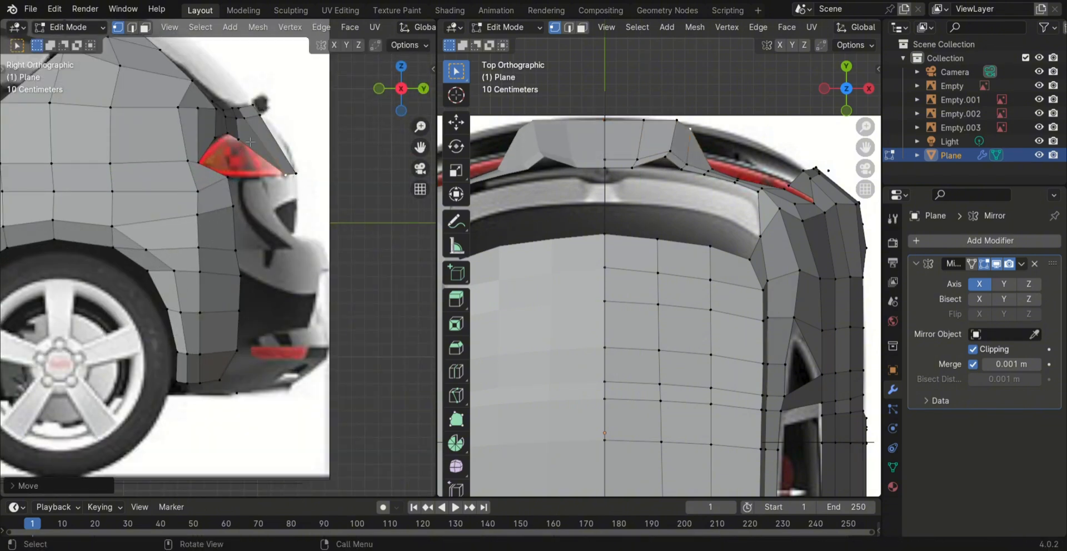
- Refine the vertices along the tail light's upper edge and rear tip in the side view
key(g)
click(245, 131)
key(g)
click(259, 131)
click(300, 175)
key(g)
click(290, 177)
click(257, 133)
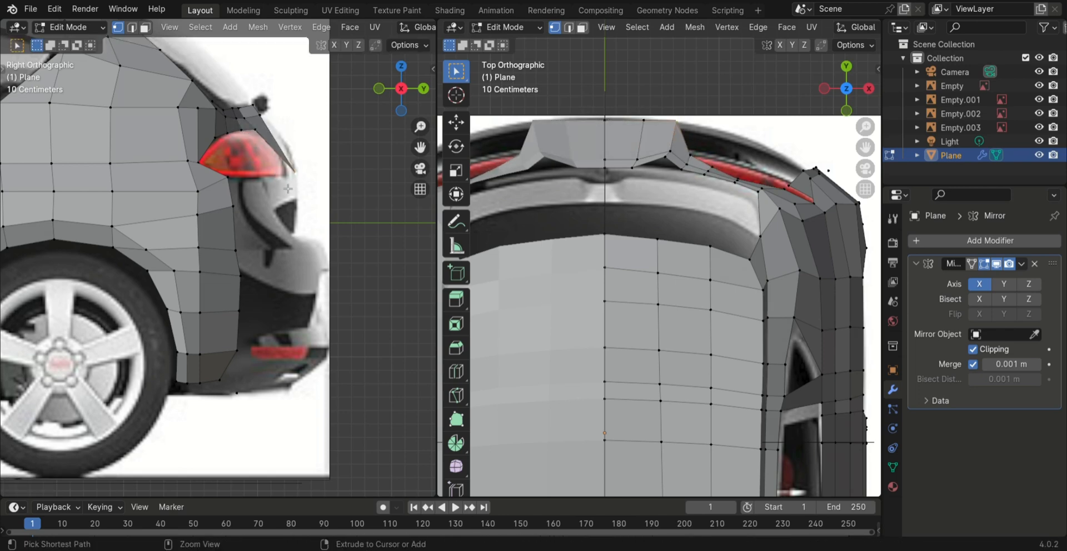
key(g)
click(309, 184)
key(ctrl+z)
- Adjust the vertices at the tailgate strip's outer end, checking them in perspective and against the side reference
middle_drag(583, 375, 778, 353)
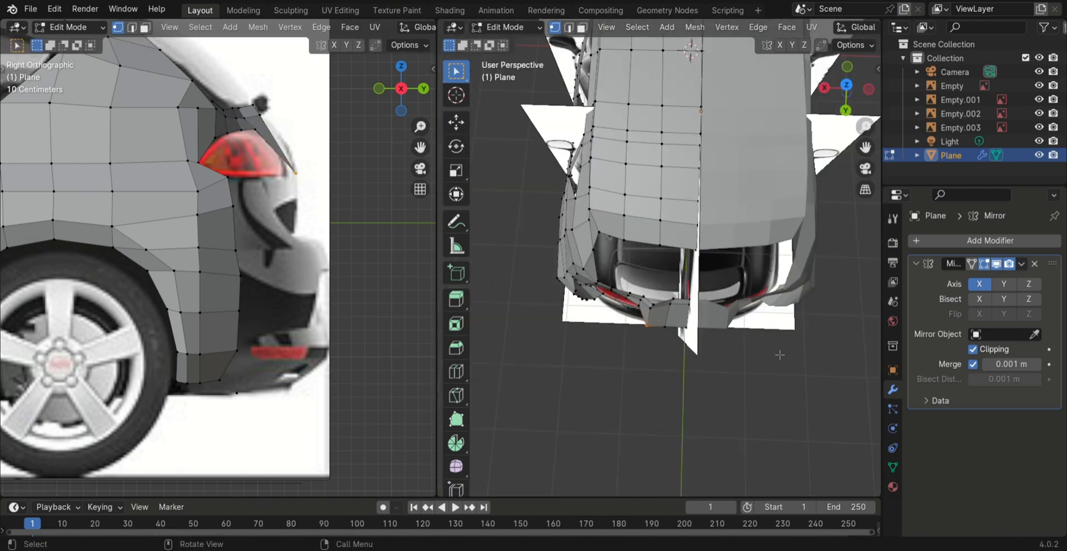
click(657, 314)
key(g)
click(653, 304)
key(g)
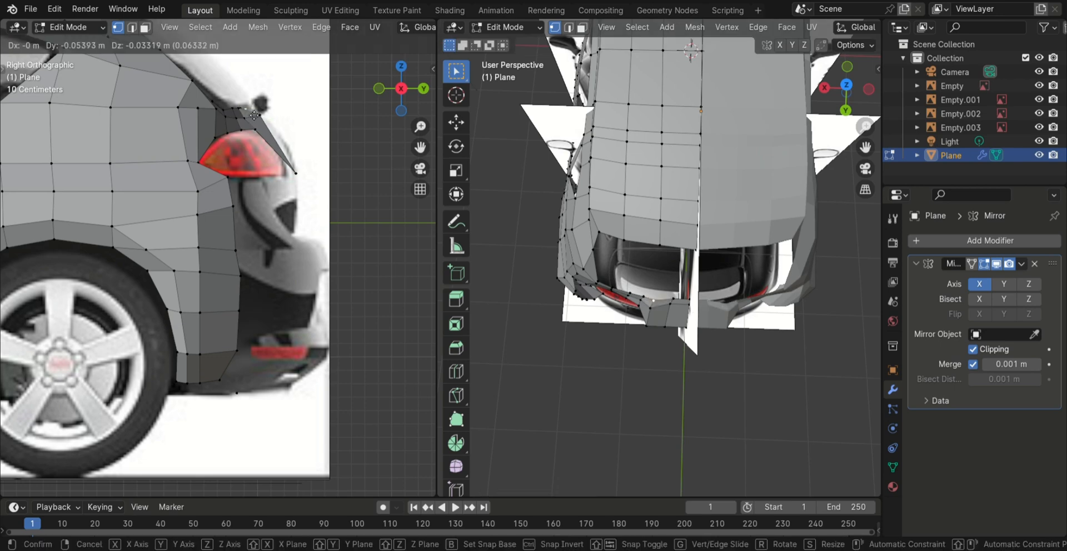
click(253, 115)
- Shift the two vertices above the tail light down and rearward along its outline in the side view
middle_drag(741, 381, 817, 218)
scroll(817, 218, up, 2)
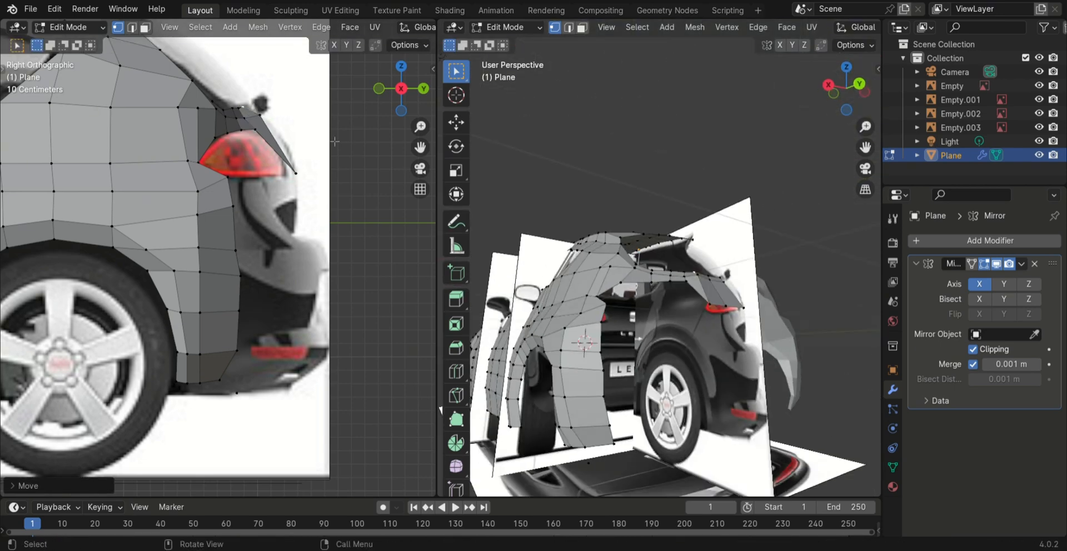
click(255, 129)
key(g)
click(286, 176)
click(242, 131)
key(g)
click(267, 144)
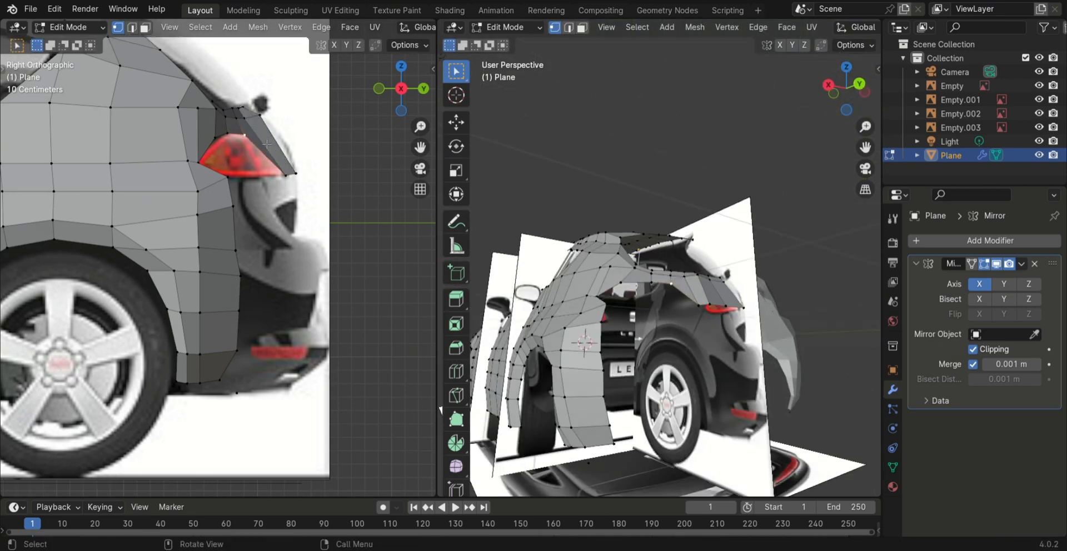
- Move the rear fender's lower inner corner vertices inward along X in the back view
click(221, 115)
middle_drag(623, 333, 676, 354)
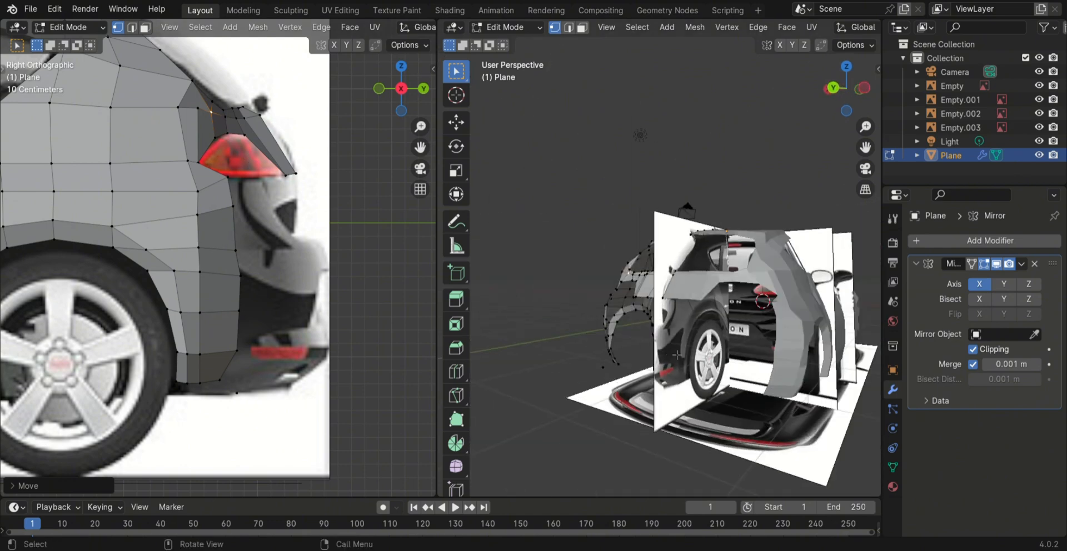
middle_drag(356, 311, 398, 315)
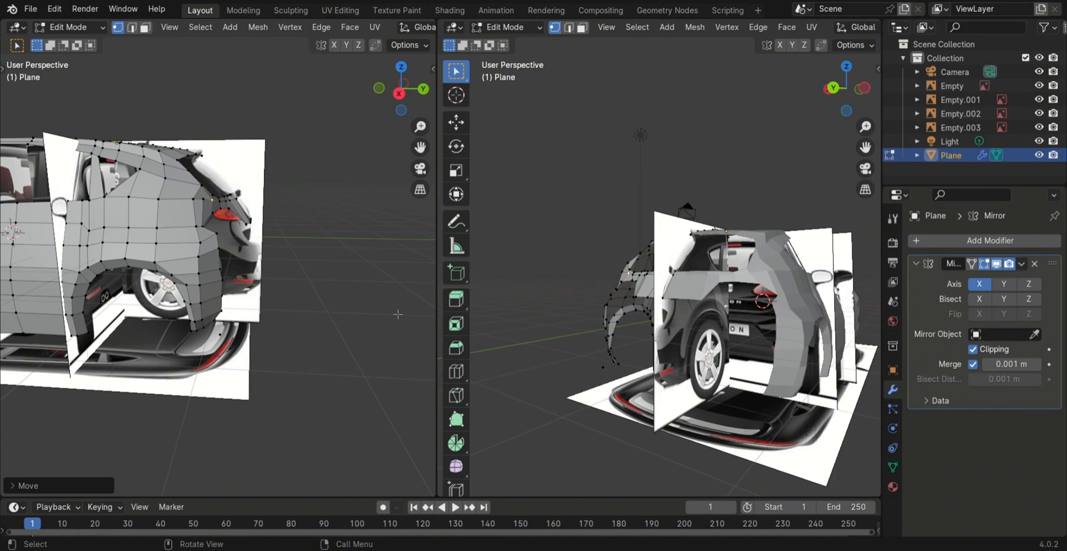
click(422, 89)
click(146, 212)
shift+click(140, 228)
shift+click(140, 254)
shift+click(142, 268)
shift+click(144, 288)
shift+click(150, 313)
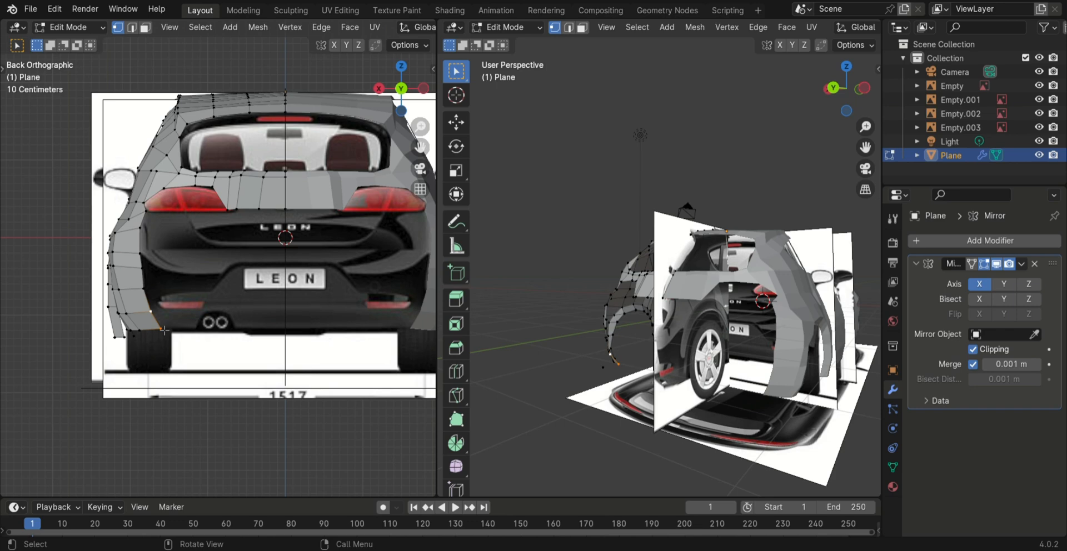
key(g)
key(x)
click(166, 306)
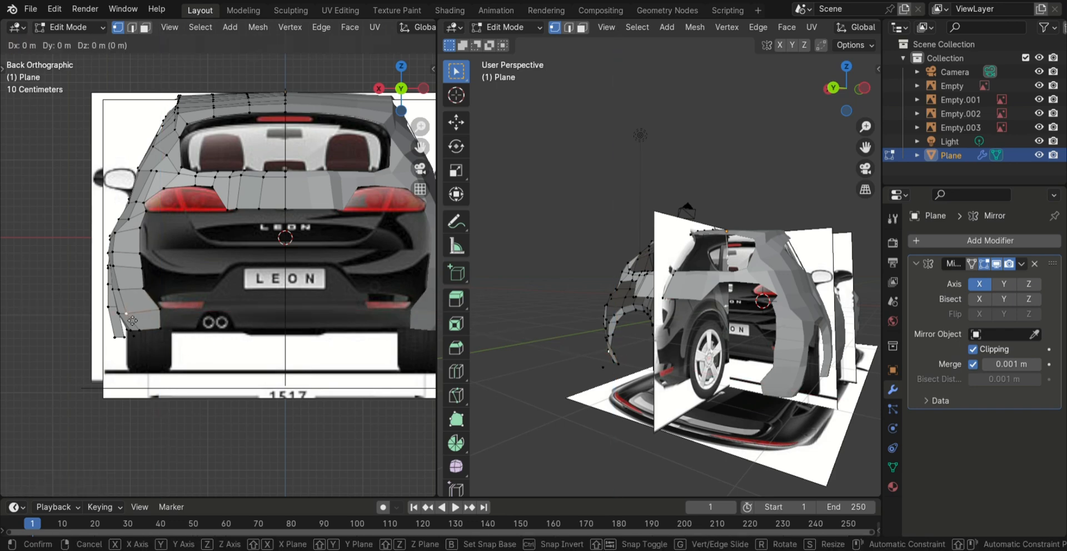
- Nudge the fender's inner edge vertex just above the bumper reflector in the back view
click(145, 289)
key(g)
click(154, 292)
- Try extending the rear fender's inner edge about 0.28 m toward the car's centre along X
shift+click(160, 309)
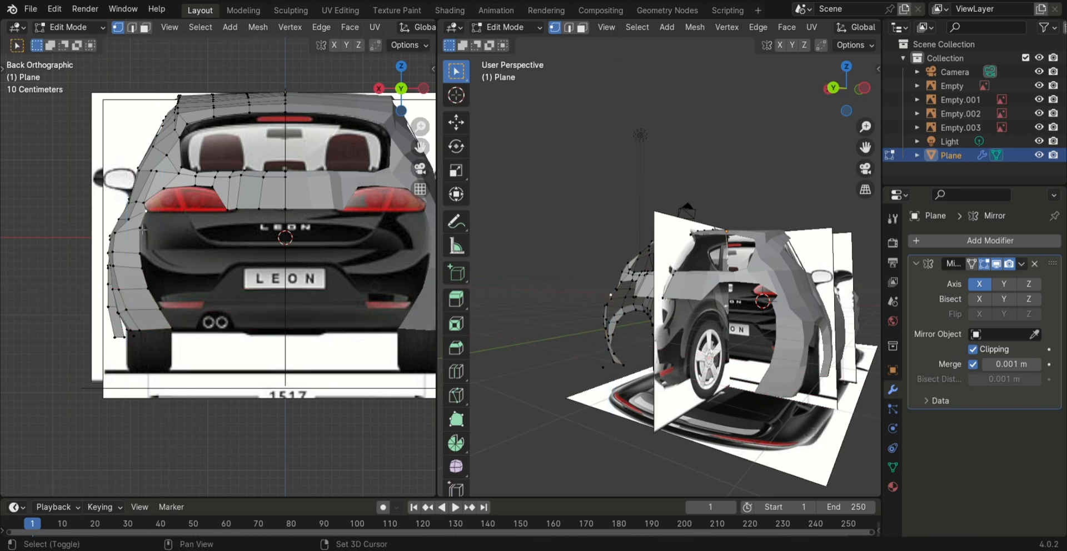
shift+click(140, 254)
key(g)
key(x)
key(Escape)
shift+click(142, 269)
key(g)
key(x)
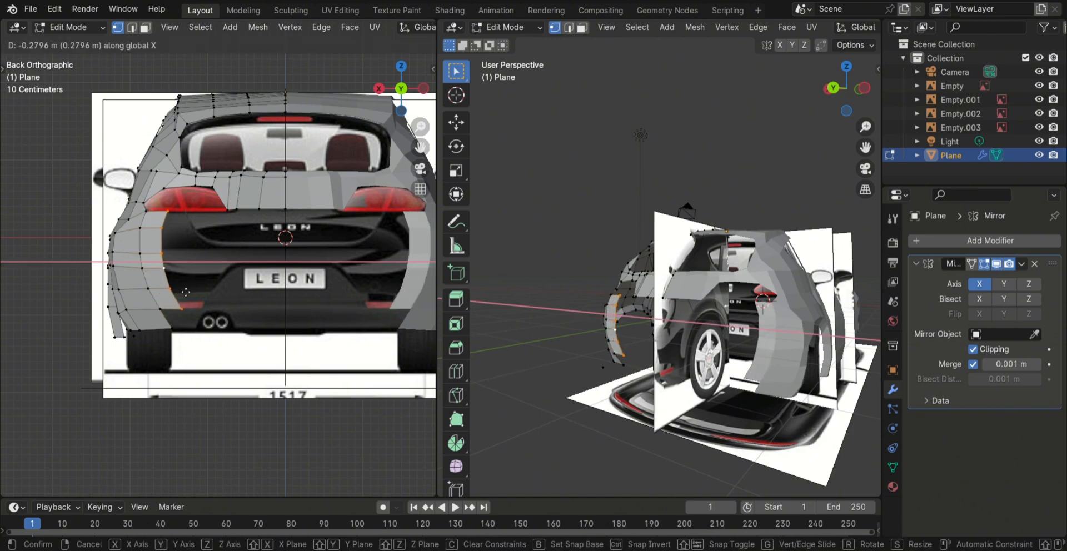
click(185, 292)
- Try lowering the extended strip's inner edge vertices one by one along Z
click(162, 228)
key(g)
key(z)
click(164, 248)
click(162, 254)
key(g)
key(z)
click(169, 275)
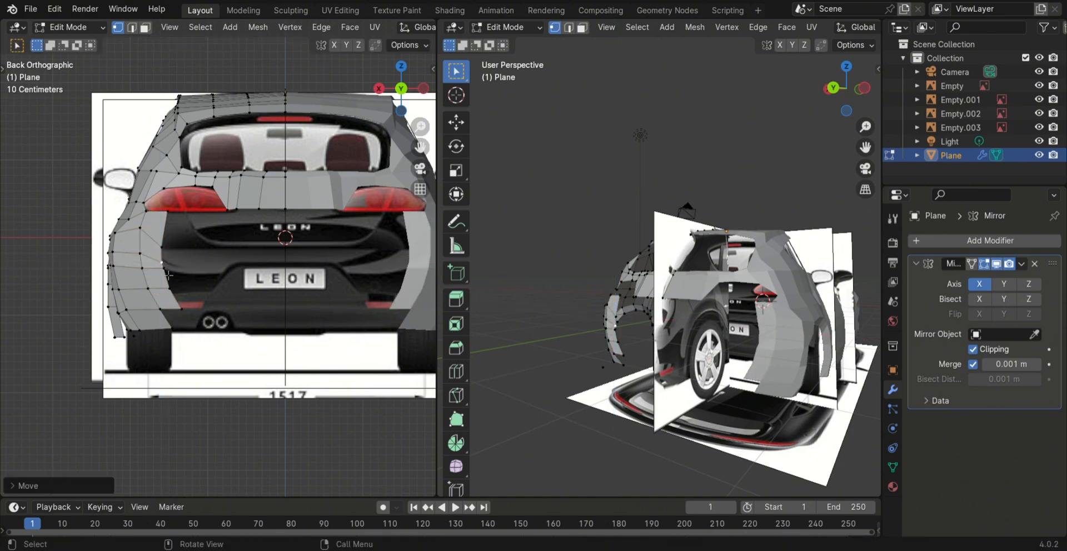
click(168, 275)
key(g)
key(z)
click(170, 286)
- Undo the inward extension of the fender edge and the vertex moves made on it
key(ctrl+z)
key(ctrl+z)
key(ctrl+z)
key(ctrl+z)
key(ctrl+z)
key(ctrl+z)
key(ctrl+z)
key(ctrl+z)
- Extrude the rear fender's inner edge below the tail light toward the car's centre in the back view
click(153, 217)
key(e)
click(174, 299)
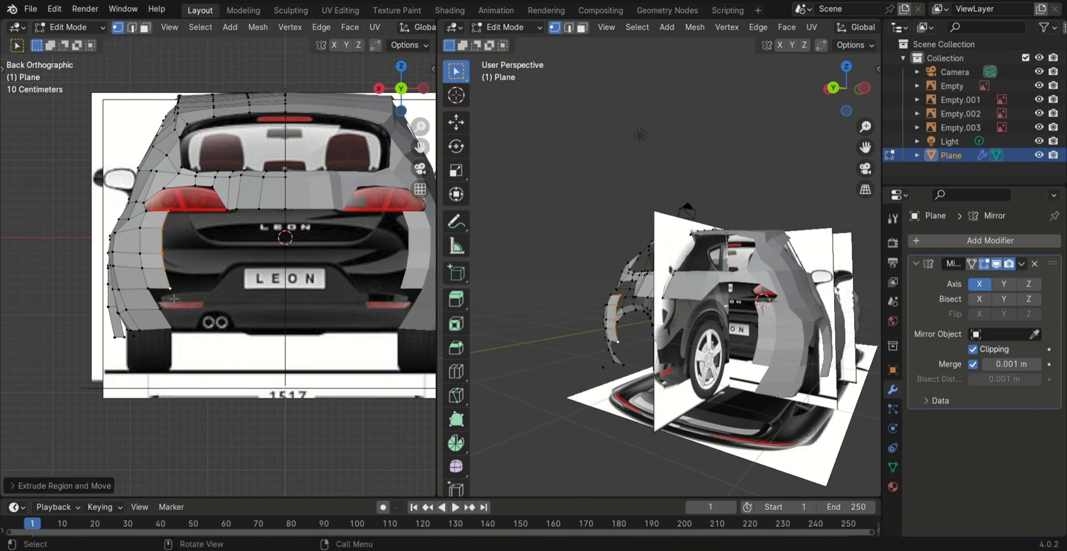
- Lower the middle vertices on the new strip's inner edge along Z
click(167, 234)
key(g)
key(z)
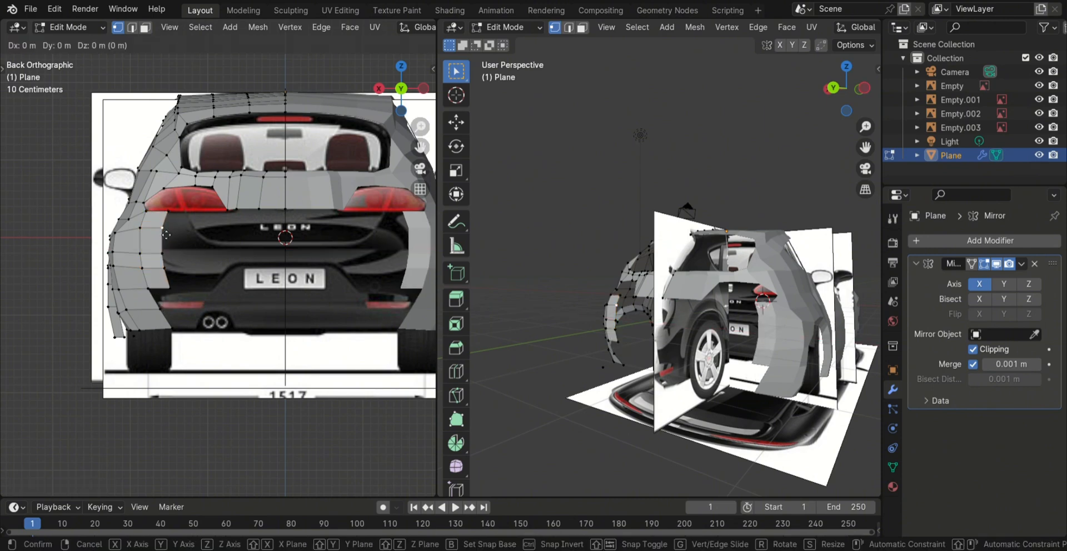
click(166, 253)
click(167, 270)
key(g)
key(z)
click(168, 282)
- Lower the new strip's bottom inner corner and adjust the vertices on its seam with the fender
click(174, 291)
key(g)
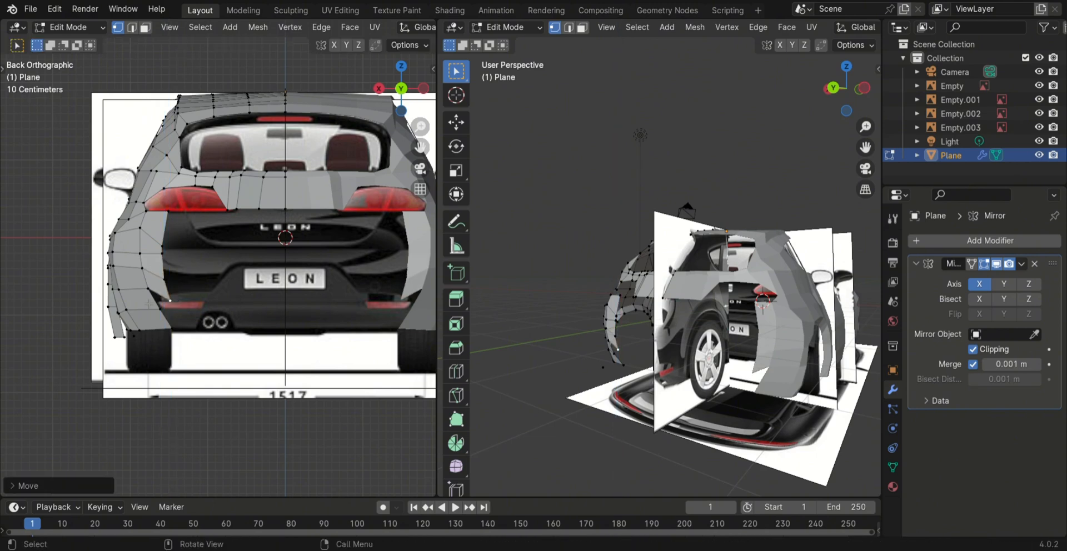
key(x)
key(z)
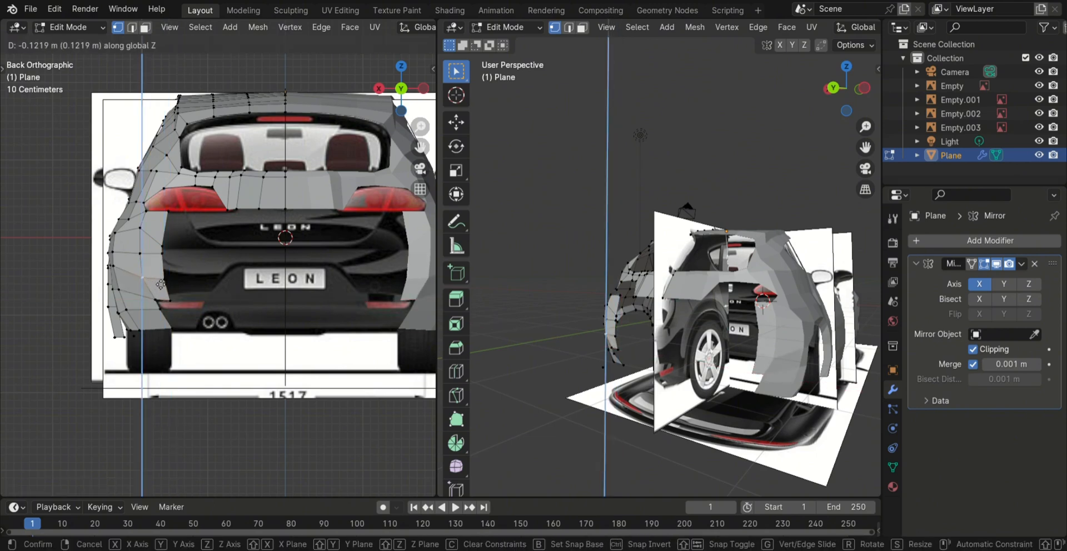
click(148, 265)
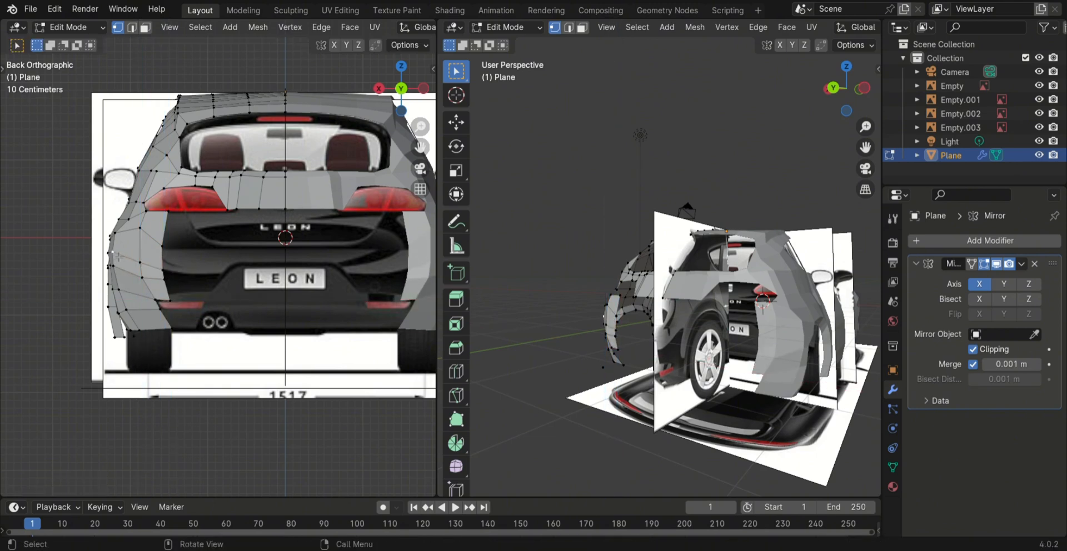
drag(119, 256, 150, 245)
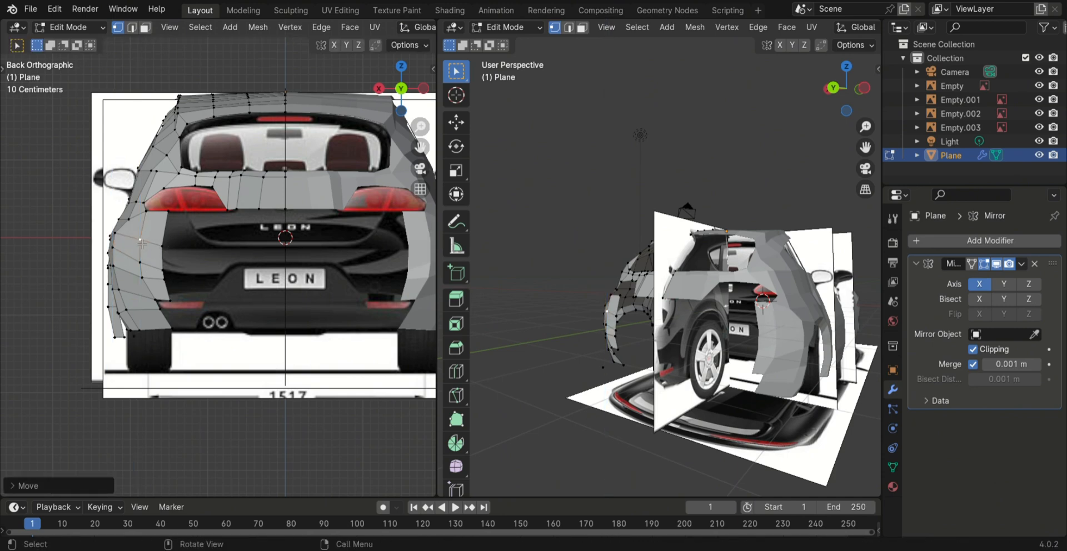
key(g)
click(142, 231)
- Even out the vertex heights along the strip's inner edge and its fender seam in the back view
click(166, 249)
key(g)
click(167, 260)
click(164, 272)
key(g)
key(z)
click(166, 269)
click(141, 262)
key(g)
key(z)
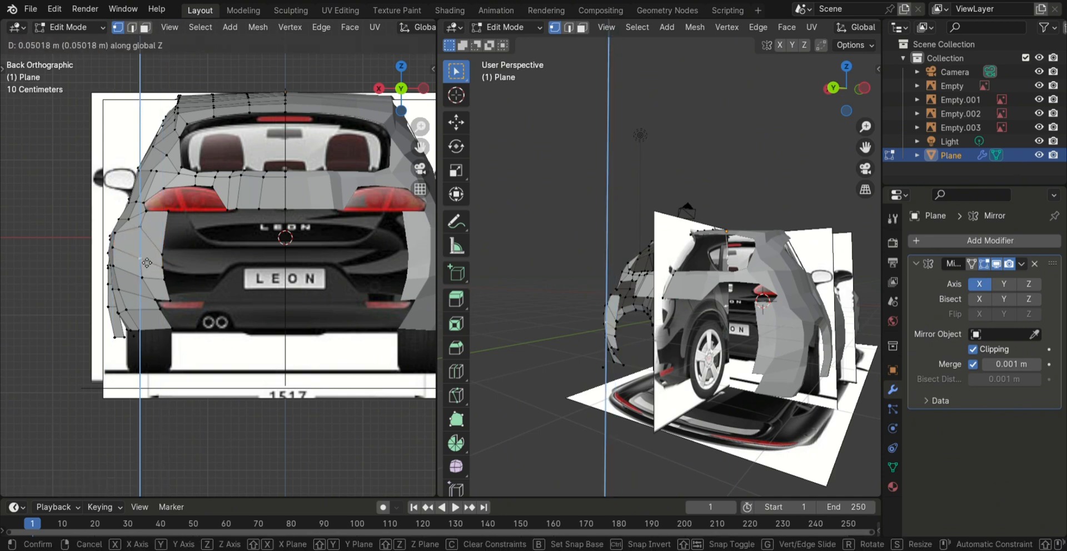
click(146, 262)
- Extrude the strip's inner edge about 0.29 m further toward the car's centre along X
shift+click(167, 212)
shift+click(164, 255)
key(e)
key(x)
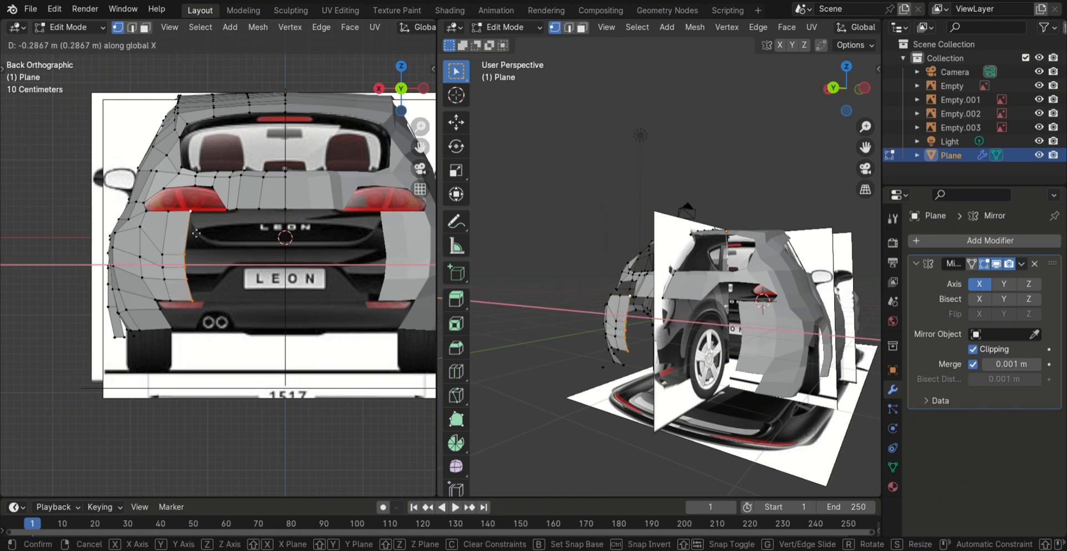
click(195, 232)
- Adjust the heights of the second strip's lower inner edge vertices along Z
click(188, 283)
key(g)
key(z)
click(189, 288)
click(190, 274)
key(g)
key(y)
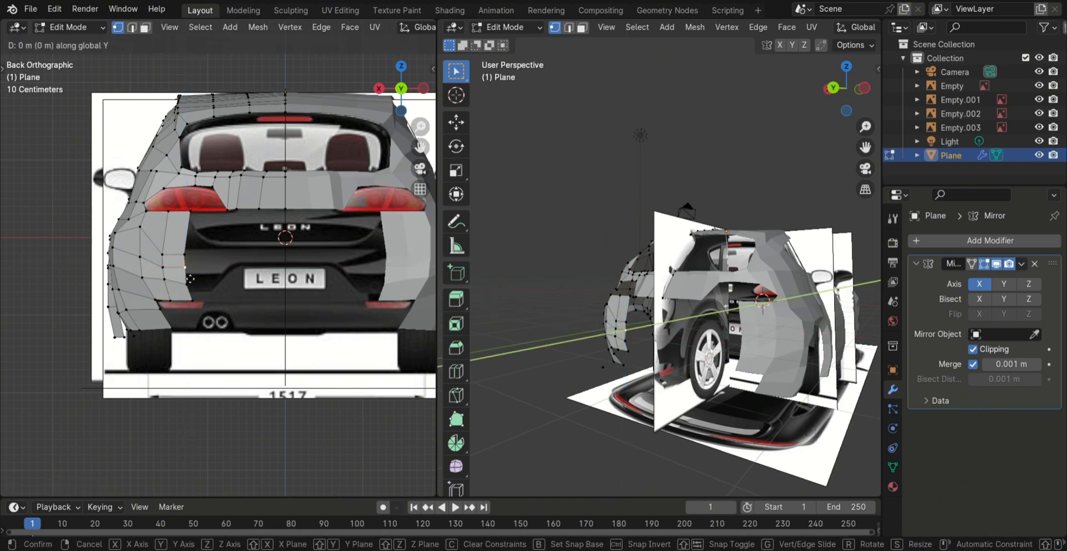
right_click(192, 284)
key(g)
key(z)
click(193, 284)
key(g)
key(z)
click(190, 284)
- Extrude the fender's lower edge beneath the bumper reflector twice along X toward the exhaust pipes
scroll(220, 298, up, 2)
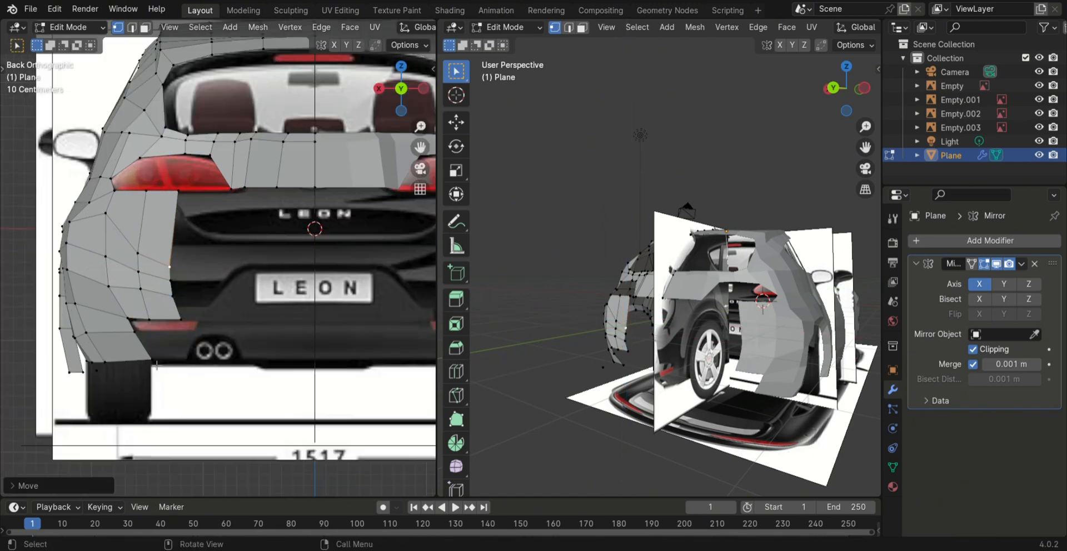
shift+click(152, 360)
shift+click(134, 331)
key(e)
key(x)
click(157, 345)
key(e)
key(x)
click(196, 358)
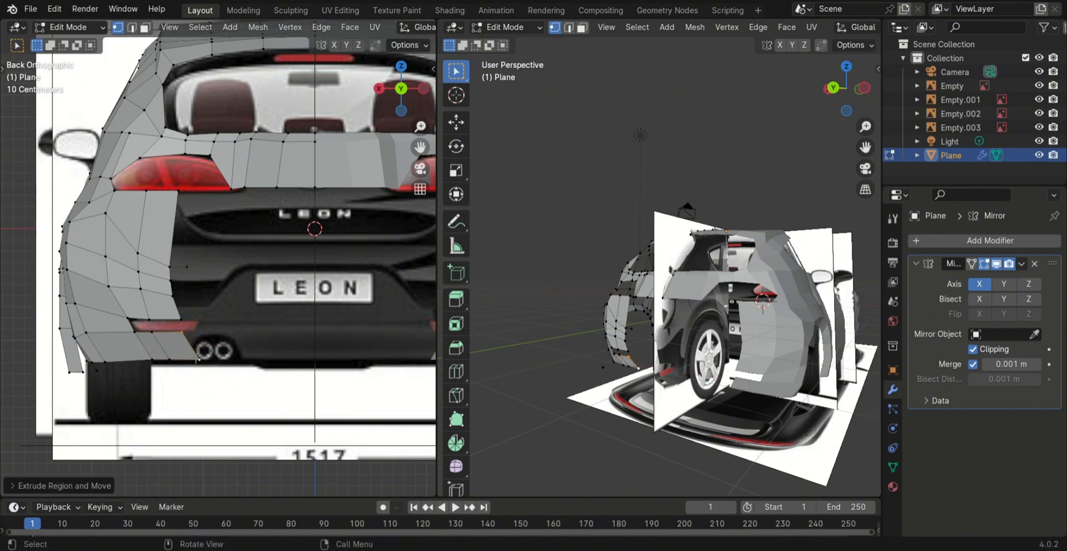
- Move the two strip vertices directly under the tail light slightly down in the back view
click(183, 200)
key(g)
click(181, 204)
click(147, 195)
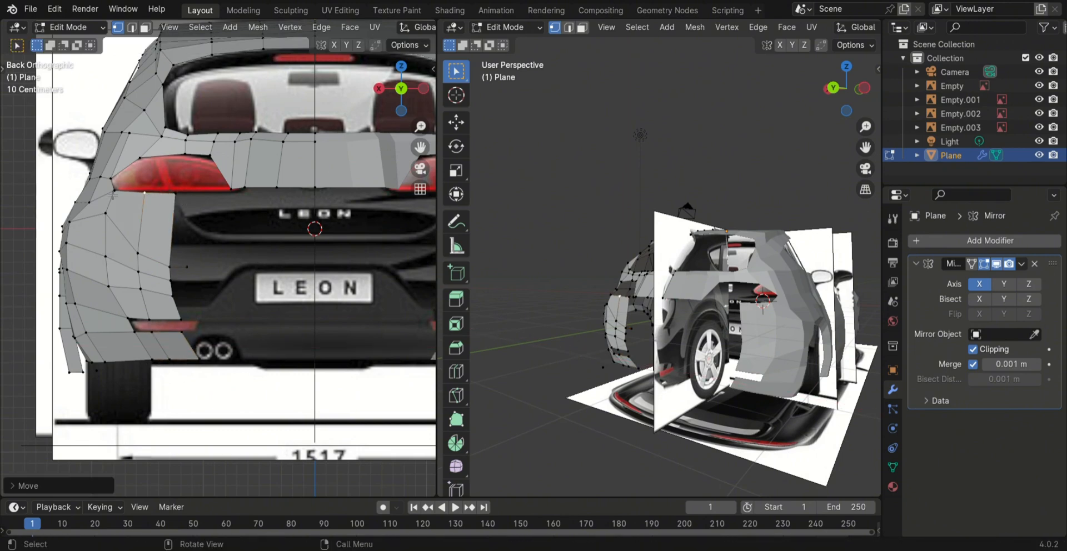
key(g)
click(146, 198)
- Align the tailgate panel's vertices at the tail light's inner end with the light's outline
click(212, 157)
key(g)
click(248, 190)
click(245, 188)
key(g)
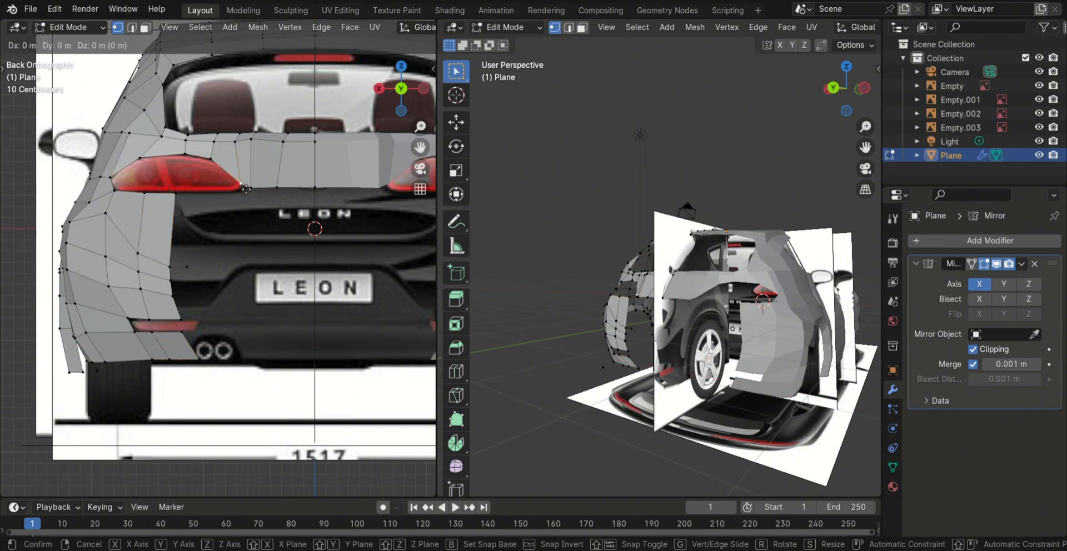
click(253, 190)
- Fit the vertices around the bumper reflector to its outline and pull in the lower strip's bottom corner
scroll(276, 207, up, 2)
click(91, 347)
key(g)
click(105, 370)
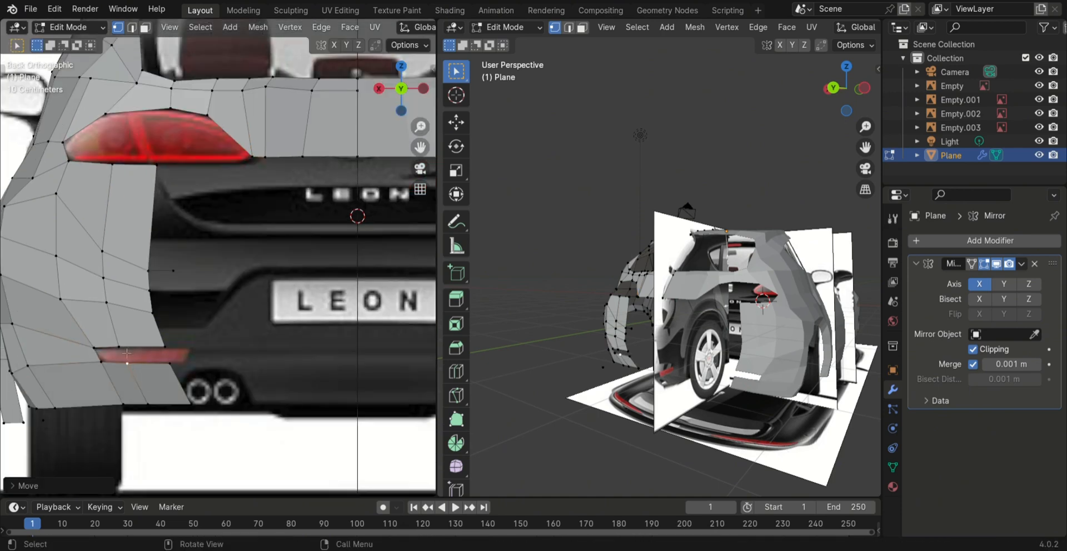
key(g)
click(164, 340)
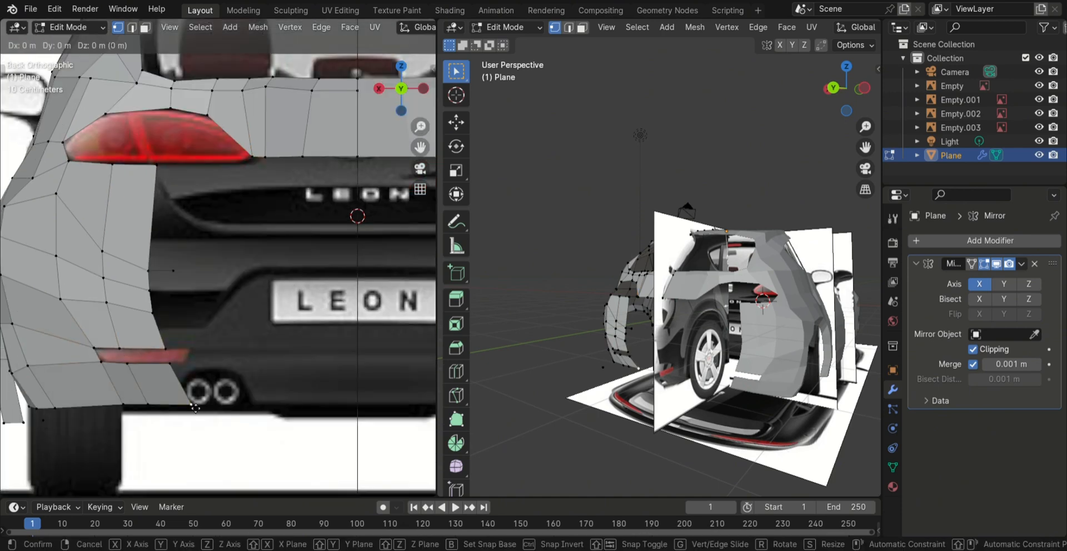
- Knife-cut an edge from the fender's upper vertex across the rear strips to their inner edge
key(k)
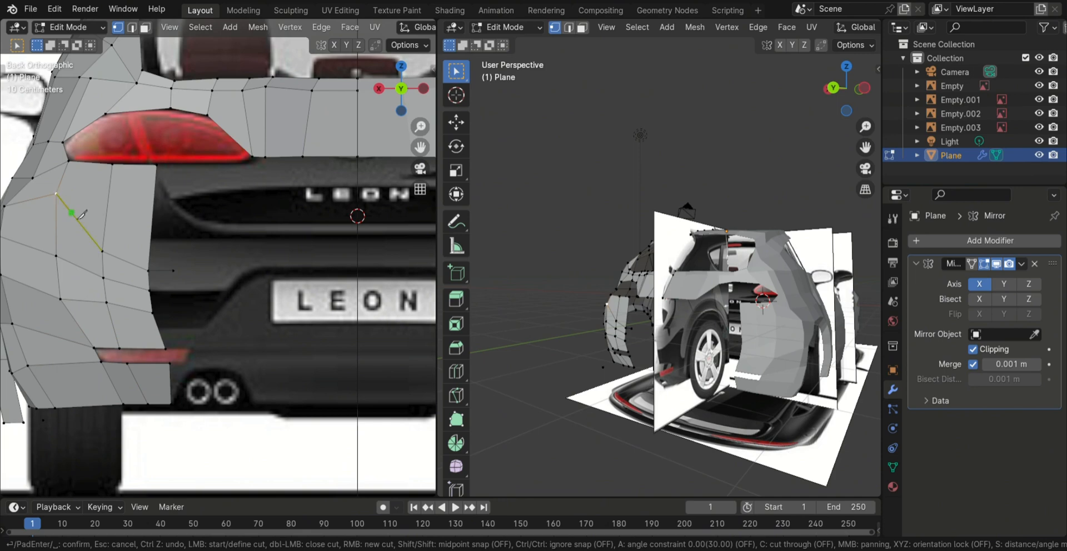
click(151, 238)
key(Return)
scroll(154, 239, down, 1)
middle_drag(167, 239, 261, 236)
click(379, 88)
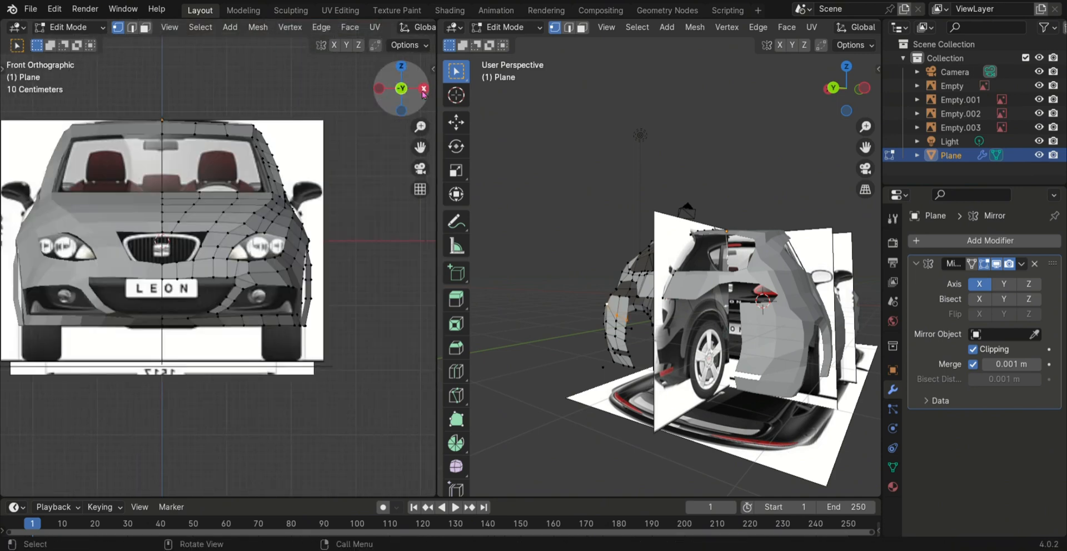
click(423, 89)
click(423, 89)
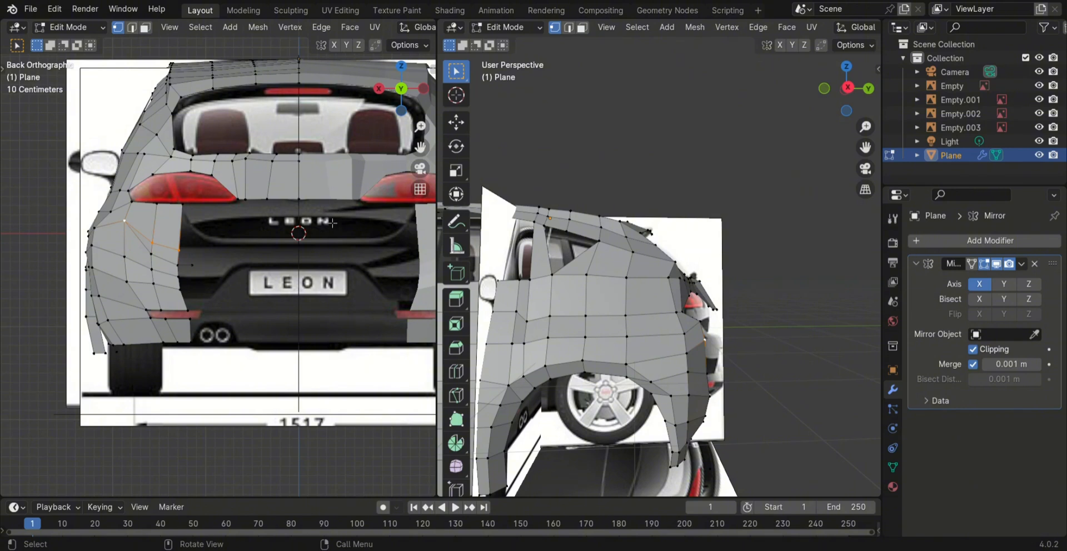
- Move the upper inner-edge vertices of the rear strip, below the tail light, along Y to fit the side reference
click(182, 204)
shift+click(179, 250)
shift+click(178, 265)
scroll(723, 344, up, 1)
key(g)
key(y)
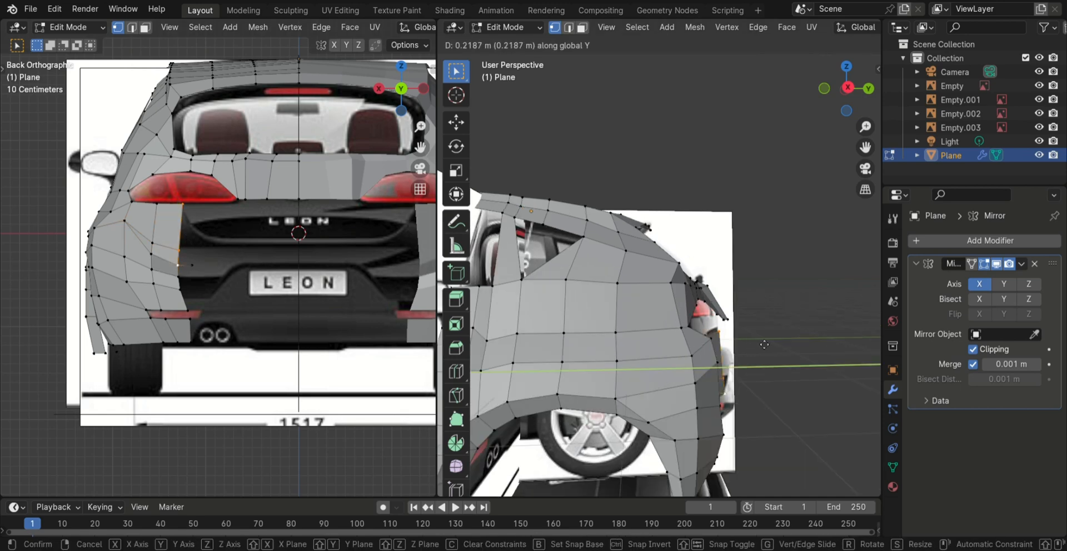
click(762, 345)
click(847, 88)
key(g)
key(y)
click(856, 138)
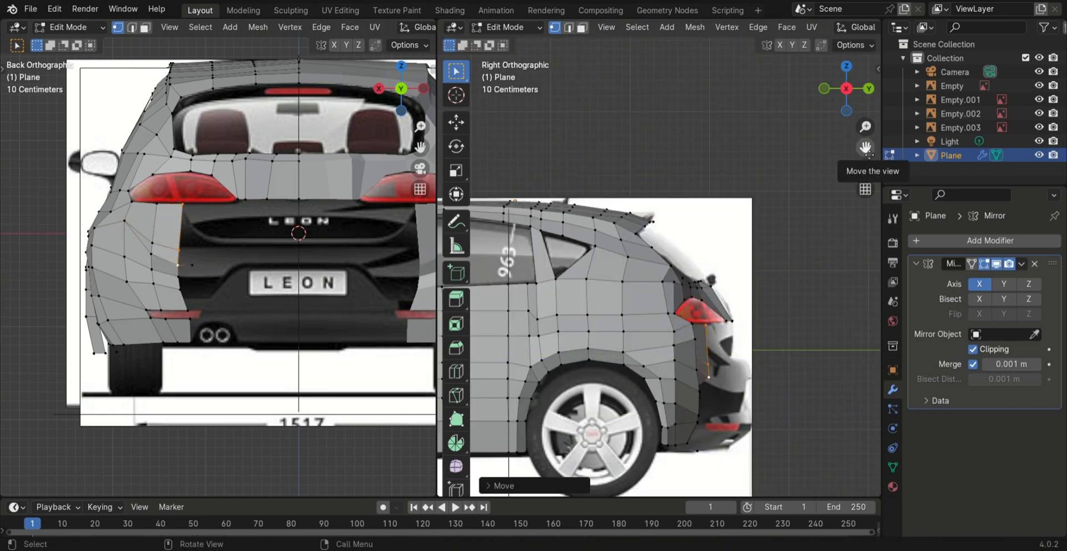
- Move the strip's lower inner-edge vertices, from mid-height down to the reflector, rearward along Y in the side view
click(179, 276)
shift+click(180, 290)
shift+click(188, 310)
key(g)
key(y)
click(713, 392)
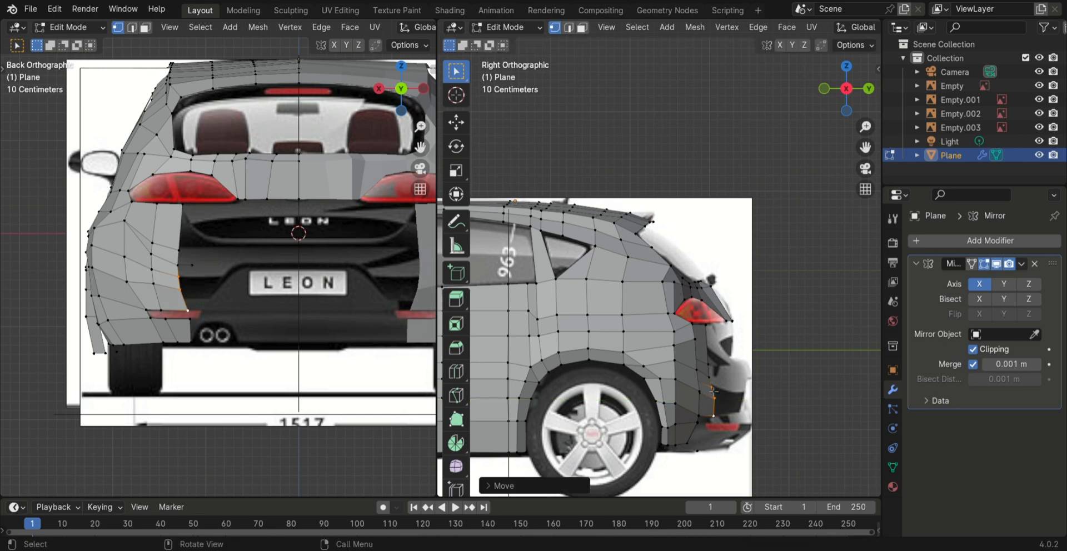
click(718, 390)
key(g)
key(y)
click(720, 389)
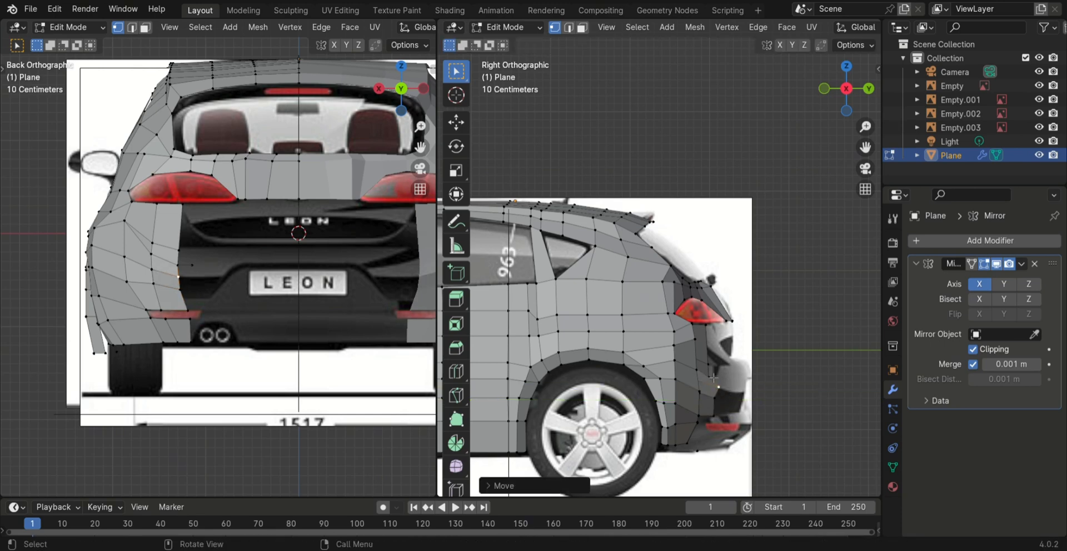
- Fit individual inner-edge vertices of the strip to the bumper's profile in the side view
click(710, 359)
key(g)
click(716, 361)
click(721, 378)
key(g)
click(720, 373)
click(719, 391)
key(g)
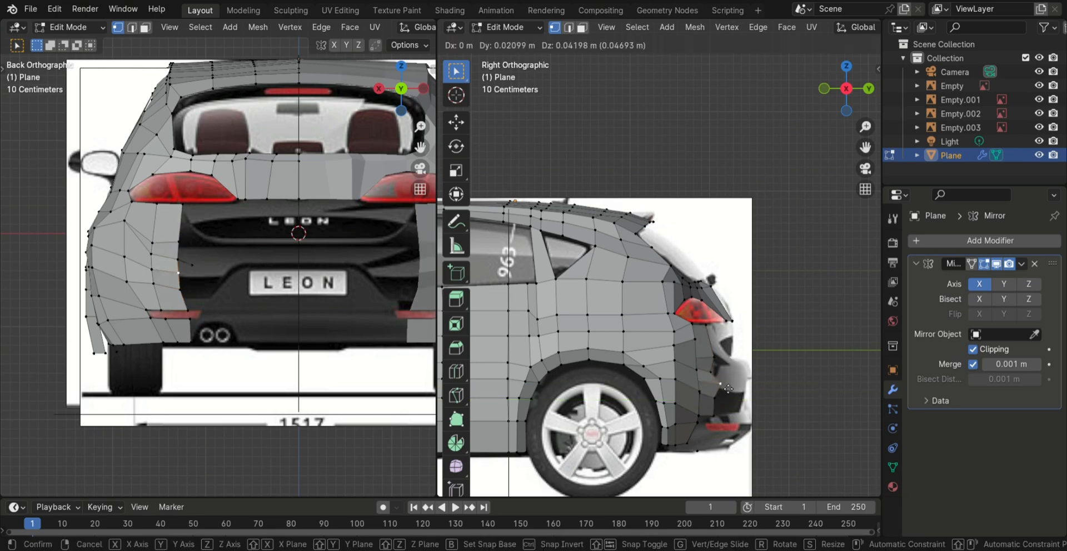
click(721, 384)
click(718, 415)
key(g)
click(724, 419)
- Try to raise the strip's middle vertex in the perspective view, and undo the latest vertex moves
middle_drag(724, 419, 717, 330)
click(651, 361)
key(g)
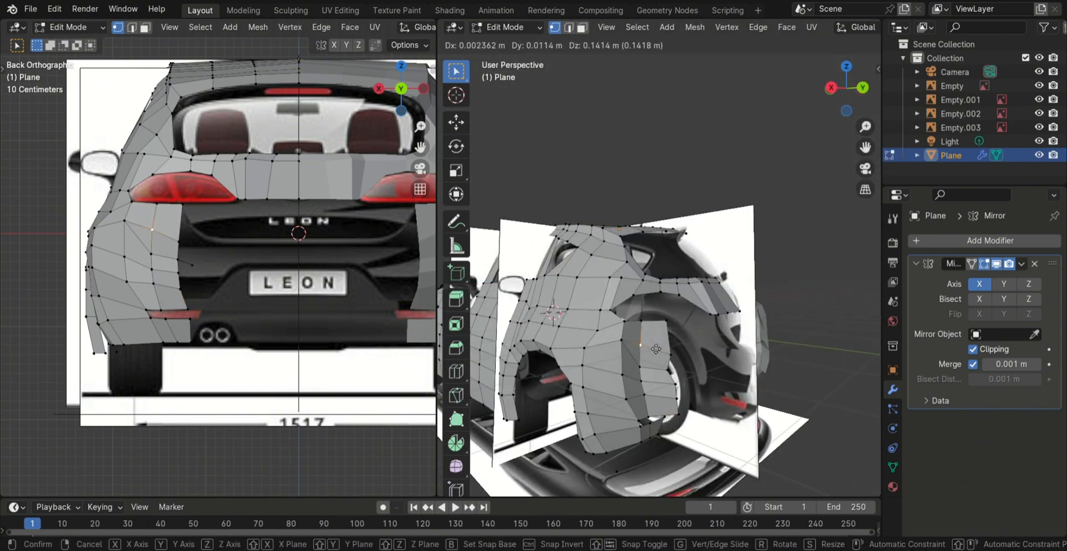
click(656, 352)
mouse_move(656, 352)
middle_down()
mouse_move(580, 345)
mouse_move(663, 337)
middle_up()
key(ctrl+z)
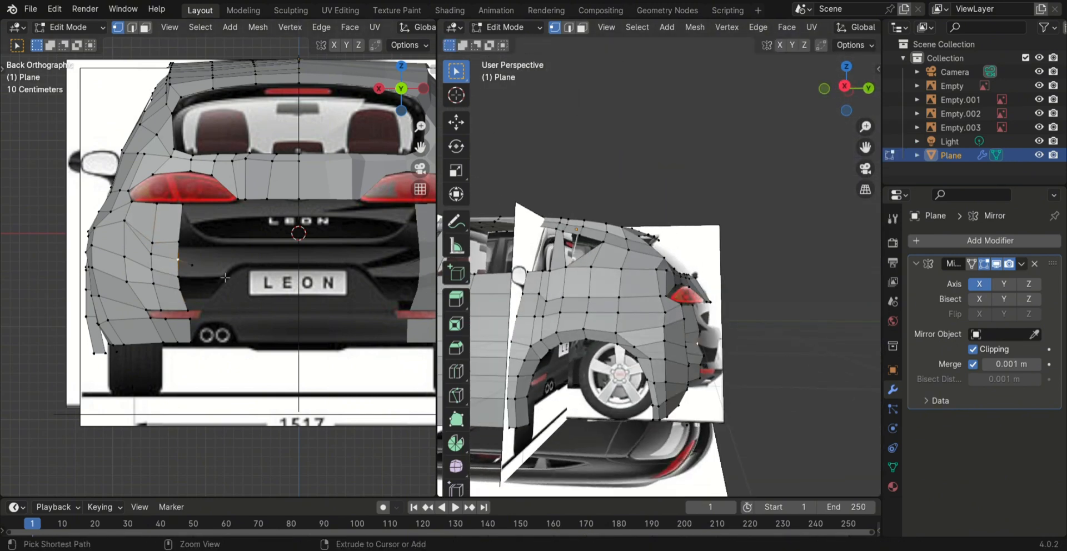
key(ctrl+z)
key(ctrl+z)
key(x)
click(230, 278)
- Reselect the lower inner-edge vertices down to the reflector and move them rearward along Y in the side view
click(179, 276)
ctrl+click(188, 311)
key(KP_3)
key(g)
key(y)
click(766, 282)
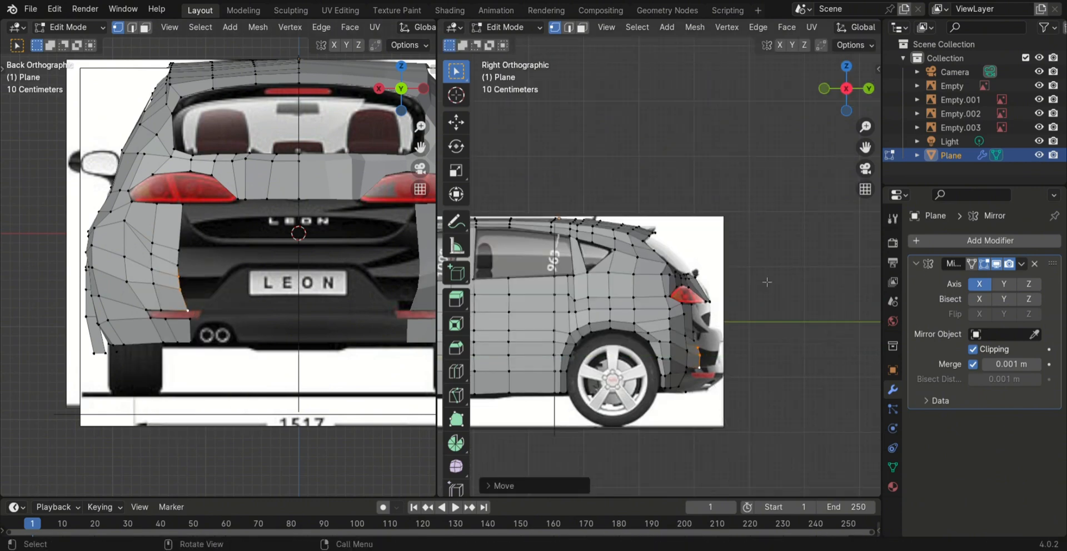
- Move the inner-edge vertex a little below the tail light slightly rearward in the side view
click(695, 328)
key(g)
click(707, 330)
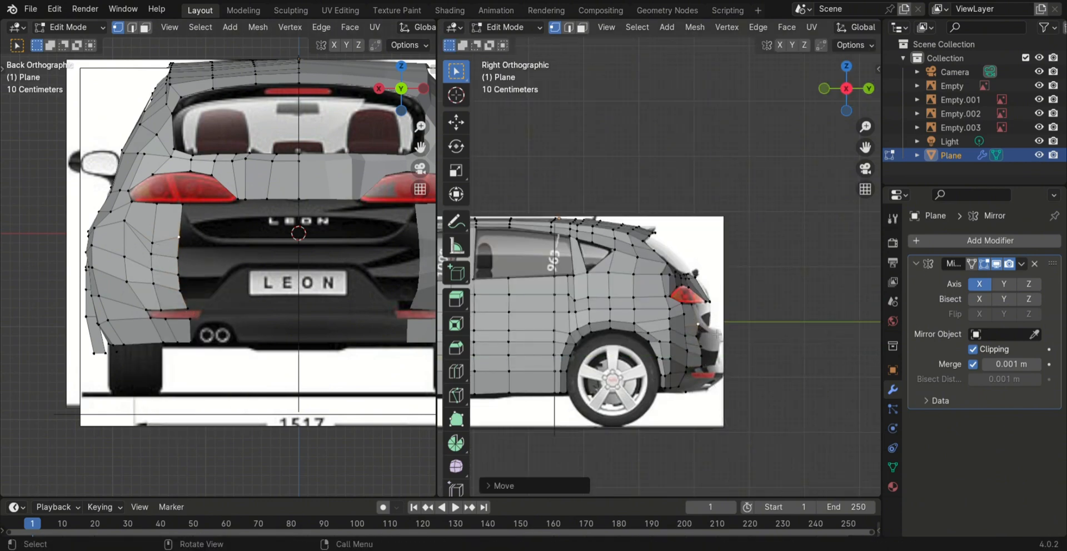
click(707, 353)
- Adjust the strip's middle vertices and pull its inner edge and the corner beneath the reflector outward in the back view
click(160, 310)
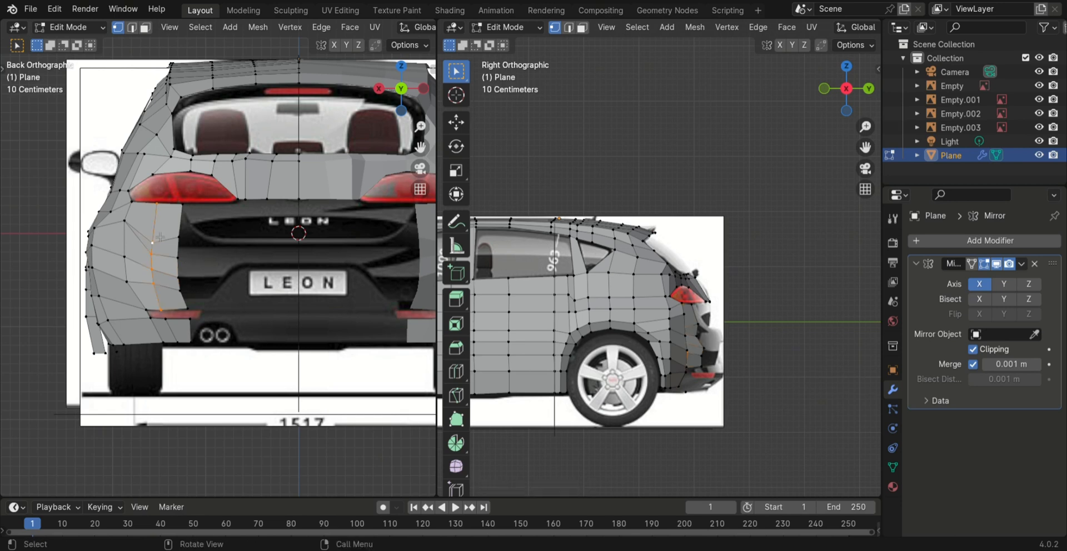
key(g)
key(z)
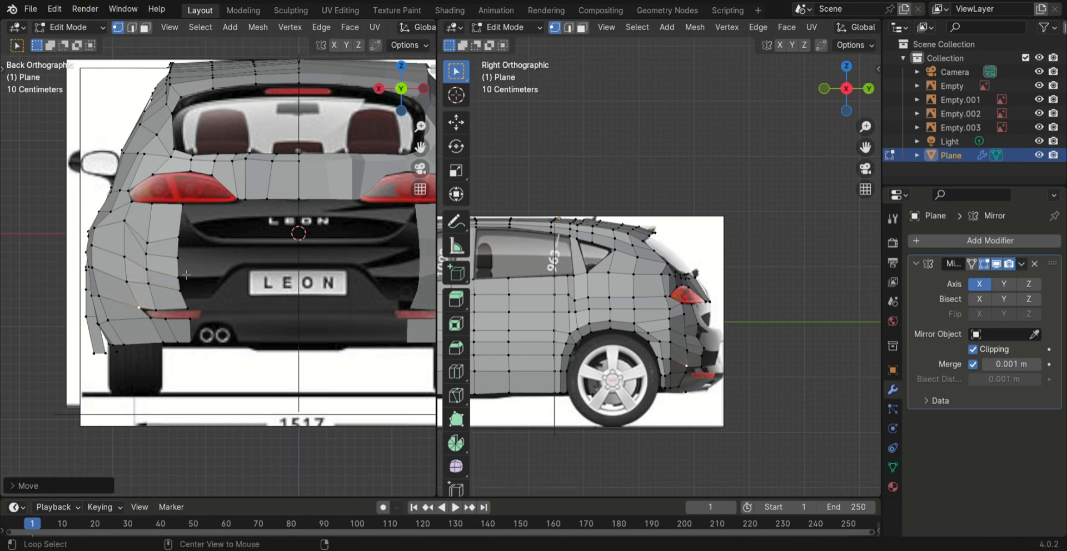
click(167, 273)
click(191, 321)
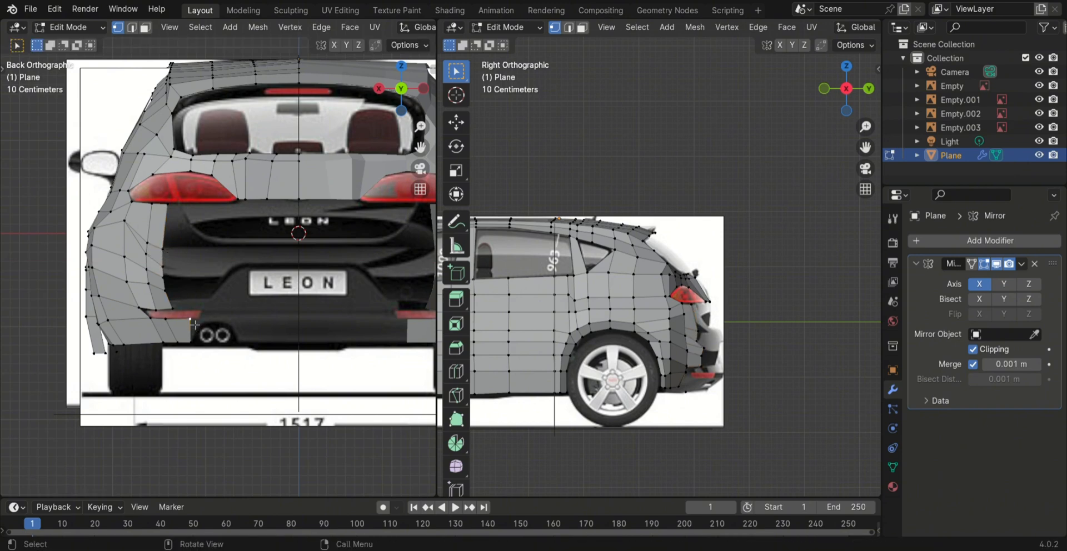
key(g)
click(179, 321)
- Extrude the rear strip's inner edge loop inward along X and adjust one new mid-height vertex along X
alt+click(164, 256)
key(e)
key(x)
click(203, 283)
click(190, 280)
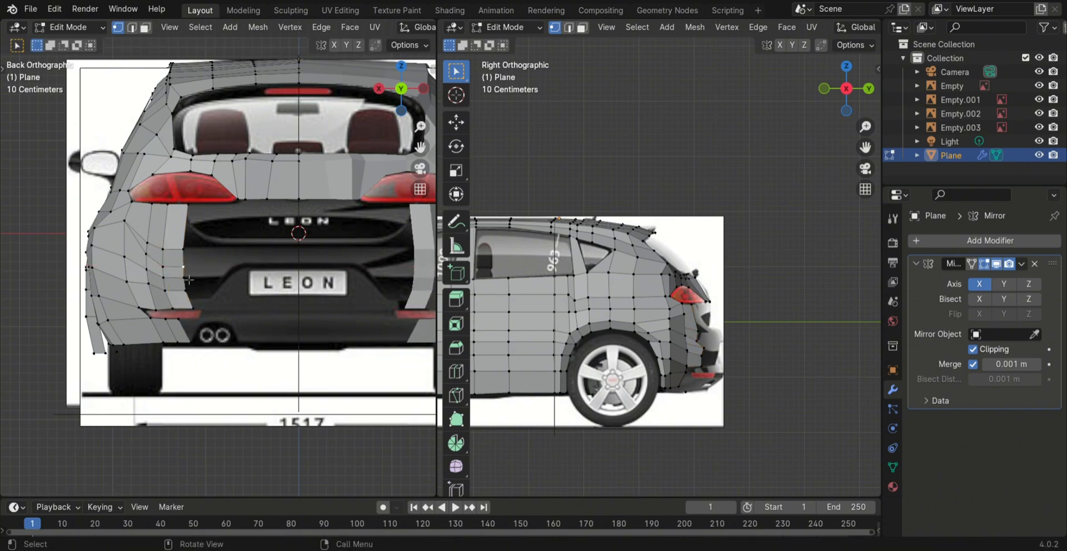
key(g)
key(x)
click(195, 293)
- Extrude the inner edge below the reflector along X towards the exhaust and reposition the new upper vertex
click(179, 320)
shift+click(190, 341)
key(e)
key(x)
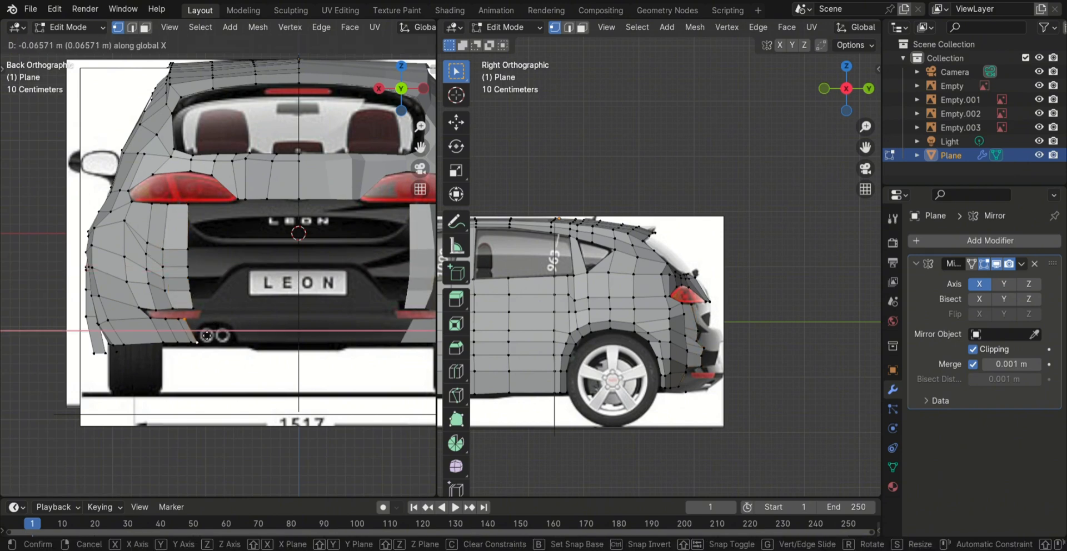
click(218, 350)
click(218, 350)
key(g)
click(234, 336)
- Move the two mid-height vertices between the fender and the rear strip outward in the back view
scroll(759, 277, down, 1)
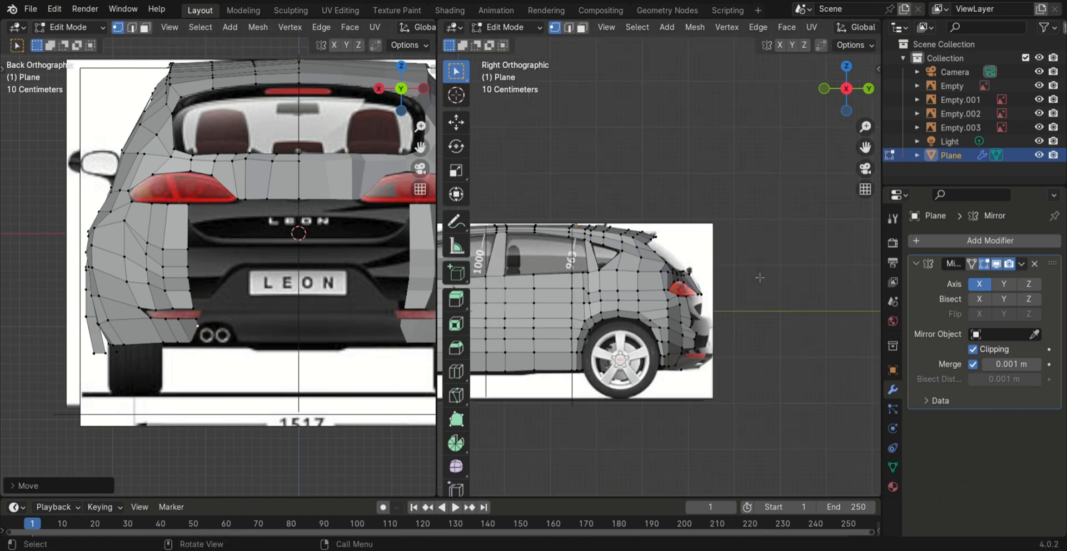
middle_drag(759, 277, 704, 309)
click(126, 254)
key(g)
click(119, 252)
click(128, 281)
key(g)
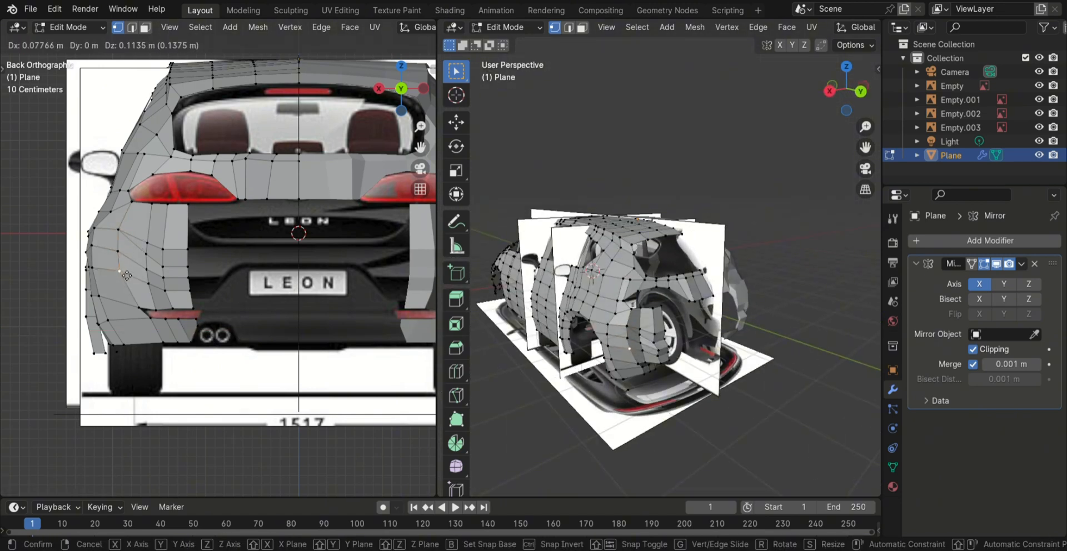
click(124, 274)
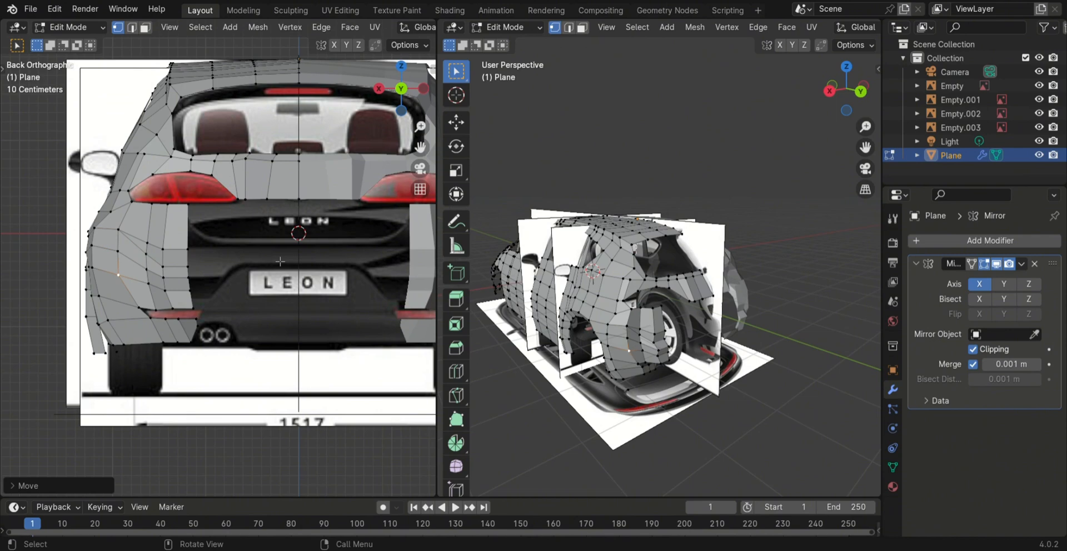
- Reposition the rear strip's vertical edge loops to follow the bumper's curvature
click(829, 90)
click(722, 378)
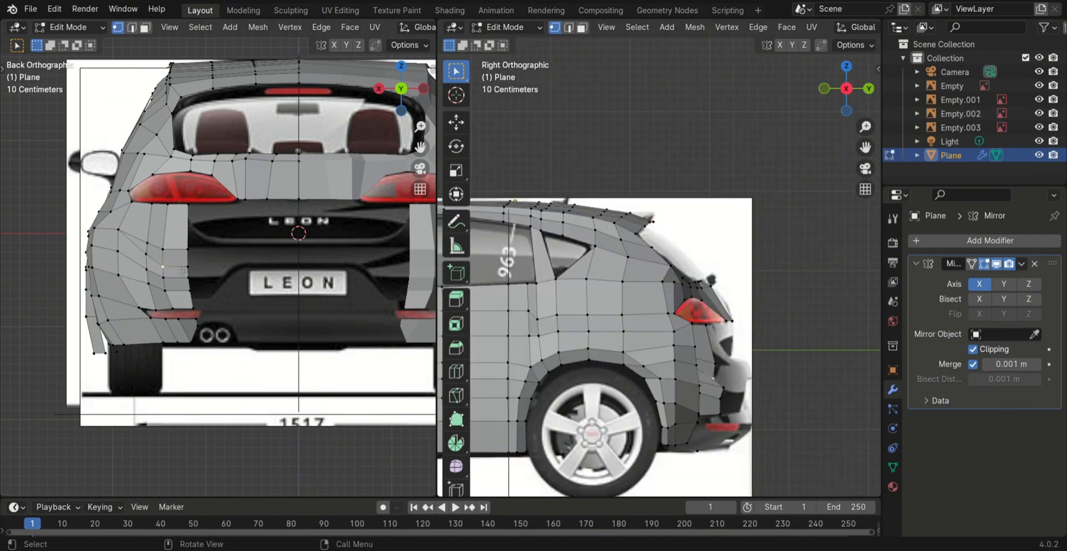
alt+click(711, 372)
key(g)
key(x)
click(748, 367)
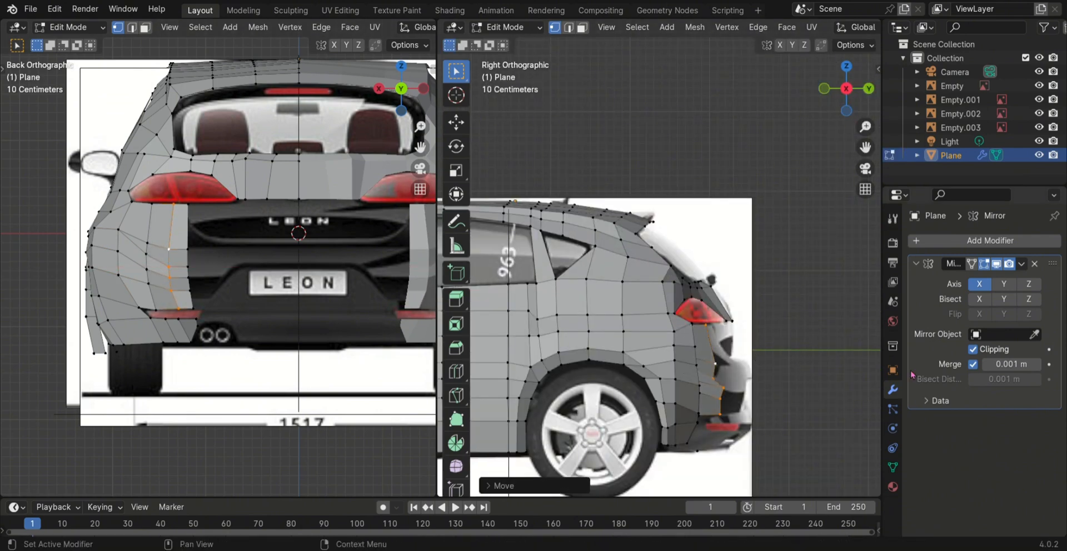
key(g)
key(x)
click(554, 316)
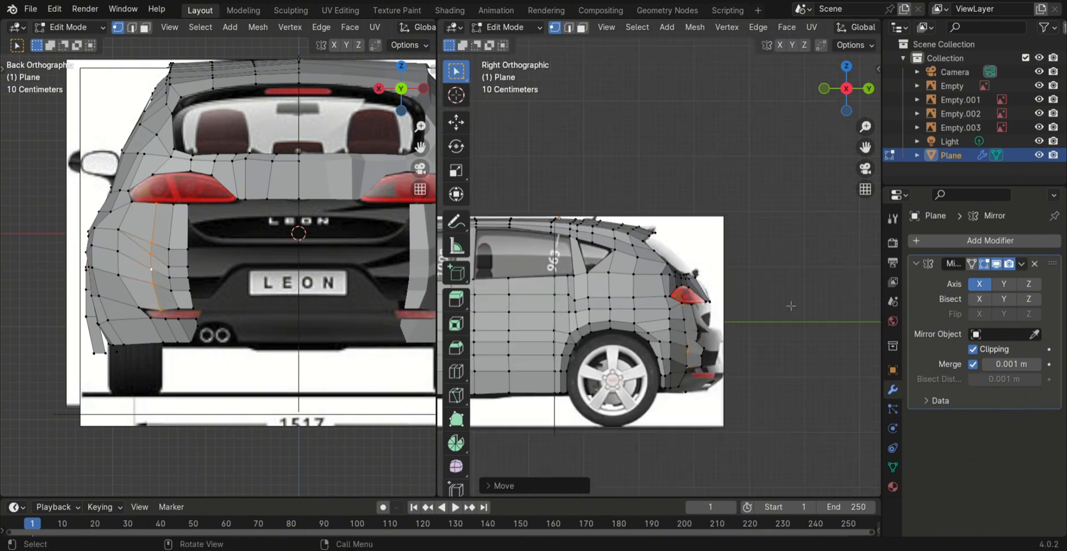
- Adjust the strip vertices at the upper edge of the bumper reflector in the back view
middle_drag(554, 315, 623, 311)
key(g)
click(192, 309)
key(g)
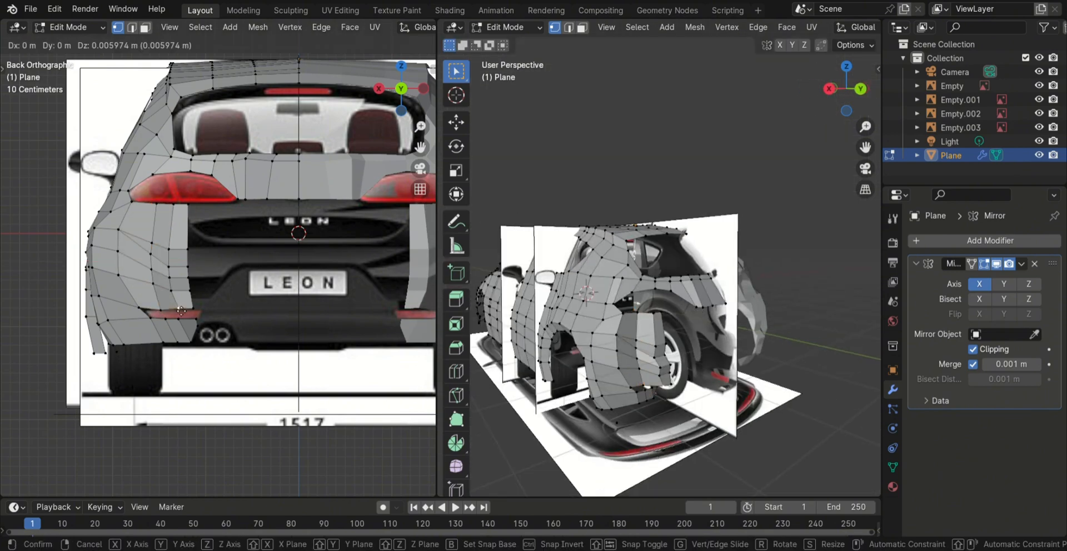
click(202, 313)
- Reposition the fender vertex beside the rear strip in the side view
middle_drag(772, 383, 735, 420)
key(KP_3)
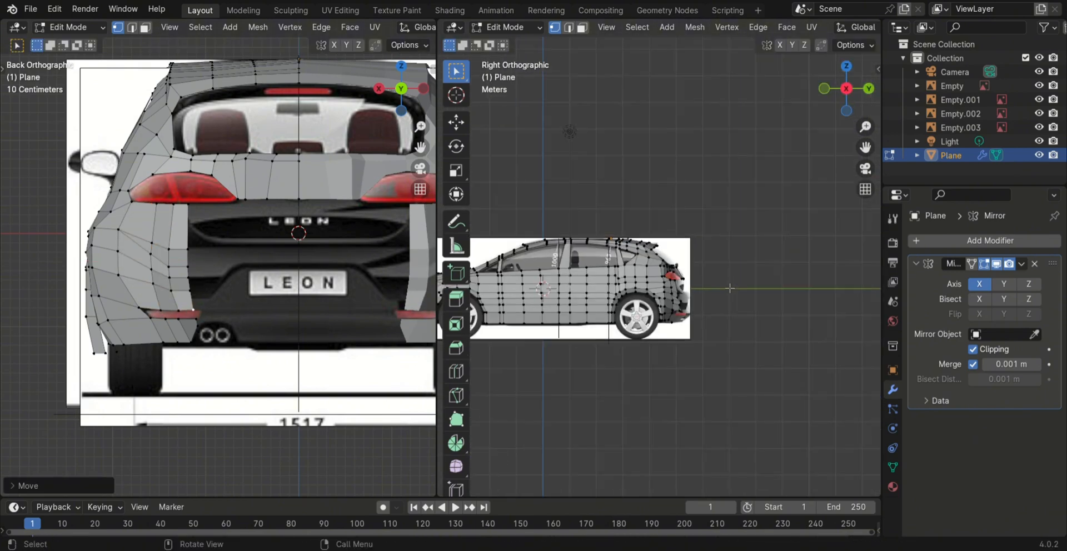
scroll(722, 406, up, 5)
key(g)
click(758, 394)
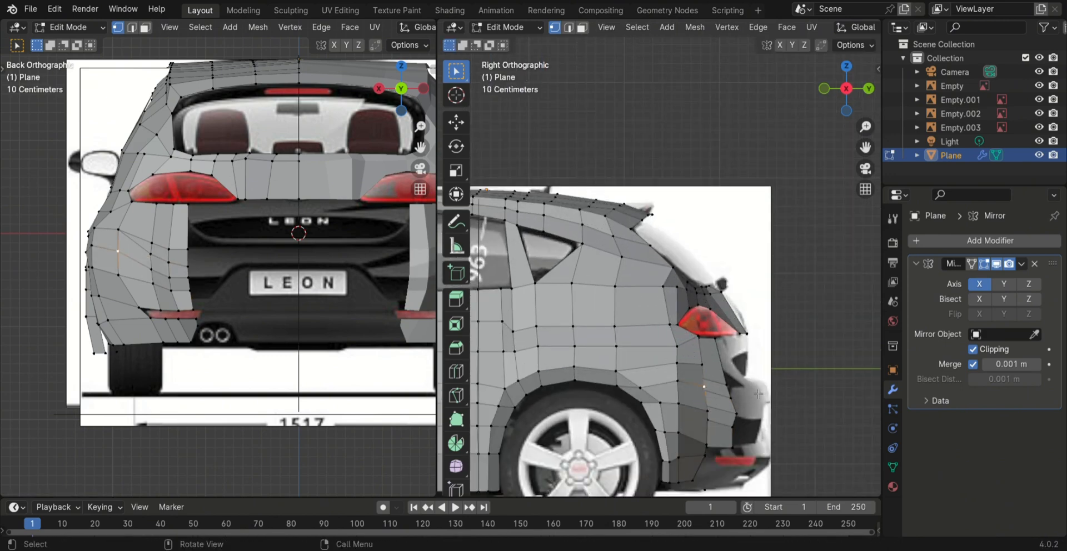
- Reposition the middle-column vertices below the tail light to smooth the strip, shifting the mid-height one along X
middle_drag(763, 393, 723, 397)
key(g)
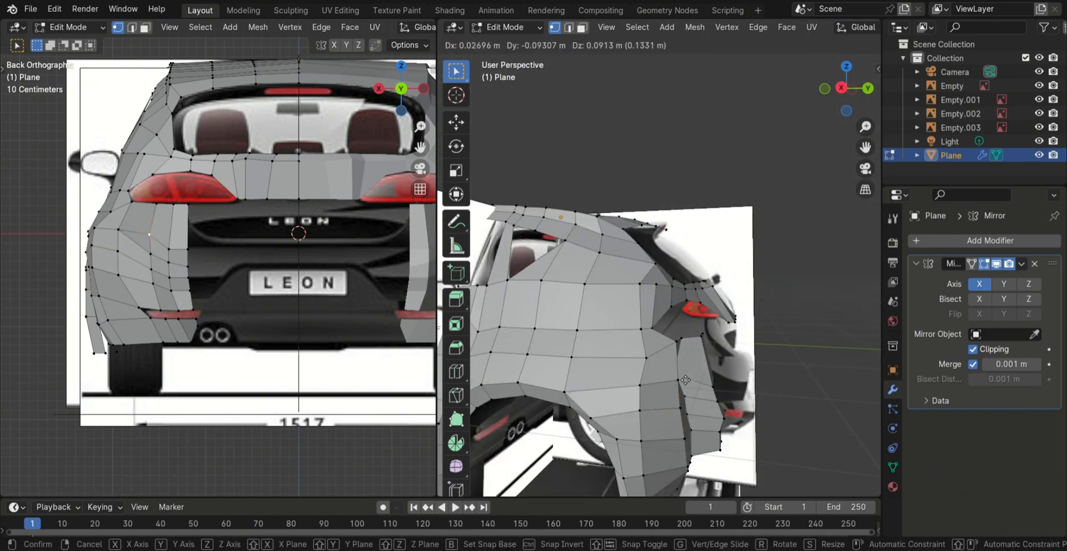
click(699, 439)
middle_drag(699, 439, 603, 324)
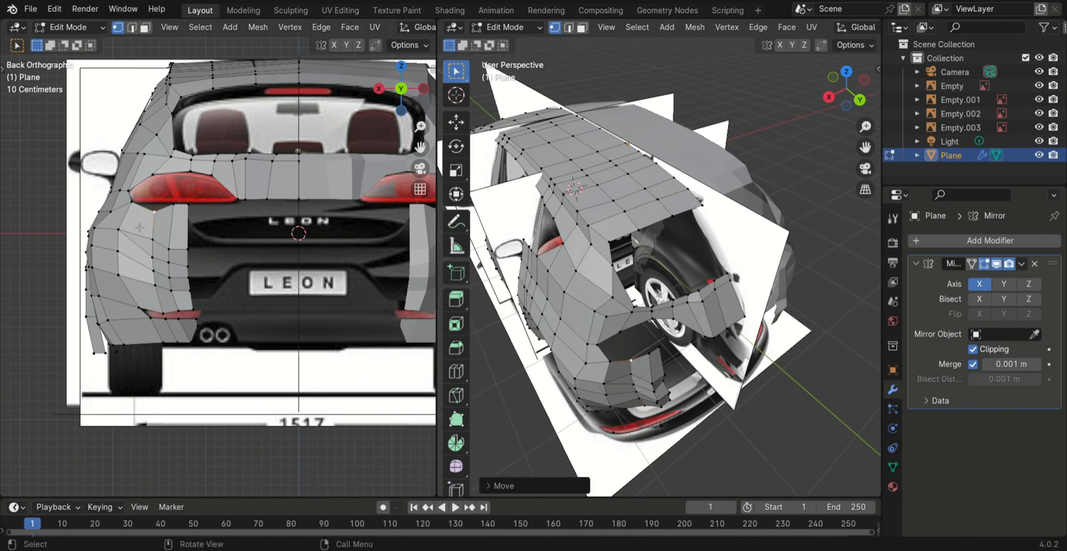
key(g)
key(z)
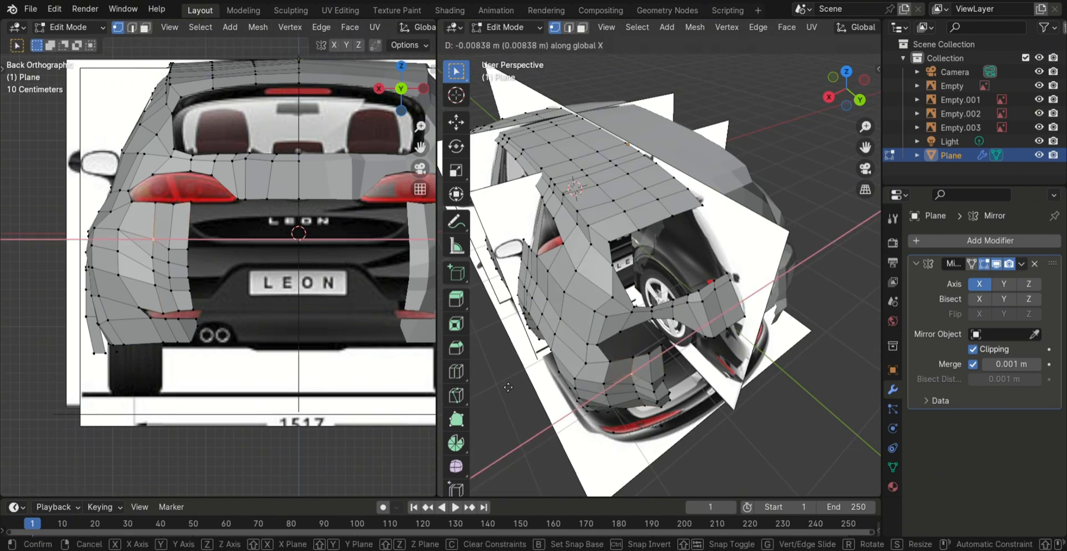
click(516, 384)
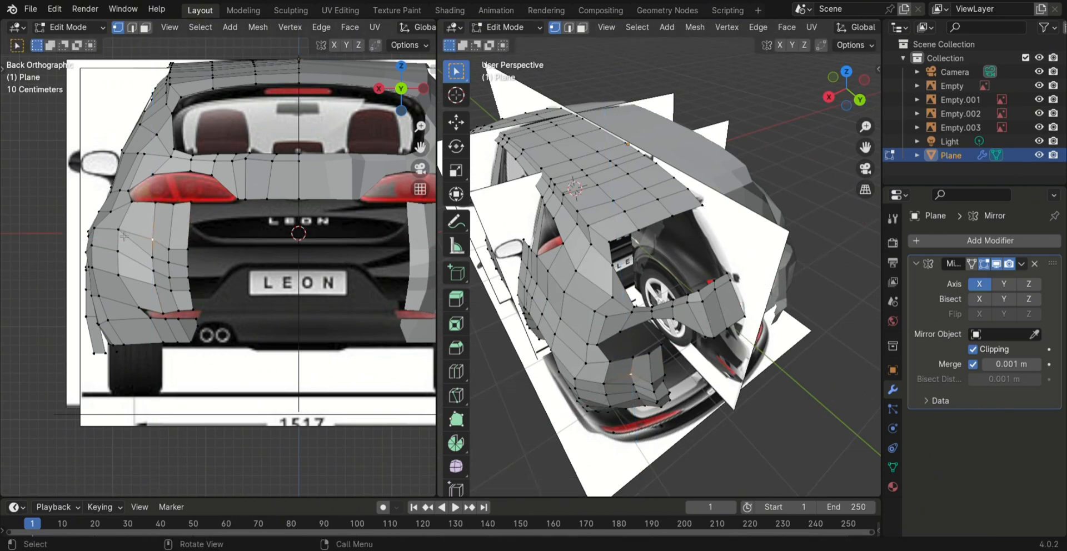
- Even out the vertices in the column between the fender and the strip's middle edge in the back view
key(g)
click(127, 276)
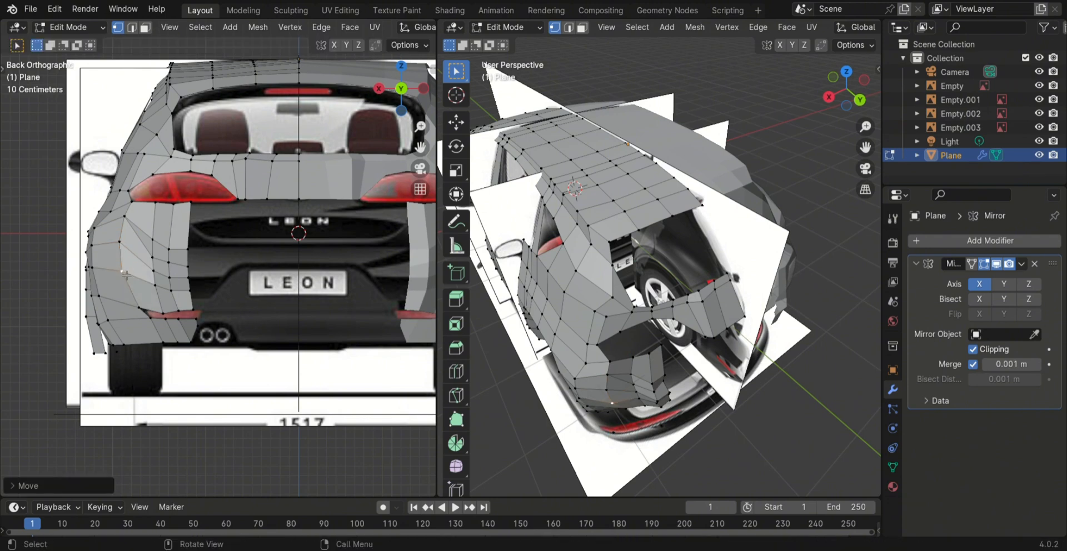
key(g)
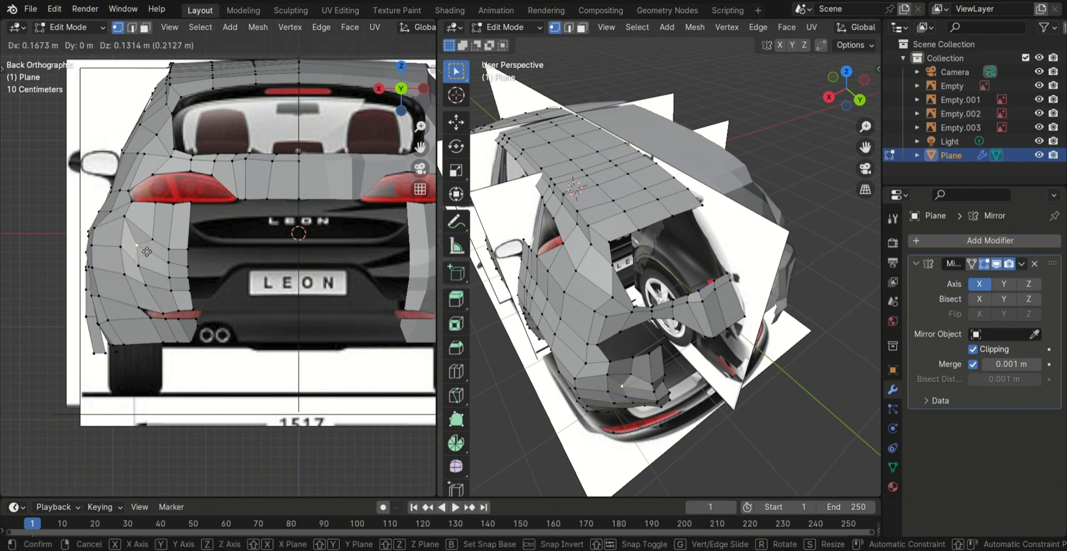
click(174, 251)
- Shift the strip's middle-column vertices outward and adjust the mid-height inner-edge vertex in the back view
click(170, 250)
key(g)
click(159, 239)
click(169, 278)
key(g)
click(156, 274)
click(171, 291)
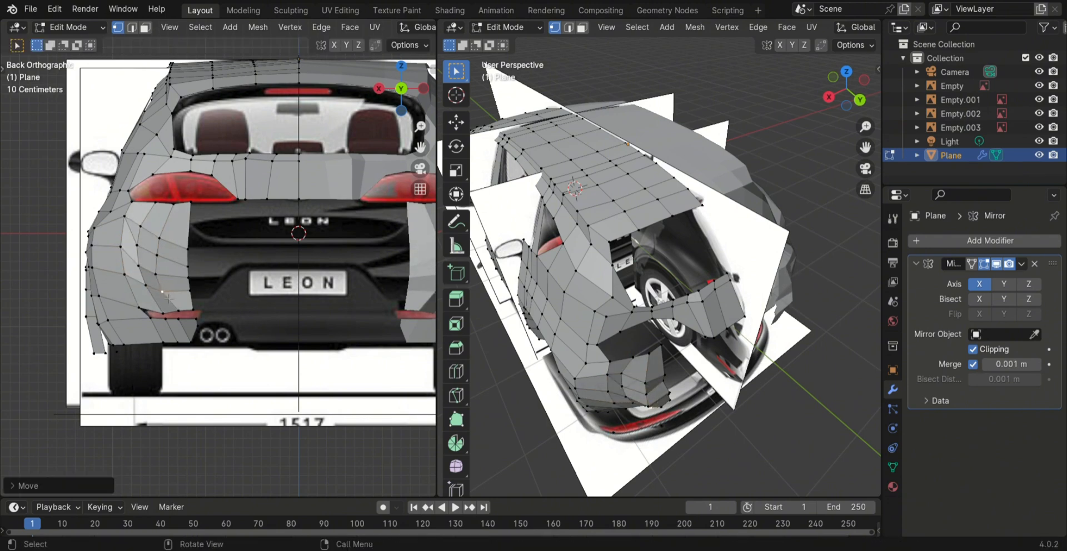
click(189, 250)
key(g)
click(259, 311)
- Smooth the rear strip's surface by repositioning its inner vertices in the perspective view
scroll(259, 311, down, 1)
middle_drag(639, 333, 644, 396)
key(g)
drag(644, 388, 645, 387)
middle_drag(645, 387, 694, 397)
drag(695, 403, 691, 391)
middle_drag(690, 391, 661, 429)
drag(660, 428, 654, 422)
scroll(654, 422, down, 3)
middle_drag(654, 422, 817, 381)
- Move the strip vertex just above the reflector along Y towards the bumper's profile in the side view
click(846, 87)
scroll(785, 231, up, 4)
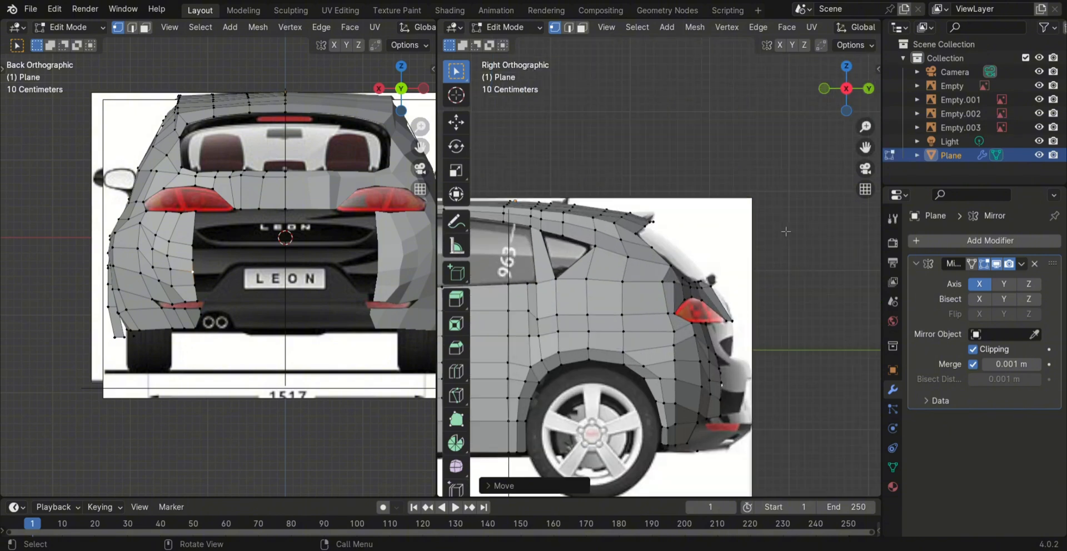
click(722, 399)
scroll(778, 422, up, 3)
scroll(778, 423, down, 2)
key(g)
key(y)
click(793, 450)
- Try to move the strip's inner edge loop rearward along Y to the bumper's outline, and undo that move
alt+click(734, 436)
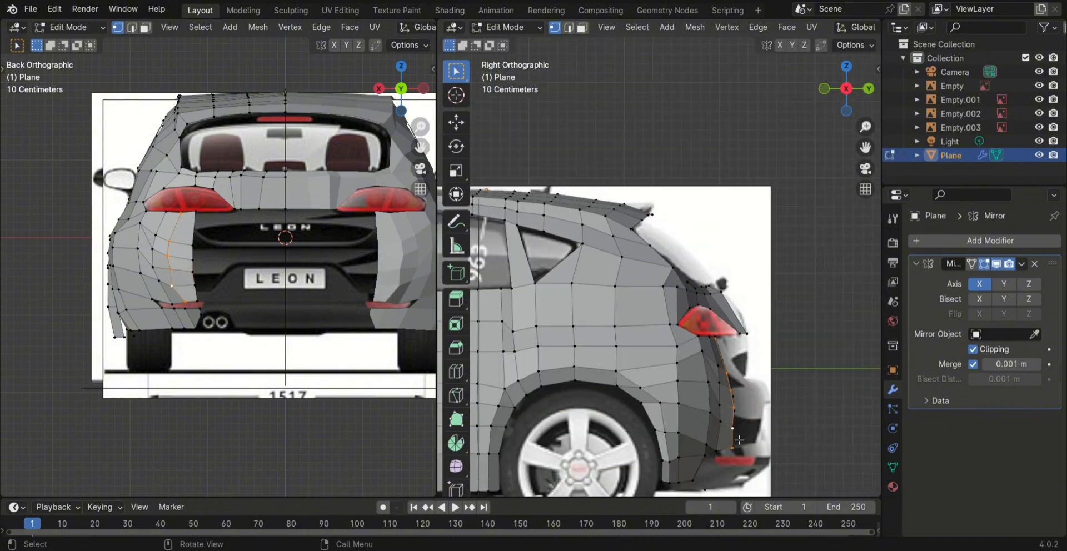
key(g)
key(y)
right_click(758, 440)
alt+click(739, 436)
key(g)
key(y)
click(757, 437)
middle_drag(757, 436, 722, 427)
click(843, 90)
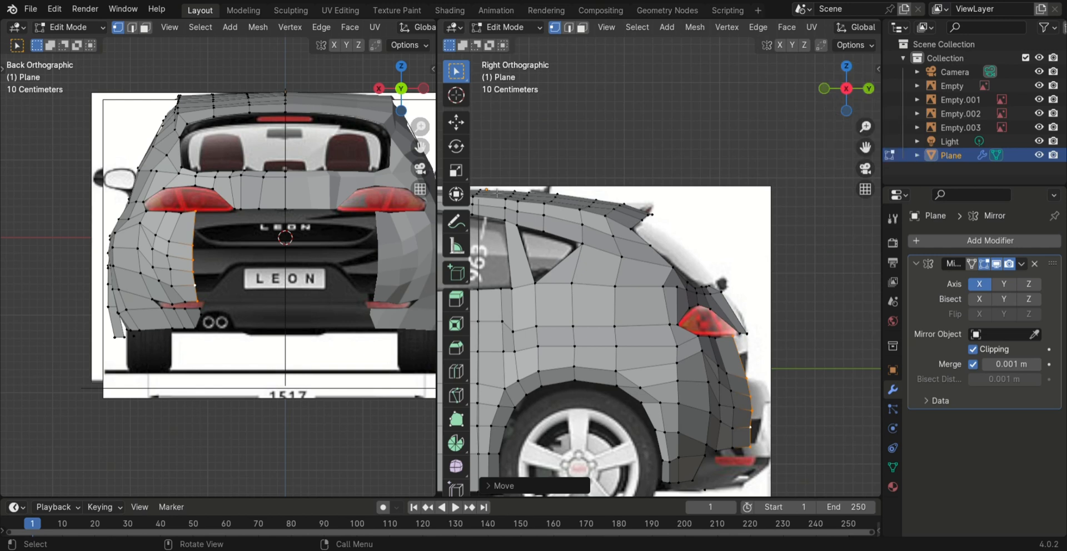
key(ctrl+z)
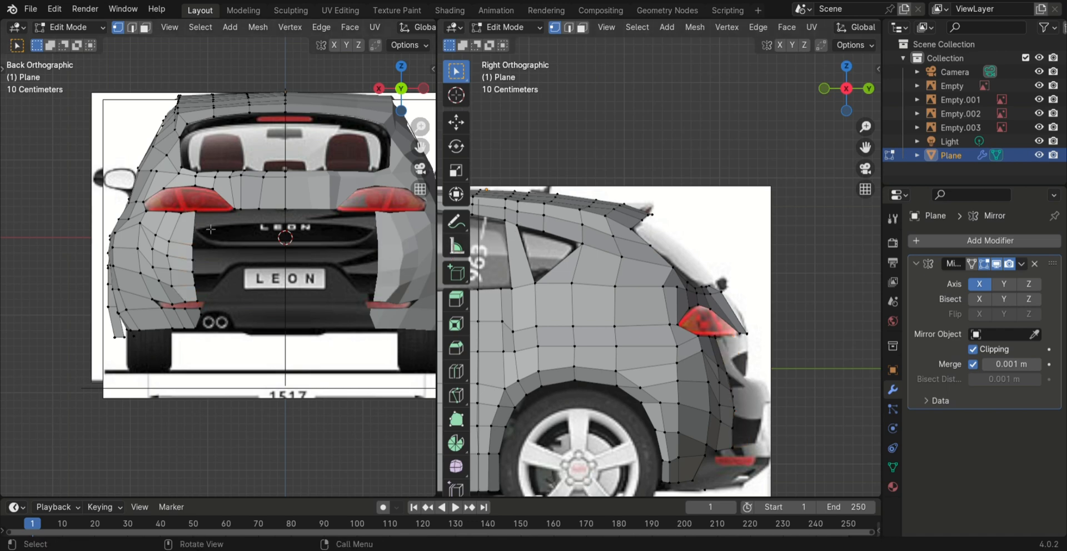
- Move the rear strip's upper inner-edge vertices rearward along Y by about 0.1 m towards the bumper profile in the side view
key(g)
right_click(714, 373)
key(g)
key(y)
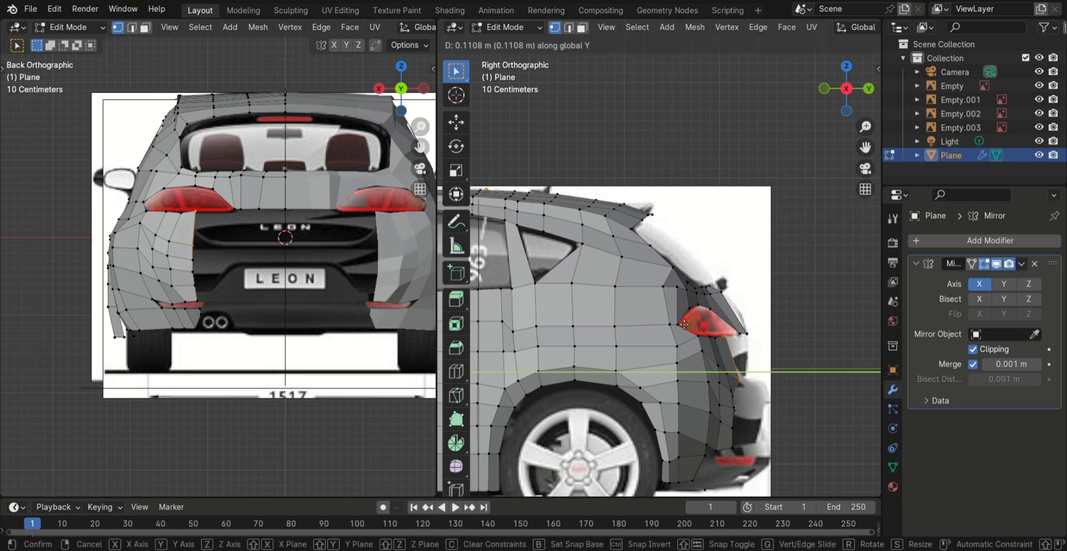
click(679, 323)
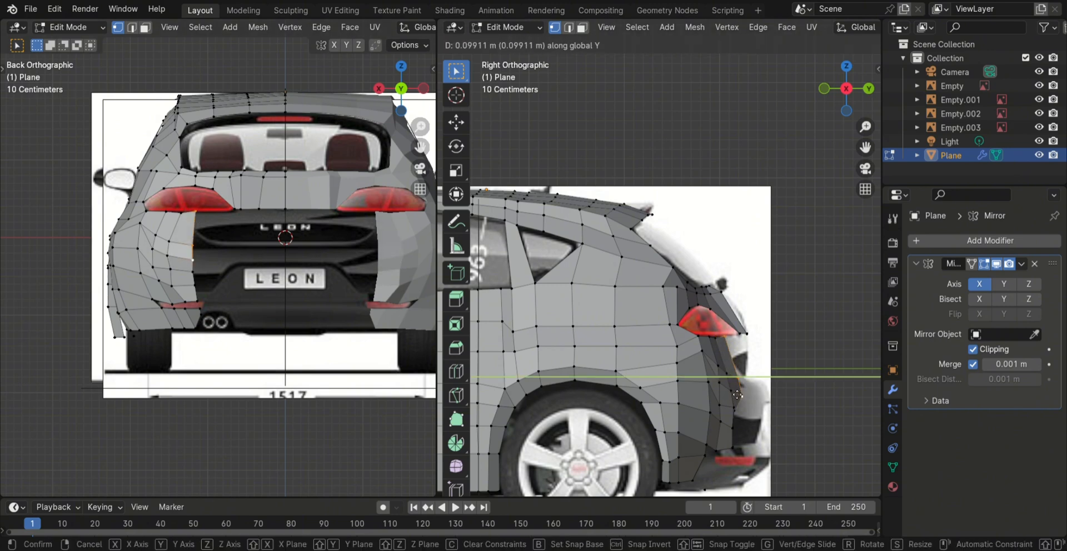
- Shift the inner-edge vertices just above the reflector along Y and refine one edge vertex against the bumper profile in the side view
click(203, 303)
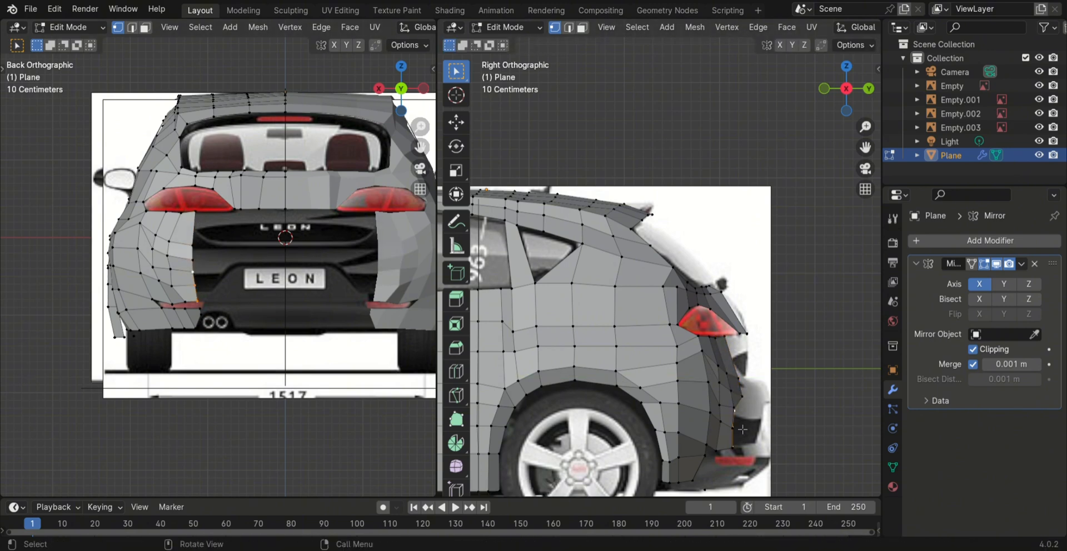
scroll(742, 429, down, 2)
middle_drag(800, 356, 710, 328)
click(836, 90)
key(g)
key(y)
click(732, 383)
click(728, 393)
key(g)
click(730, 392)
click(710, 328)
click(828, 93)
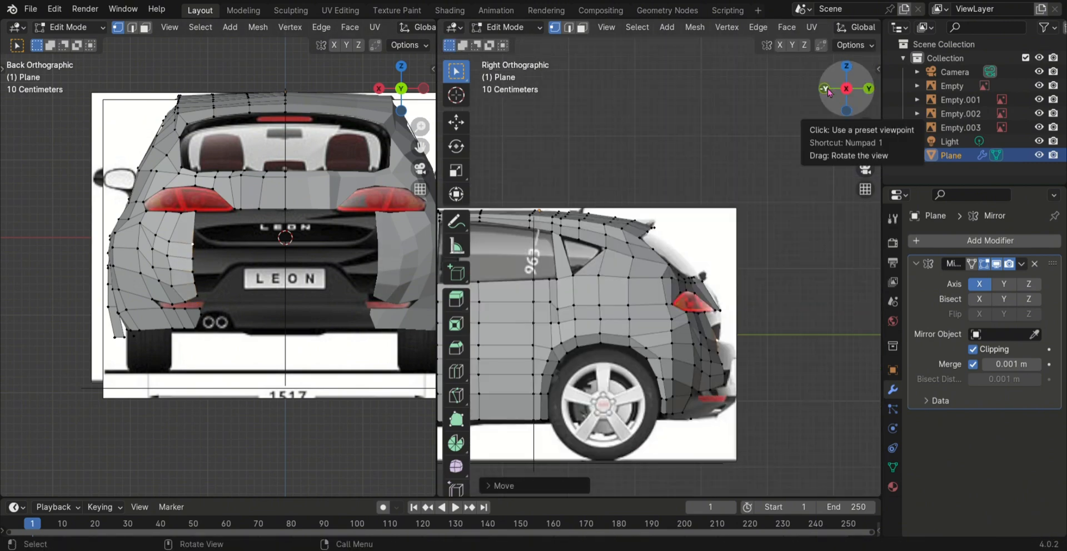
- Move the vertices below the reflector rearward along Y by about 0.19 m in the side view
click(698, 425)
key(g)
key(y)
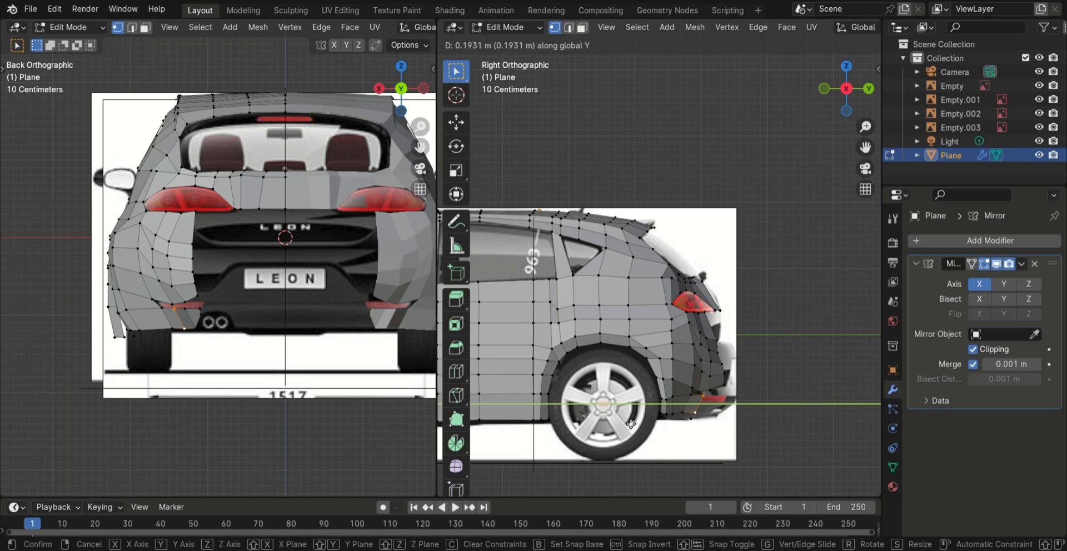
click(631, 425)
- Reposition the bumper corner's lower vertices just below the reflector in the side view
scroll(672, 439, up, 1)
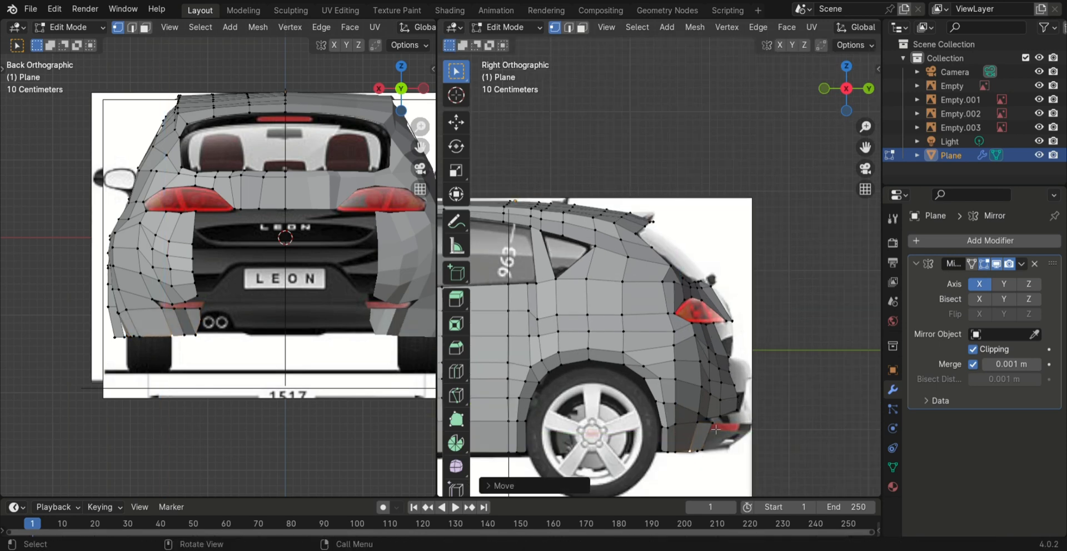
key(g)
click(735, 412)
scroll(731, 422, up, 2)
scroll(728, 461, down, 1)
key(g)
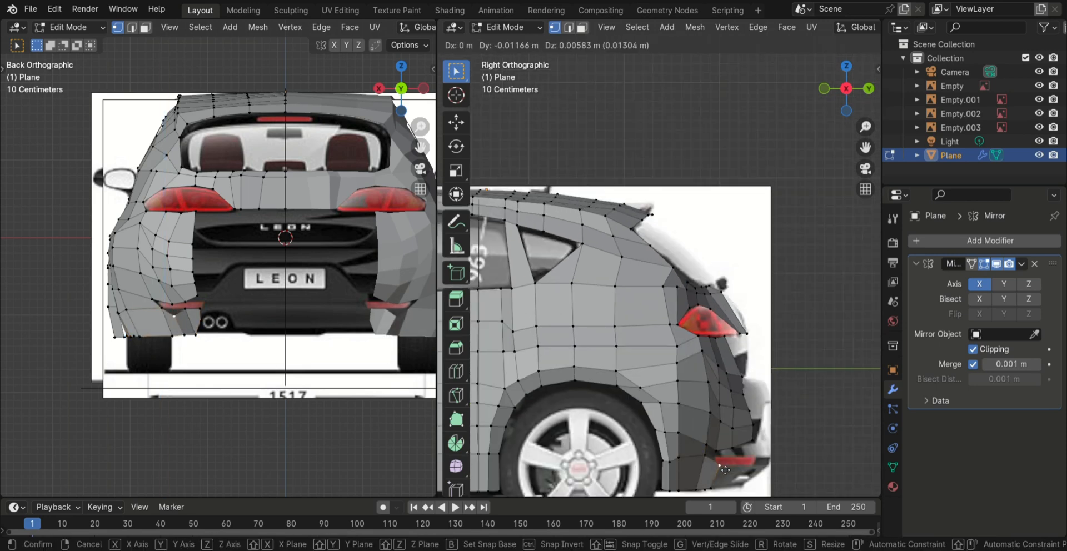
click(713, 461)
- Adjust the vertices along the bumper's rear edge, from the reflector up to mid-height, in the side view
drag(711, 455, 758, 457)
drag(712, 447, 728, 424)
drag(723, 405, 724, 382)
drag(720, 369, 749, 414)
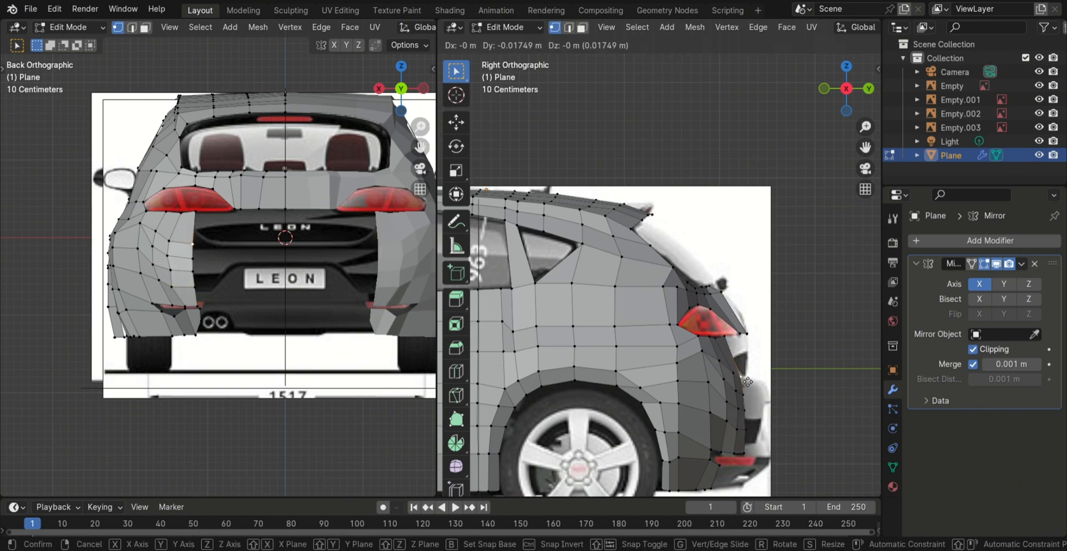
click(747, 382)
- Adjust the vertices along the reflector's lower edge to follow its outline in the back and side views
middle_drag(747, 382, 742, 405)
click(174, 313)
key(g)
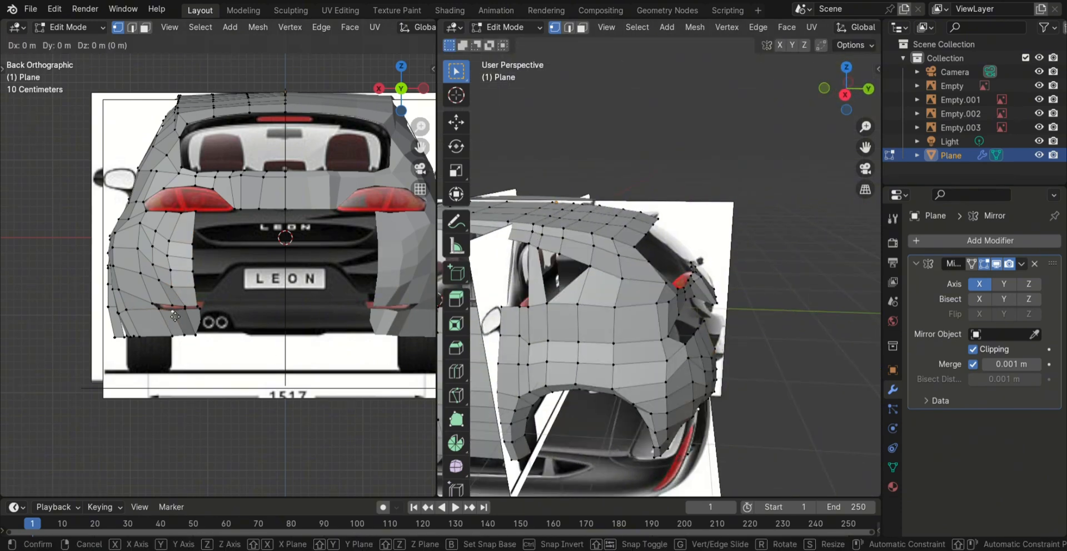
click(175, 317)
click(844, 94)
click(192, 308)
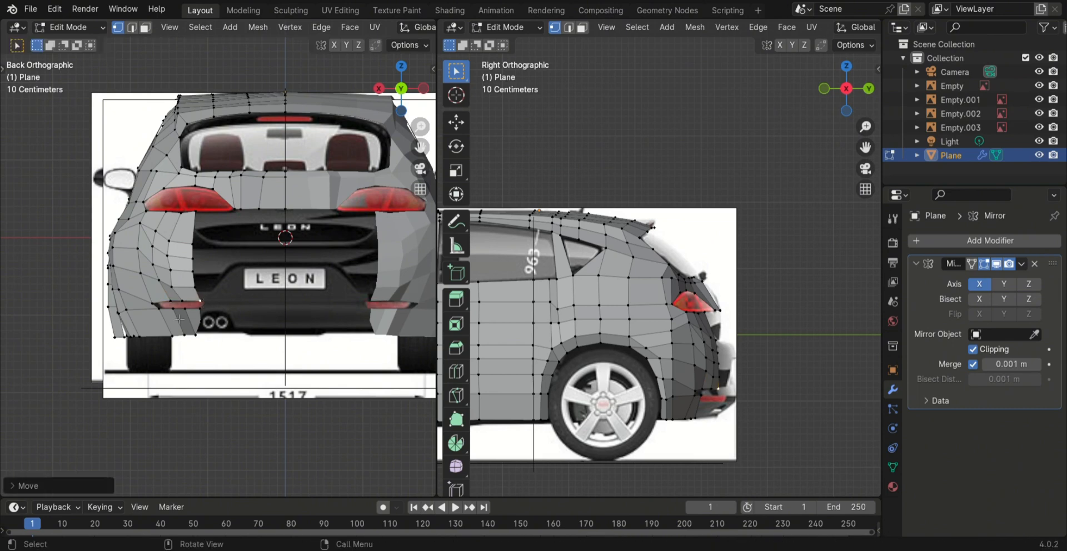
key(g)
click(705, 415)
middle_drag(356, 328, 334, 300)
click(392, 89)
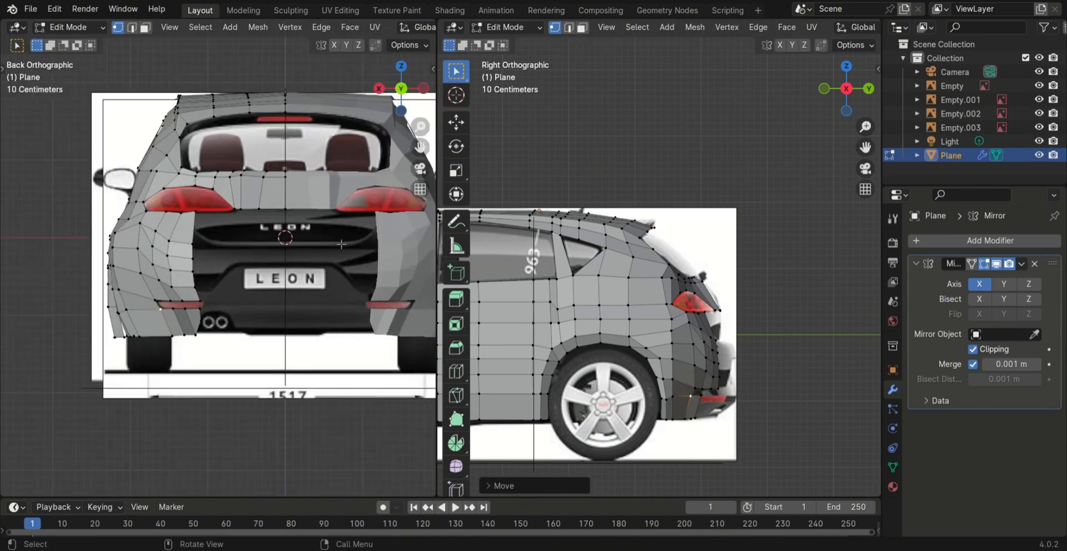
- Align the bumper corner's bottom-edge vertices with the lower bumper line above the tyre in the back view
scroll(218, 311, up, 2)
click(195, 367)
key(g)
click(198, 371)
click(152, 378)
key(g)
click(150, 372)
click(106, 372)
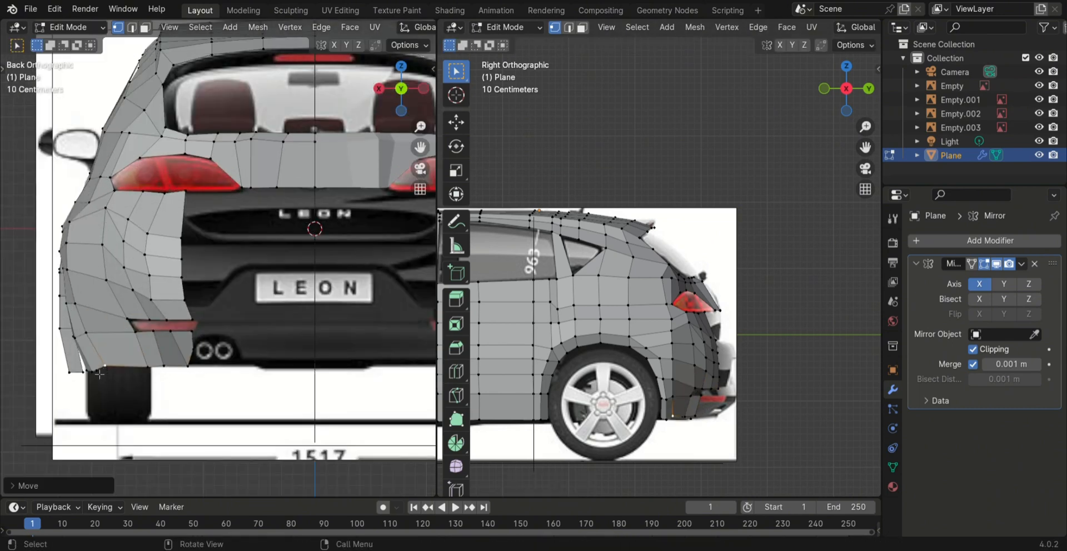
key(g)
click(111, 371)
mouse_move(217, 378)
middle_down()
mouse_move(219, 367)
mouse_move(211, 401)
mouse_move(226, 321)
mouse_move(219, 363)
middle_up()
click(408, 82)
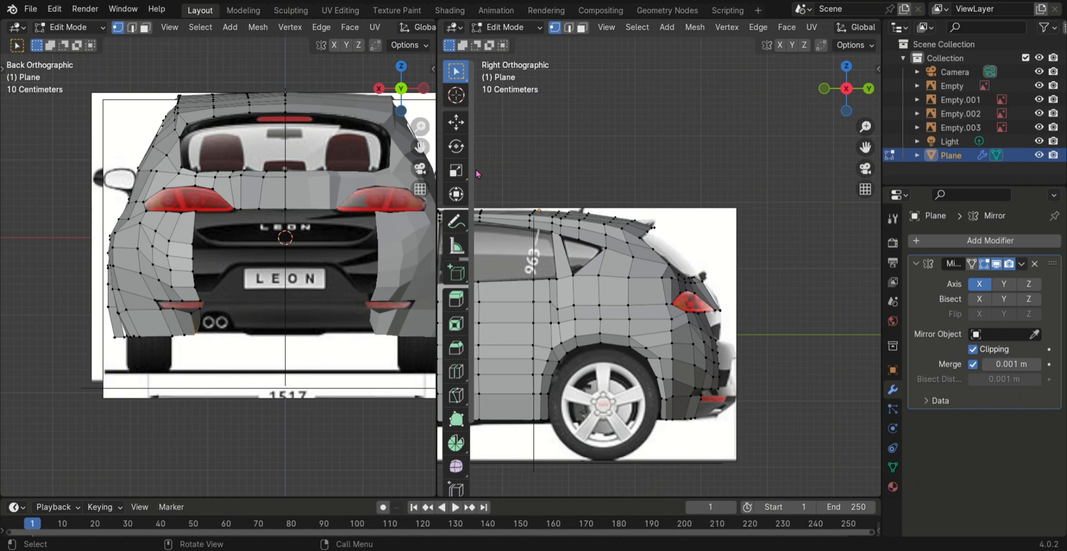
- Move the strip's edge vertex above the reflector rearward onto the bumper outline in the side view
scroll(778, 217, up, 2)
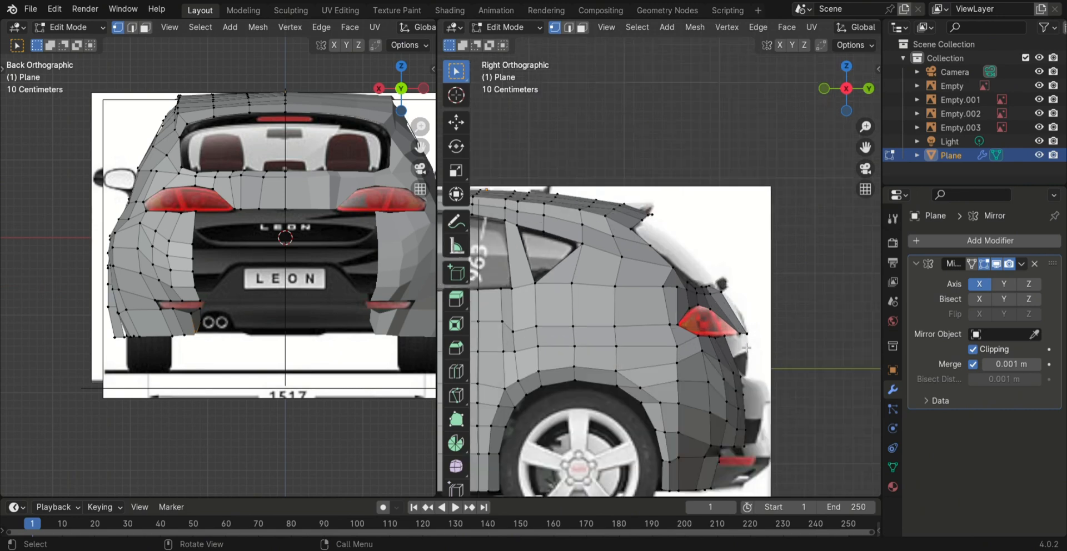
middle_drag(789, 216, 728, 217)
key(KP_3)
scroll(804, 215, down, 3)
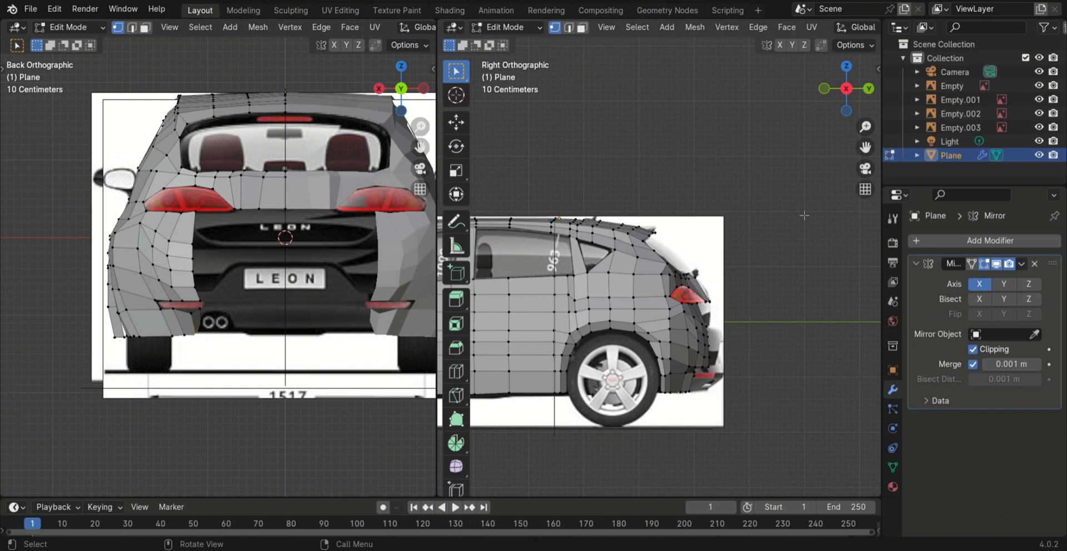
scroll(804, 215, up, 3)
click(741, 411)
key(g)
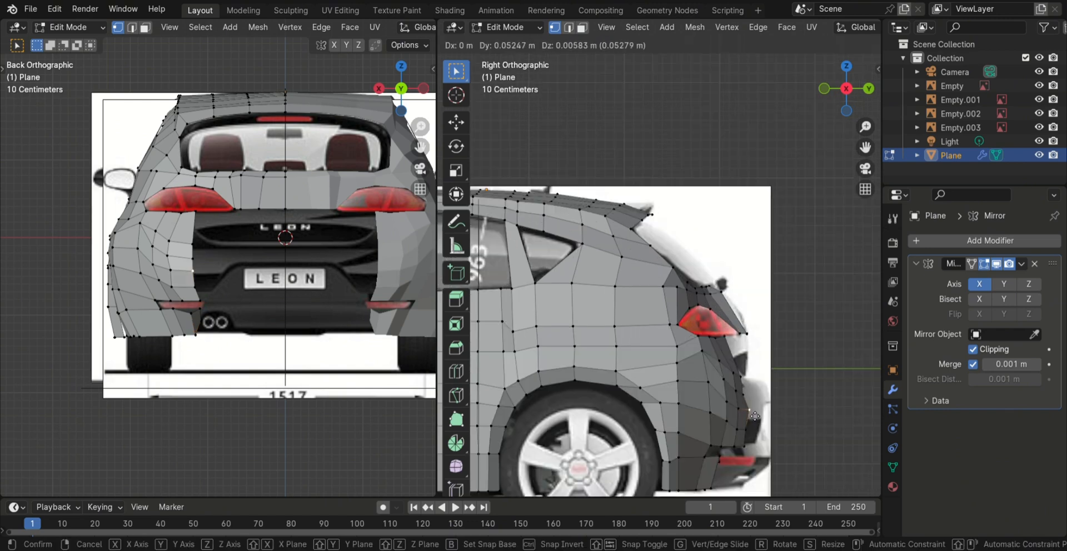
click(745, 417)
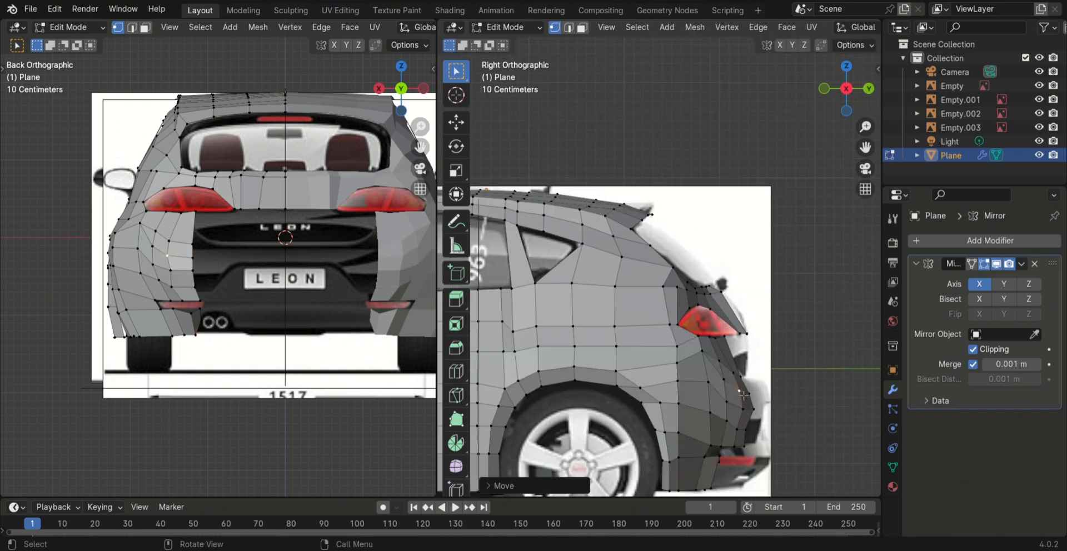
- Move the vertices at the reflector's inner end rearward along Y by about 0.34 m and fit them to the bumper's lower profile
ctrl+click(199, 322)
key(g)
key(y)
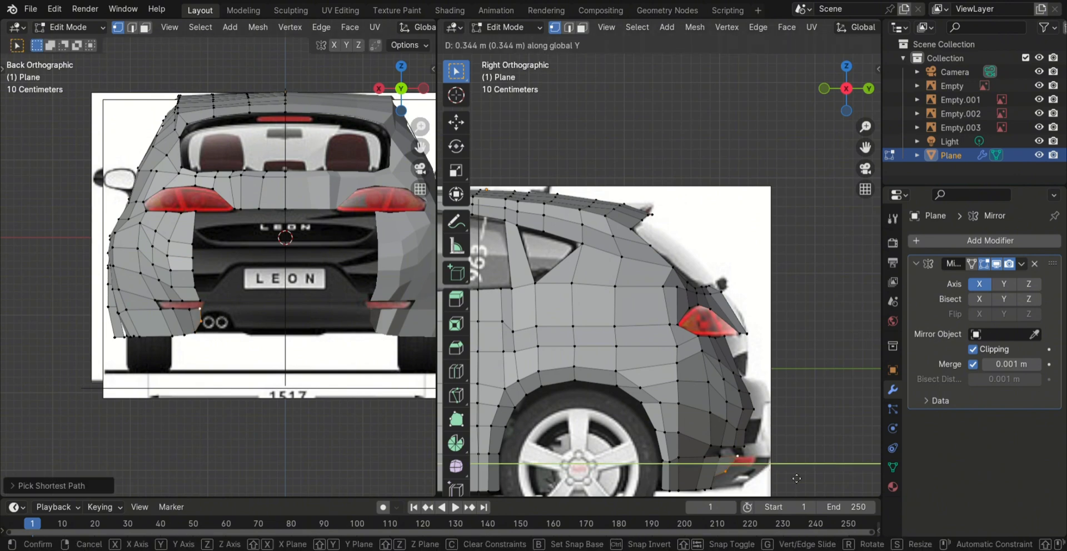
click(796, 478)
scroll(795, 476, down, 1)
key(g)
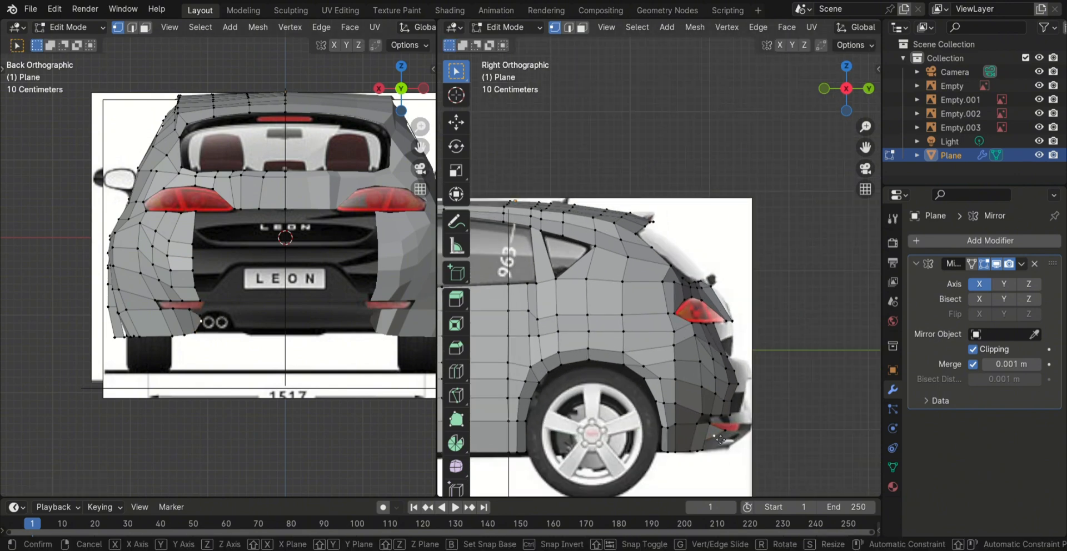
click(774, 424)
click(729, 431)
key(g)
click(734, 430)
- Select the lower strip's inner corner vertices and shift them along Y in the side view
mouse_move(233, 278)
middle_down()
mouse_move(294, 294)
mouse_move(244, 292)
middle_up()
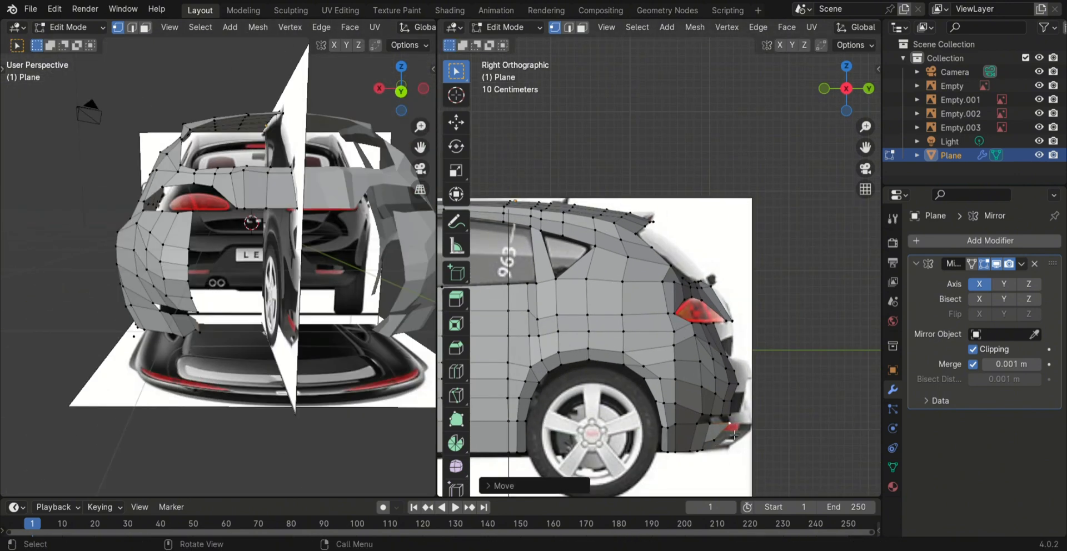
shift+click(200, 337)
alt+middle_drag(377, 320, 401, 320)
key(g)
key(y)
click(713, 454)
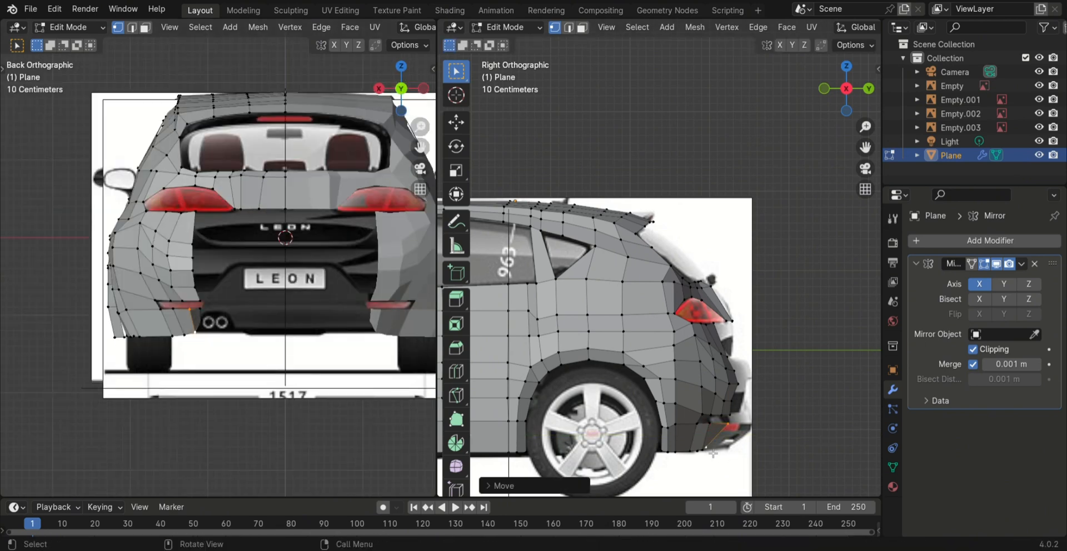
- Delete the selected vertices at the inner end of the strip below the reflector
middle_drag(713, 454, 629, 467)
middle_drag(198, 328, 354, 320)
key(x)
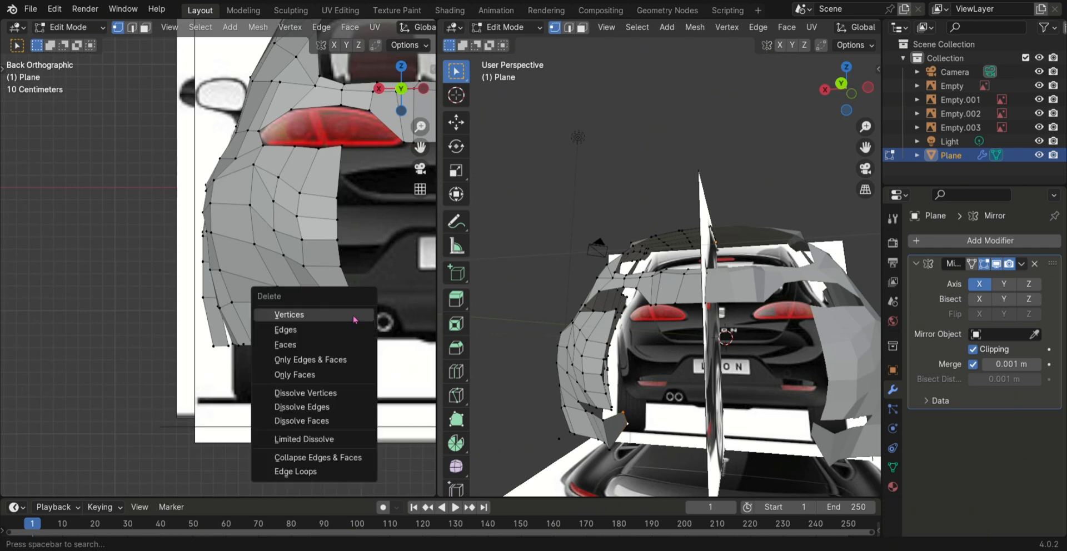
click(353, 318)
- Reposition the remaining inner-end vertices of the strip below the reflector in the back view
click(343, 314)
key(g)
click(340, 310)
click(328, 351)
key(g)
click(325, 347)
click(345, 347)
key(g)
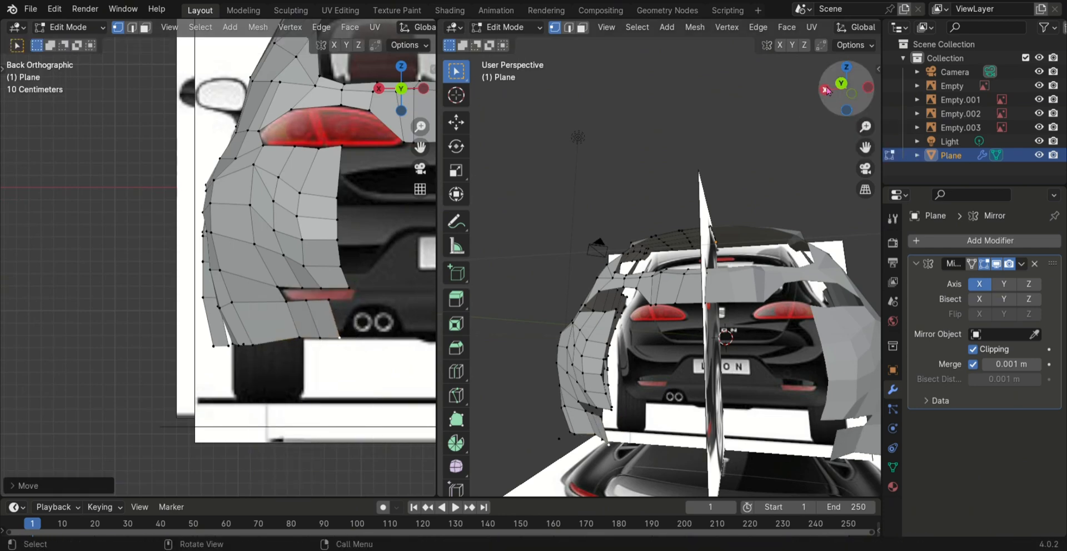
- Shift the lower strip's inner-end vertices towards the exhaust tips, in line with the reflector's inner end, in the back view
click(825, 89)
click(340, 318)
key(g)
click(362, 318)
click(372, 318)
key(g)
click(391, 318)
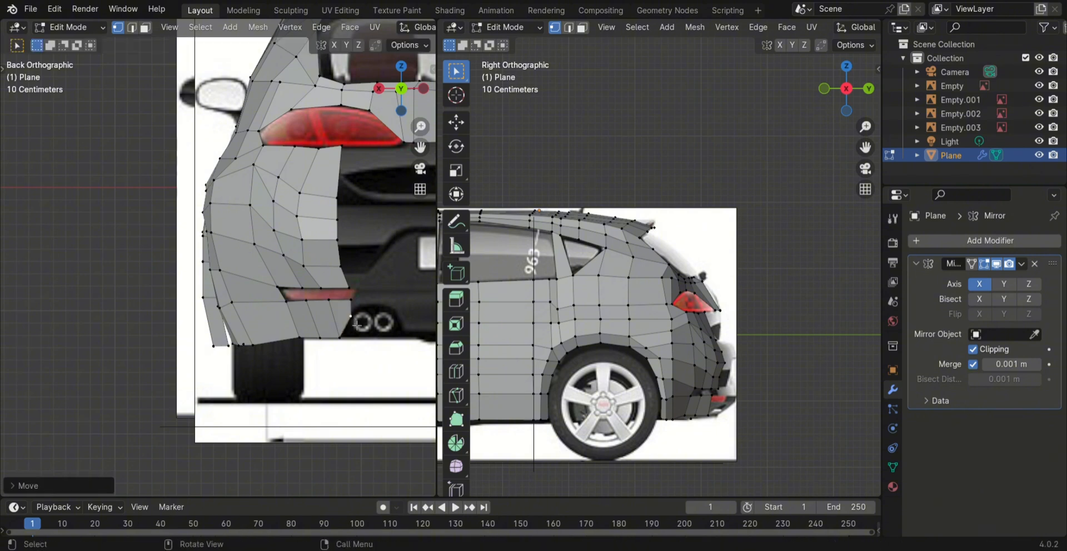
- Move the lower strip's inner-end vertices along Y to fit the bumper curve in the side and perspective views
key(g)
key(y)
click(750, 428)
middle_drag(750, 428, 715, 433)
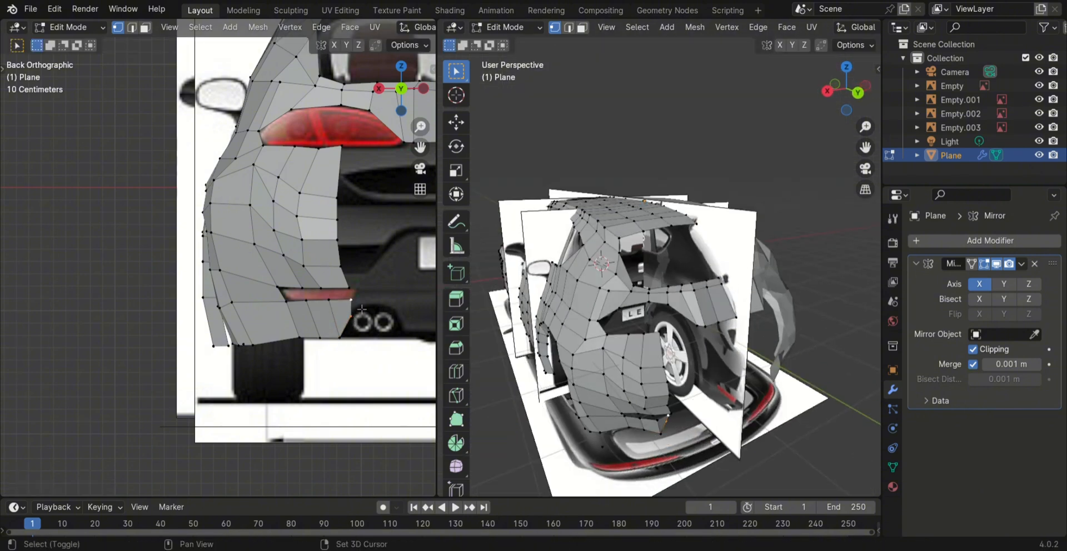
key(g)
key(y)
click(803, 386)
key(KP_3)
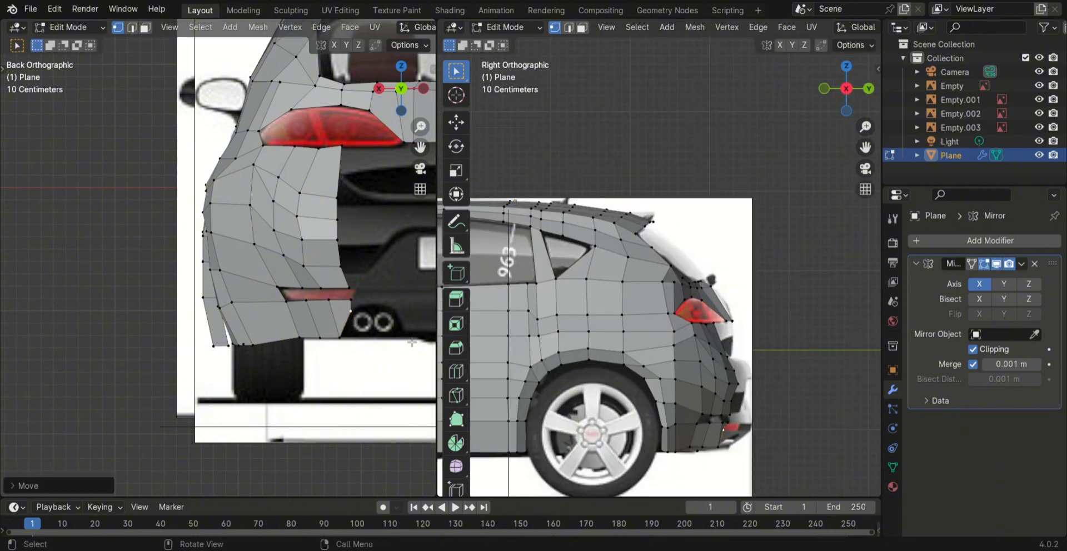
- Extrude the lower strip's upper inner-end edge towards the centre above the exhaust tips and adjust its height along Z
key(e)
key(z)
right_click(408, 319)
click(407, 318)
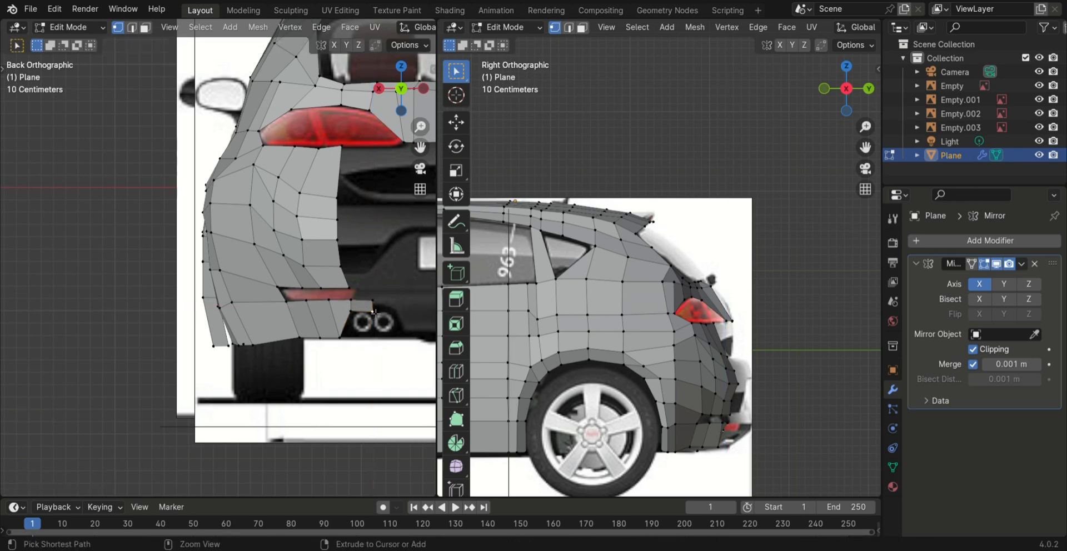
key(g)
key(z)
click(424, 315)
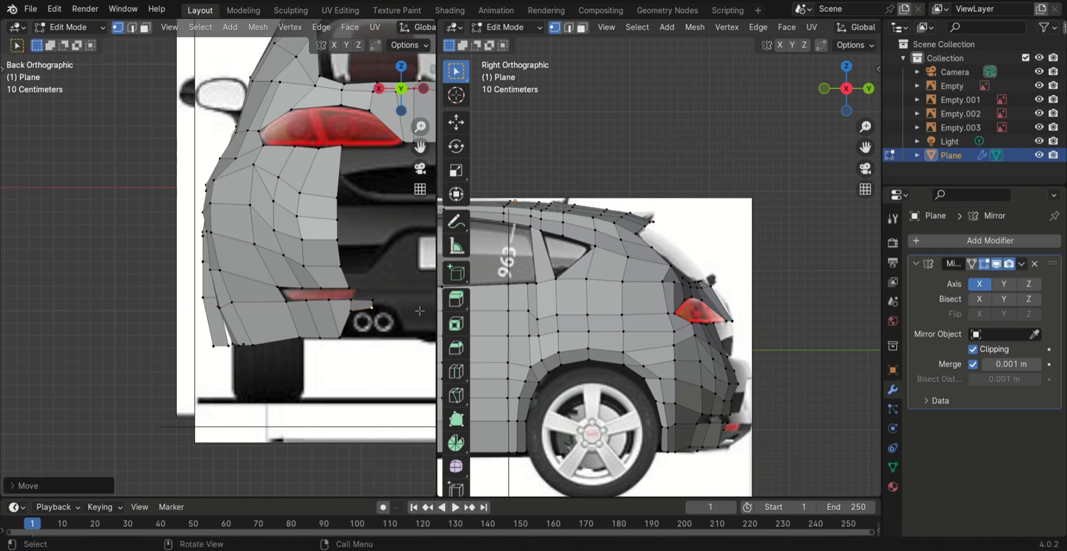
- Extrude the inner edge loop above the reflector along X towards the car's centre
alt+click(338, 221)
key(e)
key(x)
click(371, 236)
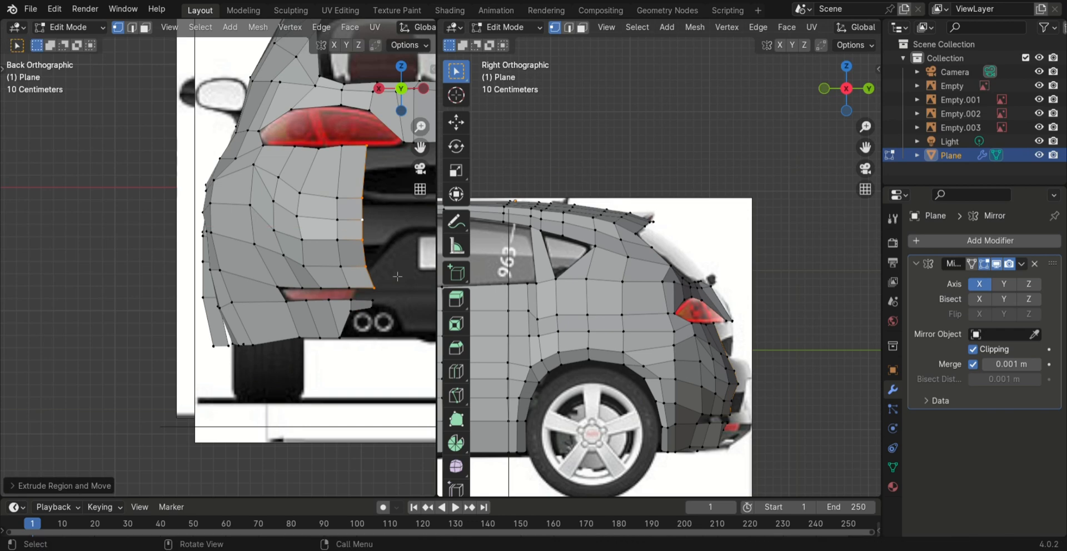
- Fill the gap at the reflector's inner end and pull the extruded strip's top corner down to the vertex below it
click(374, 288)
shift+click(349, 288)
shift+click(351, 299)
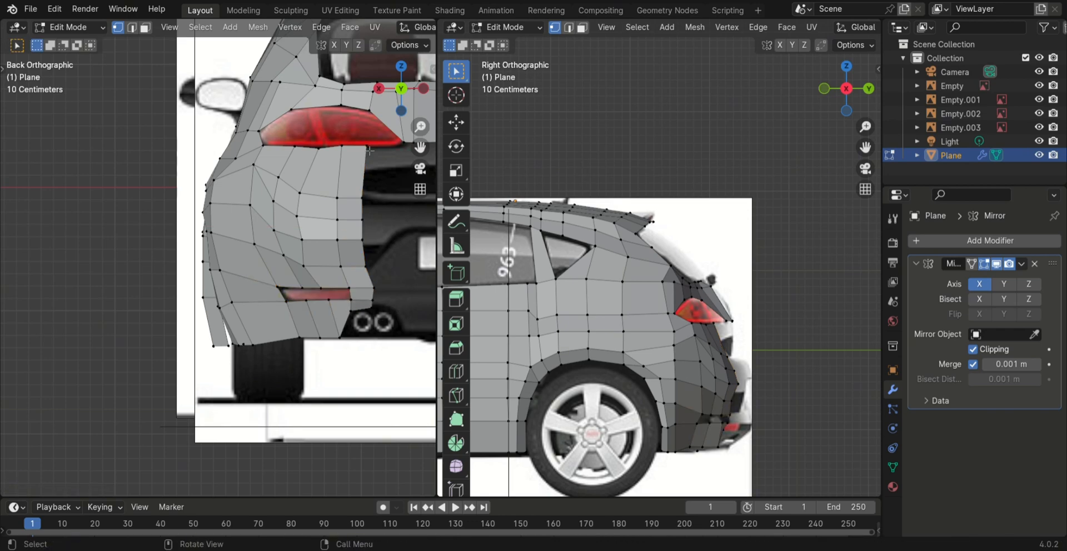
key(g)
click(365, 195)
- Move the extruded strip's middle inner edge about 0.086 m along X towards the centre and raise its lowest vertex along Z
alt+click(364, 214)
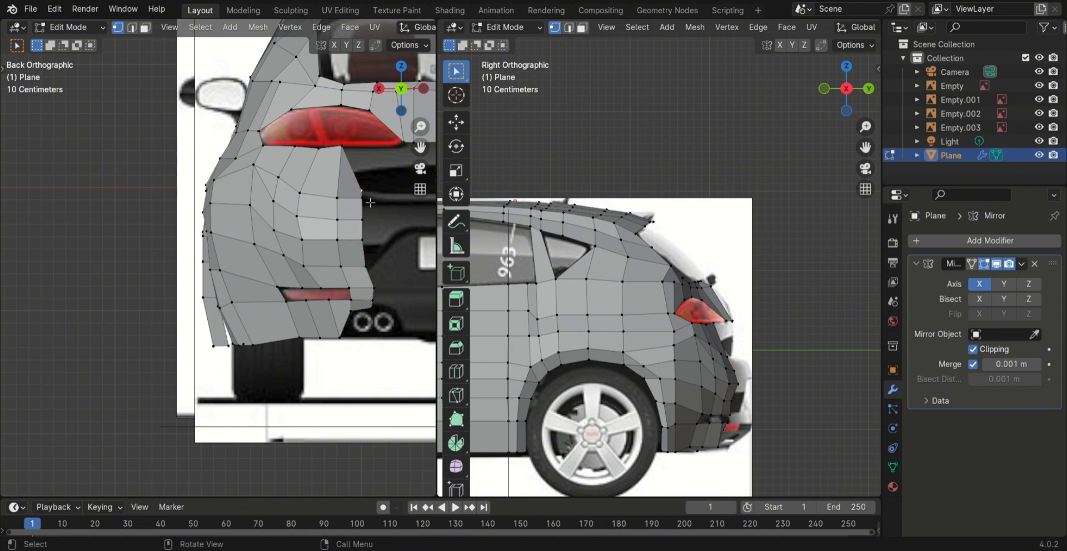
key(g)
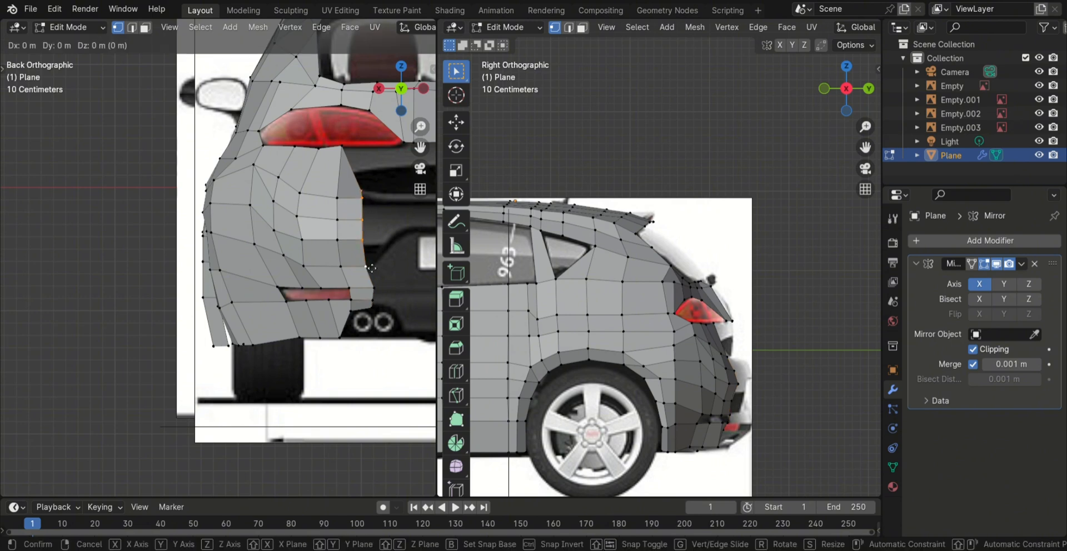
key(x)
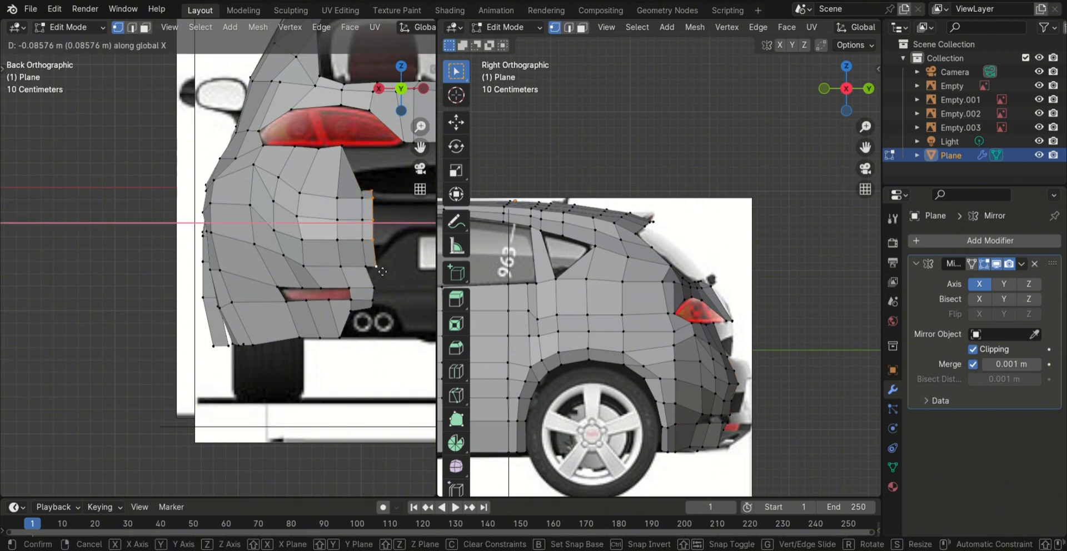
key(z)
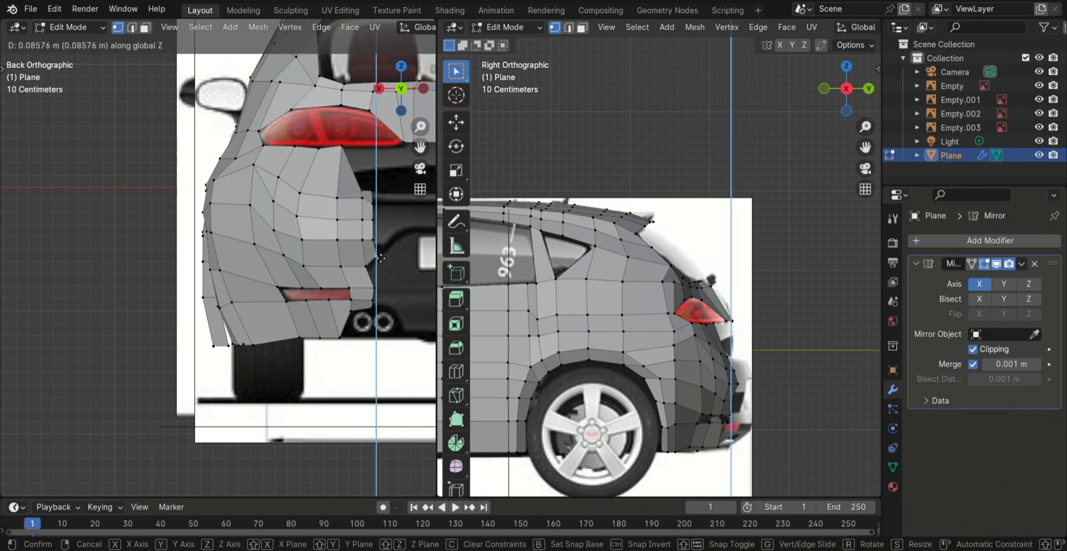
click(380, 257)
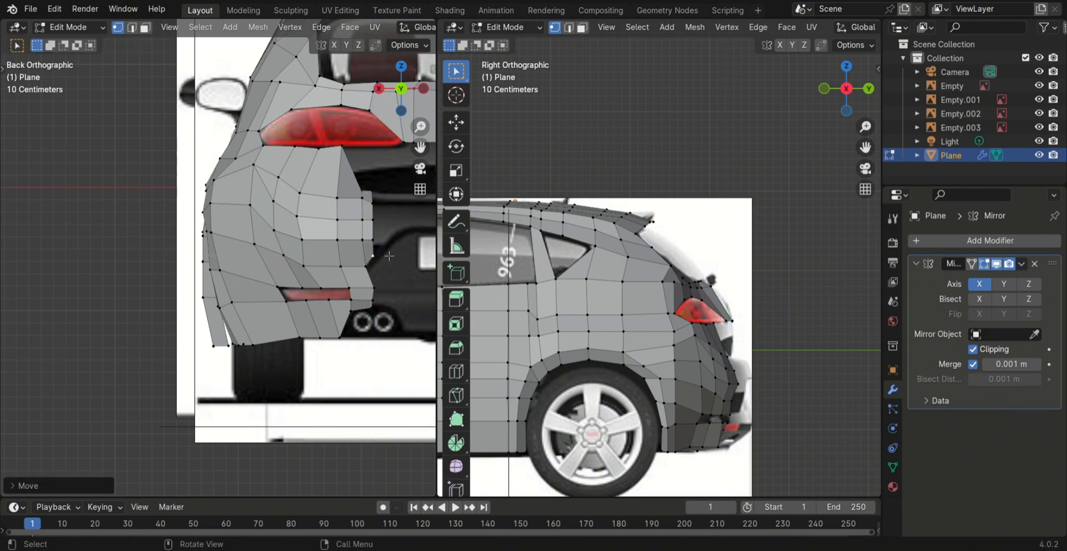
- Extrude the bumper's middle inner edge along X towards the number plate and scale its end down to about half
key(g)
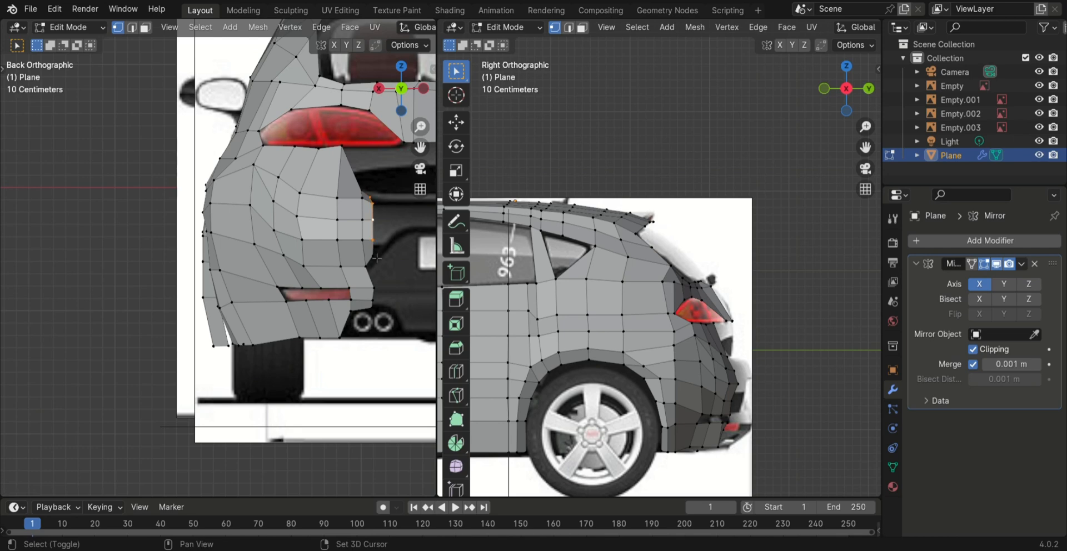
key(x)
click(417, 270)
key(s)
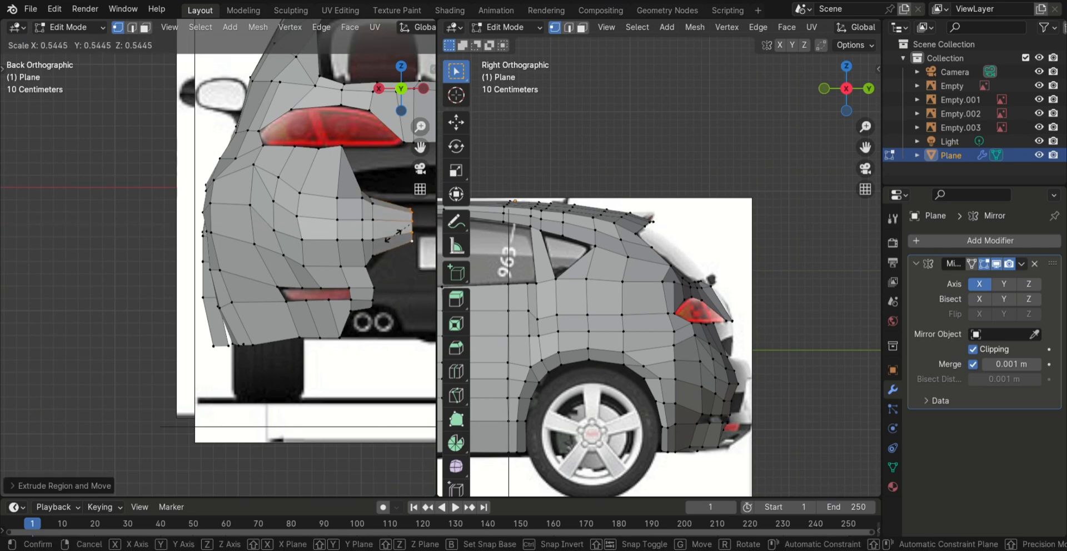
click(417, 251)
- Raise the scaled inner end edge of the extrusion along Z by about 0.03 m
key(g)
key(z)
click(418, 250)
scroll(398, 285, down, 3)
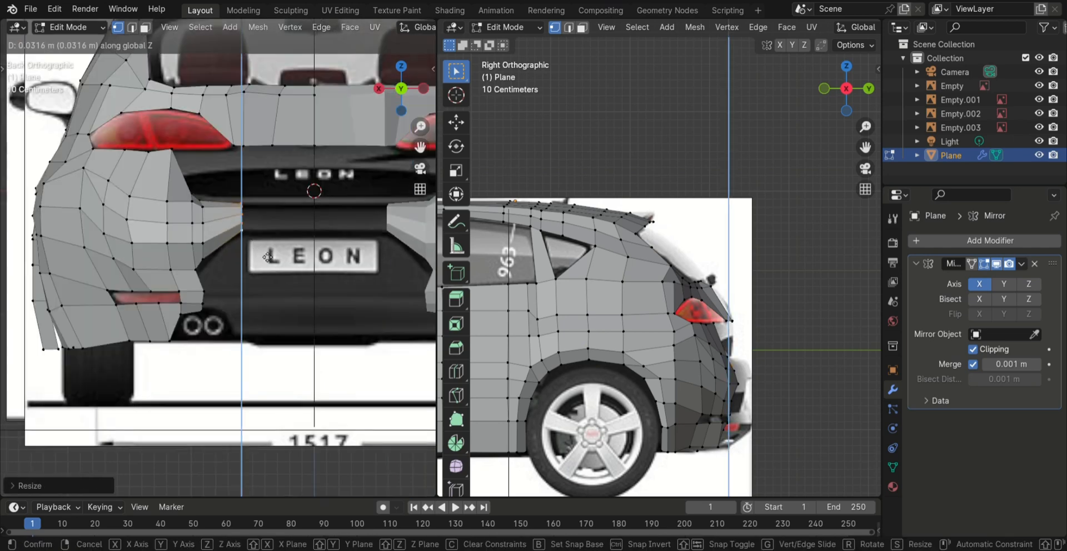
middle_drag(399, 285, 234, 292)
- Move the edge loop just outside the tapered extrusion rearward along Y by about 0.1 m
key(ctrl+KP_1)
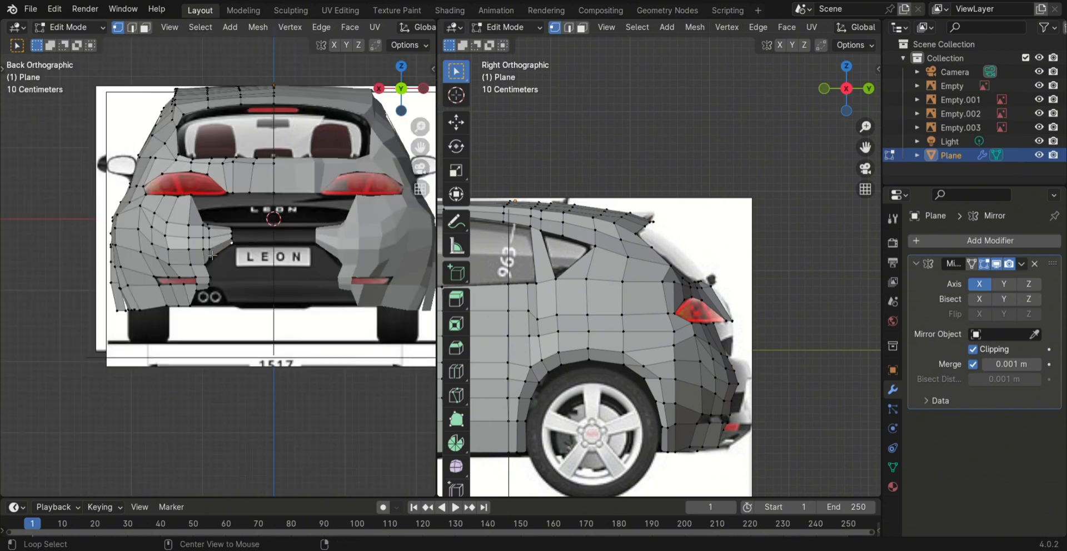
key(g)
key(y)
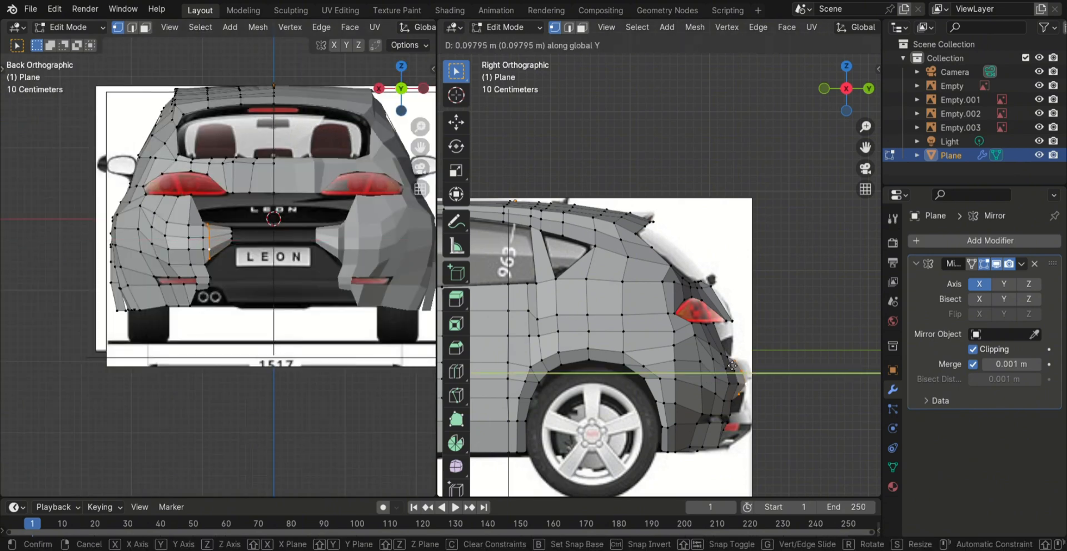
click(731, 366)
- Select the vertical edge loop where the tapered extrusion starts and move it rearward along Y by about 0.035 m
middle_drag(333, 311, 375, 327)
scroll(411, 222, down, 4)
key(ctrl+KP_1)
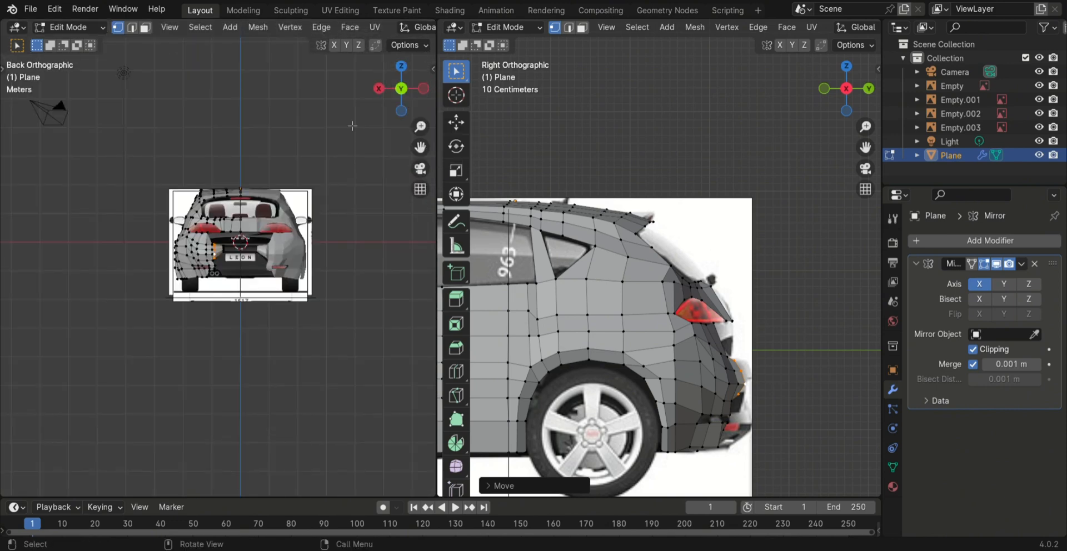
scroll(308, 178, up, 5)
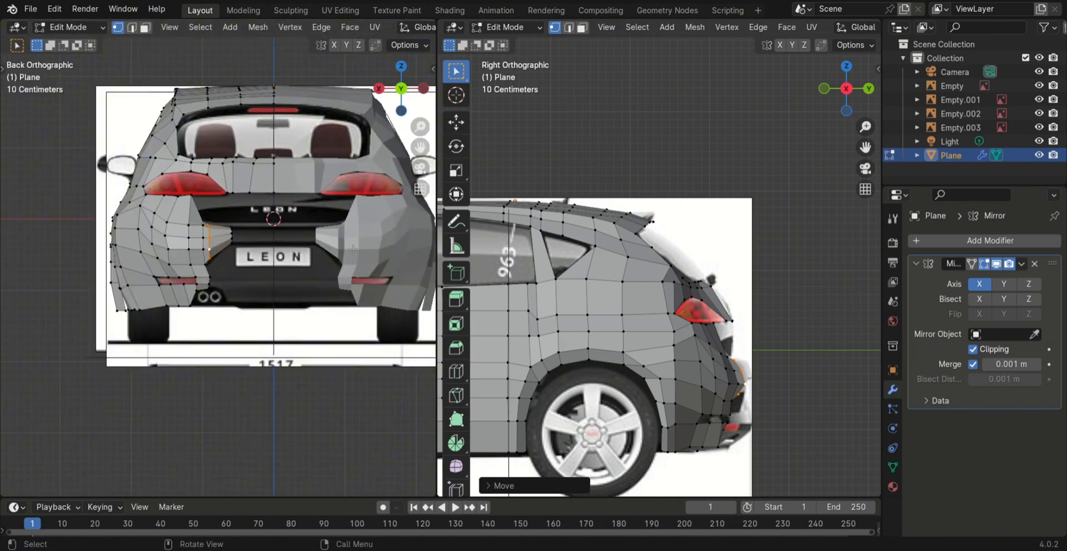
alt+click(208, 261)
key(g)
key(y)
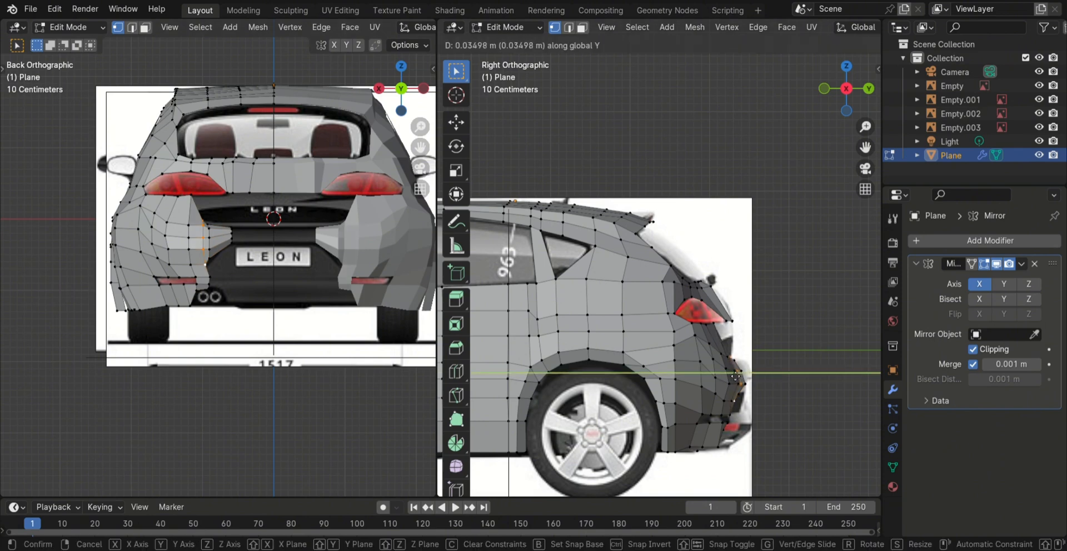
click(737, 378)
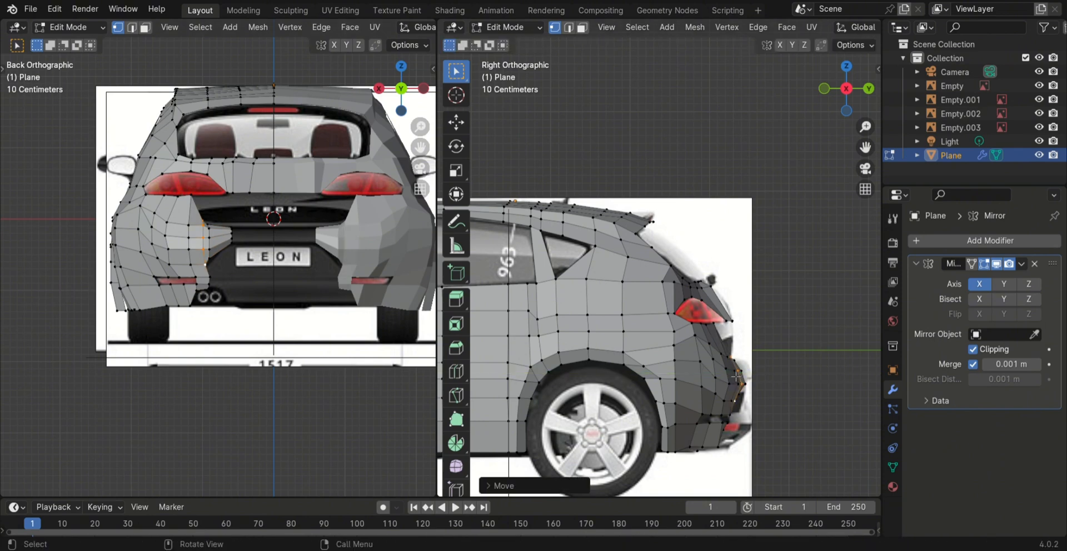
- Move the next vertical edge loop outward from the tapered extrusion along Y to match the side reference
scroll(218, 258, down, 1)
scroll(771, 384, down, 1)
middle_drag(222, 262, 311, 184)
click(399, 89)
scroll(221, 196, up, 2)
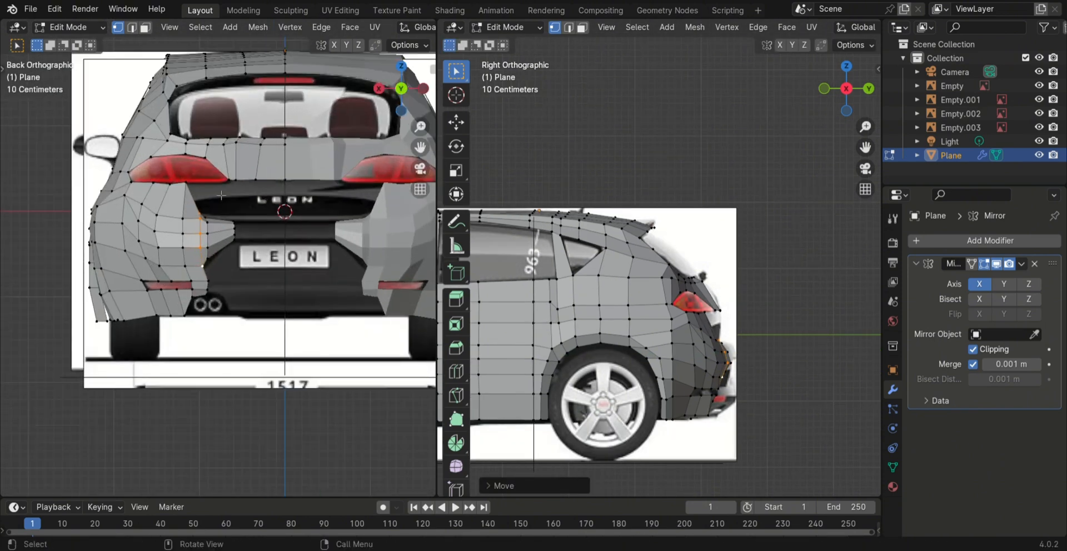
alt+click(189, 267)
key(g)
key(y)
click(741, 383)
- Extrude the inner end edge of the strip beside the reflector towards the centre, above the exhaust tips
middle_drag(300, 311, 314, 336)
click(400, 96)
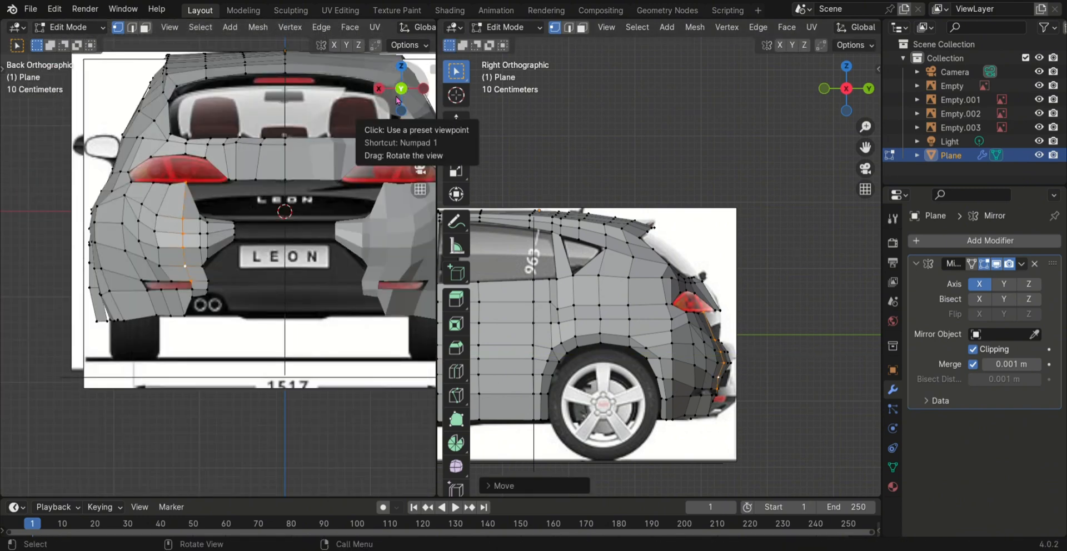
scroll(239, 307, up, 1)
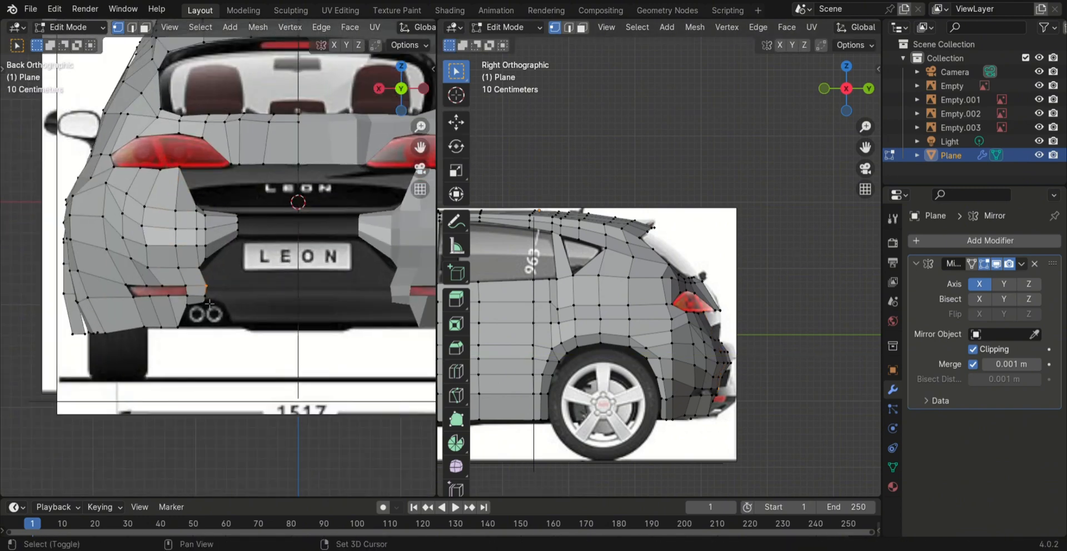
click(239, 307)
key(e)
click(258, 307)
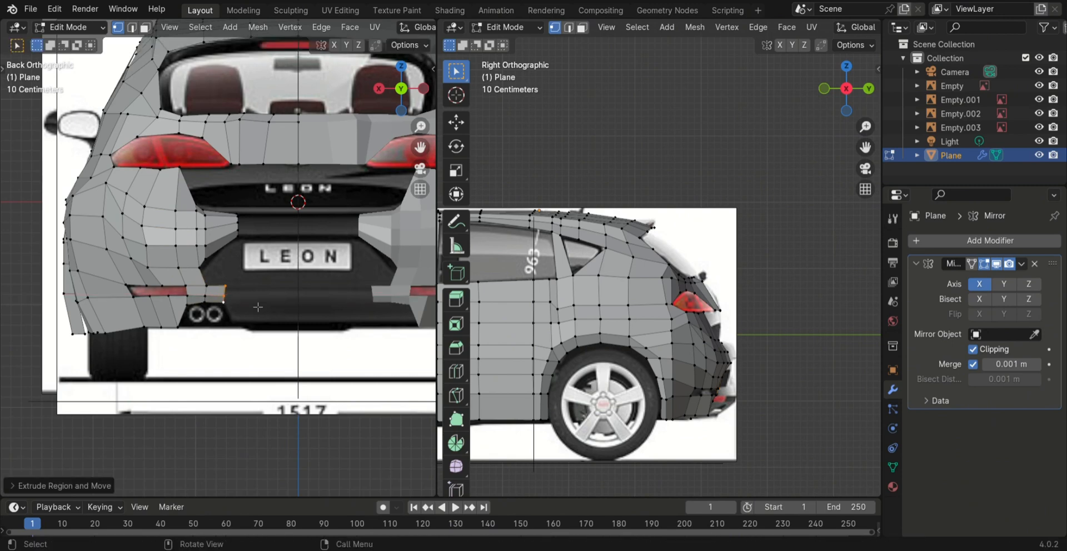
- Lower the top corner of the extruded strip end along Z and shift it along X
click(234, 289)
key(g)
key(z)
click(248, 300)
key(g)
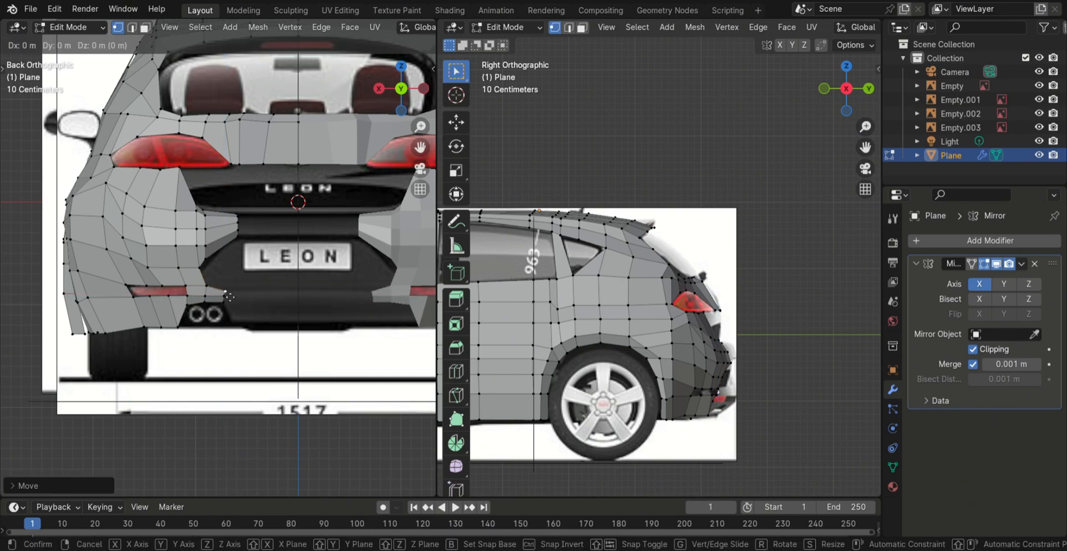
key(x)
click(318, 303)
- Shift the strip's end towards the centre along X and pull its lower vertex down about 0.19 m beside the exhaust tips
scroll(311, 303, up, 1)
key(g)
key(x)
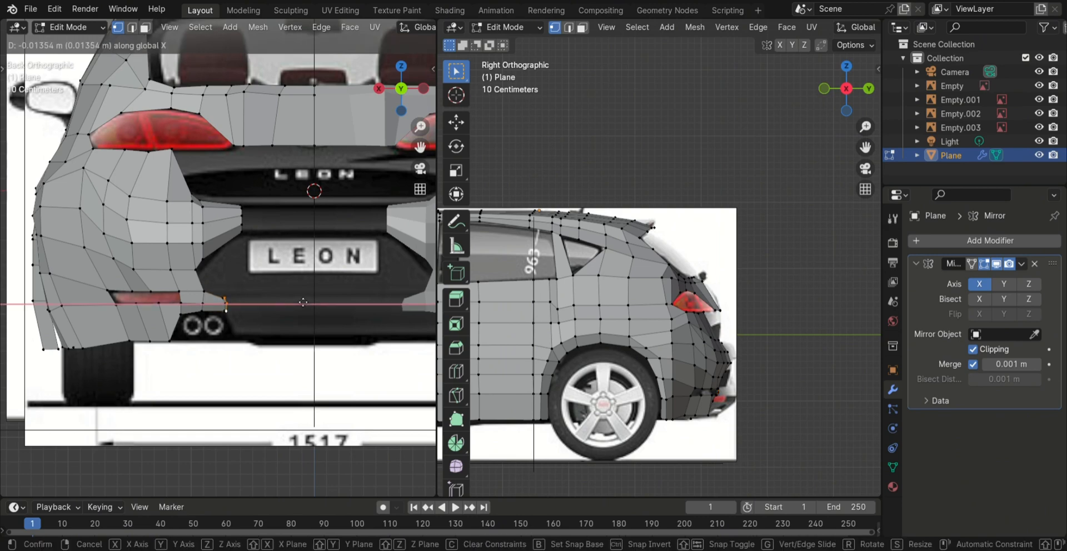
click(314, 314)
click(237, 312)
key(g)
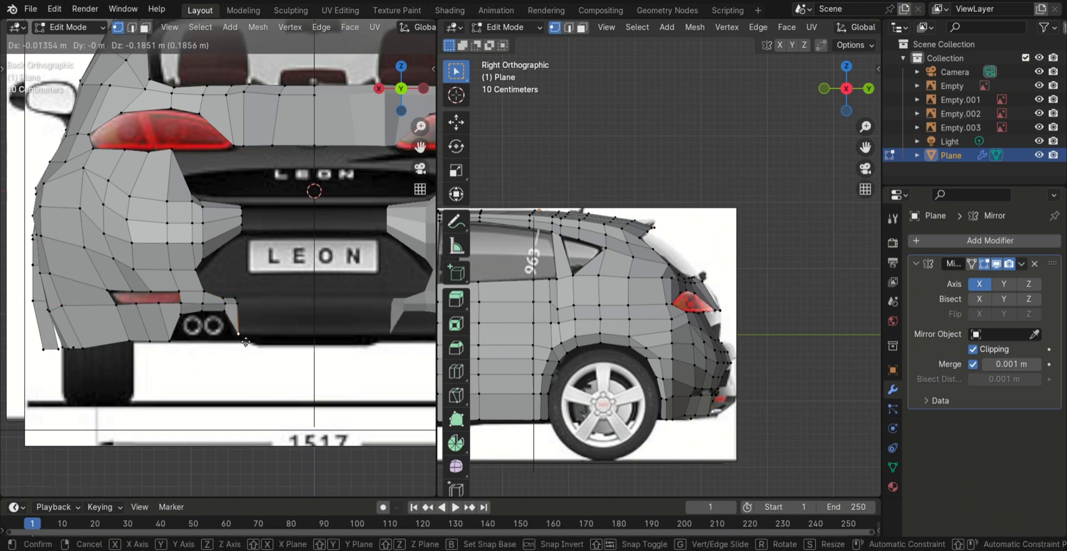
click(239, 338)
- Extrude the edge beside the exhaust tips along X to the car's centreline in two segments
alt+click(242, 327)
key(e)
key(x)
click(282, 330)
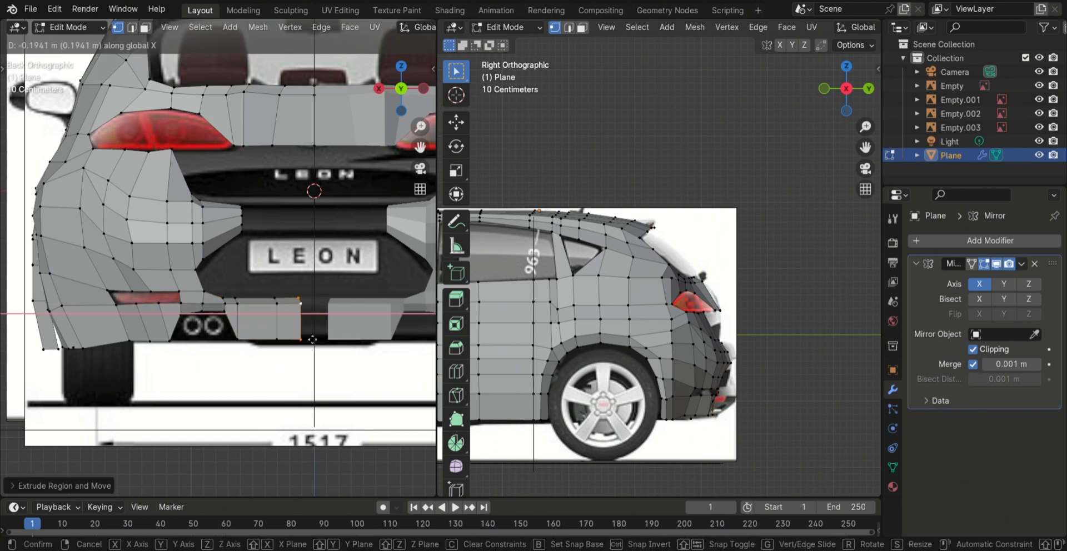
- Move the short edges of the strip above the exhaust tips along Y to match the side reference
drag(401, 88, 389, 103)
click(391, 100)
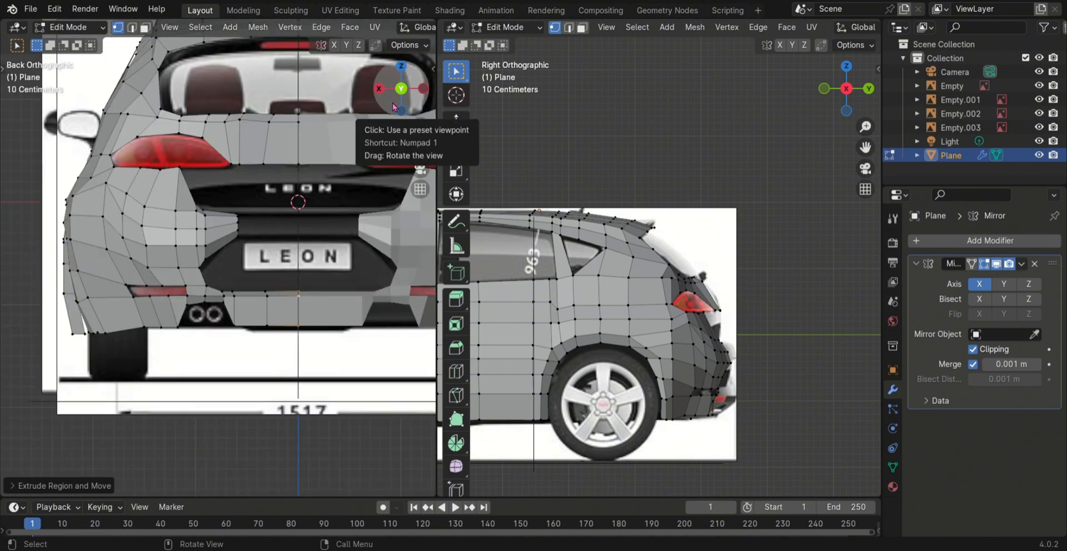
scroll(269, 242, up, 1)
scroll(761, 450, up, 2)
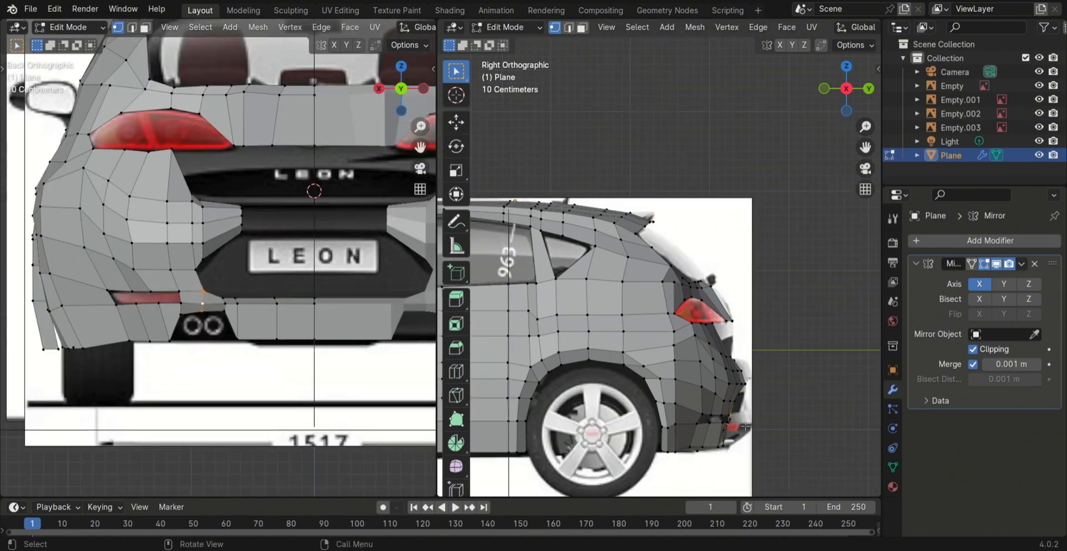
click(761, 450)
key(g)
key(y)
click(766, 452)
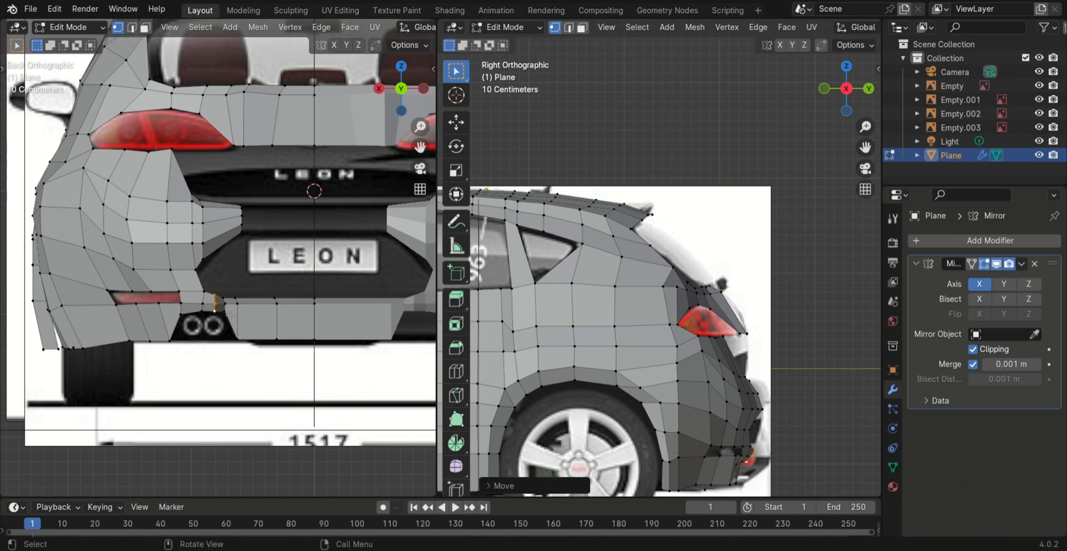
- Move the lower centre strip's vertices along Y, starting from its outer bottom corner, to follow the bumper in the side reference
click(229, 309)
drag(846, 89, 840, 103)
click(860, 87)
click(824, 88)
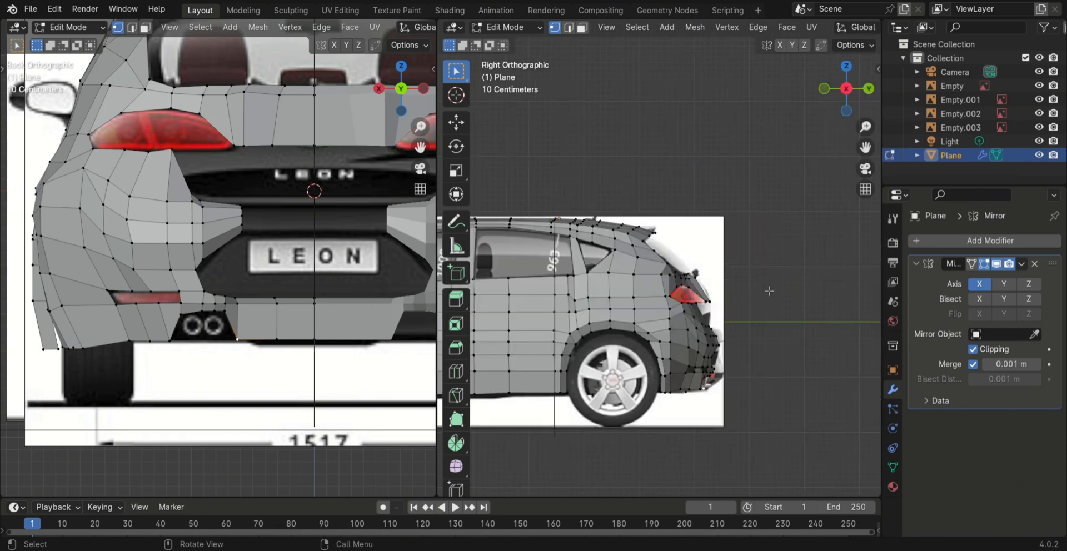
key(g)
key(y)
click(639, 358)
- Undo the last change and try to reposition the lower centre strip's outer top vertex
middle_drag(639, 358, 667, 332)
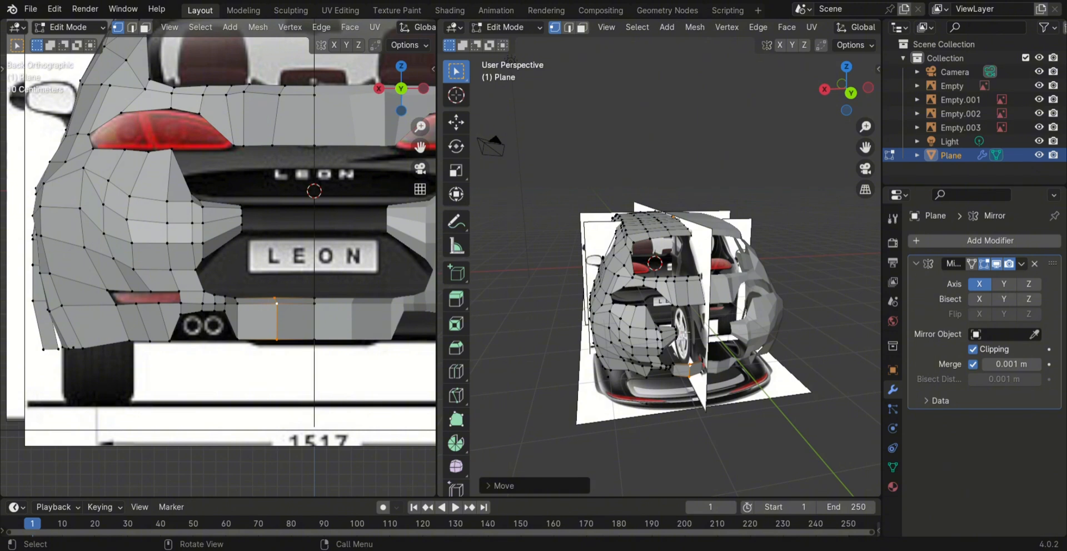
middle_drag(277, 320, 245, 311)
key(ctrl+z)
key(ctrl+shift+z)
key(ctrl+KP_1)
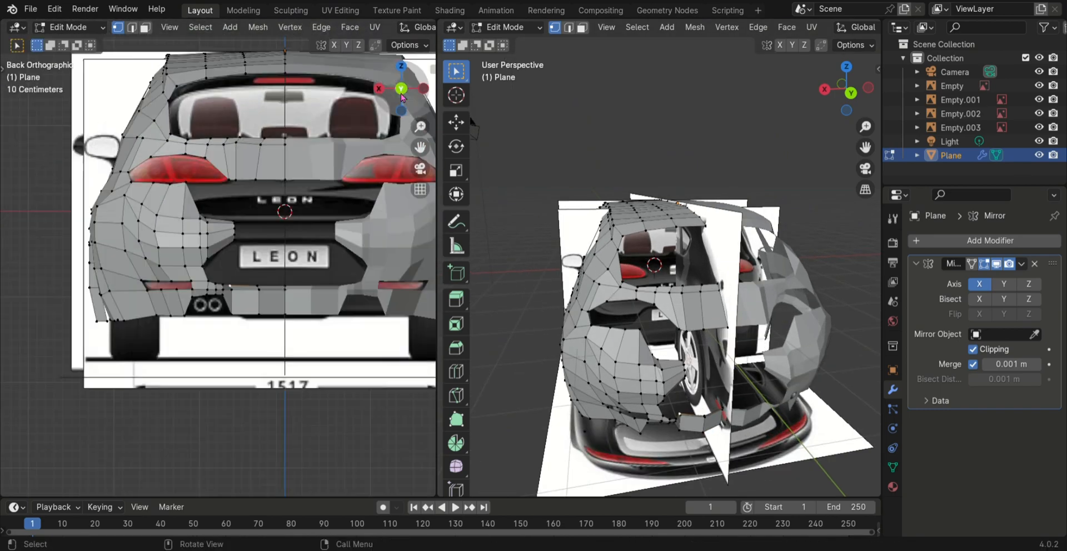
scroll(244, 305, up, 2)
key(ctrl+z)
middle_drag(720, 495, 637, 489)
key(g)
click(207, 307)
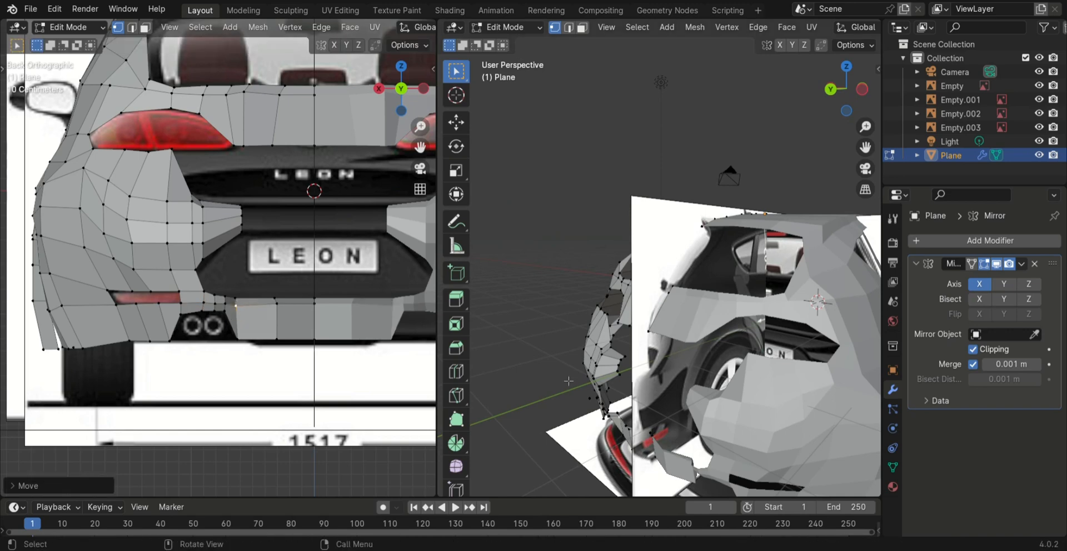
- Try moving another vertex at the lower centre strip's outer end and undo the last four changes
middle_drag(446, 226, 495, 263)
click(687, 419)
key(g)
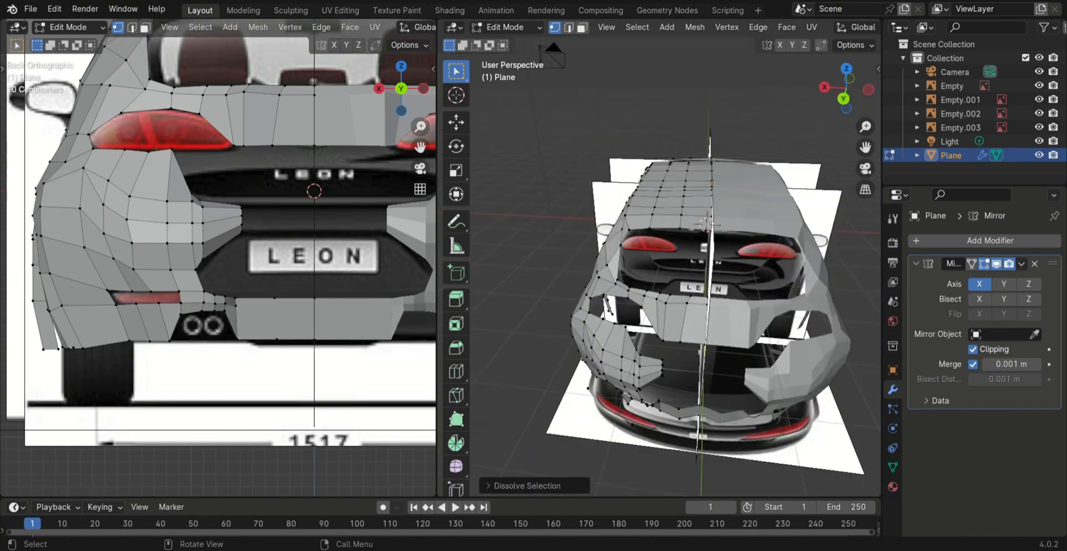
click(301, 302)
key(ctrl+z)
key(ctrl+z)
key(ctrl+z)
key(ctrl+z)
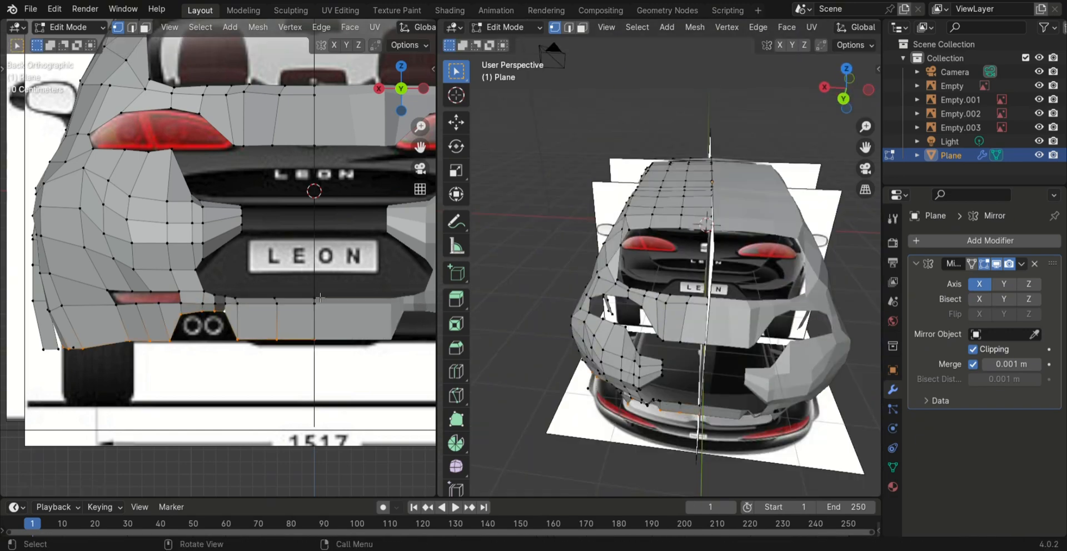
- Move the vertex on the strip above the exhaust tips along Y and fine-tune its position in the side view
middle_drag(531, 419, 662, 379)
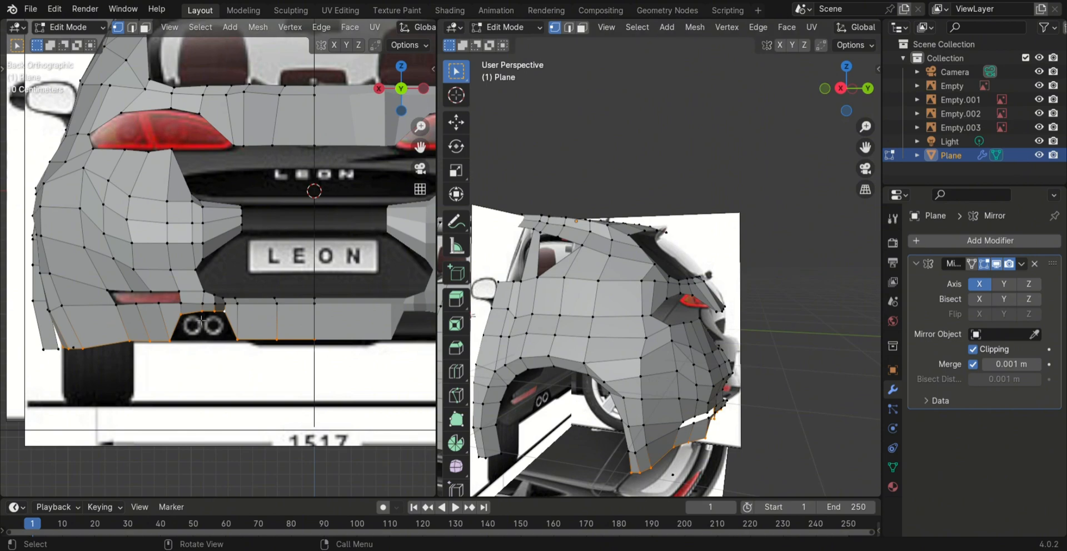
click(203, 259)
click(840, 89)
key(g)
key(y)
click(789, 392)
key(g)
click(795, 386)
- Reposition the neighbouring vertex of the strip above the exhaust tips
mouse_move(796, 385)
middle_down()
mouse_move(736, 389)
mouse_move(775, 383)
middle_up()
scroll(739, 394, down, 1)
click(712, 406)
key(g)
click(705, 409)
middle_drag(705, 409, 640, 457)
key(g)
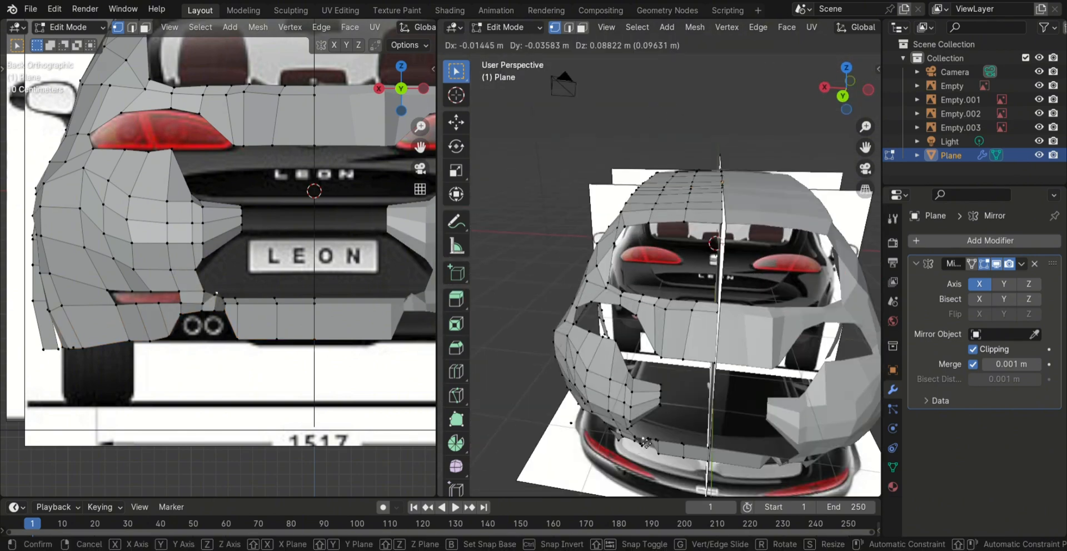
click(646, 443)
key(ctrl+z)
- Move the vertex at the exhaust cutout's inner end along Y to match the side reference
click(842, 96)
click(824, 88)
key(g)
key(y)
click(823, 419)
- Move the lower centre strip's middle vertical edge rearward along Y by about 0.77 m
middle_drag(822, 419, 695, 439)
click(244, 325)
click(287, 333)
click(861, 87)
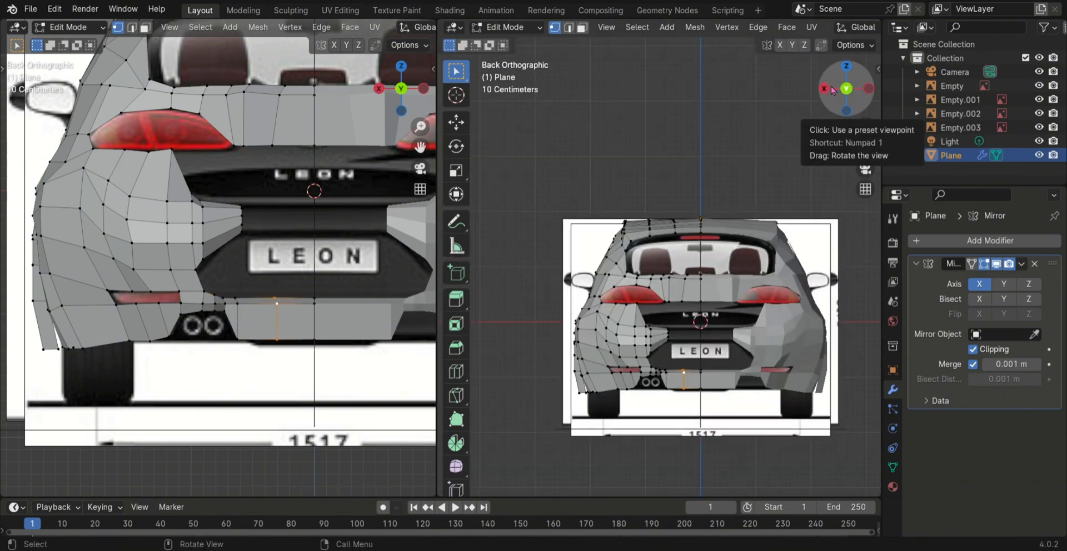
click(824, 88)
key(g)
key(y)
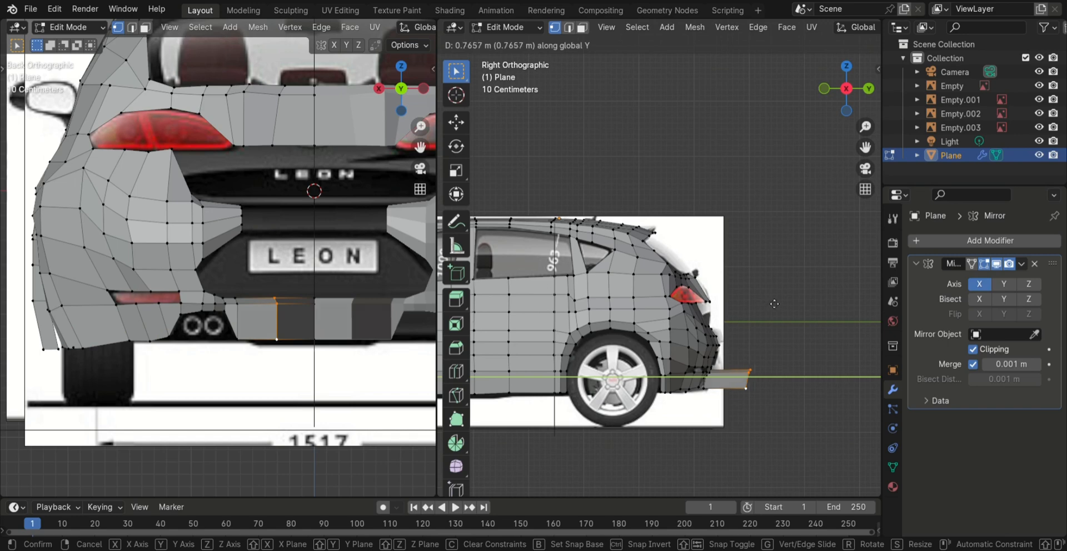
click(776, 309)
scroll(777, 309, up, 2)
key(g)
click(774, 310)
- Pull the lower centre strip's middle edge back forward along Y to the bumper outline in the side reference
click(785, 447)
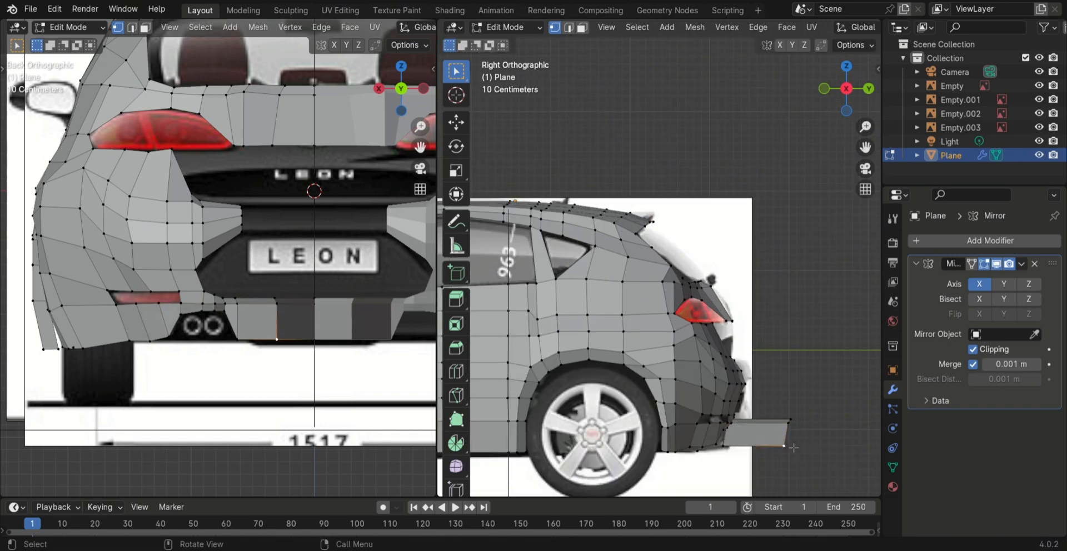
alt+click(787, 441)
key(g)
key(y)
click(752, 442)
middle_drag(752, 439, 628, 456)
middle_drag(756, 409, 729, 397)
key(KP_3)
scroll(348, 255, up, 1)
alt+click(248, 217)
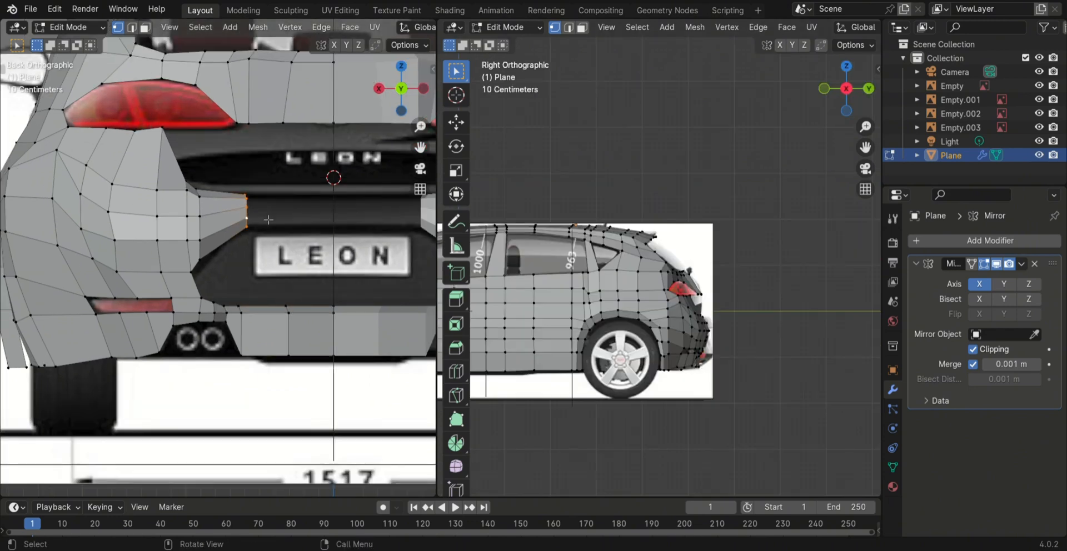
key(e)
click(261, 229)
key(ctrl+z)
- Extrude the tapered extrusion's end edge above the number plate along X to the car's centreline in two segments
key(e)
key(x)
click(285, 226)
key(e)
key(x)
click(346, 235)
- Move the intermediate and centreline edge loops of the strip above the number plate rearward along Y to curve it
alt+click(278, 217)
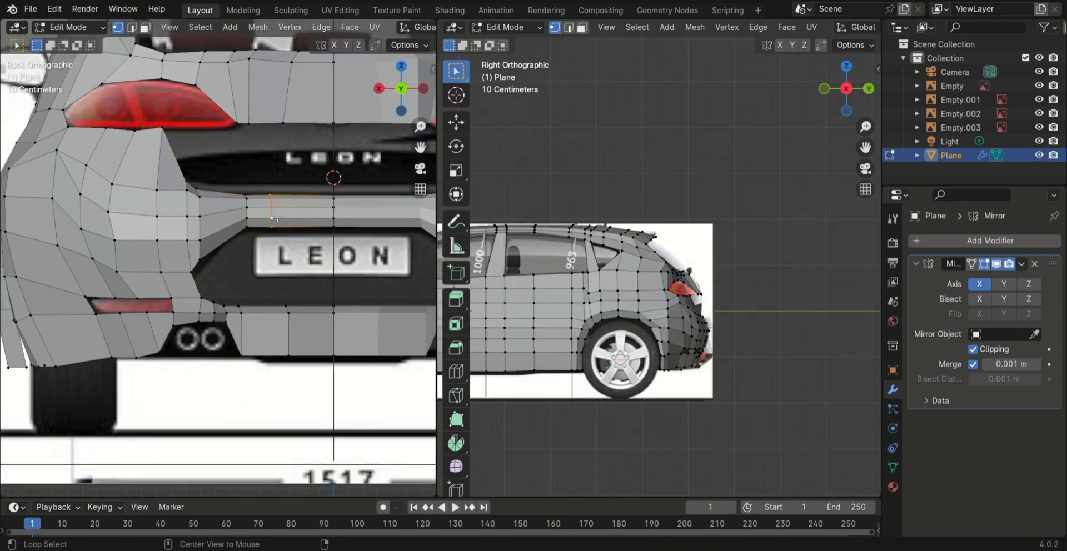
key(g)
key(y)
click(714, 311)
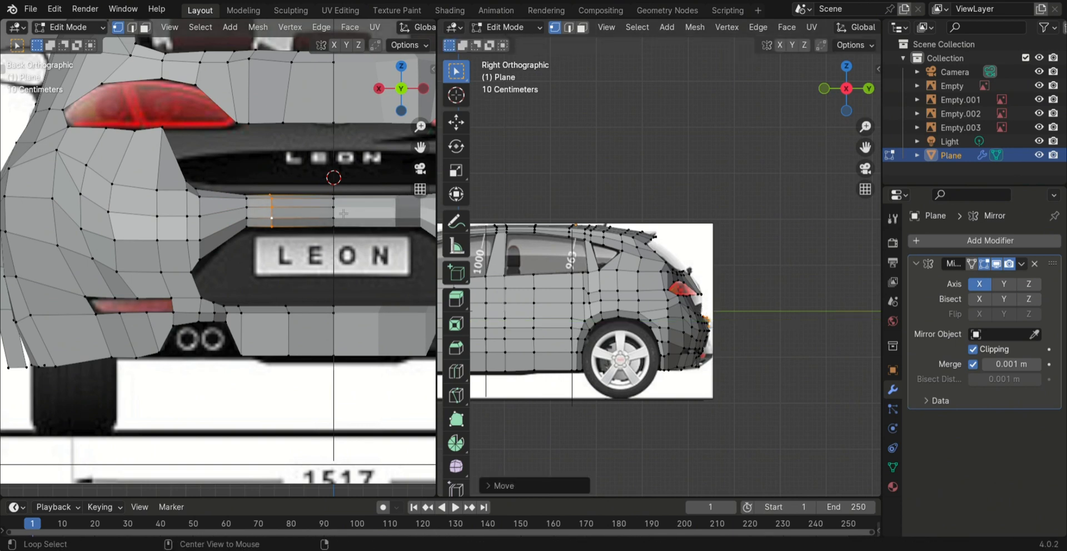
alt+click(338, 213)
key(g)
right_click(699, 318)
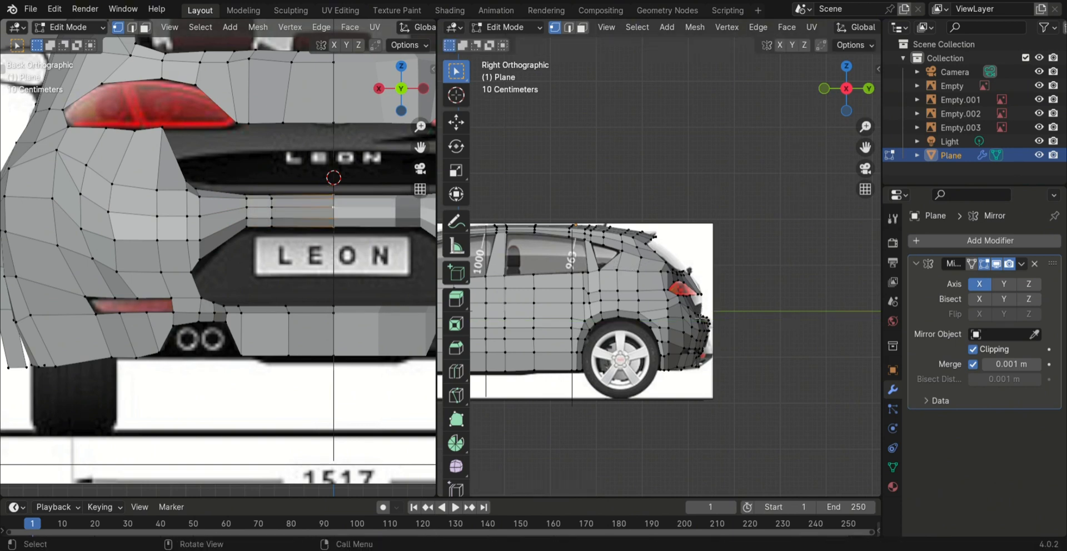
- Move the centre edges of the strip above the number plate rearward along Y by about 0.24 m
key(g)
key(y)
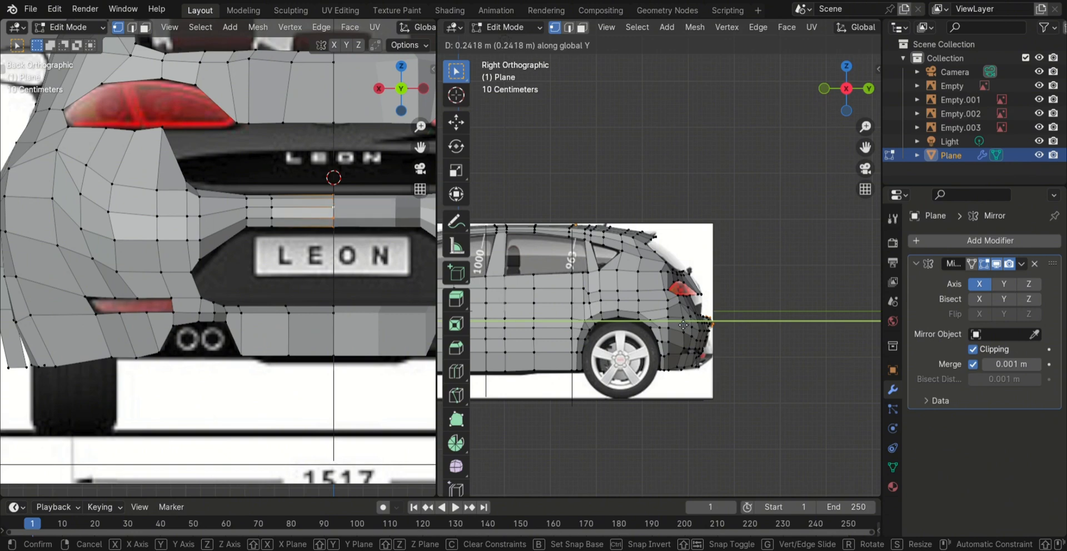
click(683, 325)
- Move two vertical edge loops of the strip above the number plate individually along Y to smooth its curve
middle_drag(683, 325, 606, 355)
scroll(712, 356, up, 3)
alt+click(715, 363)
click(828, 93)
key(g)
key(y)
click(814, 346)
middle_drag(814, 346, 717, 422)
click(702, 361)
alt+click(701, 358)
key(g)
key(y)
click(705, 364)
- Lower the bumper's inner corner vertex beneath the tail light by about 0.026 m, and add the strip's upper edge vertices to the selection
middle_drag(425, 259, 383, 239)
scroll(370, 151, up, 3)
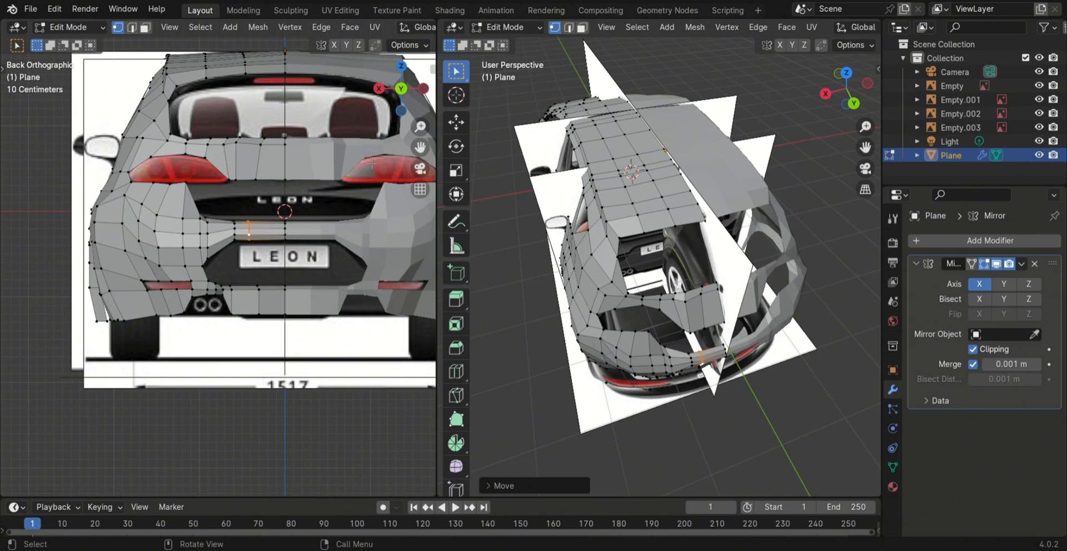
click(187, 185)
key(g)
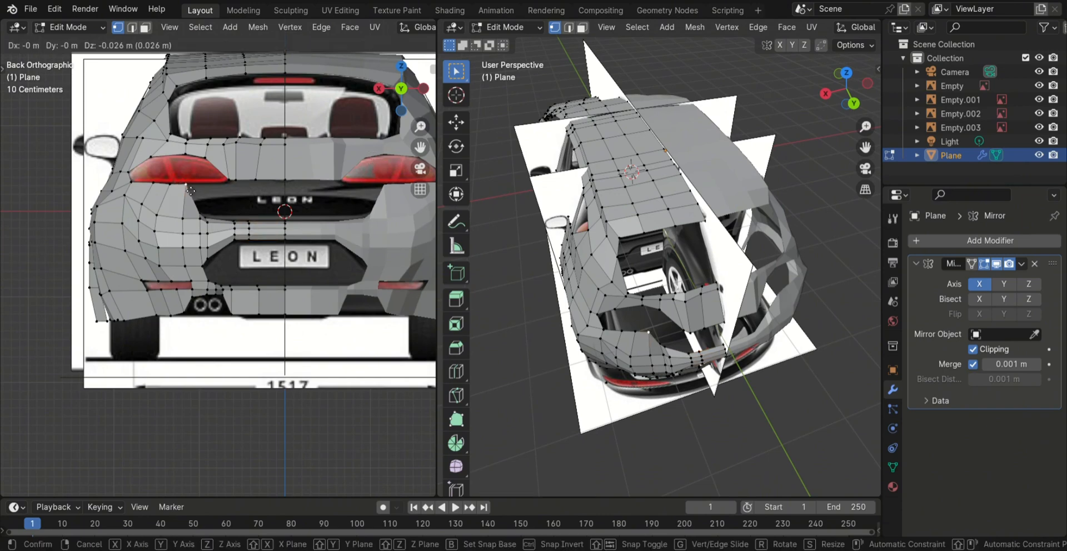
click(190, 188)
shift+click(199, 218)
shift+click(207, 222)
shift+click(256, 224)
key(e)
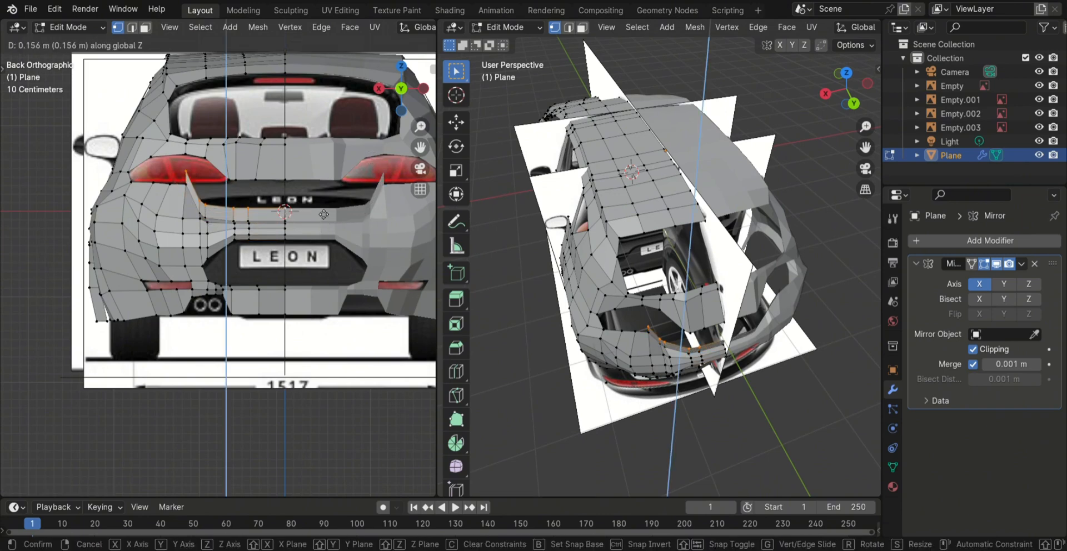
click(304, 208)
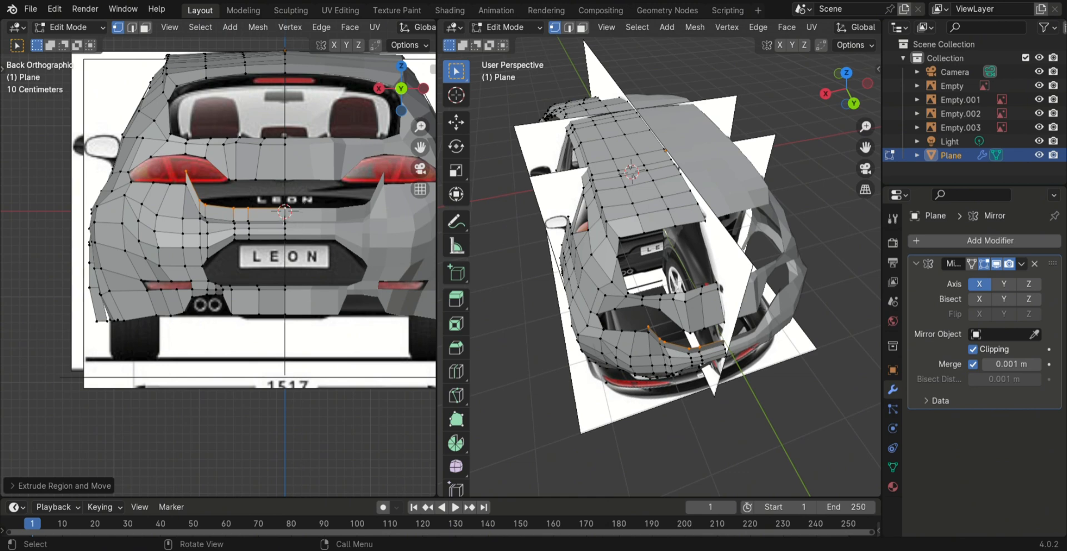
drag(187, 172, 197, 192)
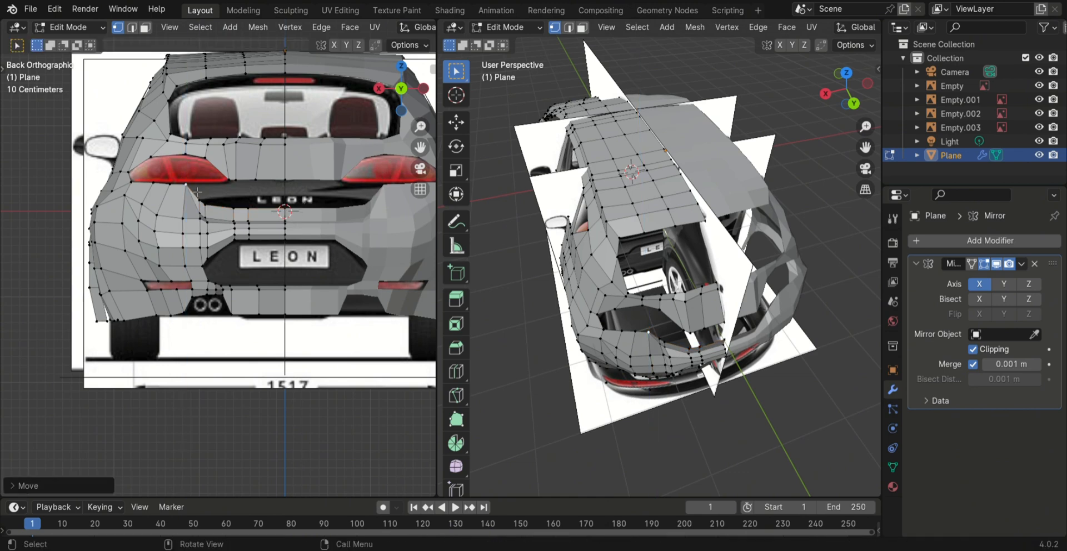
key(ctrl+z)
key(ctrl+z)
key(ctrl+z)
- Extrude the bumper's selected upper edge upward along Z, and merge the two corner vertices below the tail light at their centre
key(e)
key(z)
click(228, 213)
scroll(222, 211, up, 2)
click(172, 145)
shift+click(172, 158)
key(m)
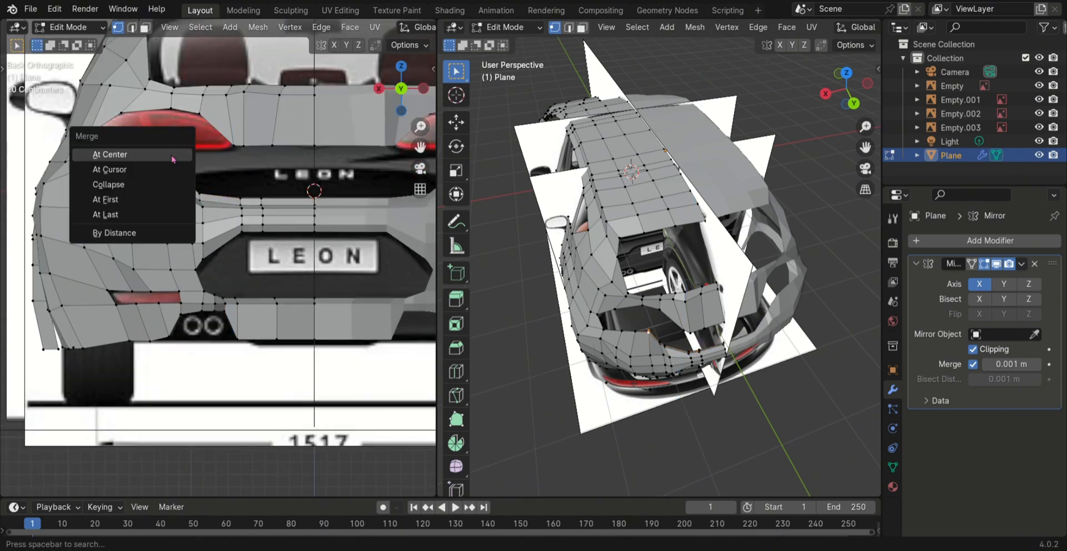
click(172, 155)
- Move the extruded edge above the bumper strip along Y in two passes, adjusting the vertex selection between them
middle_drag(600, 233, 655, 200)
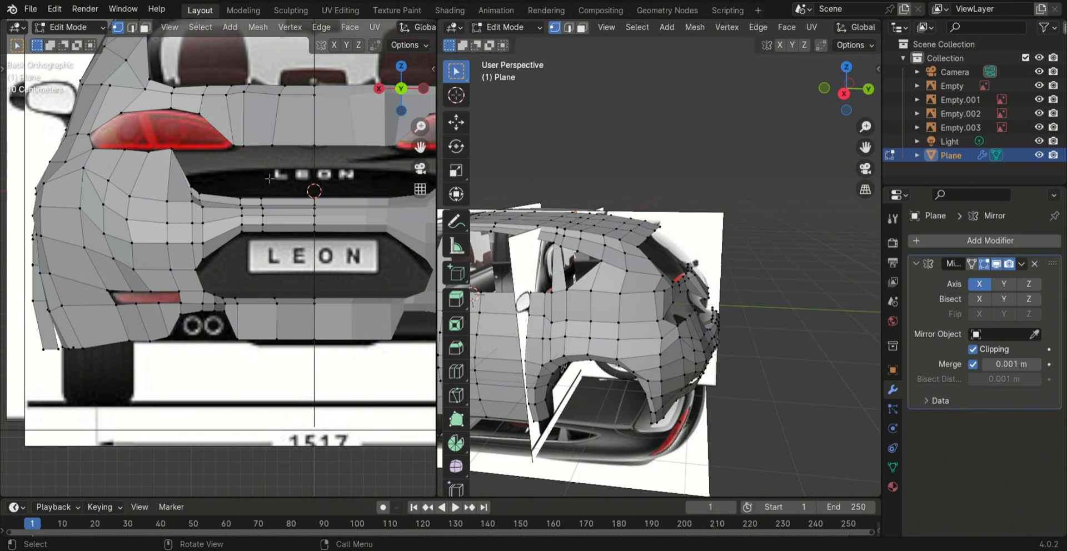
scroll(269, 179, up, 1)
scroll(289, 261, down, 1)
middle_drag(289, 261, 267, 266)
key(g)
right_click(382, 311)
key(g)
key(y)
click(367, 312)
shift+click(233, 238)
key(g)
key(y)
click(350, 319)
key(ctrl+KP_1)
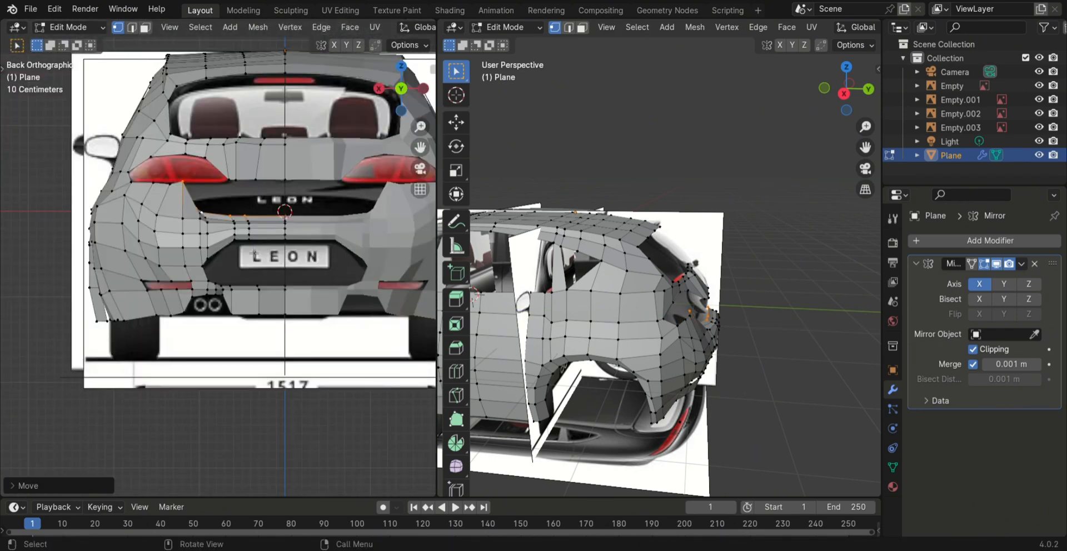
- Extrude that edge upward along Z to the tail light's lower level, and merge its outermost vertices
scroll(683, 362, down, 2)
mouse_move(744, 358)
middle_down()
mouse_move(683, 361)
mouse_move(757, 367)
middle_up()
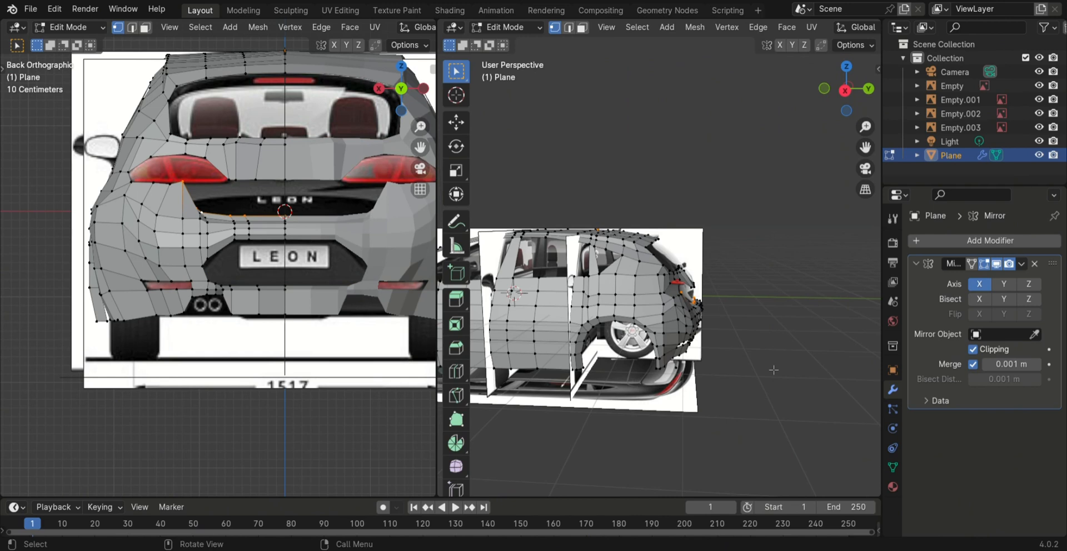
key(e)
key(z)
click(250, 176)
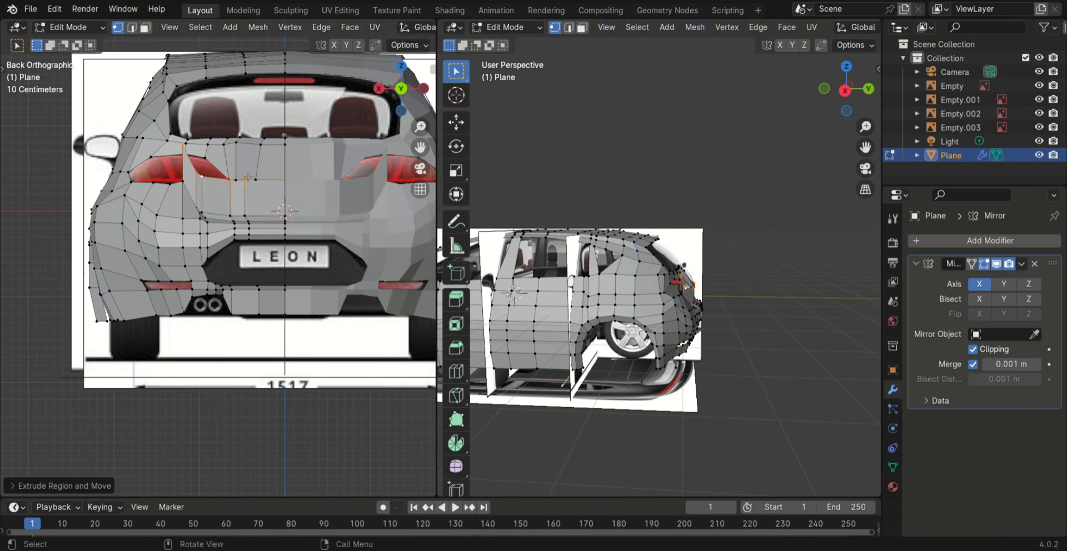
key(m)
key(c)
key(ctrl+z)
key(ctrl+shift+z)
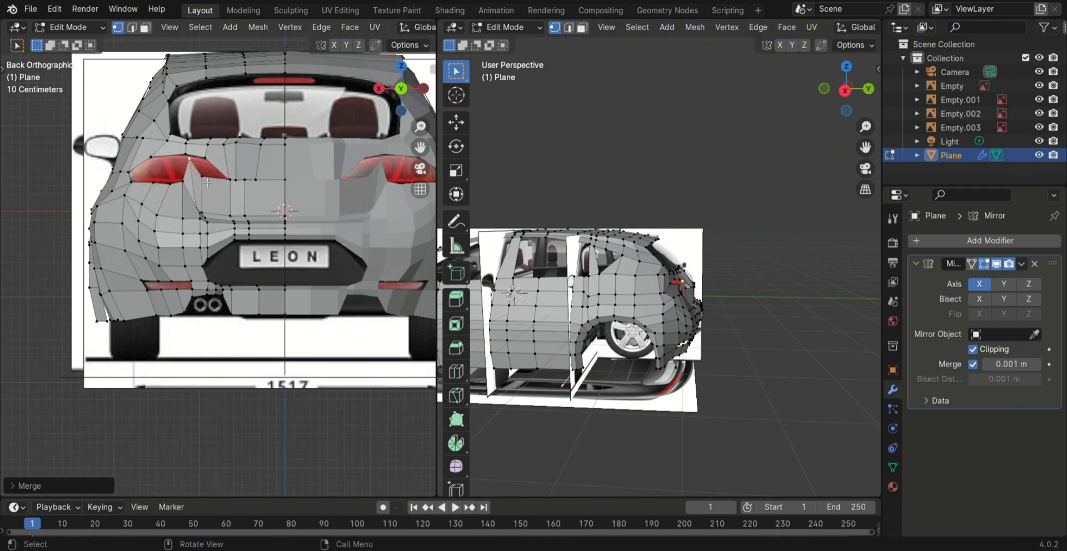
- Lower the merged outer vertex and its inner neighbour along Z to the tail light's lower edge
key(g)
key(z)
click(227, 193)
click(202, 177)
key(g)
key(z)
click(203, 181)
- Fine-tune the corner vertex and the vertex at the tail light's inner end along Z to follow the light's lower edge
click(170, 182)
key(g)
key(z)
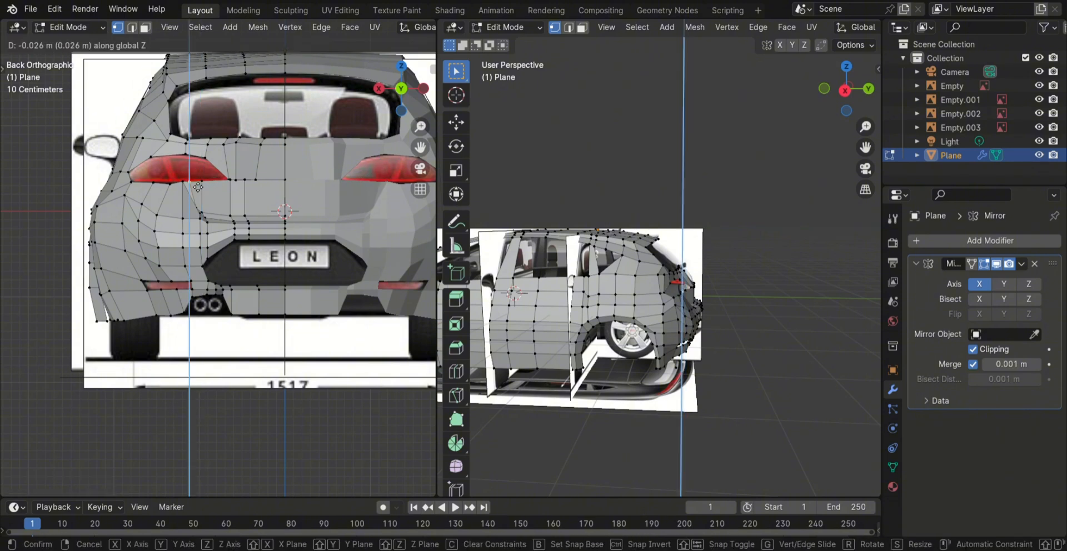
click(275, 191)
click(230, 182)
key(g)
key(z)
click(306, 197)
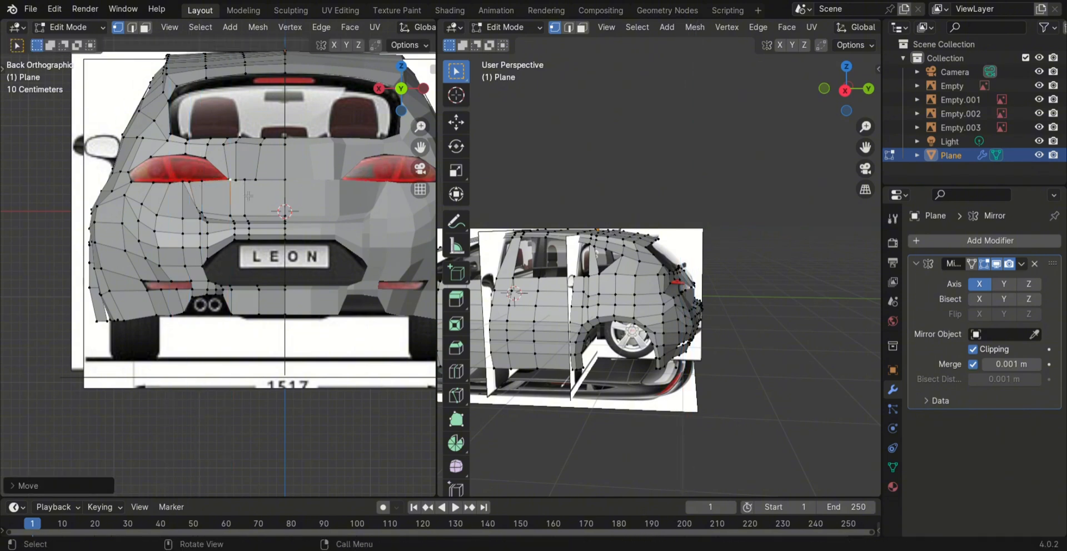
- Merge the extruded edge's vertices with the tailgate's lower edge vertices at the centreline and at the tail light's inner end
middle_drag(260, 195, 282, 260)
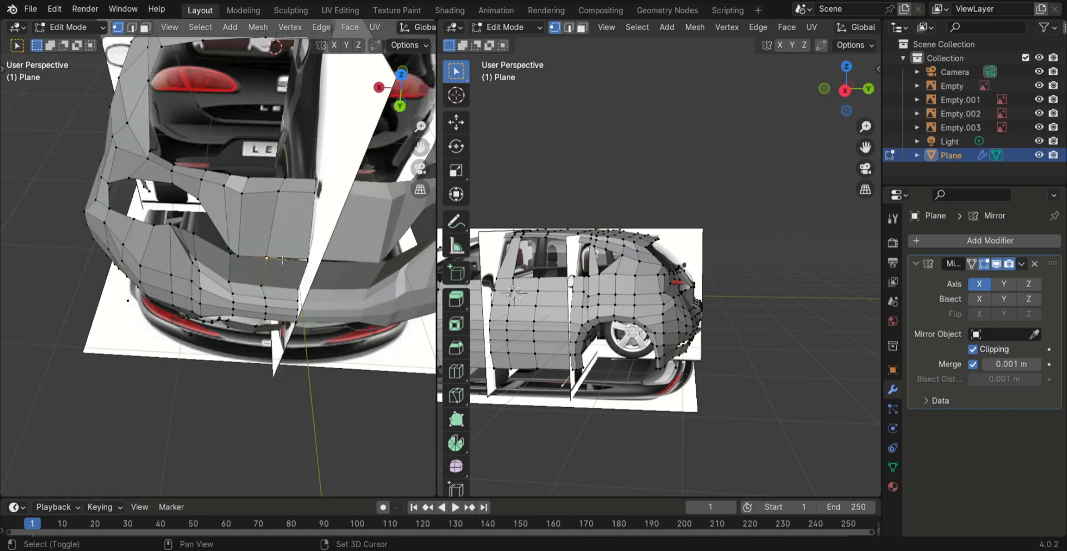
key(m)
click(315, 280)
scroll(315, 284, down, 1)
key(ctrl+KP_1)
scroll(242, 154, up, 1)
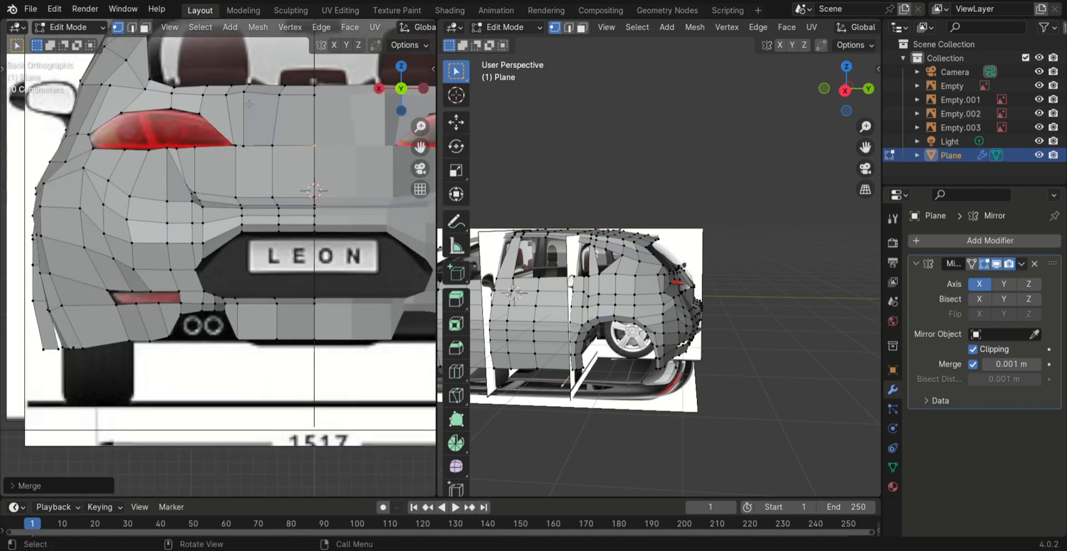
click(243, 148)
middle_drag(242, 150, 384, 261)
shift+click(250, 251)
key(m)
click(253, 251)
key(ctrl+KP_1)
- Move the merged vertex at the tail light's inner end along Y to even out the tailgate surface
scroll(384, 261, down, 4)
click(417, 101)
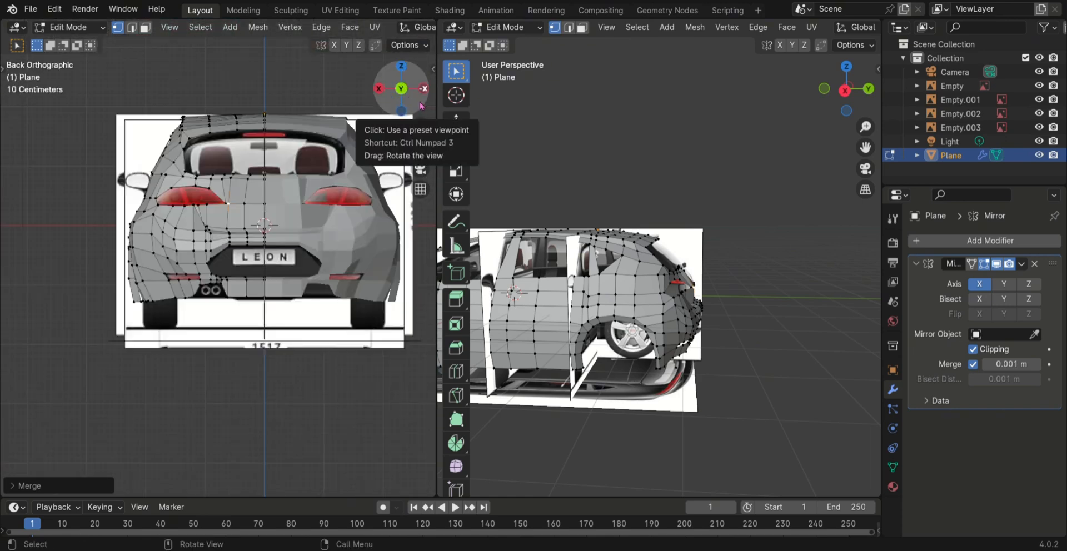
drag(421, 105, 301, 237)
middle_drag(300, 238, 224, 248)
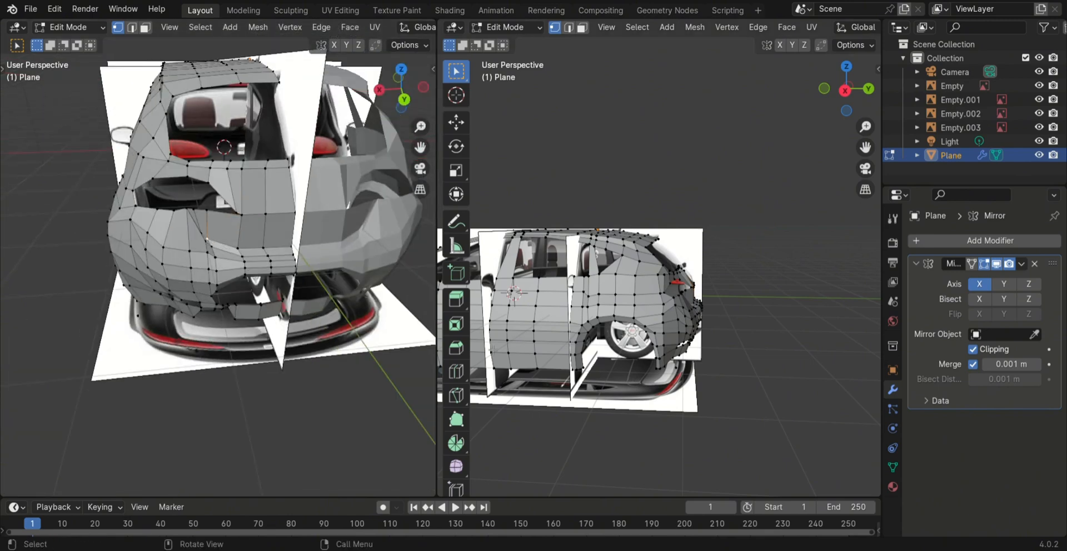
key(g)
key(y)
right_click(5, 288)
scroll(183, 234, up, 3)
key(g)
key(y)
click(183, 234)
scroll(218, 258, down, 2)
key(Tab)
mouse_move(378, 339)
middle_down()
mouse_move(314, 342)
mouse_move(367, 356)
middle_up()
key(Tab)
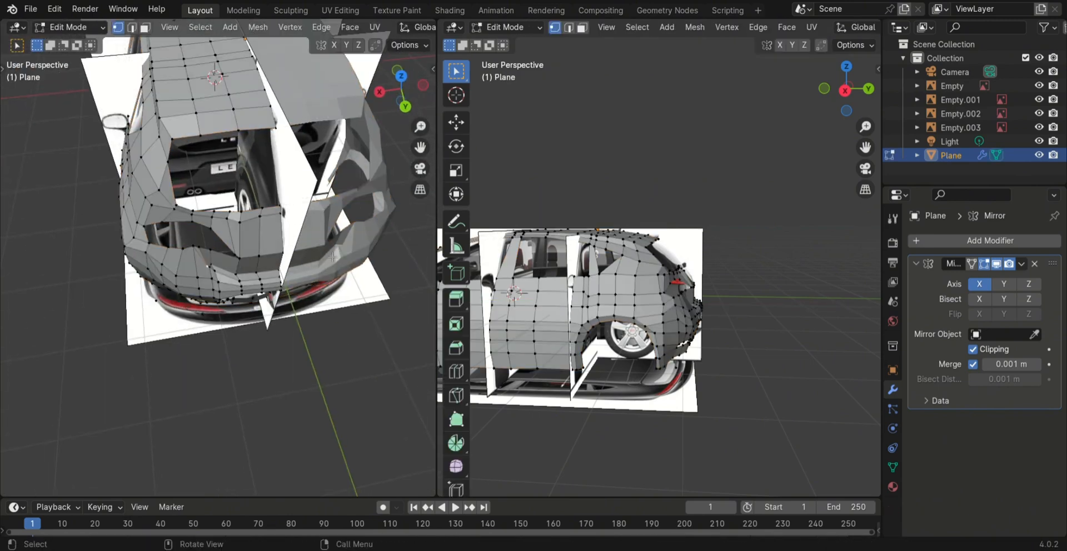
- Extrude the number plate opening's edge loop inward, scaling it to about 0.29
click(399, 96)
scroll(218, 261, up, 2)
alt+click(217, 277)
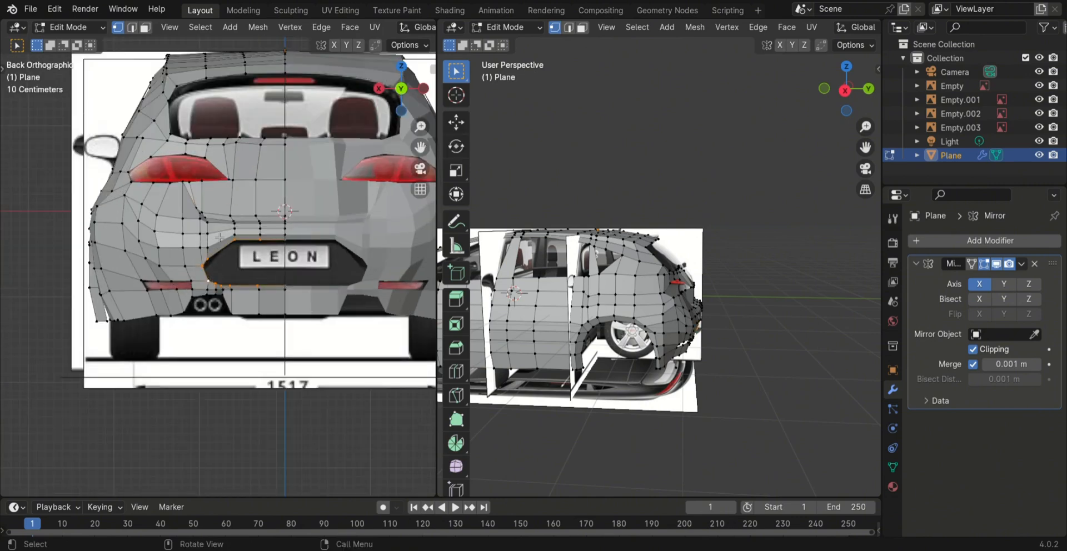
key(s)
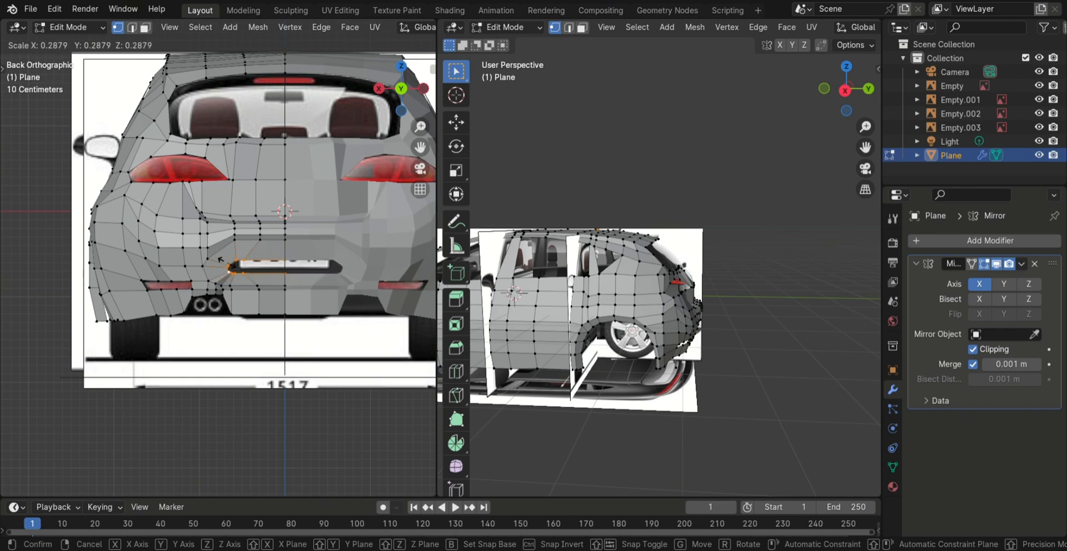
click(222, 263)
- Shift an upper vertex of the number plate's inner loop along X toward the centreline
click(244, 259)
key(g)
click(262, 263)
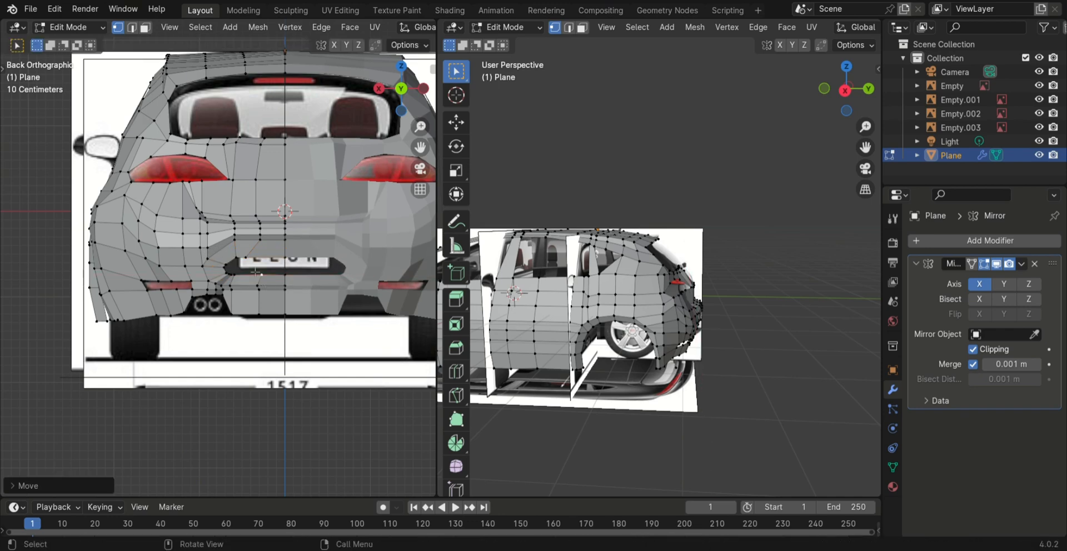
key(g)
key(x)
click(266, 264)
- Close the number plate opening by extruding its inner loop and scaling it to 0
alt+click(272, 264)
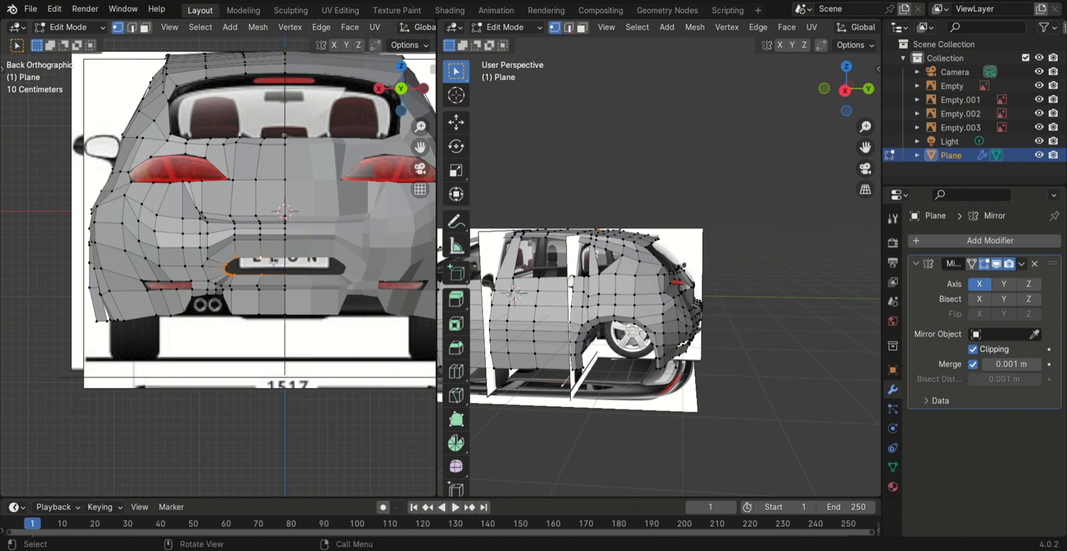
key(e)
key(s)
key(0)
key(Return)
scroll(292, 233, down, 1)
mouse_move(153, 272)
middle_down()
mouse_move(245, 284)
mouse_move(167, 261)
middle_up()
key(Tab)
- Extrude the roof's rear edge above the rear window downward along Z by about 0.10 m
middle_drag(244, 384, 179, 374)
key(g)
key(z)
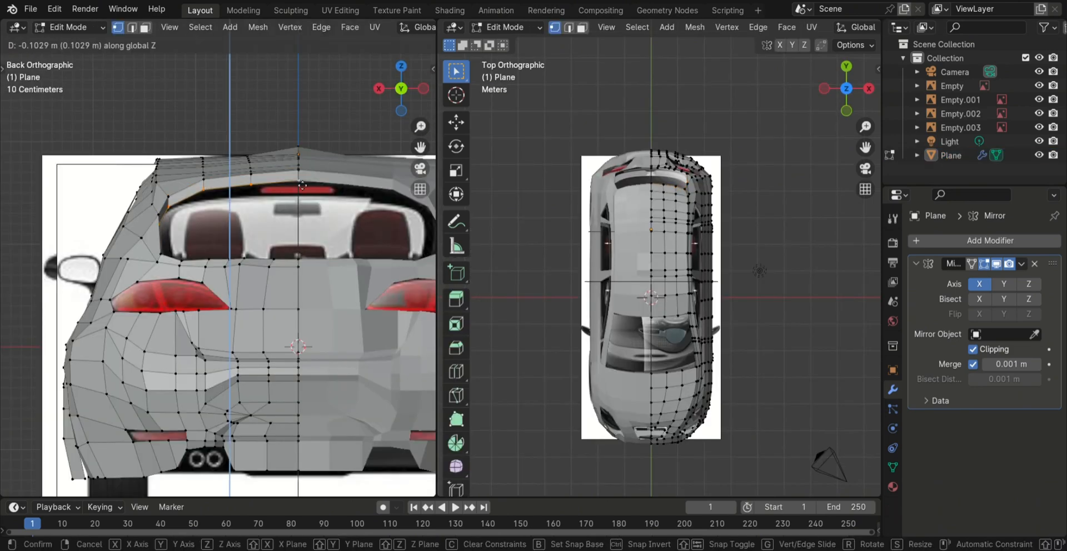
click(302, 185)
scroll(300, 184, up, 4)
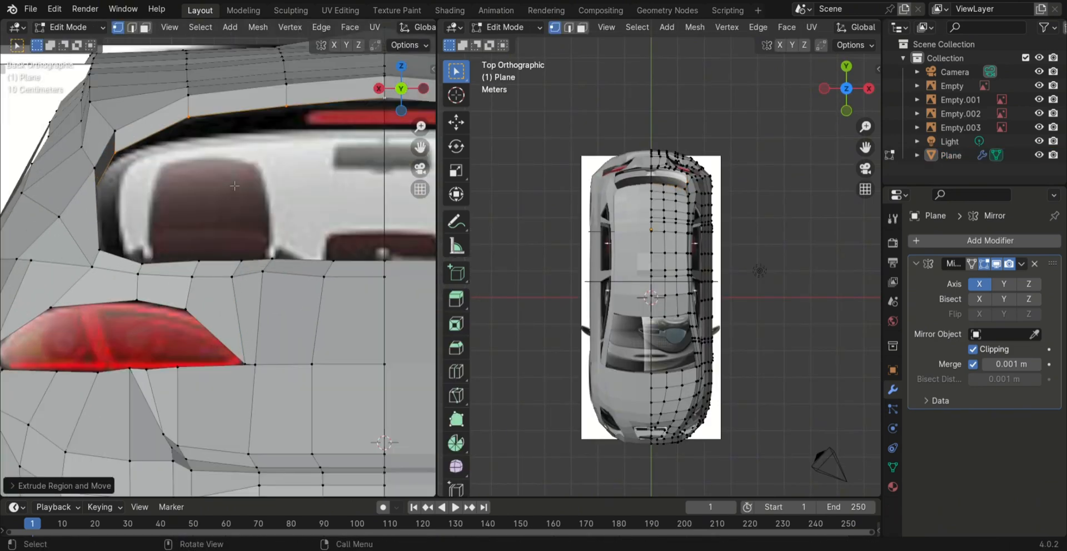
- Merge the extruded roof edge's outer end vertex with the rear window frame's upper side vertex
click(105, 191)
drag(94, 168, 115, 153)
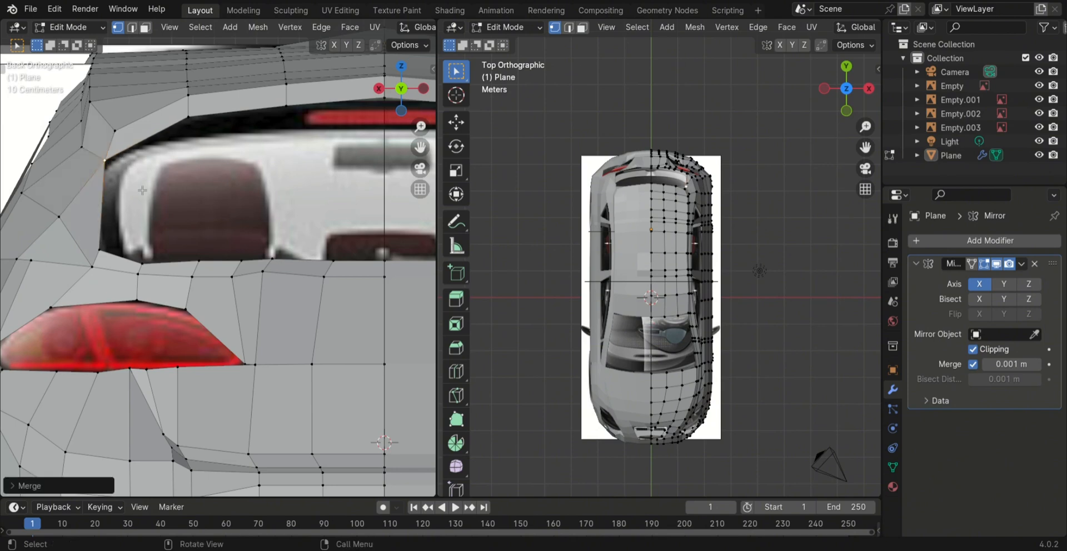
key(ctrl+z)
middle_drag(115, 153, 107, 177)
scroll(107, 177, up, 1)
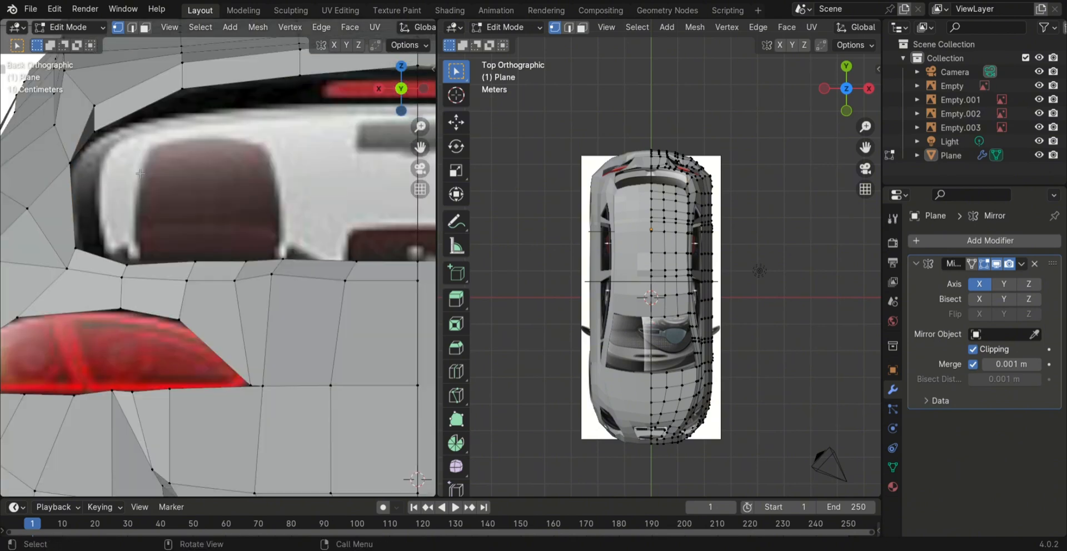
scroll(143, 173, down, 4)
scroll(290, 230, down, 1)
scroll(292, 228, up, 1)
scroll(292, 228, up, 1)
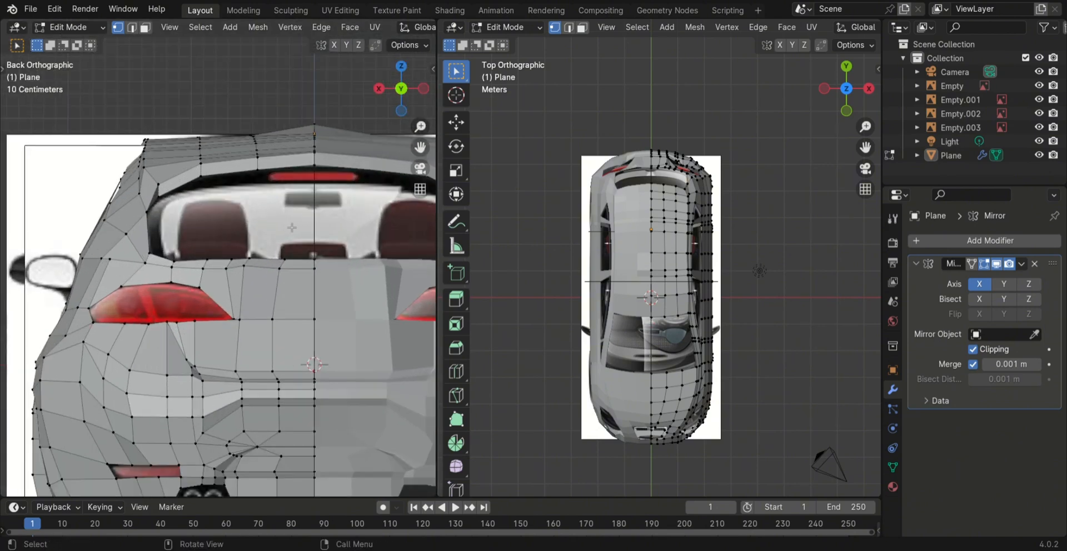
- Lower the centreline vertex and the two vertices beside it on the rear window's top edge by about 0.1 m along Z
scroll(292, 228, up, 1)
click(333, 147)
key(g)
key(z)
click(333, 170)
click(266, 152)
key(g)
key(z)
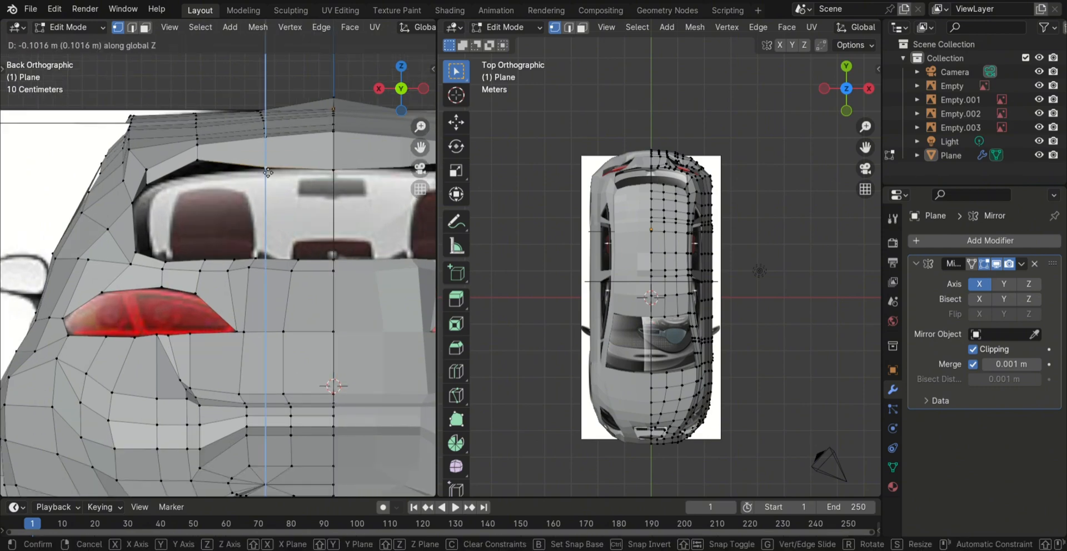
click(265, 170)
click(198, 160)
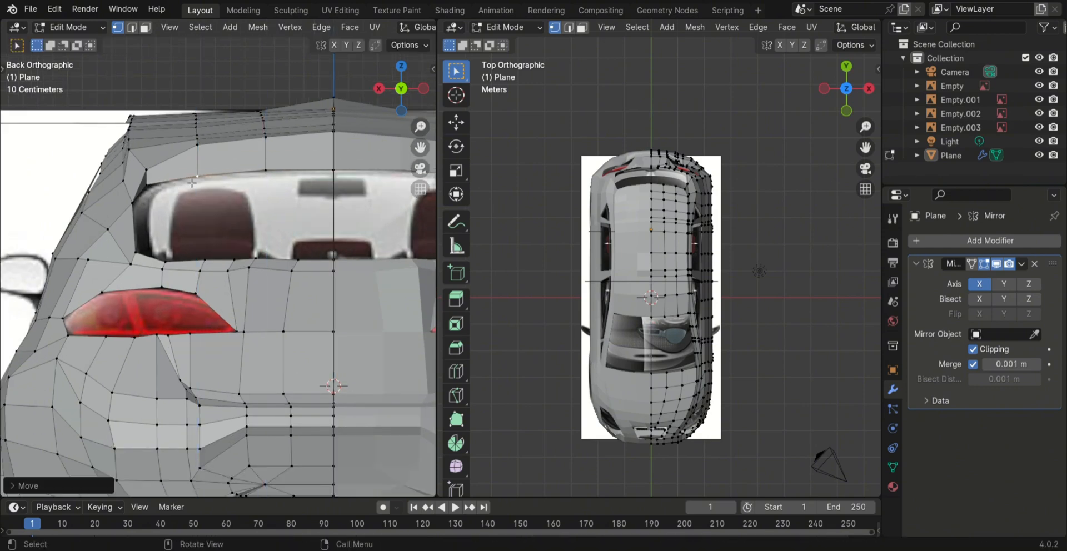
key(g)
key(z)
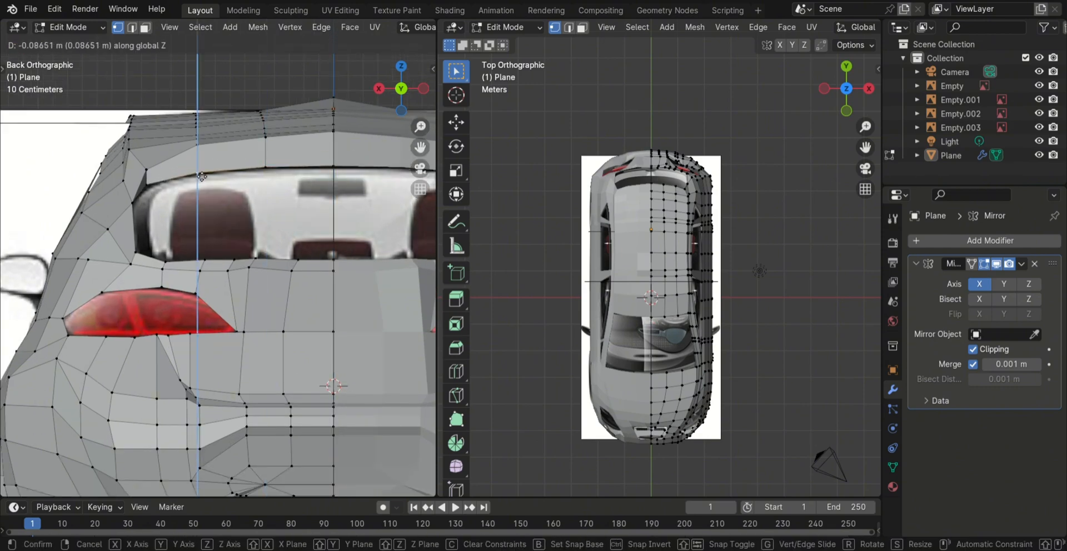
click(272, 172)
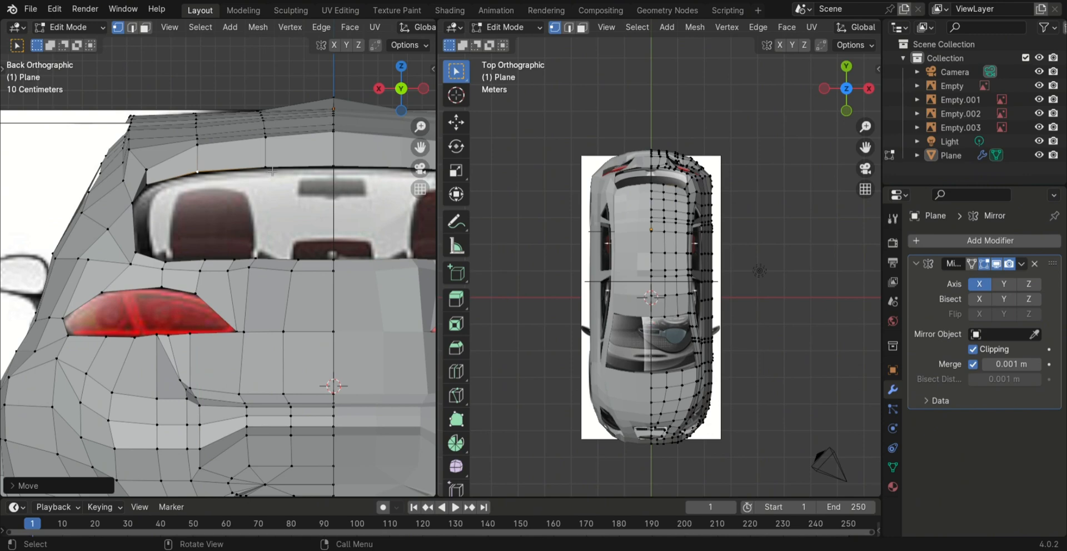
- Move the rear window's lowered top edge along Y in the side view, and return to Object Mode
key(KP_3)
key(g)
key(y)
click(318, 137)
middle_drag(318, 137, 244, 195)
scroll(245, 194, down, 3)
click(399, 90)
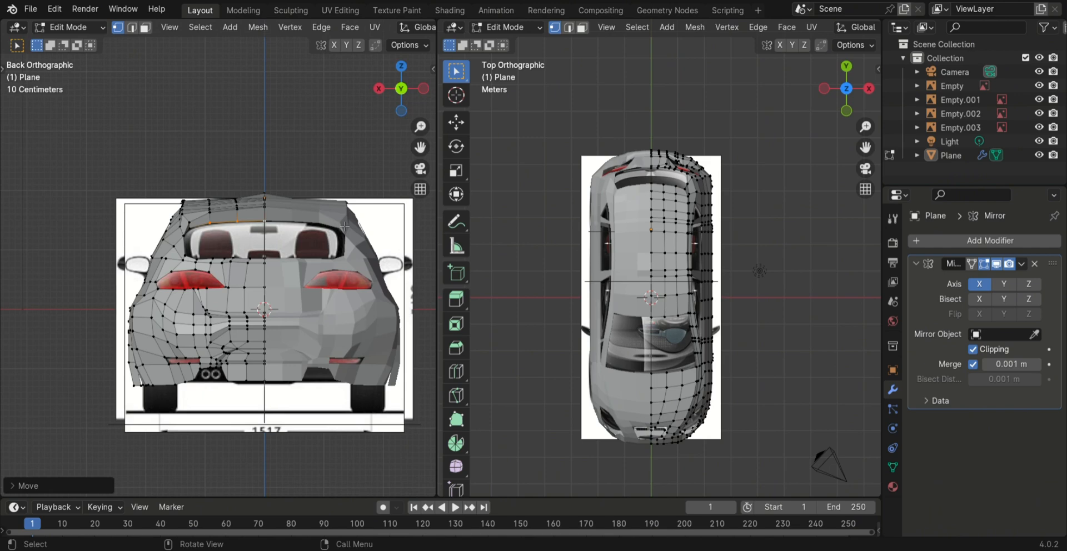
key(Tab)
middle_drag(719, 317, 717, 294)
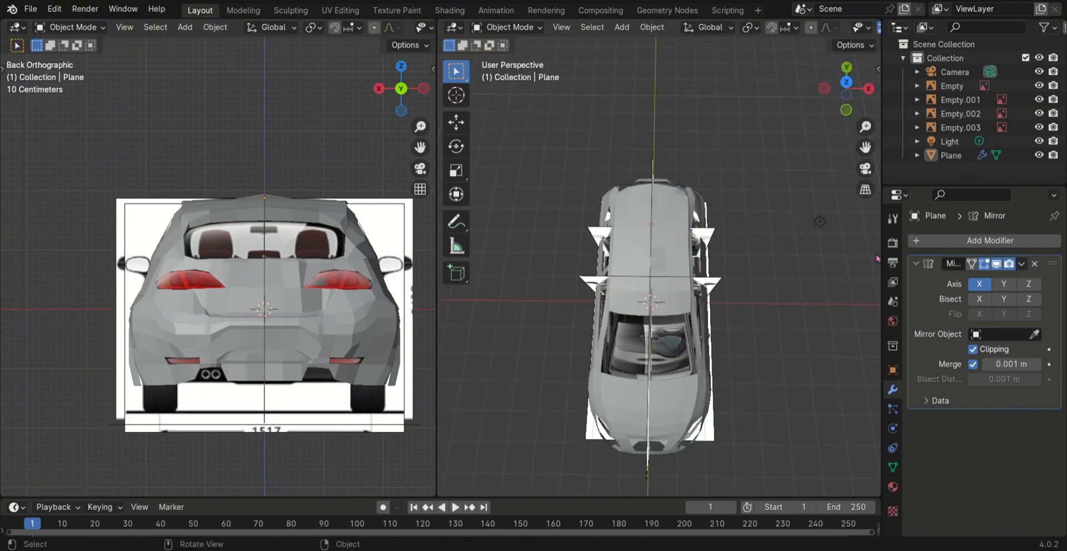
- Add a Solidify modifier to the car body and set its thickness to 0.1 m
click(947, 239)
mouse_move(886, 235)
click(778, 422)
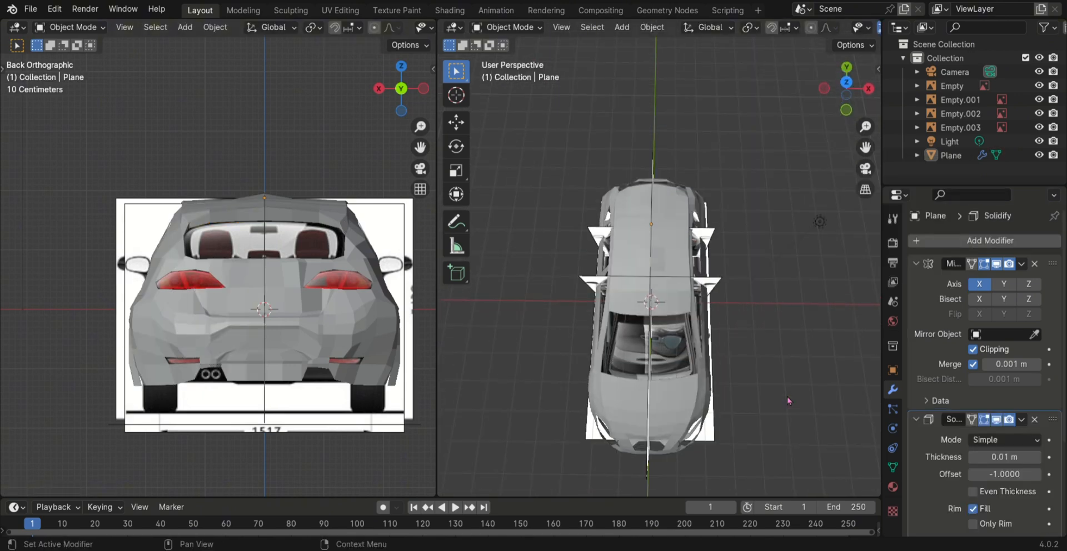
scroll(929, 454, down, 5)
middle_drag(778, 289, 769, 235)
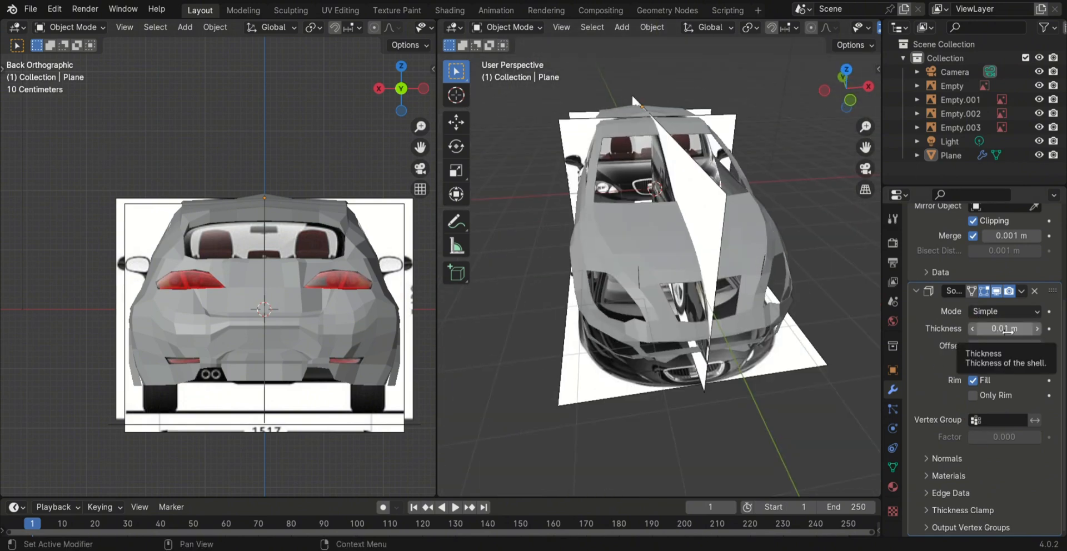
drag(1008, 332, 1056, 332)
scroll(795, 313, up, 2)
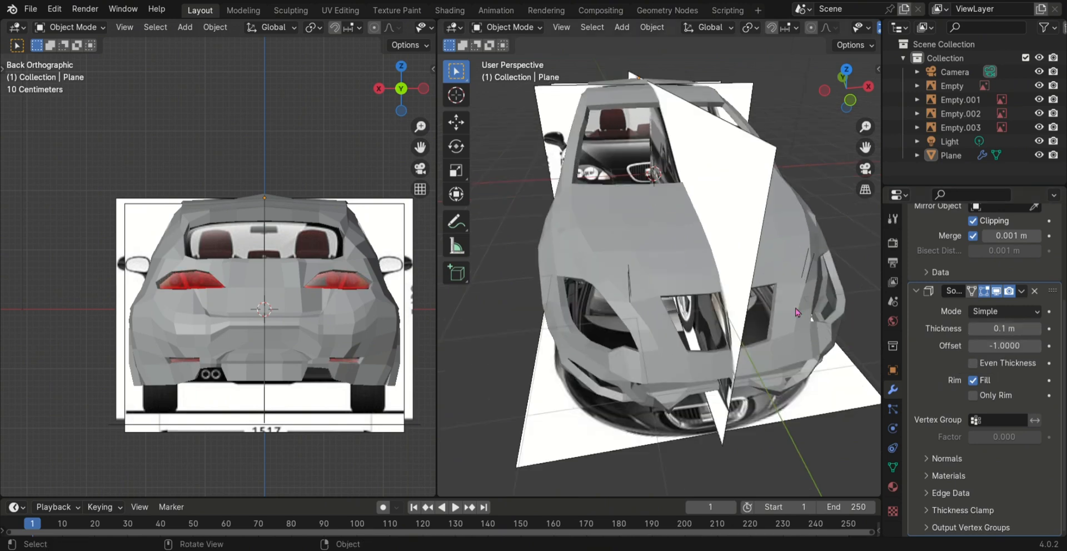
- Add a Subdivision Surface modifier to the car body and collapse the Mirror and Solidify modifier settings
click(653, 27)
click(695, 358)
middle_drag(729, 393, 776, 376)
scroll(747, 392, down, 1)
key(shift+a)
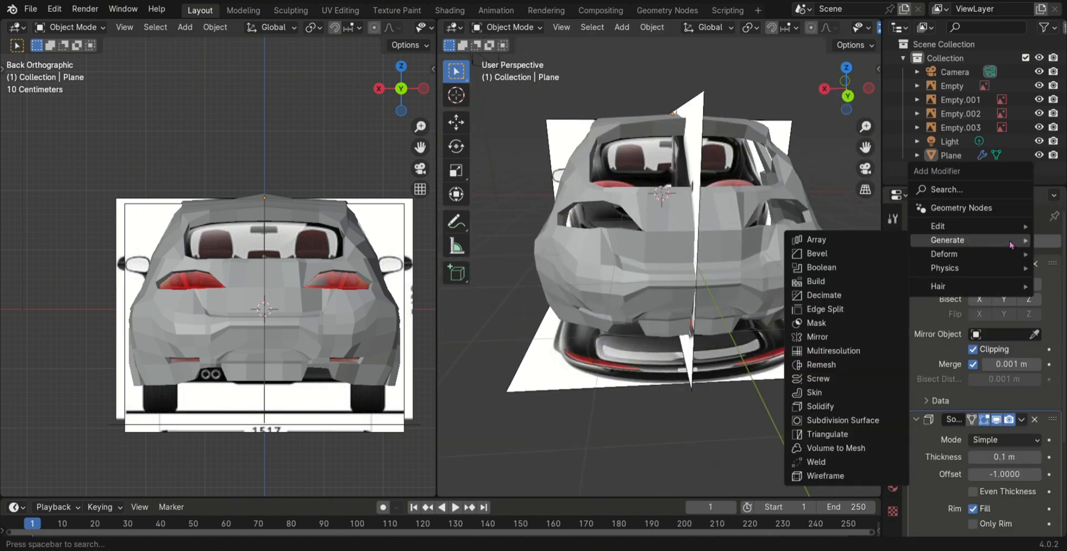
click(833, 421)
click(917, 263)
click(916, 282)
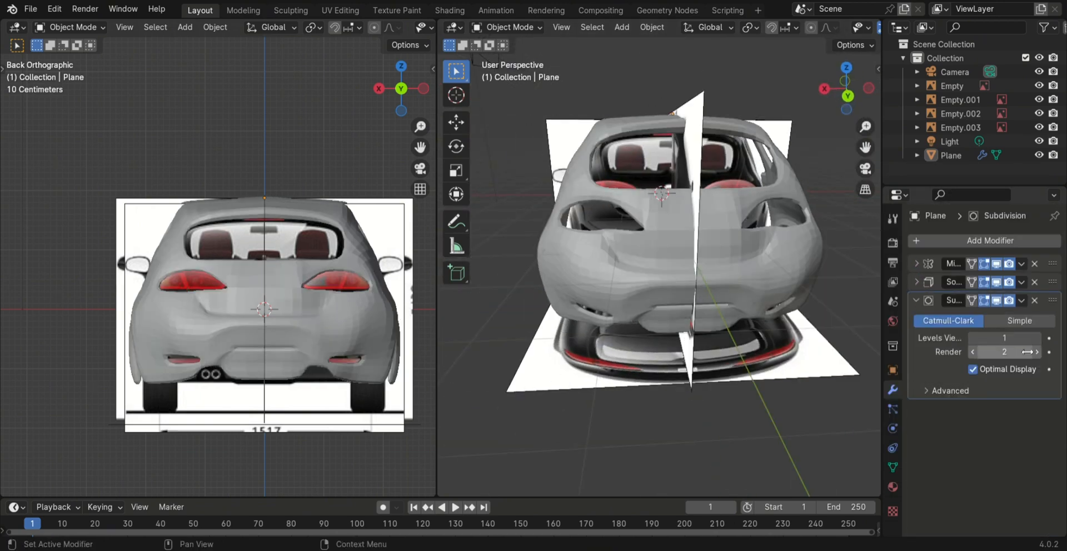
- Set the Subdivision modifier's viewport level to 4
click(967, 391)
drag(1004, 338, 1035, 364)
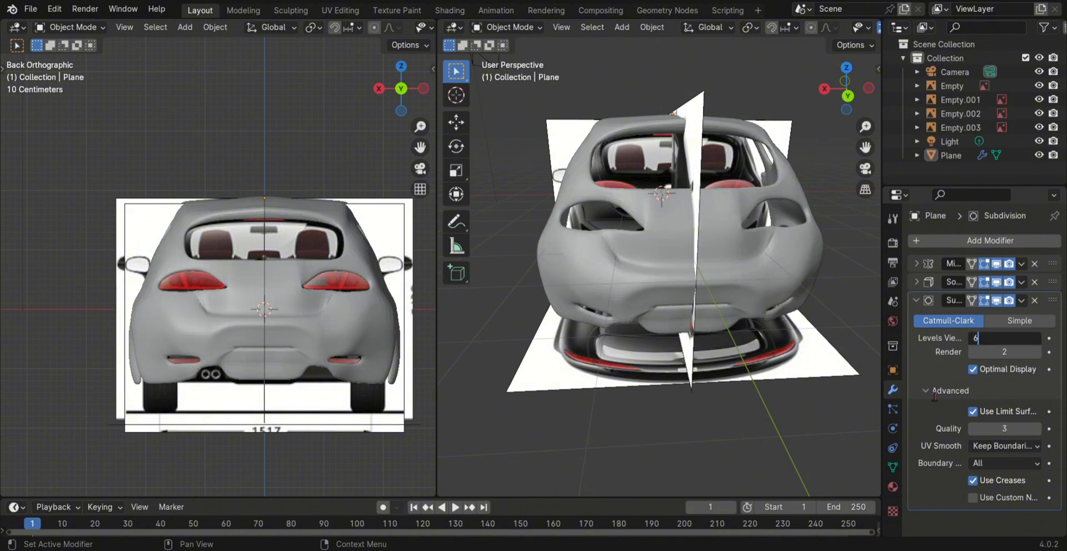
key(BackSpace)
text(4)
key(Return)
- Examine the smoothed car body against the references from the front, the side and in perspective
middle_drag(683, 427, 524, 363)
key(Tab)
middle_drag(384, 333, 371, 288)
scroll(371, 289, down, 4)
key(KP_1)
shift+middle_drag(300, 445, 169, 365)
scroll(168, 365, up, 1)
scroll(240, 364, down, 3)
scroll(776, 414, down, 1)
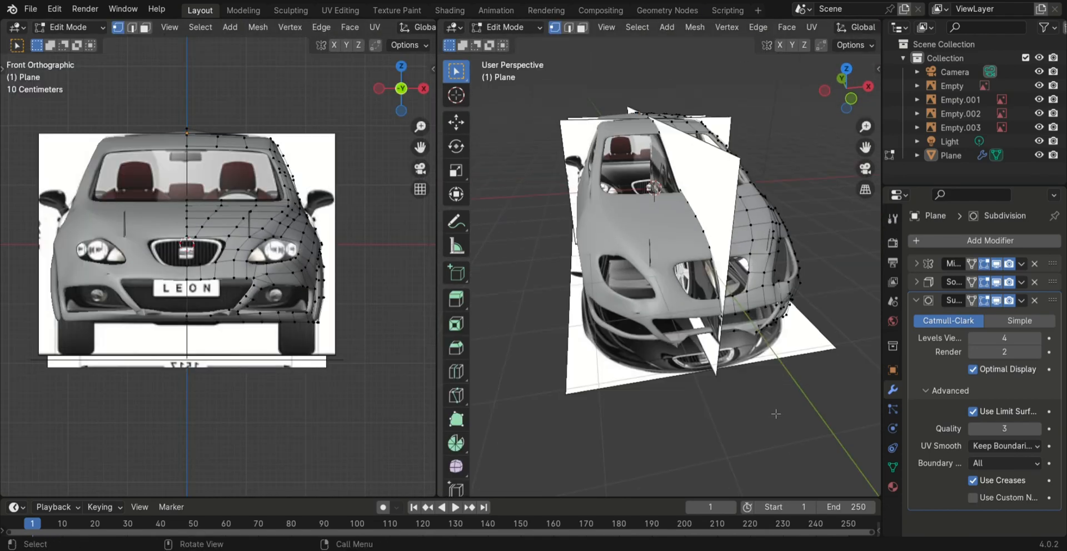
middle_drag(776, 414, 670, 397)
middle_drag(423, 361, 397, 378)
click(415, 87)
middle_drag(251, 233, 389, 250)
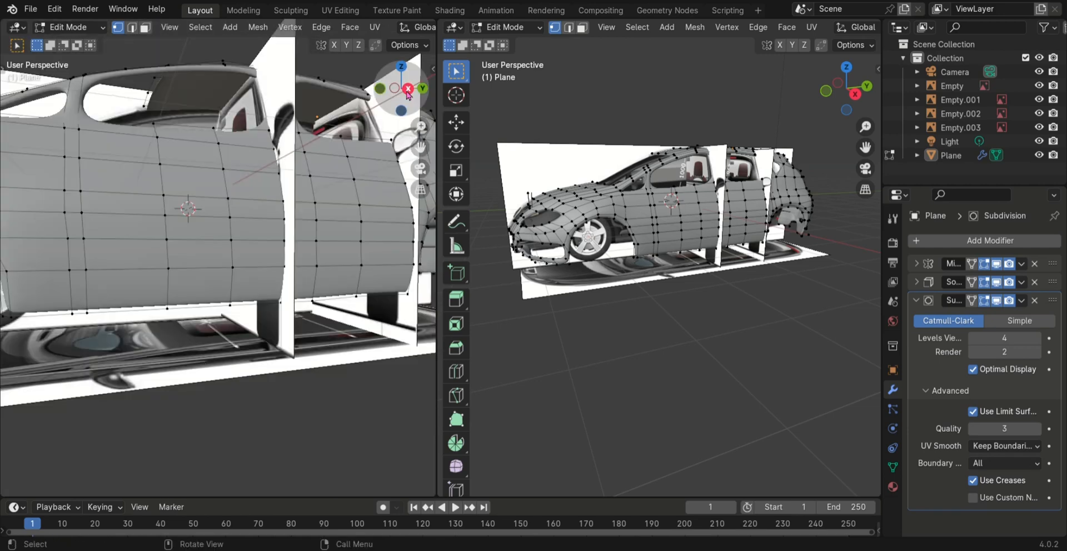
click(409, 89)
scroll(223, 375, down, 4)
key(Tab)
middle_drag(222, 375, 220, 400)
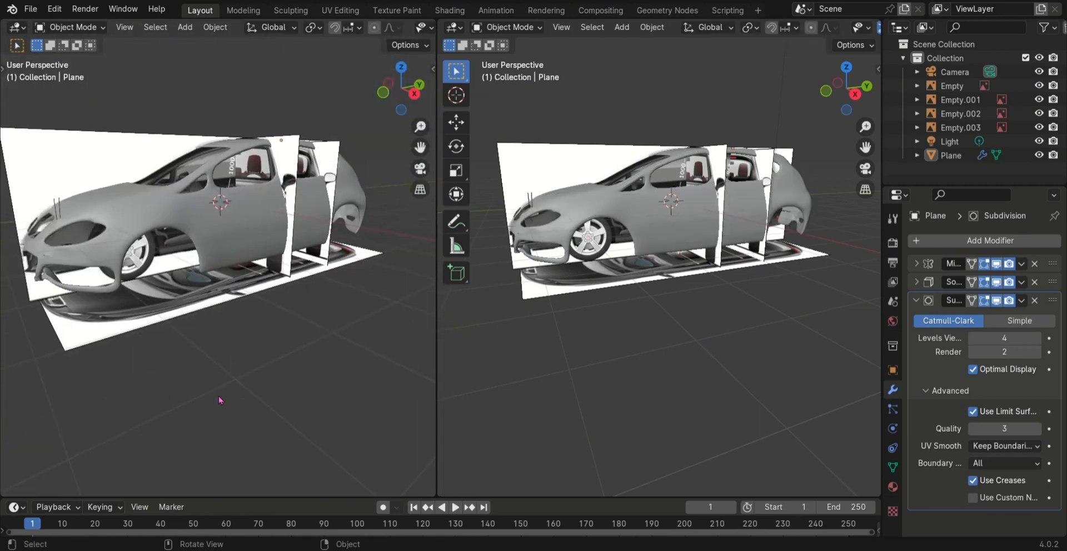
middle_drag(576, 377, 712, 364)
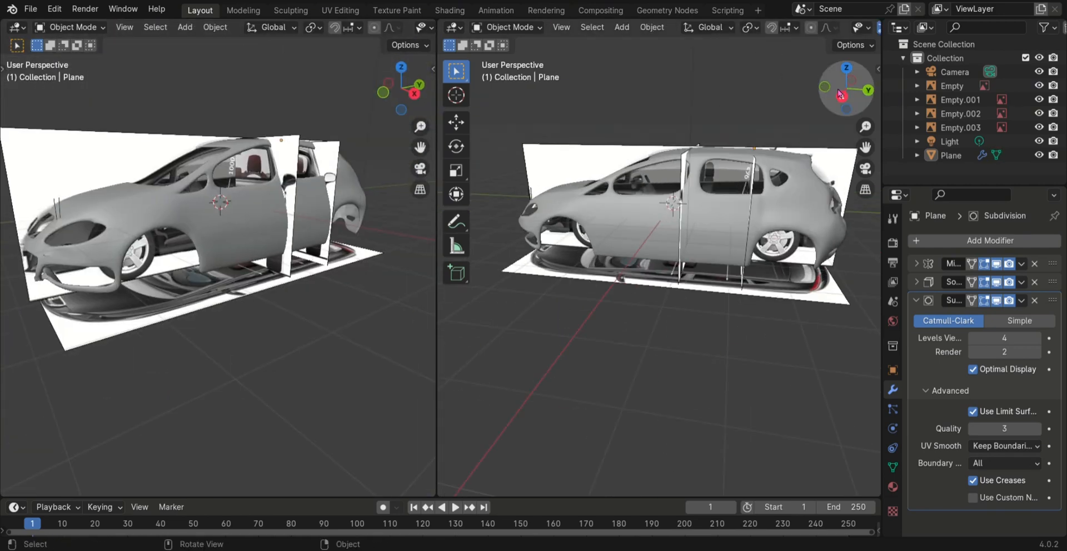
key(KP_3)
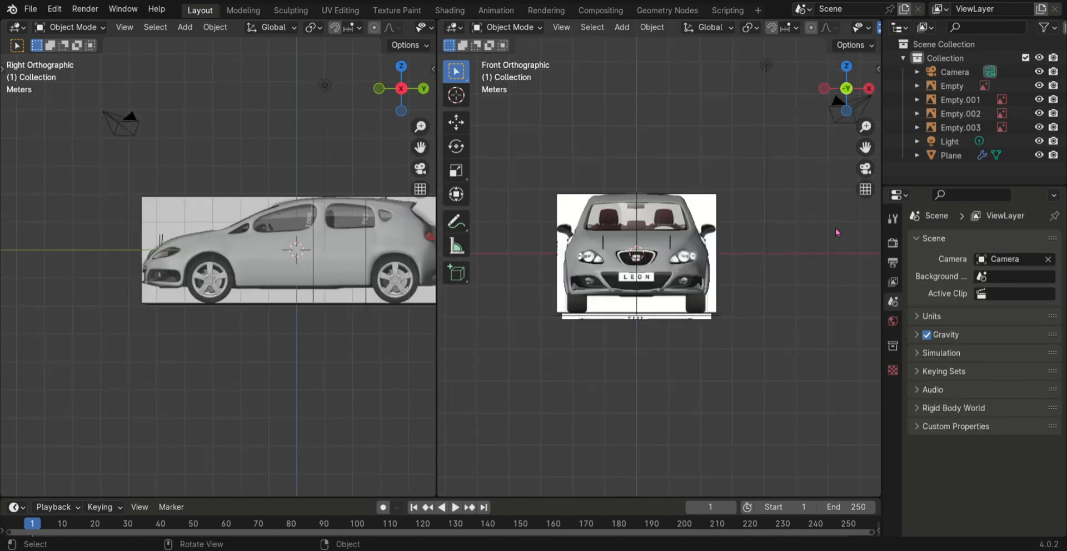
- Add a cylinder for the wheel, rotate it 90° about Y and lower it about 0.96 m along Z
key(shift+a)
click(889, 307)
double_click(998, 342)
text(90)
key(Return)
key(g)
key(z)
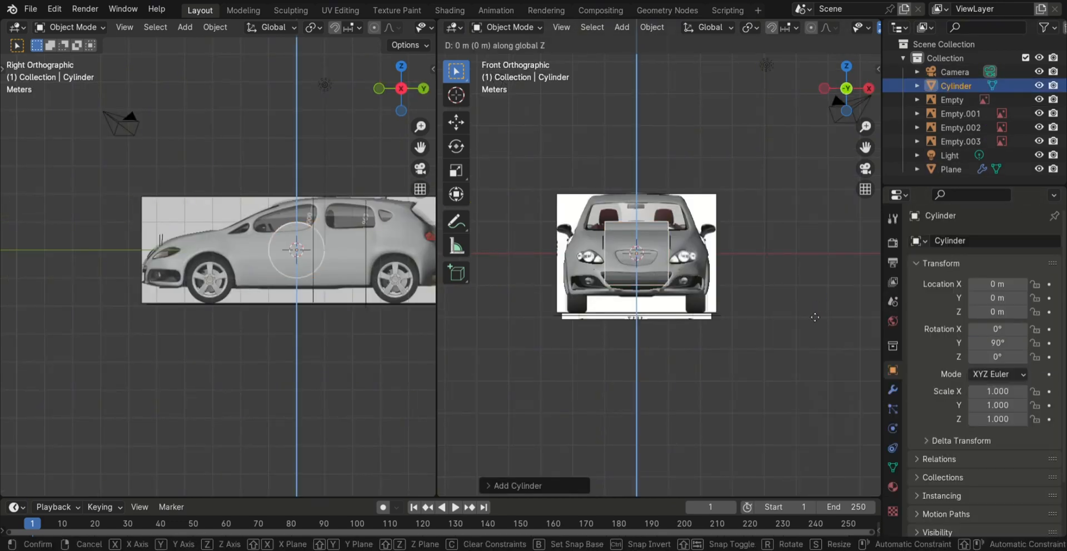
click(815, 348)
- Narrow the cylinder along X to a scale of about 0.32 and move it about 1.85 m along X to the front wheel
key(s)
key(x)
click(706, 317)
key(g)
key(x)
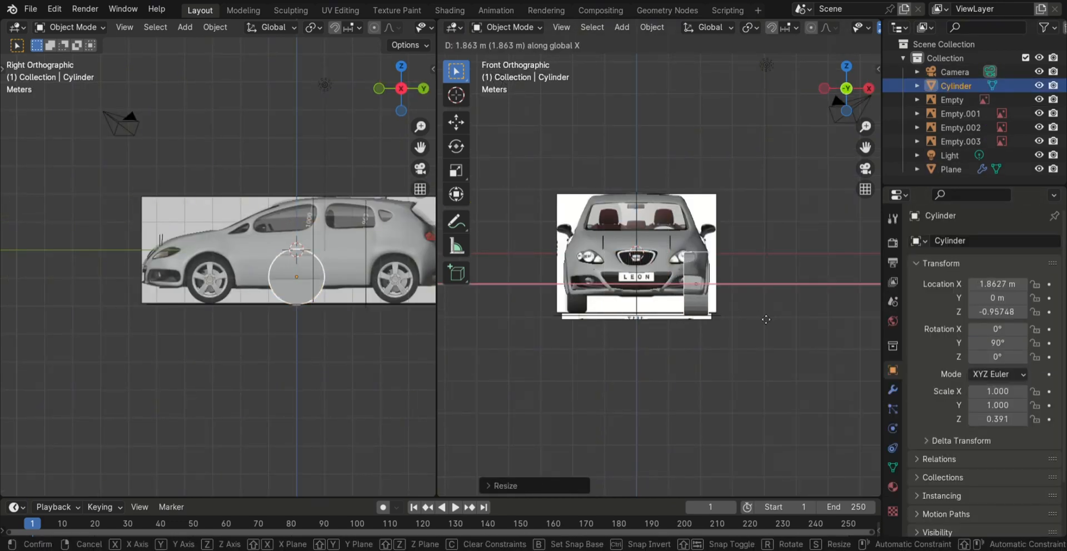
click(764, 319)
key(s)
key(x)
click(751, 317)
- Fit the cylinder to the front wheel in the side view at about 0.86 scale and about -3.10 m along Y
key(s)
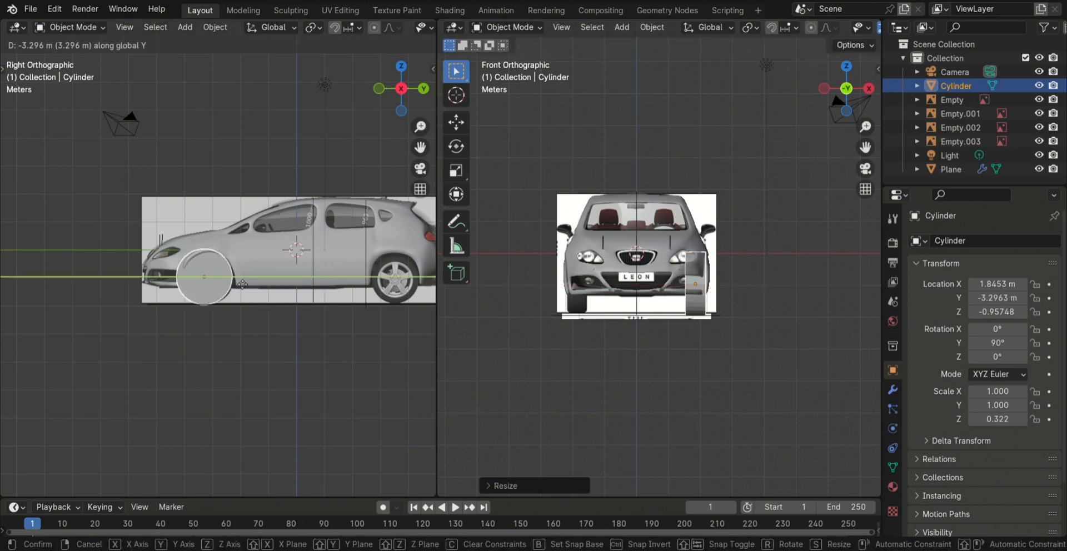
click(245, 288)
key(g)
key(y)
scroll(248, 288, up, 2)
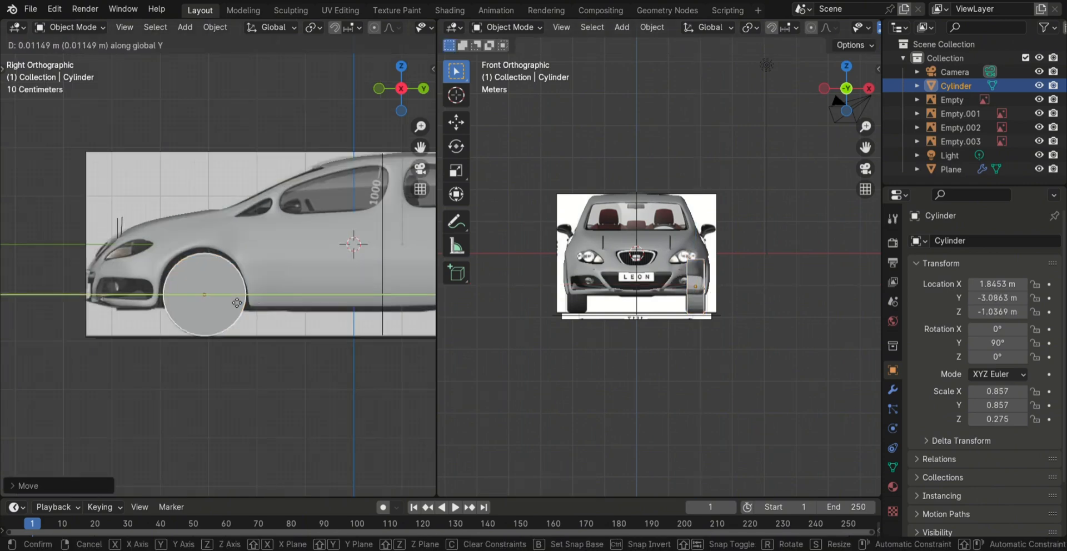
click(244, 295)
- Hide the car body mesh
middle_drag(722, 356, 712, 401)
scroll(711, 402, down, 3)
click(673, 317)
key(h)
scroll(664, 339, up, 3)
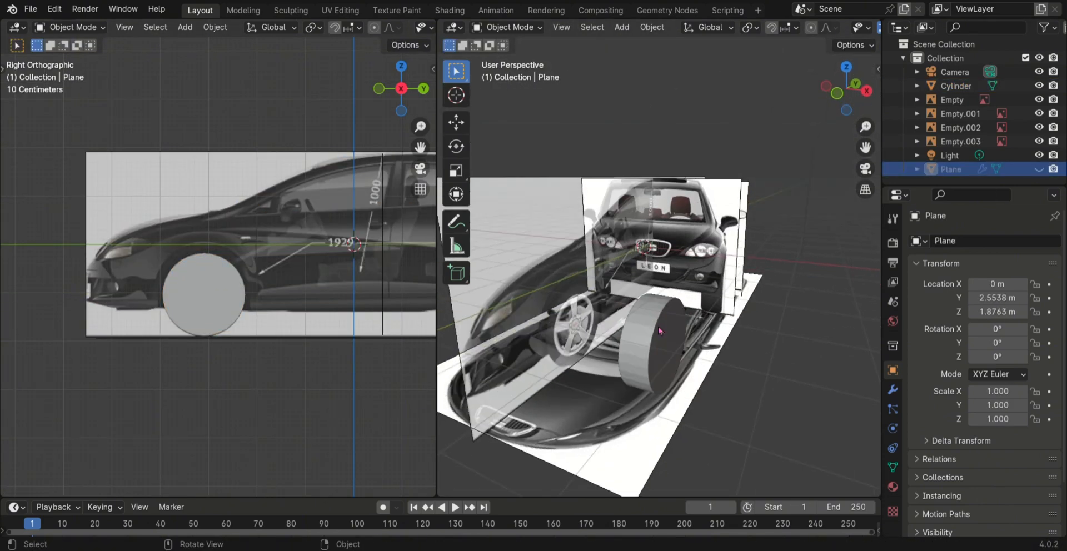
click(661, 347)
key(Tab)
key(a)
key(alt+a)
key(Tab)
click(709, 342)
click(765, 388)
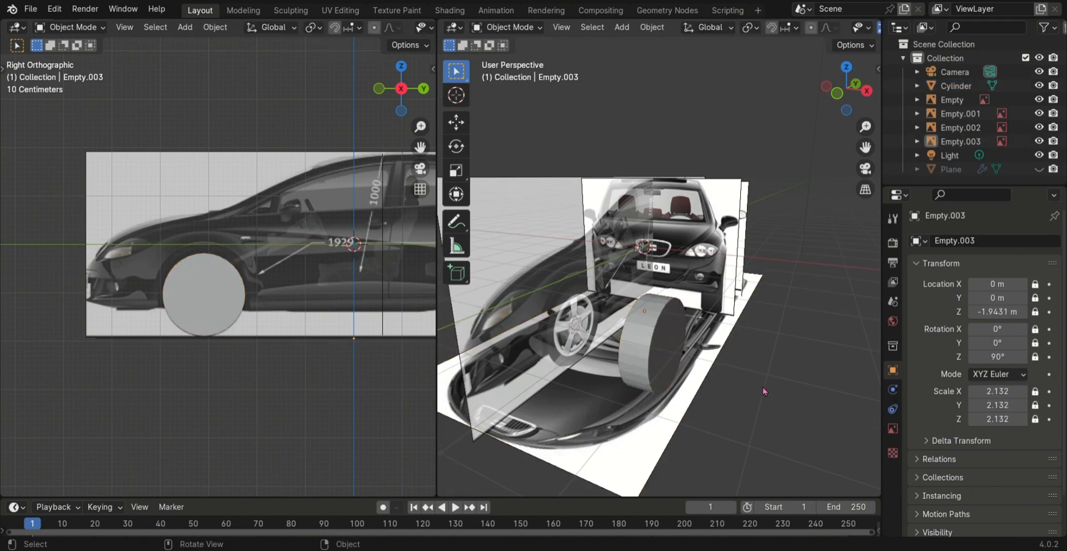
key(ctrl+z)
key(ctrl+z)
key(ctrl+z)
key(ctrl+shift+z)
key(ctrl+shift+z)
key(ctrl+shift+z)
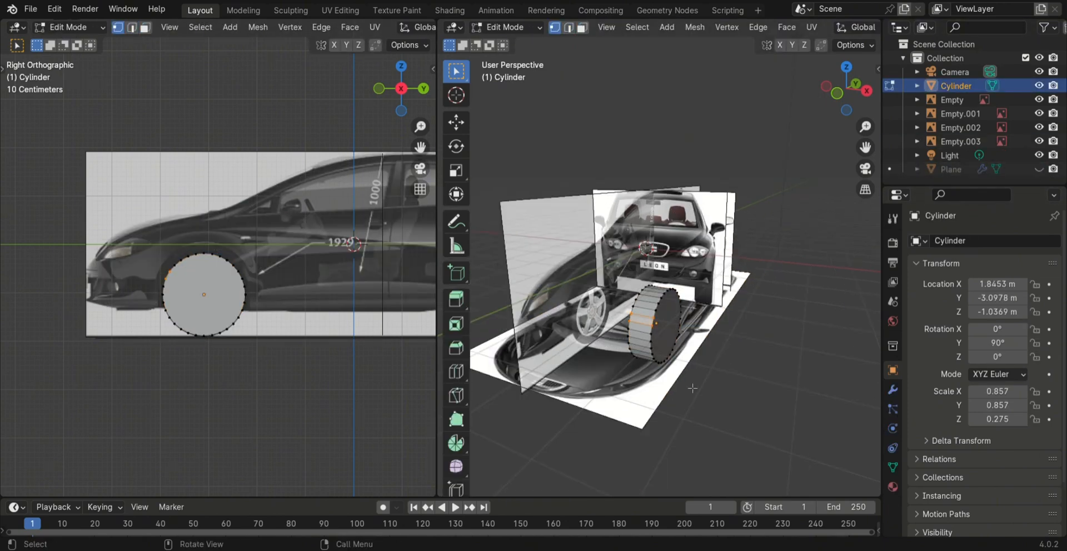
- Extrude the wheel cylinder's circular end faces and collapse them to their centres
scroll(692, 388, up, 3)
click(694, 371)
key(e)
click(696, 371)
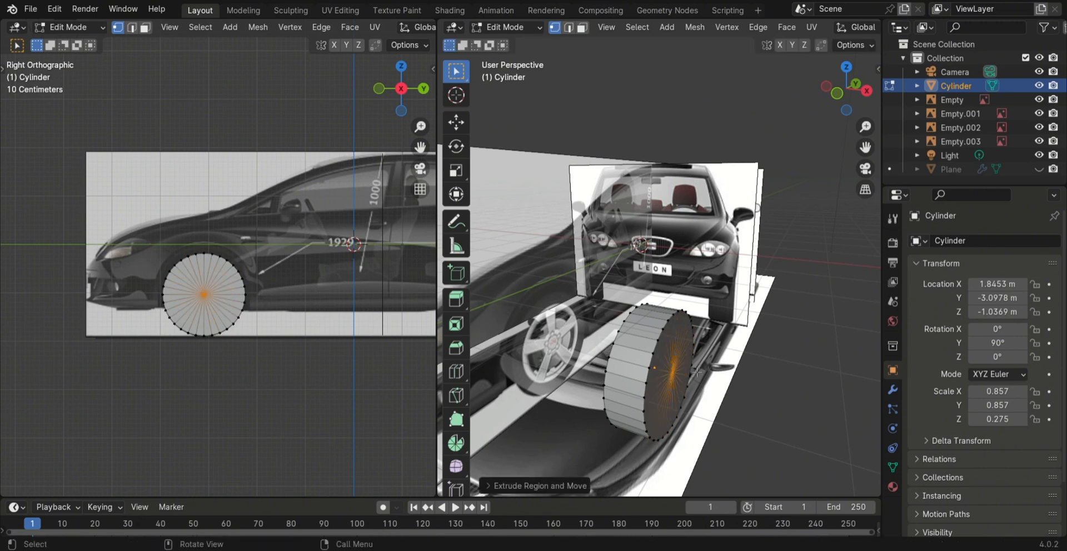
middle_drag(696, 371, 584, 367)
key(ctrl+r)
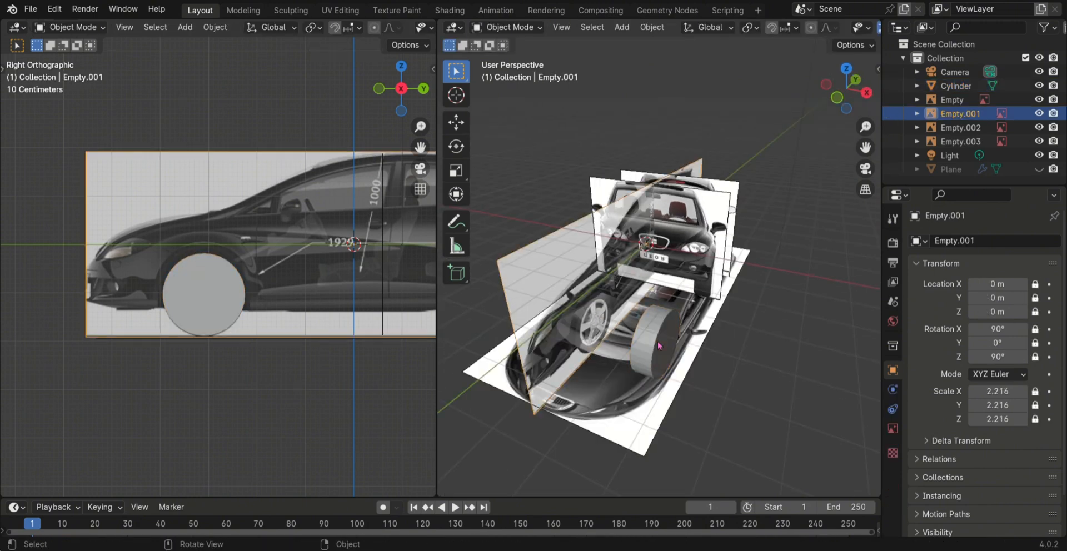
- Move the wheel cylinder along X to about -0.30 m, behind the side reference image
click(723, 356)
key(g)
key(x)
click(590, 326)
middle_drag(591, 326, 639, 311)
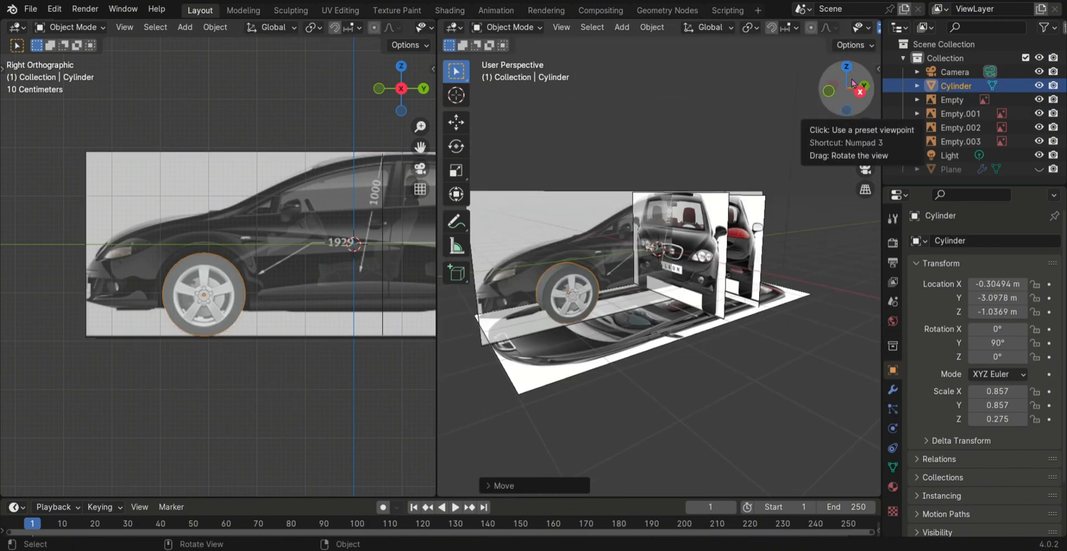
click(844, 90)
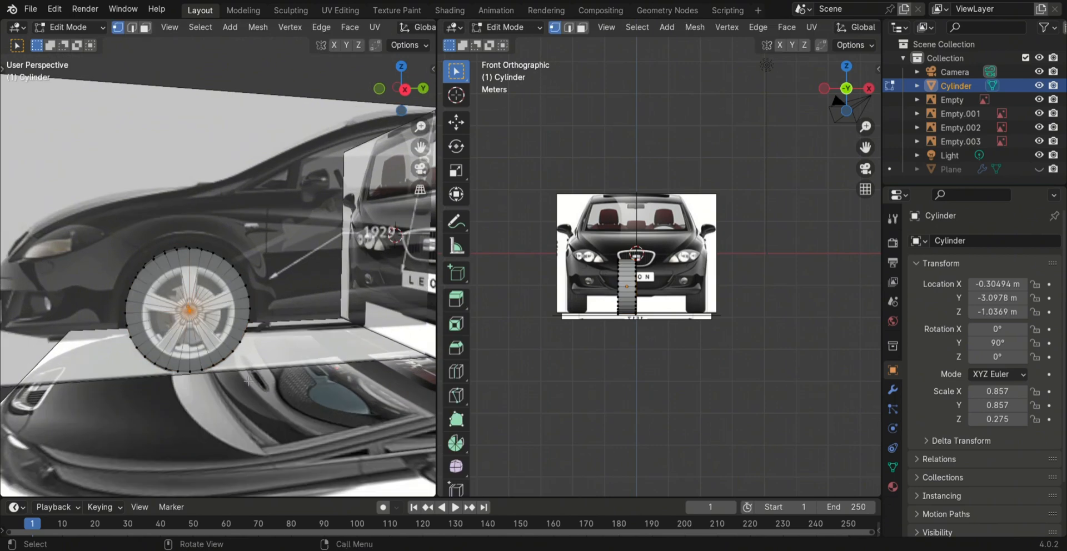
- Add two circular edge loops on the wheel's outward face and scale them to the reference's hub and rim
key(ctrl+r)
click(236, 361)
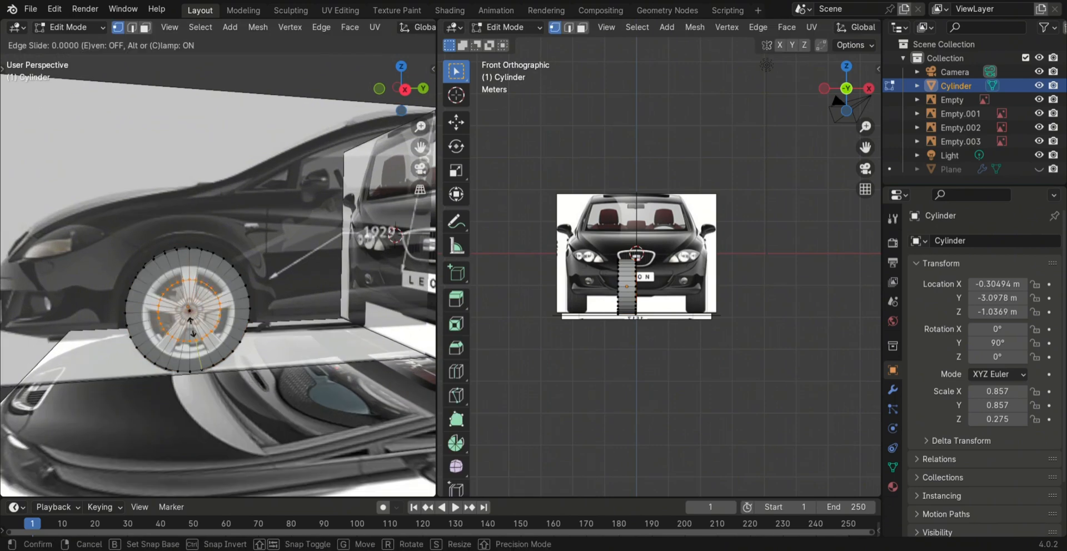
key(s)
click(207, 342)
key(ctrl+r)
click(203, 343)
key(s)
click(202, 340)
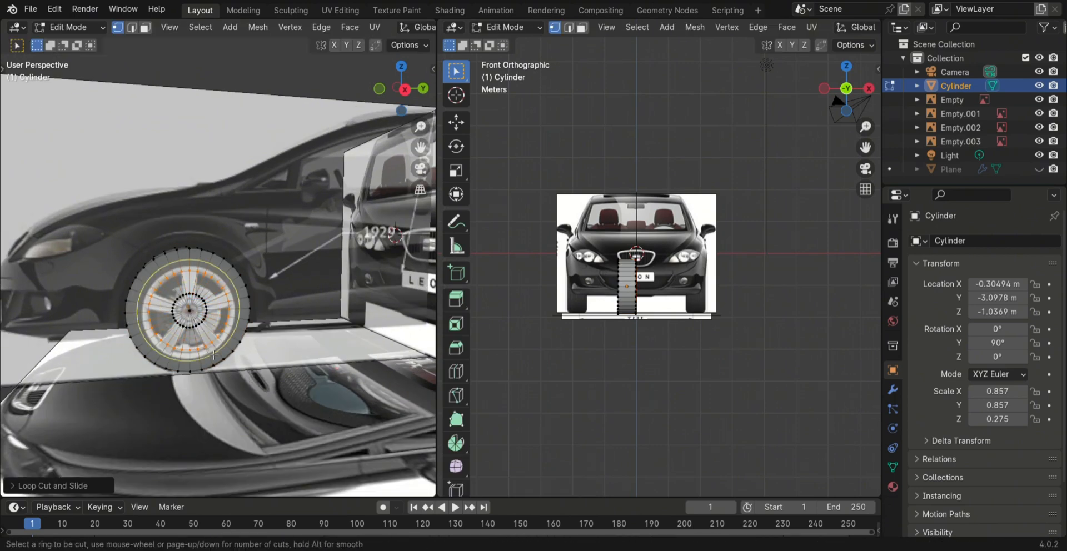
- Bevel the circular edge on the tyre's inward side with 3 segments and a width of about 0.37 m
middle_drag(202, 340, 247, 328)
key(s)
click(243, 418)
scroll(300, 322, down, 4)
key(ctrl+b)
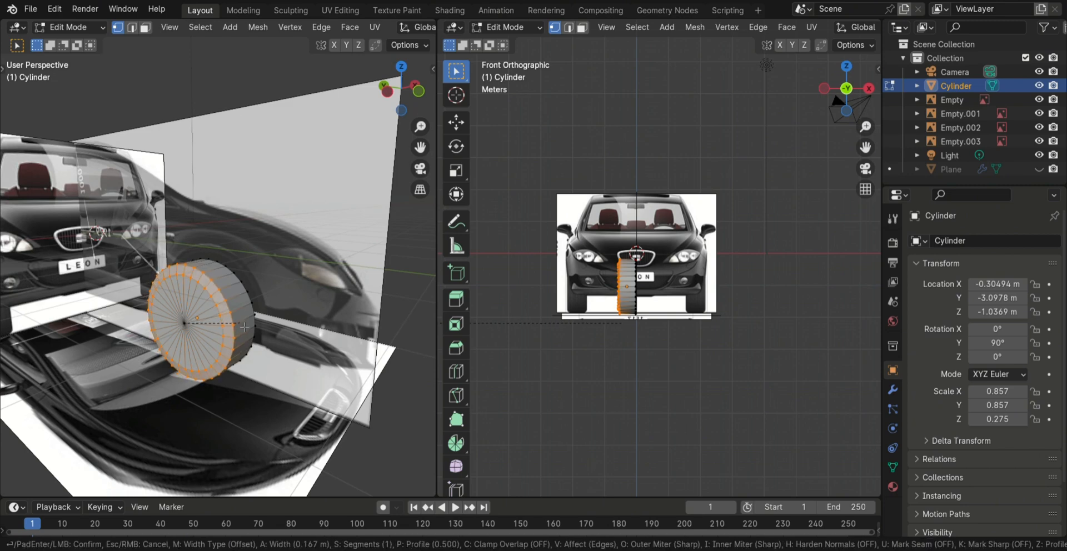
scroll(244, 328, up, 2)
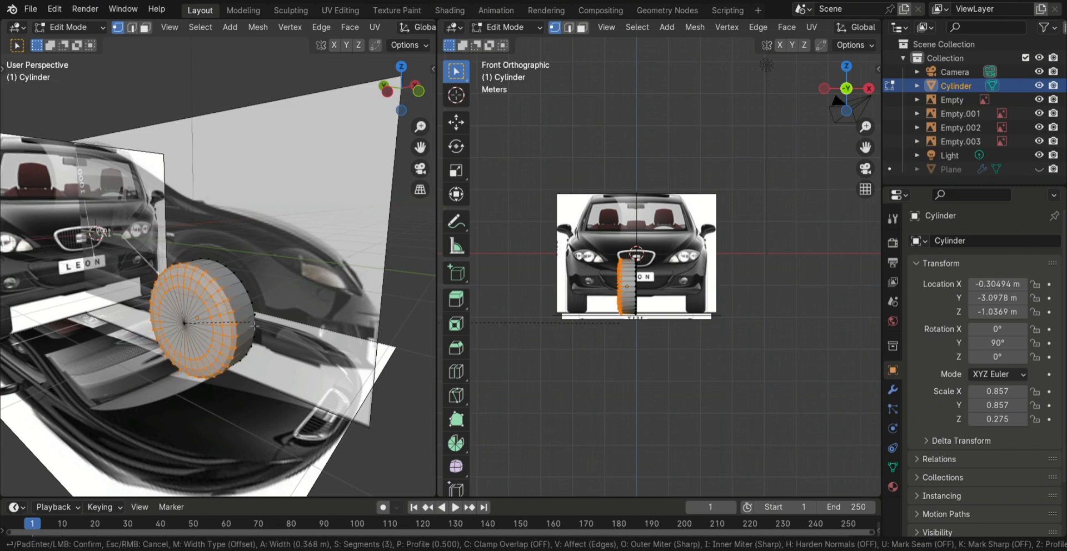
click(245, 327)
- Bevel the tyre's circular edge on the outward side with 3 segments and switch to face selection
middle_drag(245, 327, 170, 364)
alt+click(167, 370)
key(ctrl+b)
right_click(177, 378)
middle_drag(250, 391, 203, 373)
key(ctrl+b)
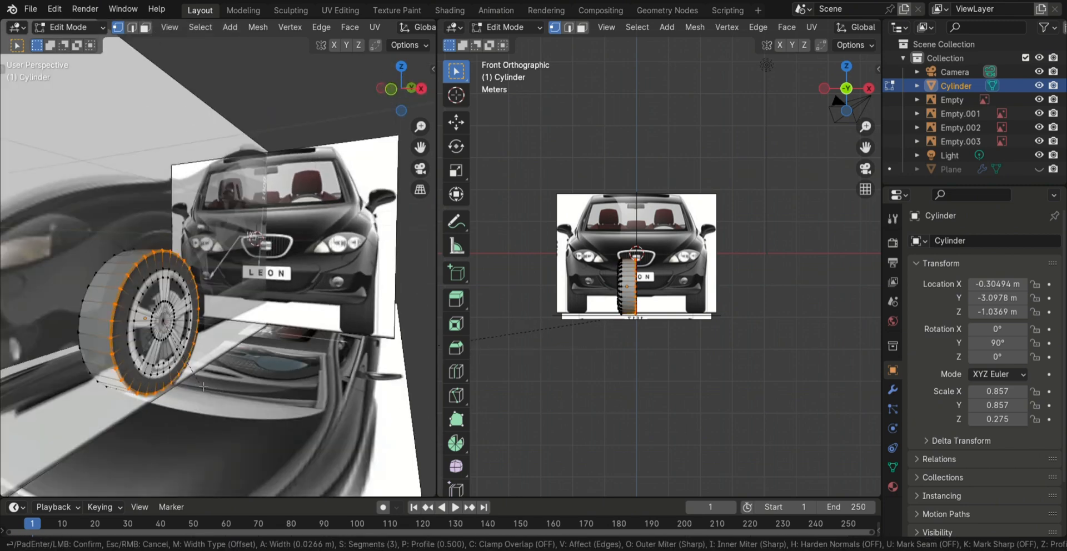
click(219, 393)
key(alt+a)
middle_drag(328, 417, 250, 412)
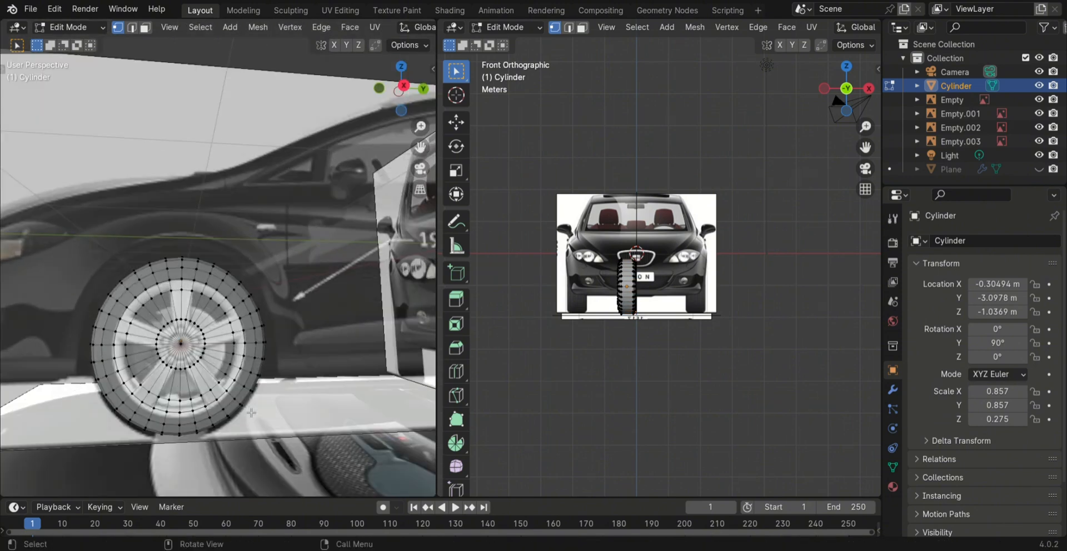
scroll(250, 412, up, 2)
click(145, 28)
click(114, 347)
ctrl+click(139, 325)
ctrl+click(195, 313)
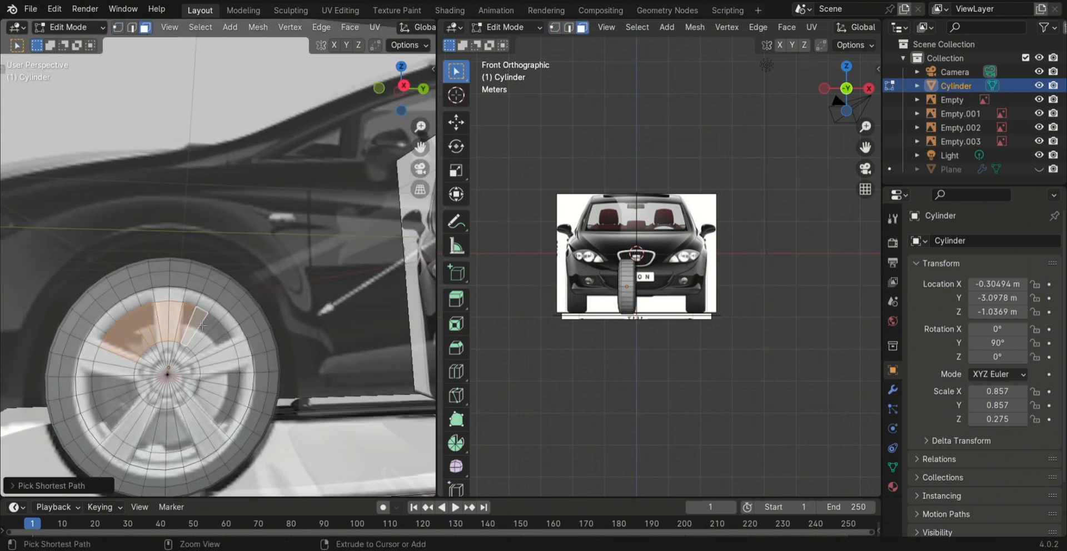
key(ctrl+z)
key(ctrl+z)
key(ctrl+z)
click(115, 349)
ctrl+click(143, 325)
ctrl+click(196, 312)
key(ctrl+z)
key(ctrl+z)
key(ctrl+z)
scroll(249, 336, down, 2)
click(143, 324)
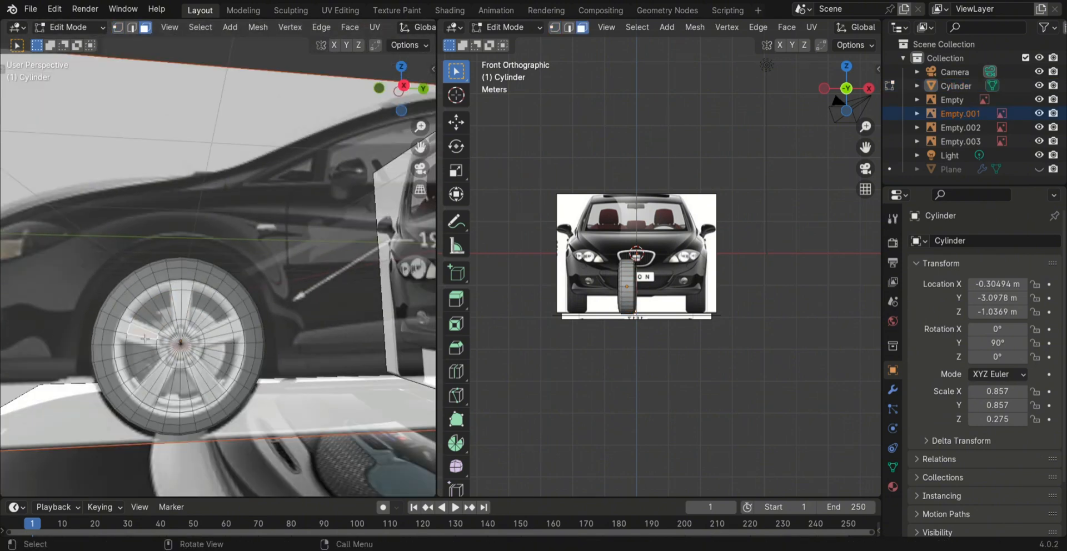
ctrl+click(166, 307)
ctrl+click(197, 305)
key(ctrl+z)
key(ctrl+z)
key(ctrl+z)
scroll(198, 305, up, 1)
click(197, 306)
click(154, 327)
ctrl+click(133, 325)
ctrl+click(163, 308)
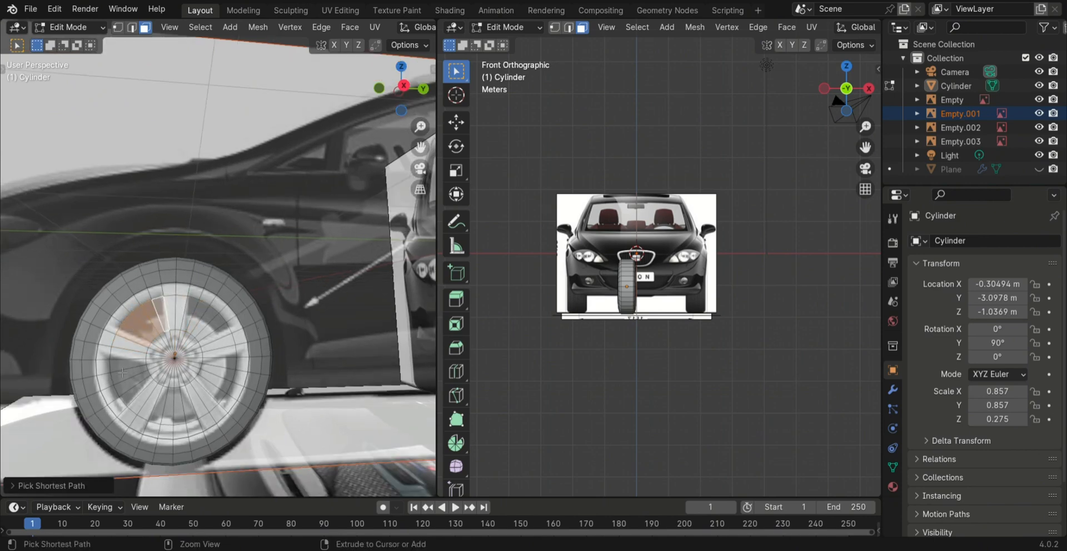
ctrl+click(129, 381)
key(ctrl+z)
click(205, 328)
scroll(206, 328, up, 1)
scroll(213, 328, up, 2)
scroll(231, 330, down, 1)
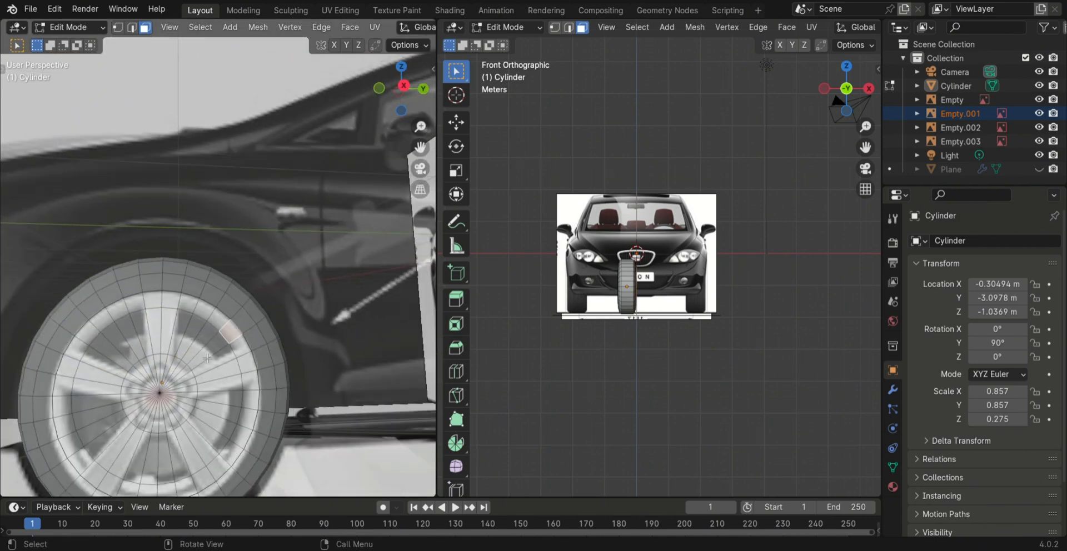
- Select the groups of faces in the gaps between the spokes on the wheel's outward side and delete them
click(184, 319)
ctrl+click(221, 357)
shift+click(226, 414)
ctrl+click(202, 448)
scroll(230, 364, down, 2)
shift+click(203, 412)
shift+click(159, 408)
ctrl+click(136, 392)
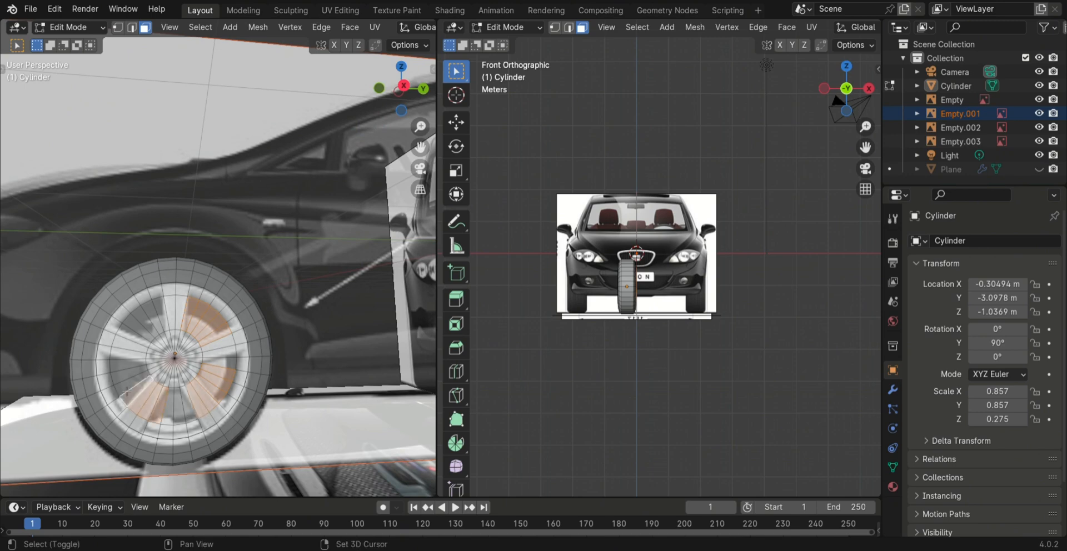
shift+click(130, 381)
shift+click(128, 344)
ctrl+click(155, 318)
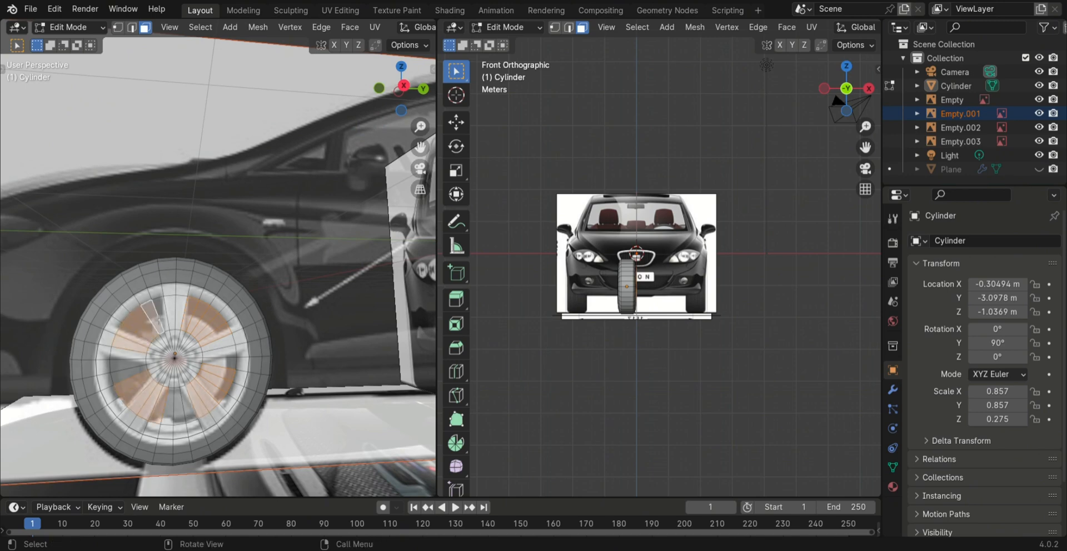
key(x)
click(159, 320)
- Leave mesh editing and move the wheel along X to about 0.49 m, in front of the side reference
scroll(158, 320, down, 4)
mouse_move(159, 320)
middle_down()
mouse_move(205, 339)
mouse_move(167, 311)
middle_up()
key(Tab)
click(165, 303)
key(g)
key(x)
click(256, 305)
- Select the boundary edge loops of the four spoke openings and extrude them into the wheel to give the spokes depth
scroll(167, 311, up, 5)
key(Tab)
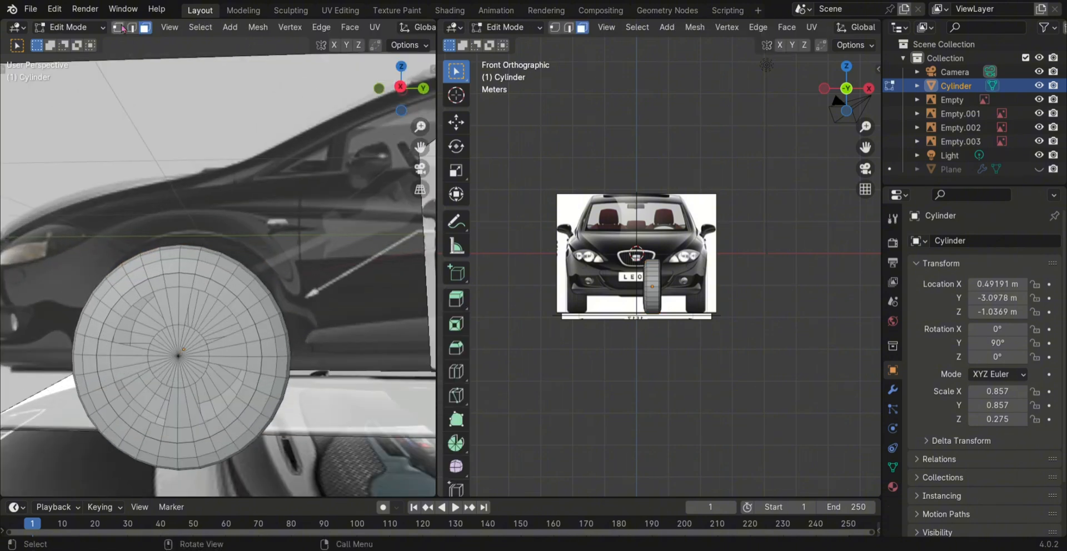
click(118, 27)
click(131, 27)
alt+click(160, 314)
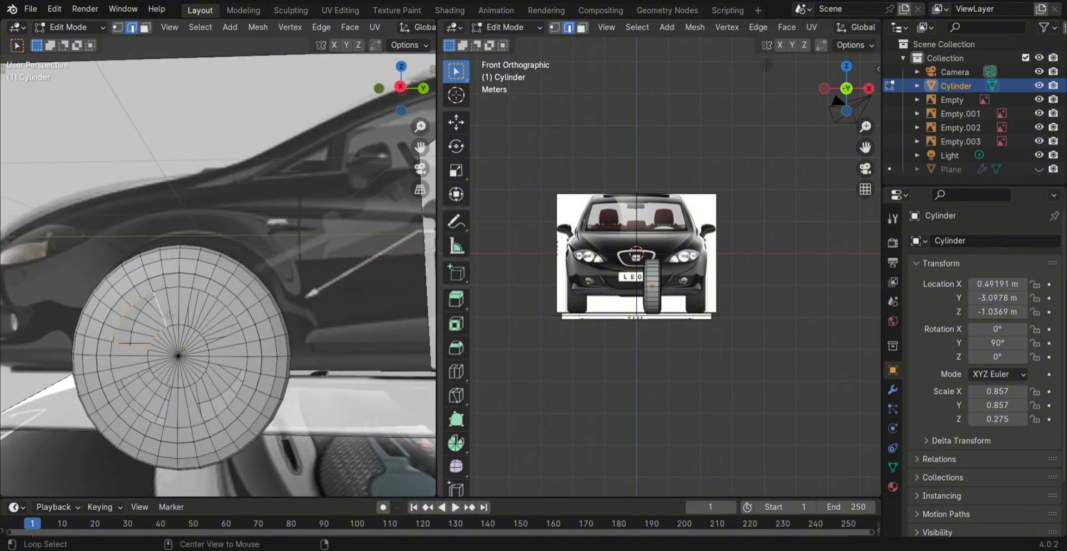
alt+click(179, 304)
alt+click(194, 309)
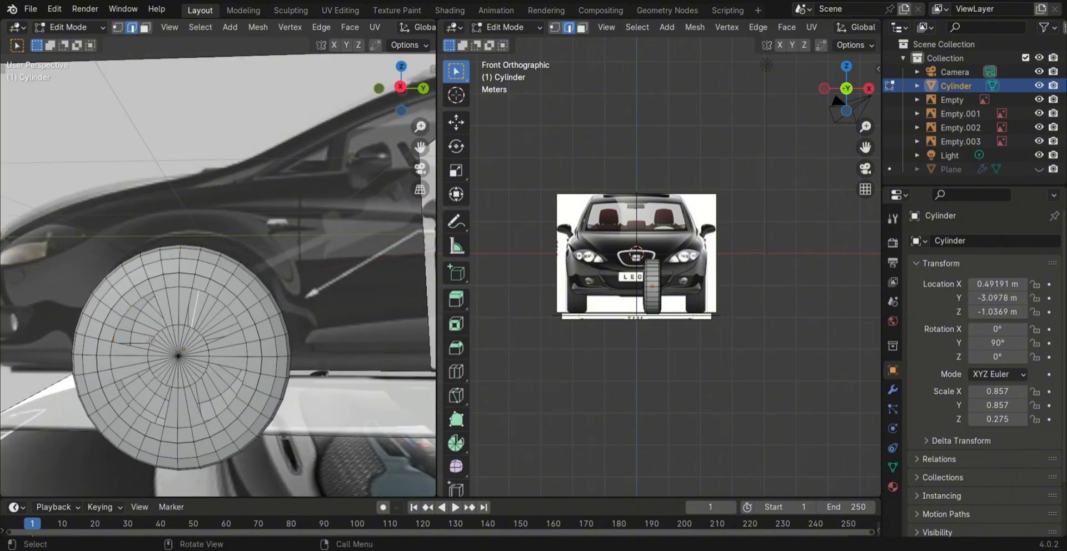
key(ctrl+z)
key(ctrl+z)
alt+shift+click(189, 311)
alt+shift+click(198, 404)
alt+shift+click(169, 412)
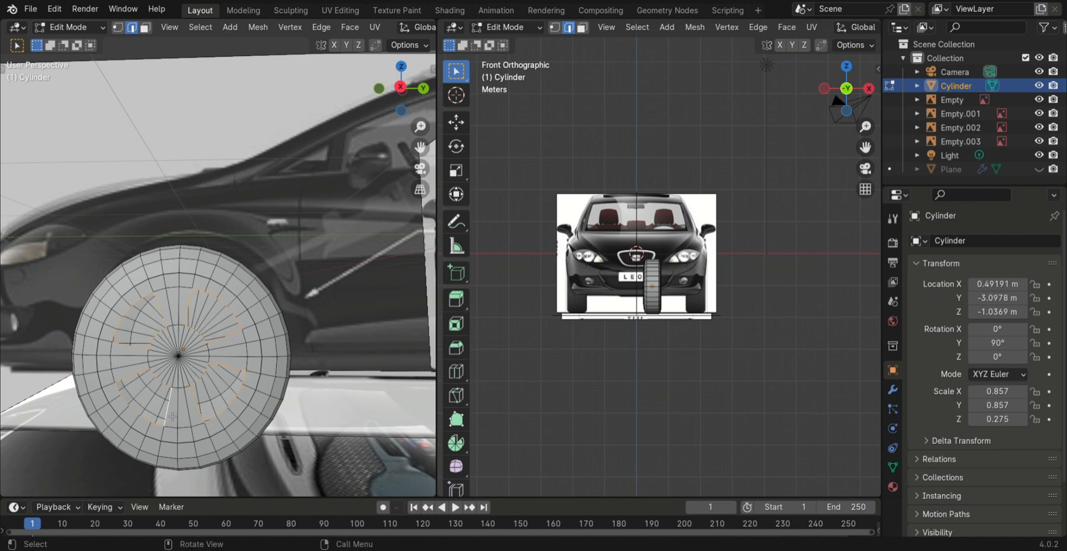
key(e)
middle_drag(172, 417, 256, 439)
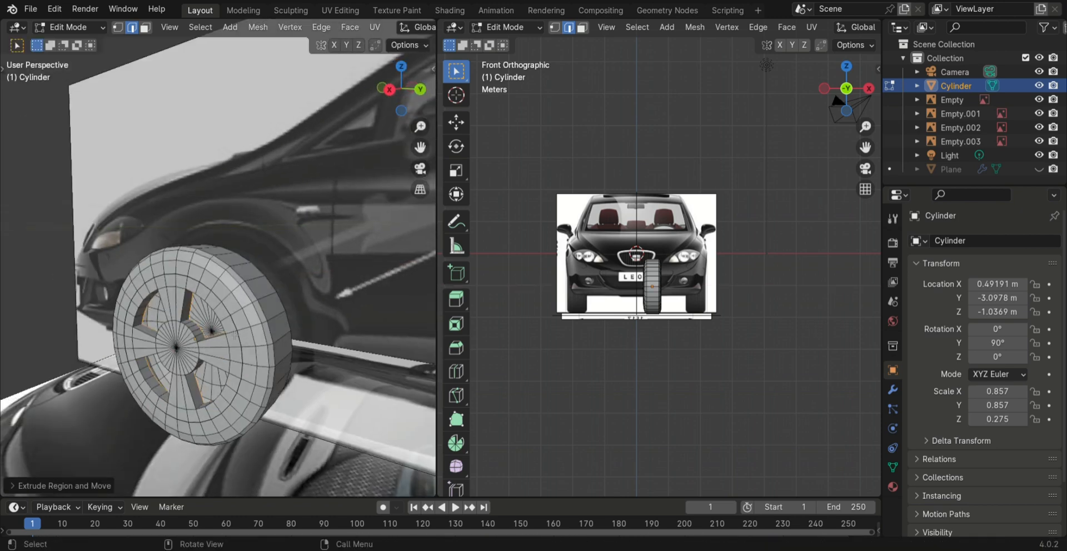
- Extrude the circular ring of faces surrounding the spokes and shift it along X
middle_drag(235, 335, 326, 381)
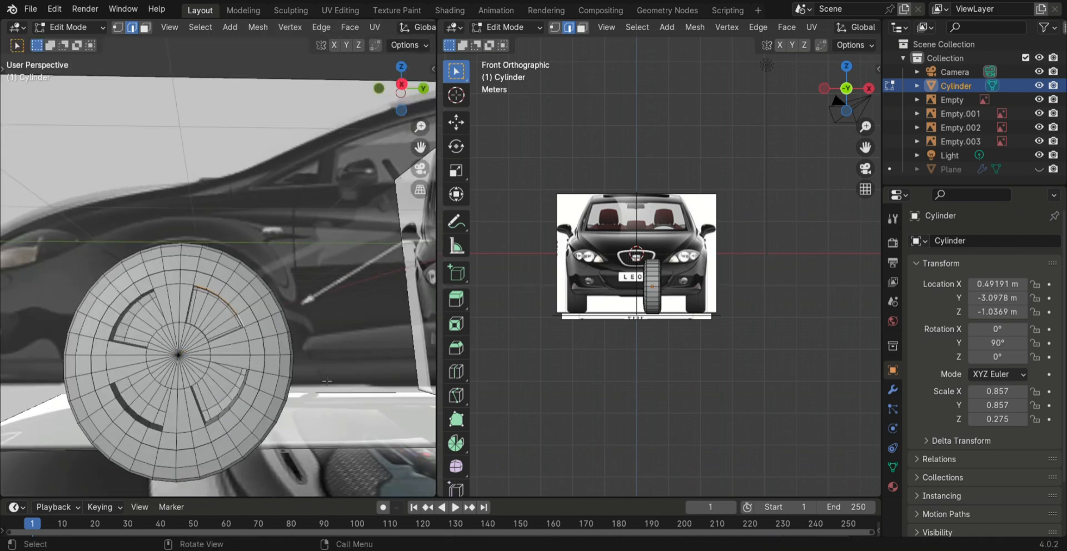
alt+click(207, 293)
alt+click(220, 292)
key(3)
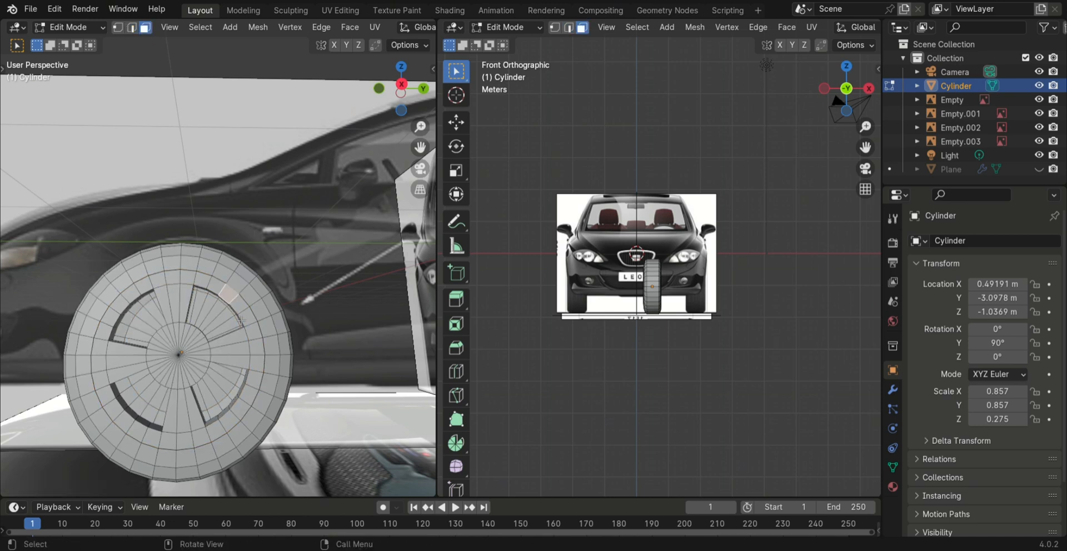
alt+click(233, 299)
key(e)
key(x)
right_click(223, 355)
key(g)
key(x)
mouse_move(278, 361)
middle_down()
mouse_move(222, 375)
mouse_move(280, 369)
middle_up()
click(218, 380)
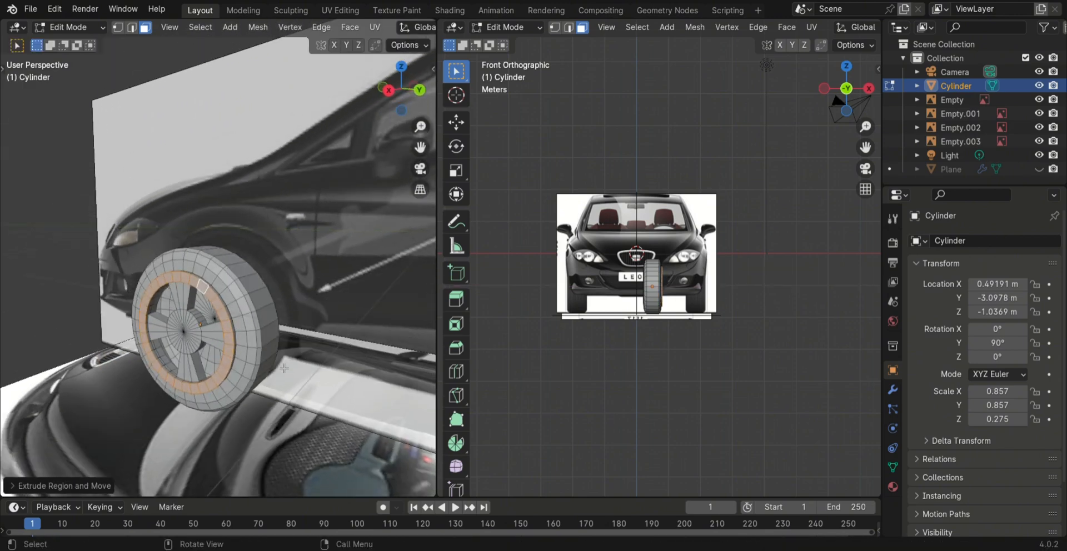
- Bevel the edges of the extruded ring around the rim
key(ctrl+b)
click(288, 373)
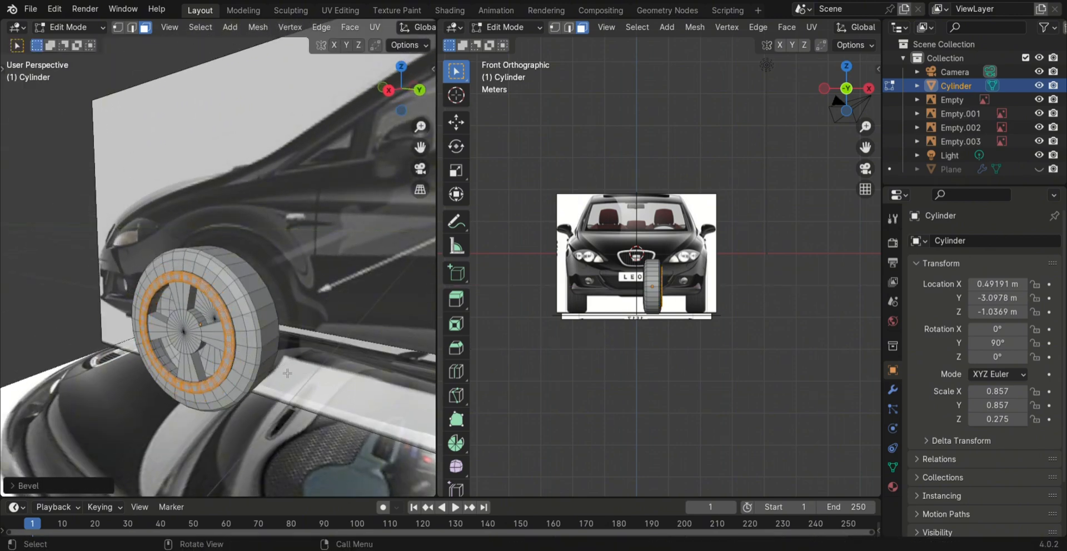
key(Tab)
key(Tab)
- Try to delete the ring of faces behind the spoke openings
middle_drag(287, 374, 381, 375)
alt+click(139, 343)
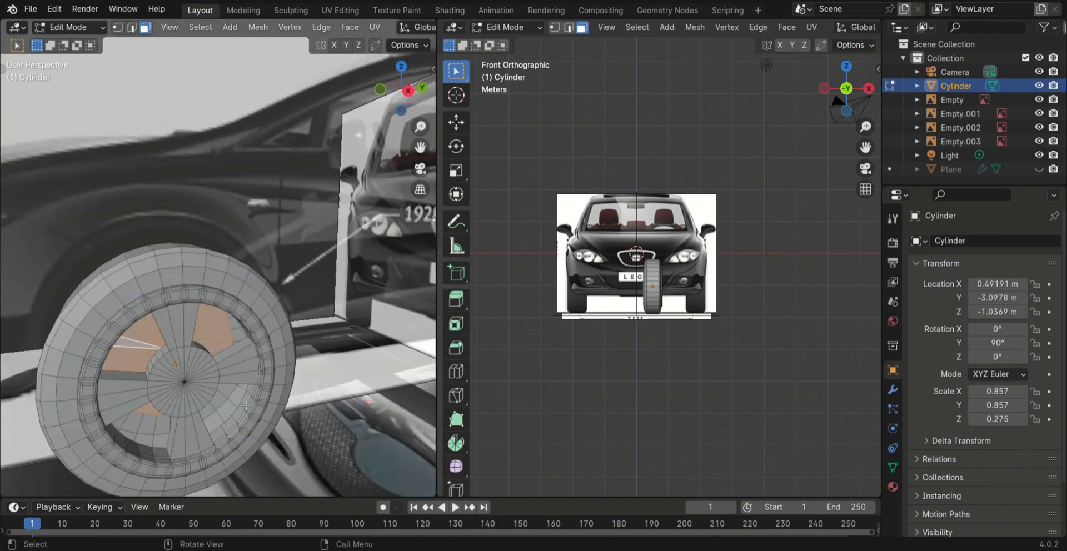
key(z)
click(160, 381)
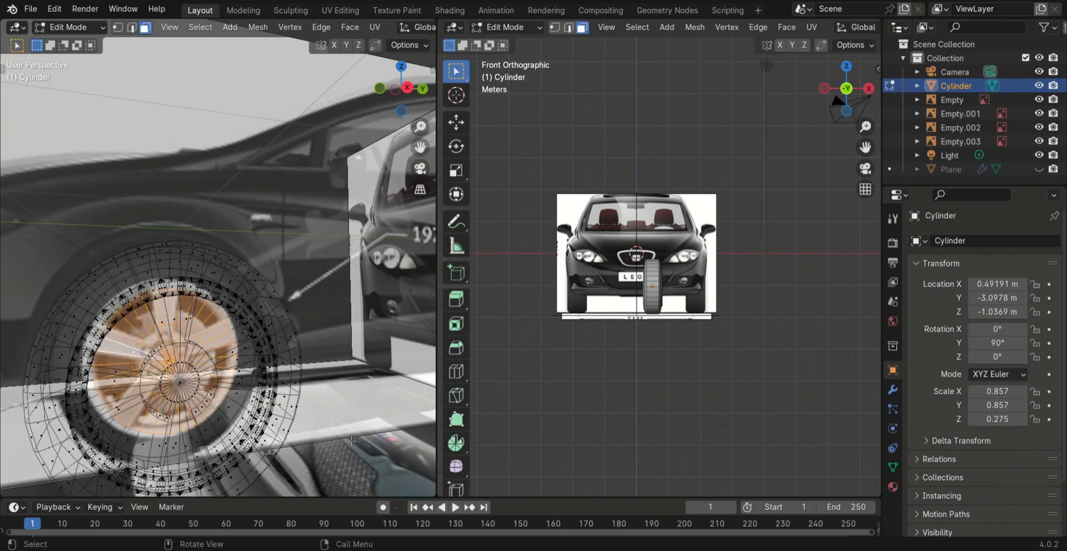
key(z)
click(422, 439)
scroll(356, 391, down, 2)
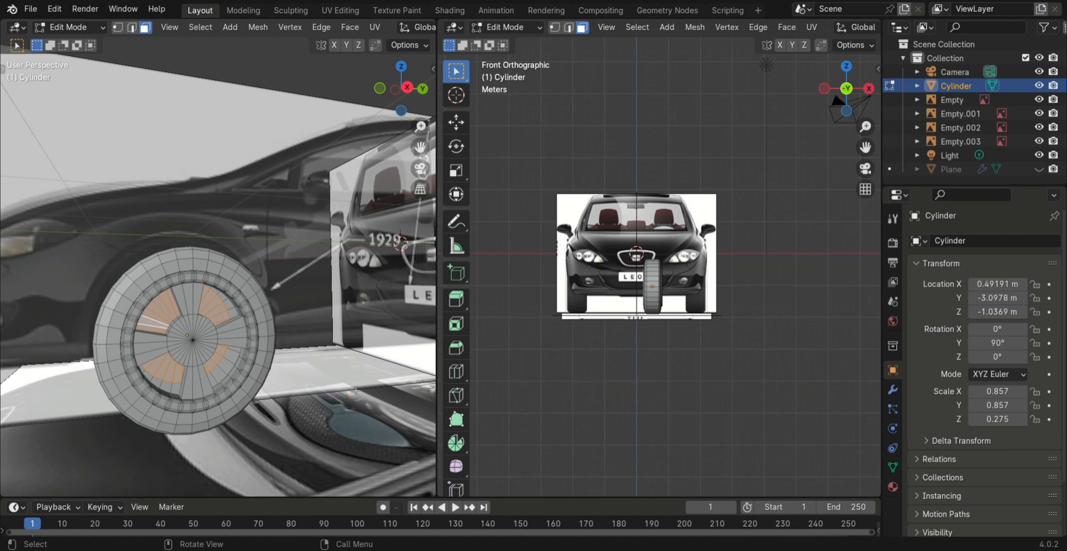
key(x)
key(f)
- Try to bevel the edge loops of the spoke openings, and return the wheel to Object Mode
key(2)
middle_drag(356, 391, 272, 410)
alt+click(149, 315)
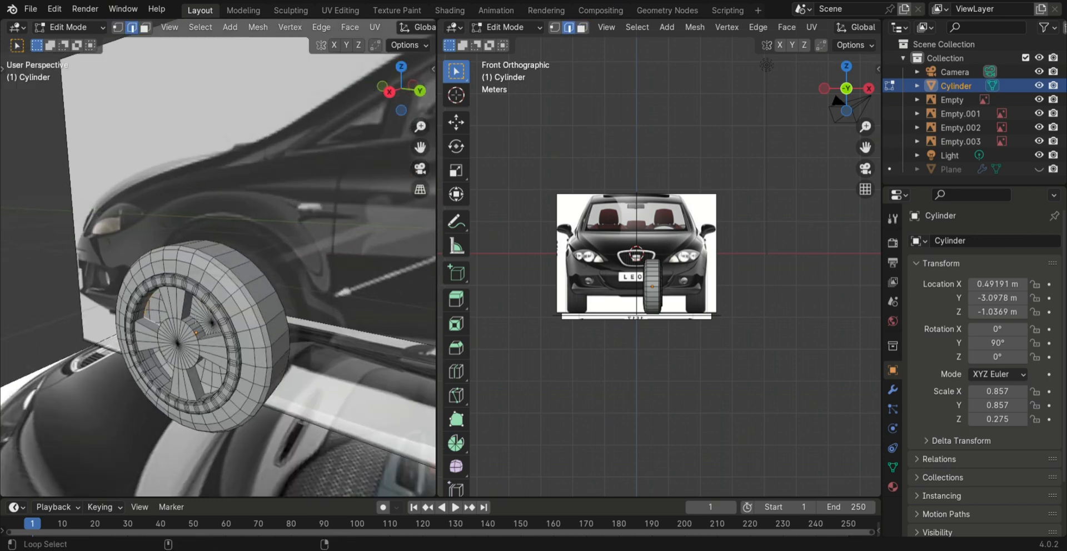
alt+shift+click(193, 311)
alt+shift+click(204, 380)
middle_drag(206, 380, 194, 393)
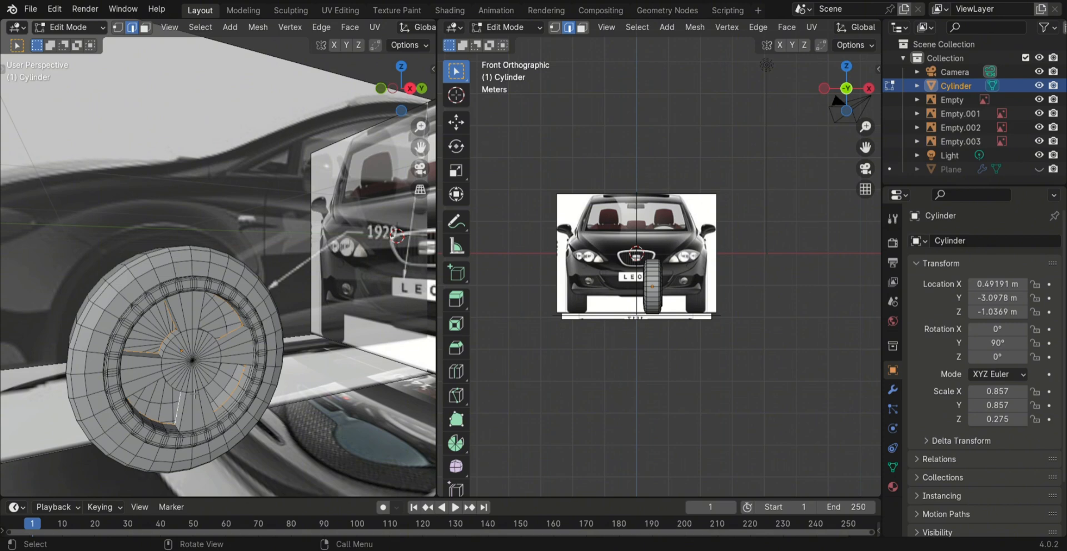
middle_drag(206, 388, 149, 388)
key(ctrl+b)
click(183, 387)
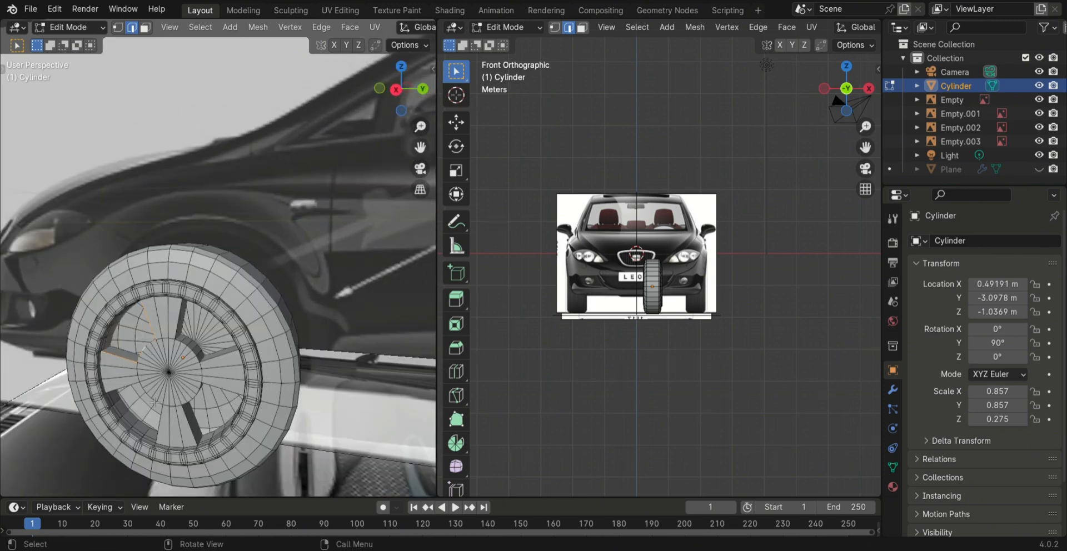
middle_drag(218, 411, 182, 410)
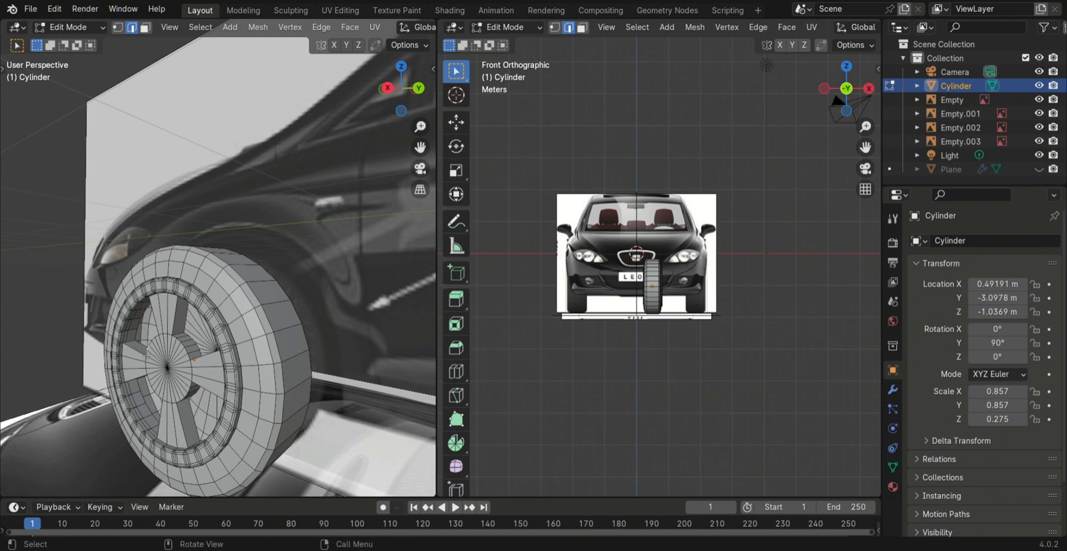
middle_drag(200, 406, 329, 426)
alt+click(145, 349)
key(Tab)
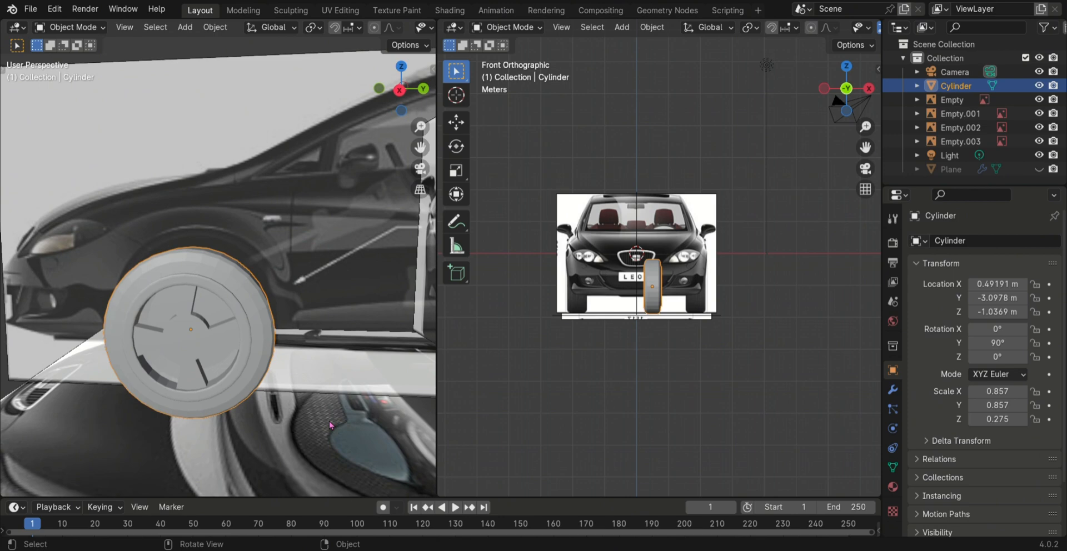
- Add a new mesh cylinder and set its Y rotation to 90°
scroll(336, 428, down, 4)
key(shift+a)
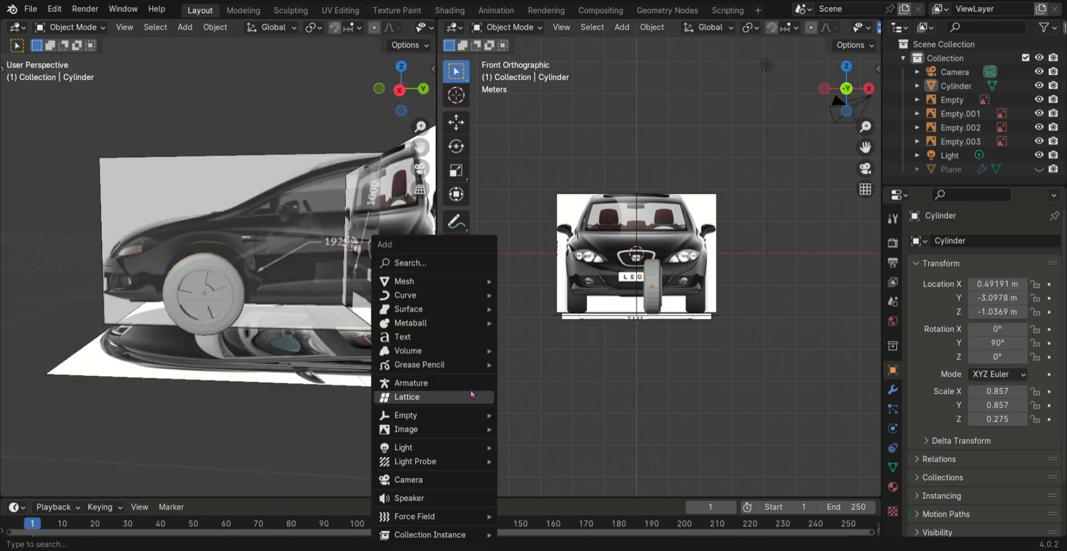
mouse_move(472, 280)
click(525, 349)
click(1009, 342)
text(90)
key(Return)
- Move the new cylinder over the front wheel, to about -3.11 m in Y and -1.08 m in Z
click(399, 89)
key(g)
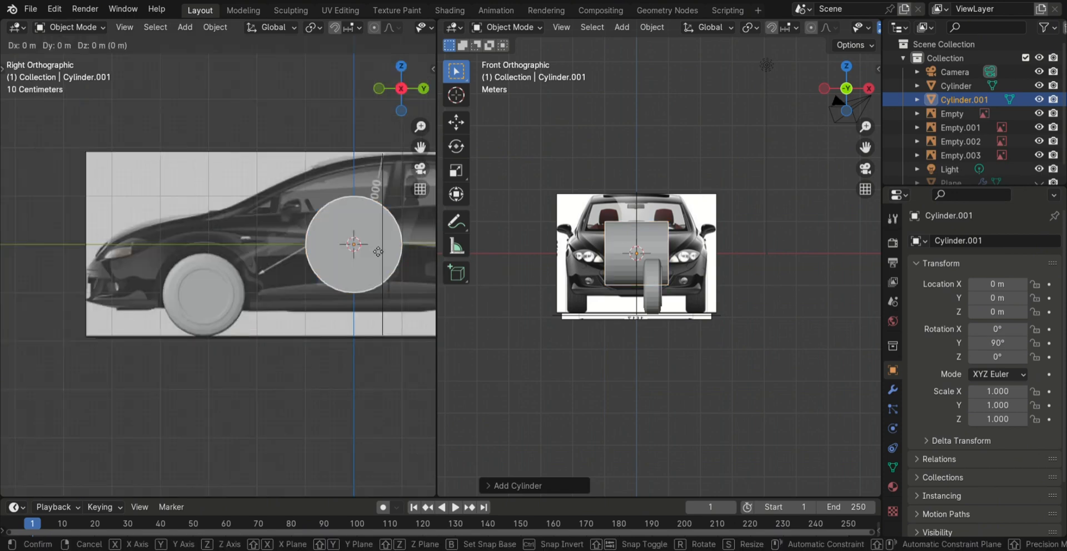
key(y)
click(227, 245)
key(g)
key(z)
click(229, 298)
- Try to narrow the new cylinder along X and raise it to about -1.03 m in Z, and undo those changes
key(s)
key(x)
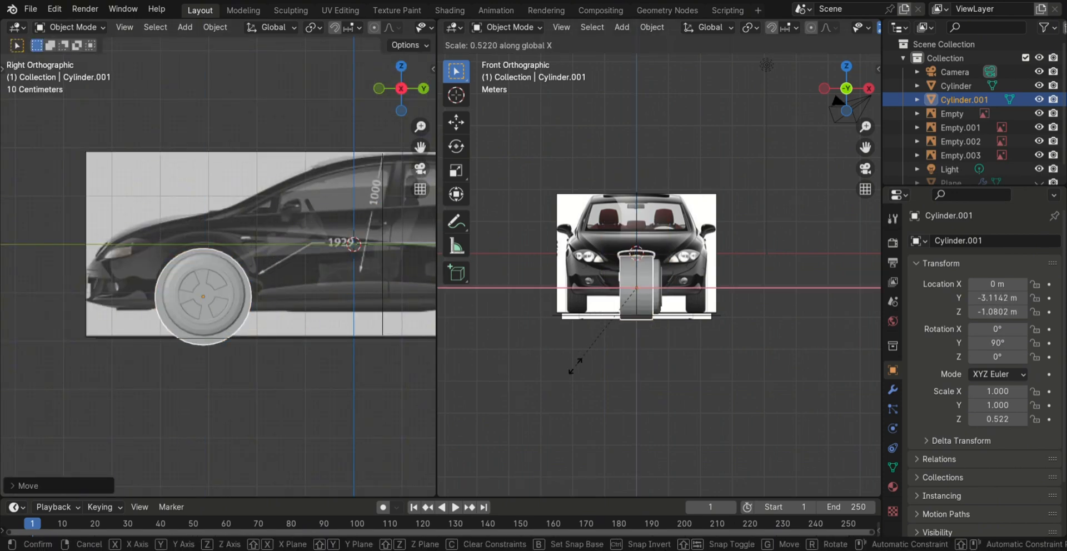
click(611, 359)
key(g)
key(z)
click(240, 338)
key(s)
key(x)
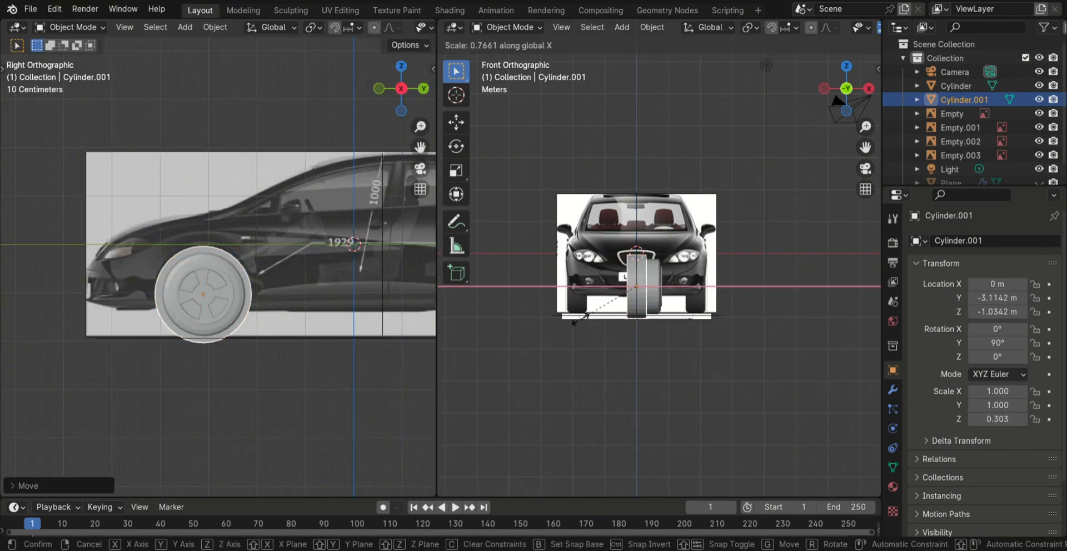
click(617, 277)
key(s)
right_click(618, 278)
key(ctrl+z)
key(ctrl+z)
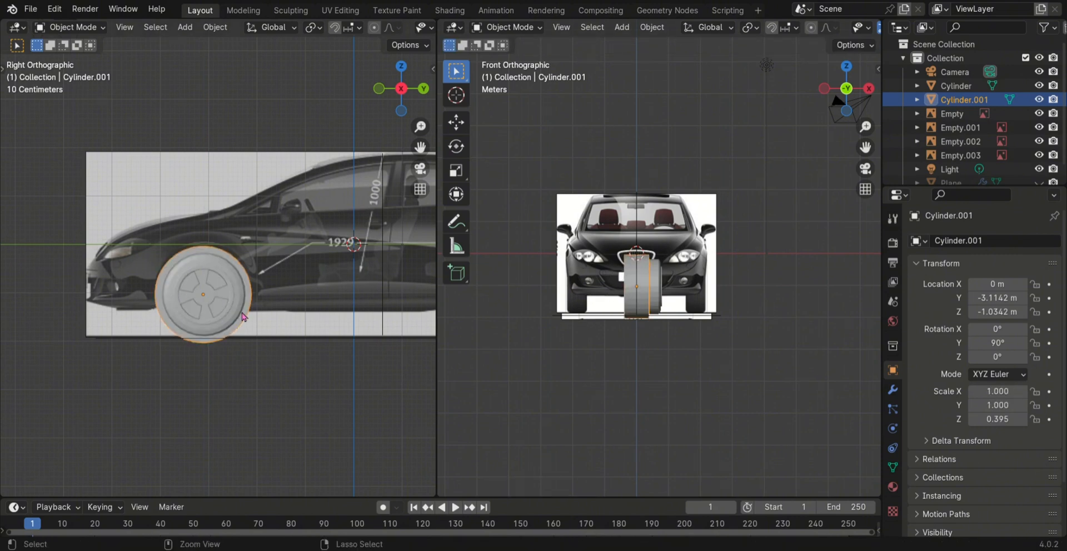
- Scale the new cylinder uniformly to about 0.374 and narrow it along X to about 0.198
key(s)
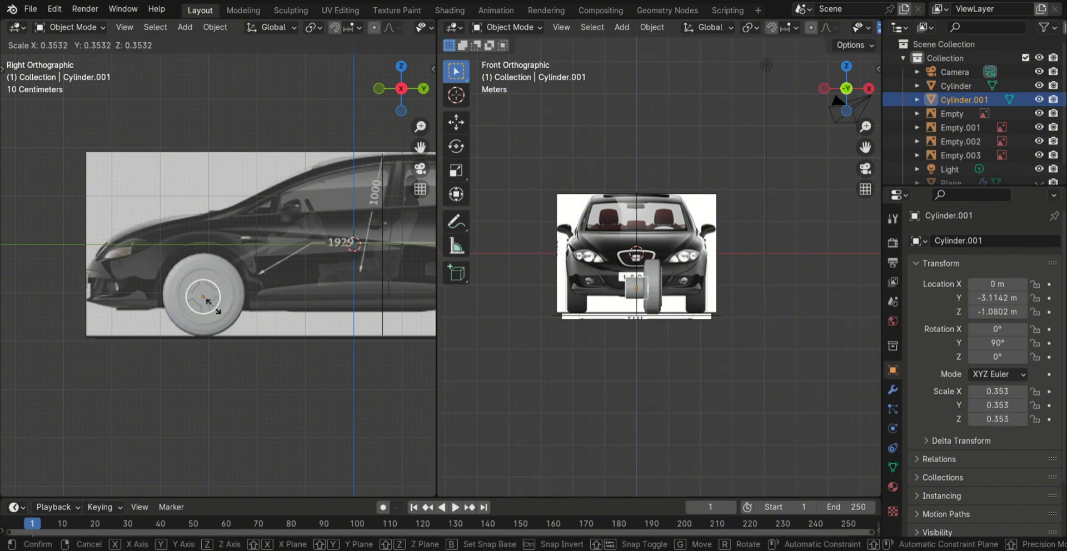
click(216, 314)
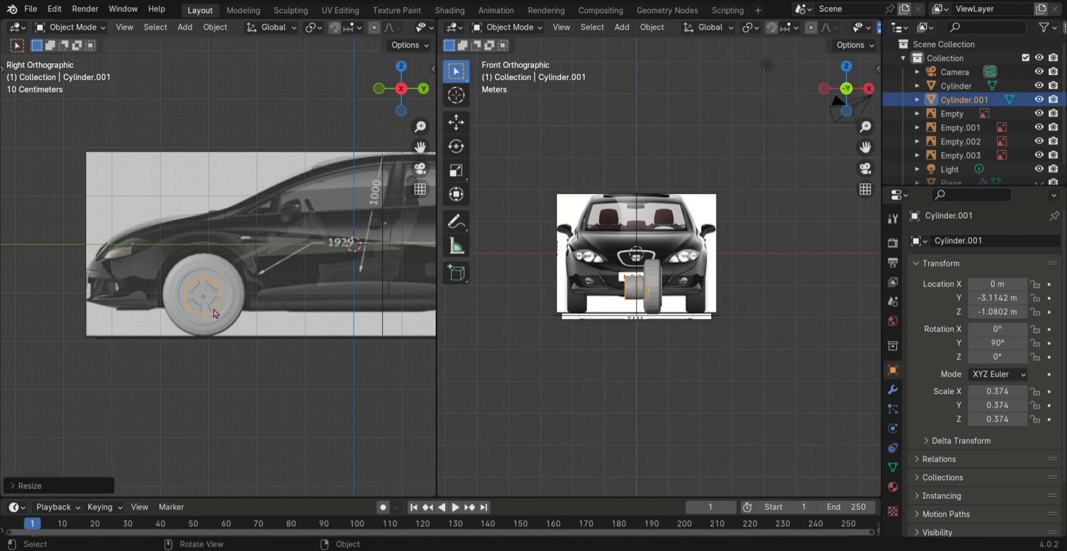
key(s)
key(x)
click(205, 306)
- Move the small cylinder along X to about 0.47 m so it sits inside the wheel
scroll(655, 334, up, 2)
key(g)
key(x)
click(675, 334)
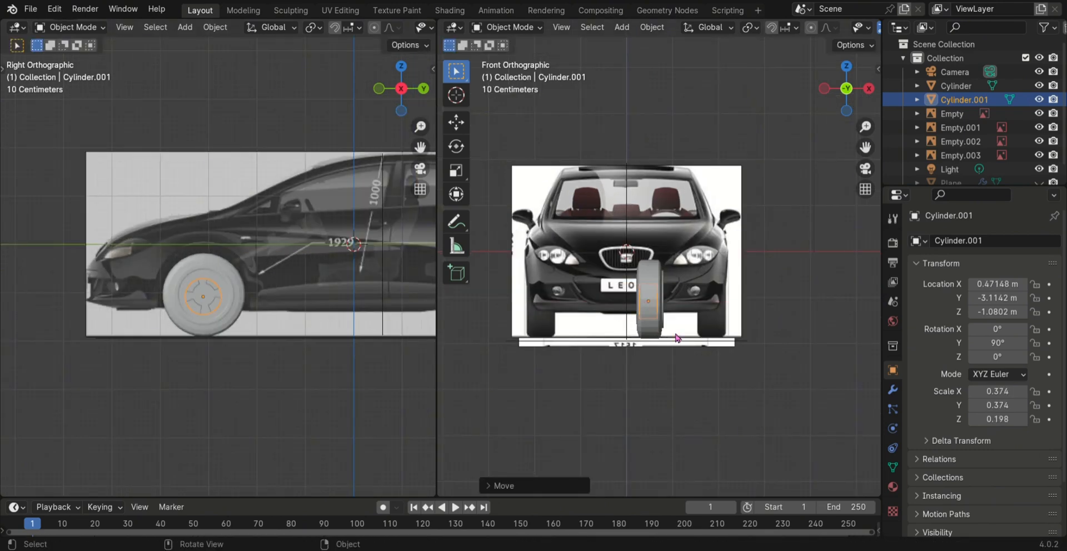
- Move the wheel and the small cylinder along X to about 1.83 m, over the front reference's tyre
click(658, 329)
key(g)
key(x)
click(720, 328)
click(649, 316)
key(g)
key(x)
click(712, 325)
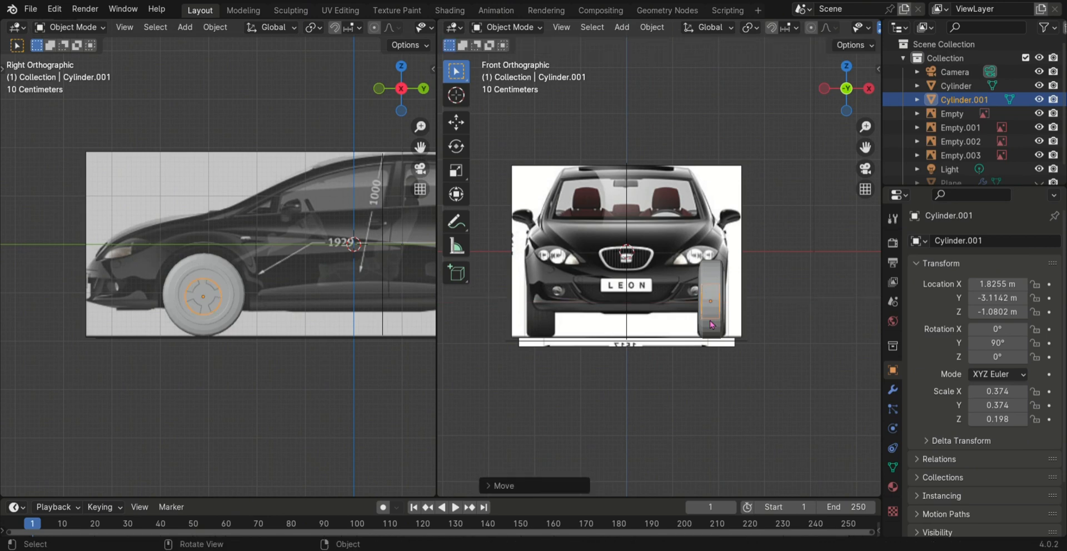
- Bevel the small inner cylinder's edges with 3 segments
middle_drag(233, 311, 269, 350)
key(Tab)
key(ctrl+b)
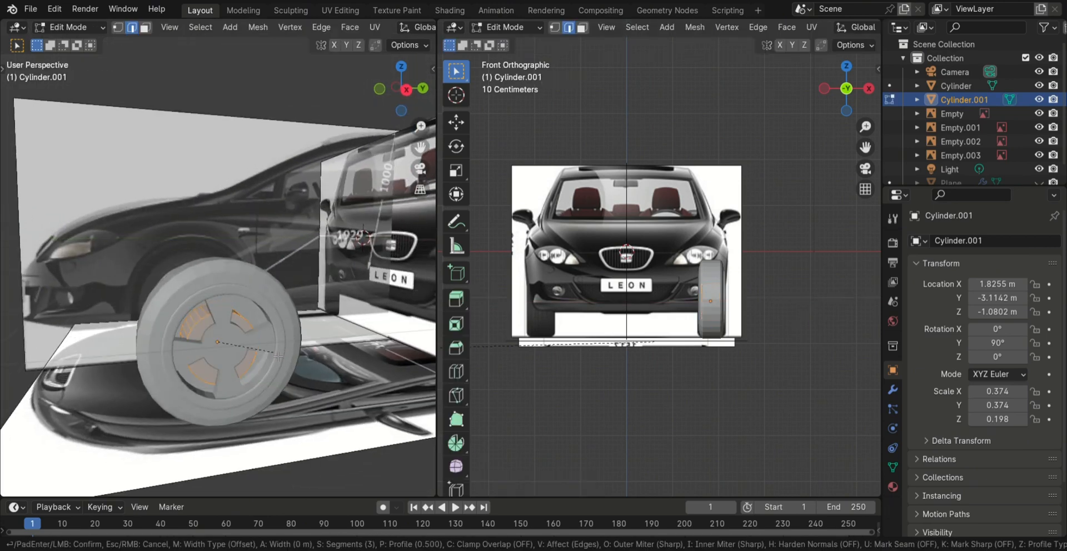
click(290, 359)
- Shift the inner cylinder's mesh along X and Y to line it up with the wheel's openings
middle_drag(321, 375, 295, 354)
key(s)
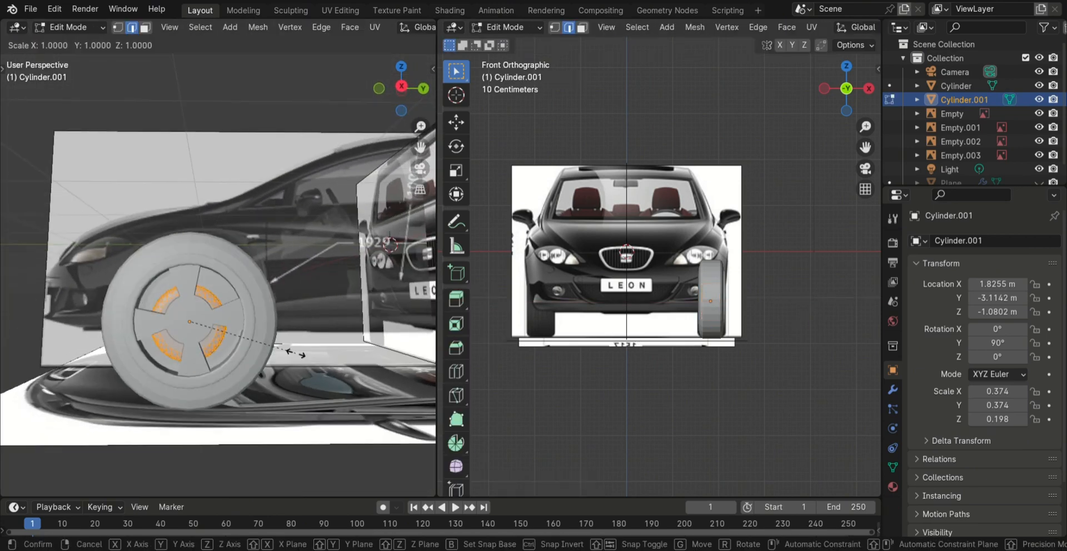
key(g)
key(x)
click(291, 358)
key(KP_3)
scroll(322, 381, up, 3)
key(g)
key(y)
click(323, 381)
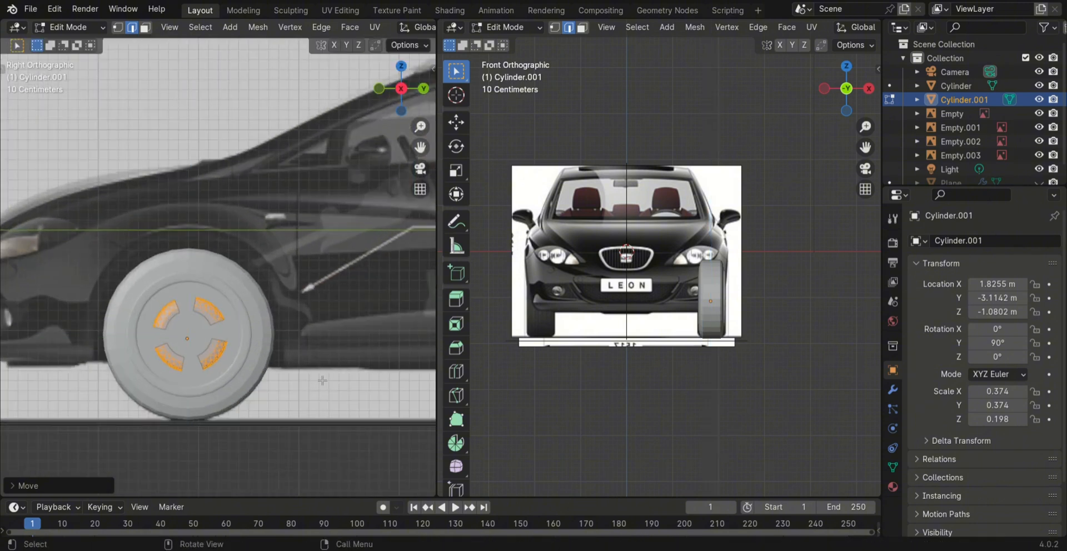
- Move the inner cylinder object along X to about 1.88 m
key(Tab)
middle_drag(323, 380, 312, 380)
key(g)
key(x)
click(310, 380)
scroll(310, 379, down, 1)
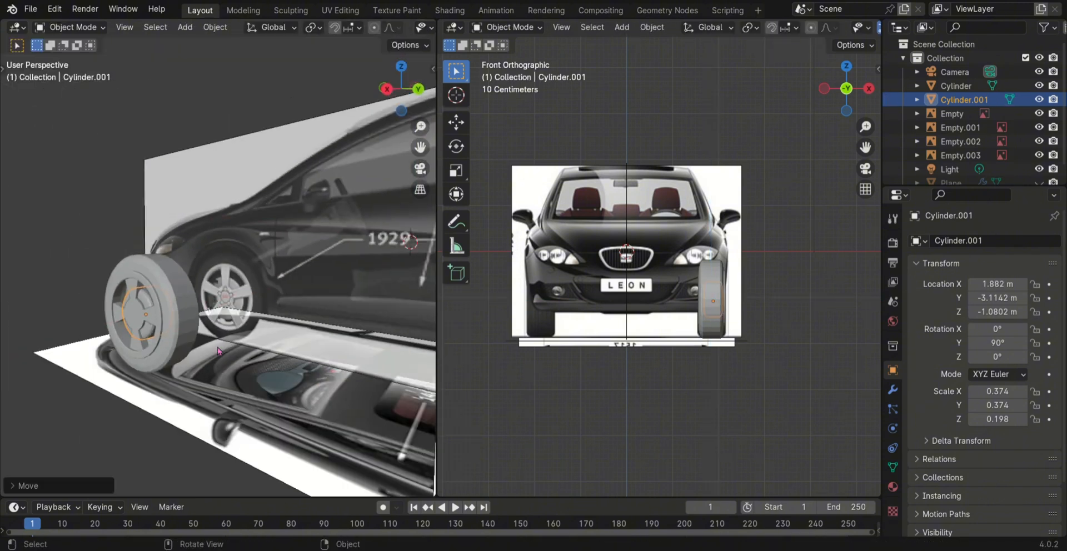
- Select the inner cylinder together with the wheel and join them into a single object
middle_drag(184, 317, 271, 354)
click(270, 354)
key(Tab)
middle_drag(314, 394, 229, 337)
key(Tab)
click(229, 337)
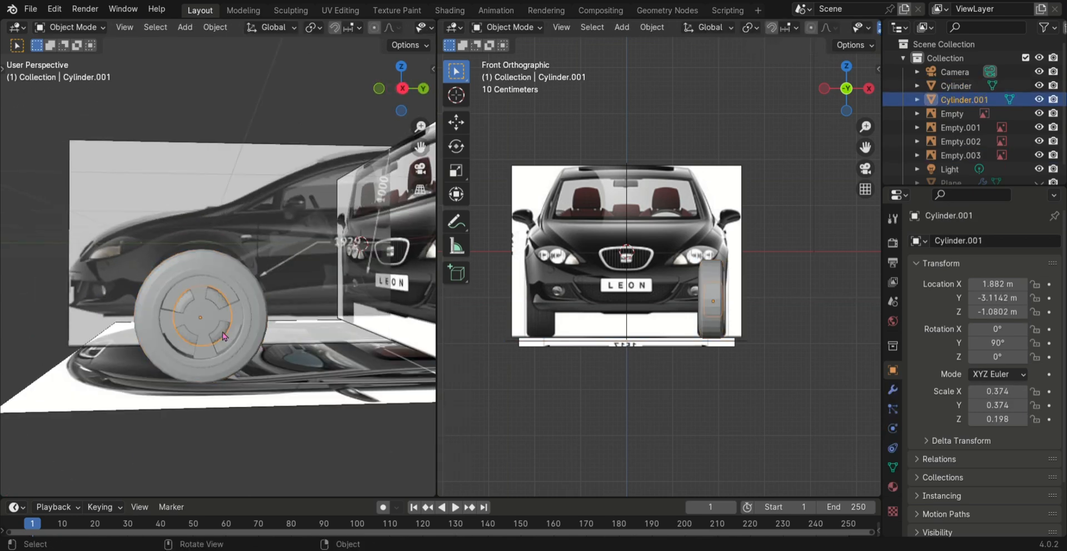
shift+click(236, 362)
key(ctrl+j)
scroll(244, 365, up, 1)
- Unhide the Plane car body and set the second viewport back to the front view
middle_drag(270, 368, 328, 364)
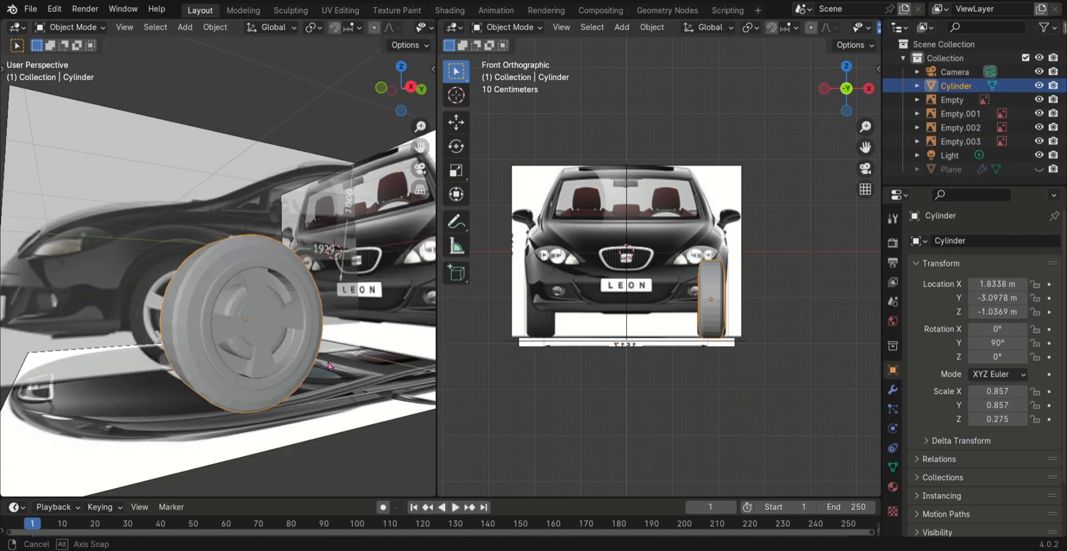
scroll(328, 364, down, 1)
middle_drag(776, 339, 754, 356)
click(841, 92)
click(1038, 169)
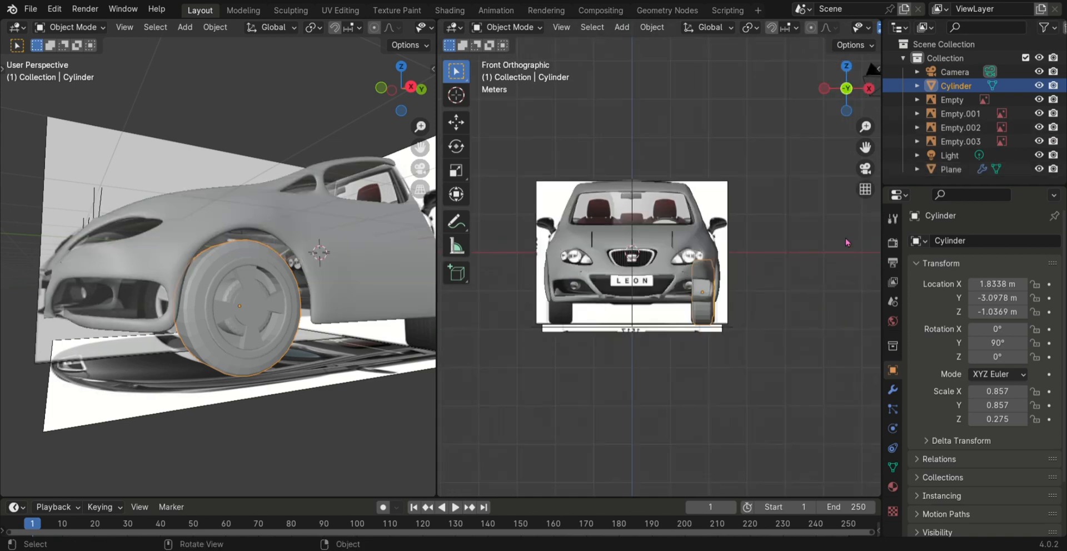
- Add a Mirror modifier to the front wheel cylinder
middle_drag(848, 242, 795, 267)
click(848, 89)
click(868, 88)
click(410, 87)
click(402, 88)
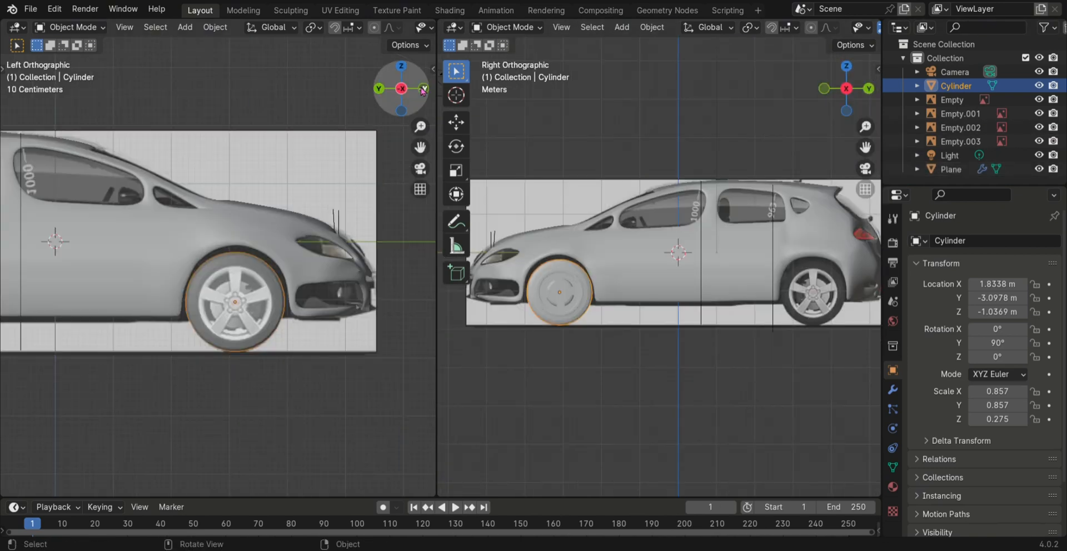
click(422, 89)
click(892, 389)
click(968, 240)
mouse_move(968, 243)
click(824, 339)
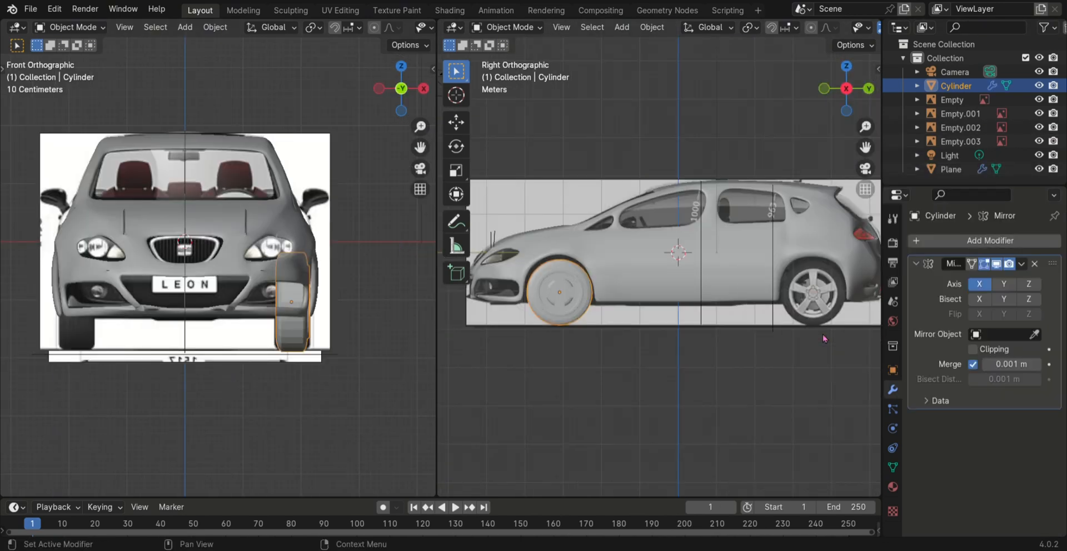
- Set the Plane car body as the mirror object of the wheel's Mirror modifier
click(1001, 334)
click(987, 442)
click(576, 363)
middle_drag(275, 334, 121, 325)
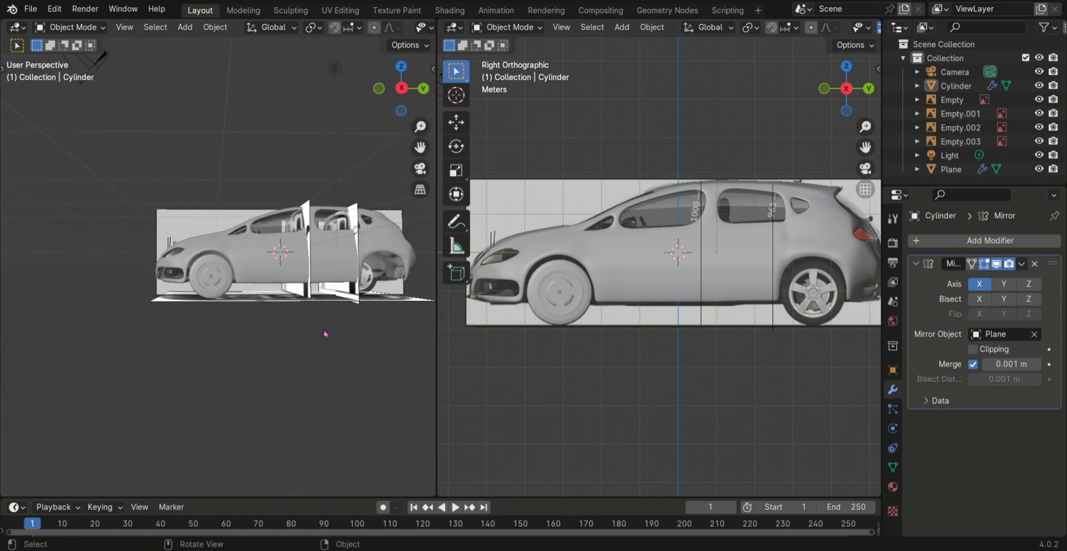
- Duplicate the front wheel and move the copy along Y until it sits in the rear wheel arch
shift+click(220, 282)
key(shift+d)
key(y)
click(389, 281)
scroll(813, 171, down, 2)
key(g)
key(y)
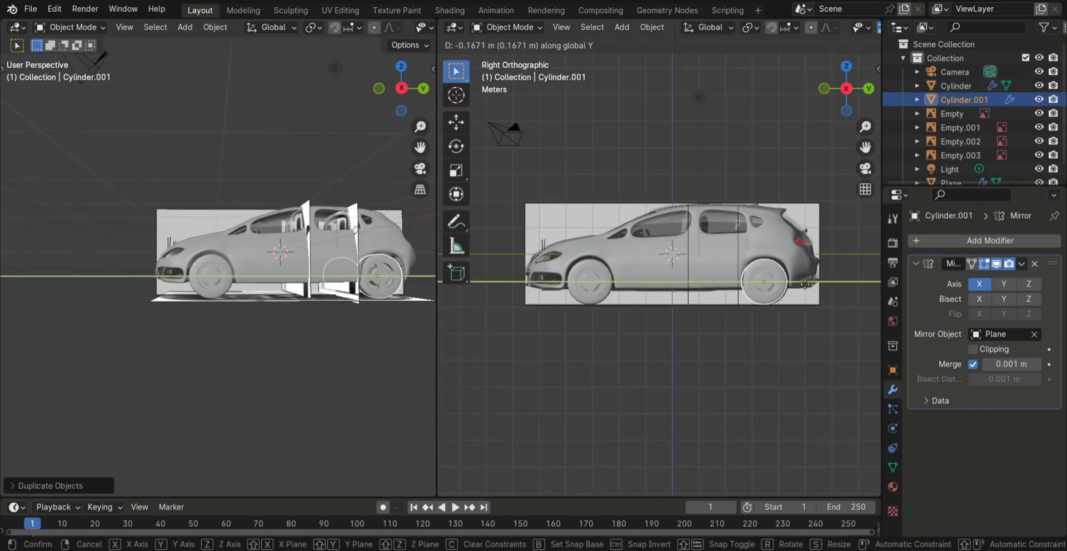
click(809, 285)
click(771, 369)
- Hide all four reference images, Empty through Empty.003, to view the car model alone
scroll(771, 369, down, 1)
drag(1038, 155, 1039, 114)
scroll(783, 295, down, 2)
middle_drag(311, 280, 21, 282)
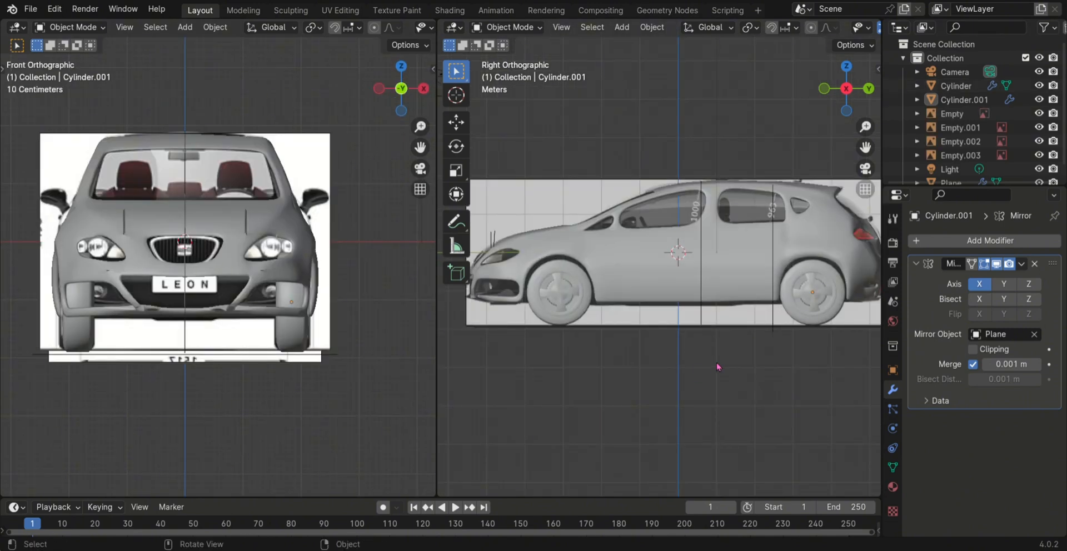
click(1038, 114)
click(1039, 127)
click(1038, 141)
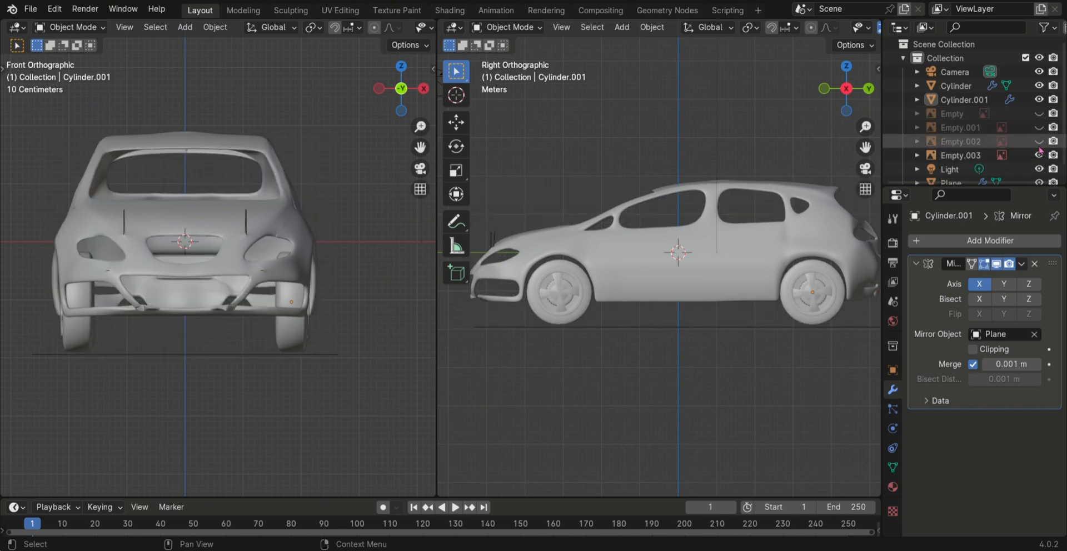
click(1038, 155)
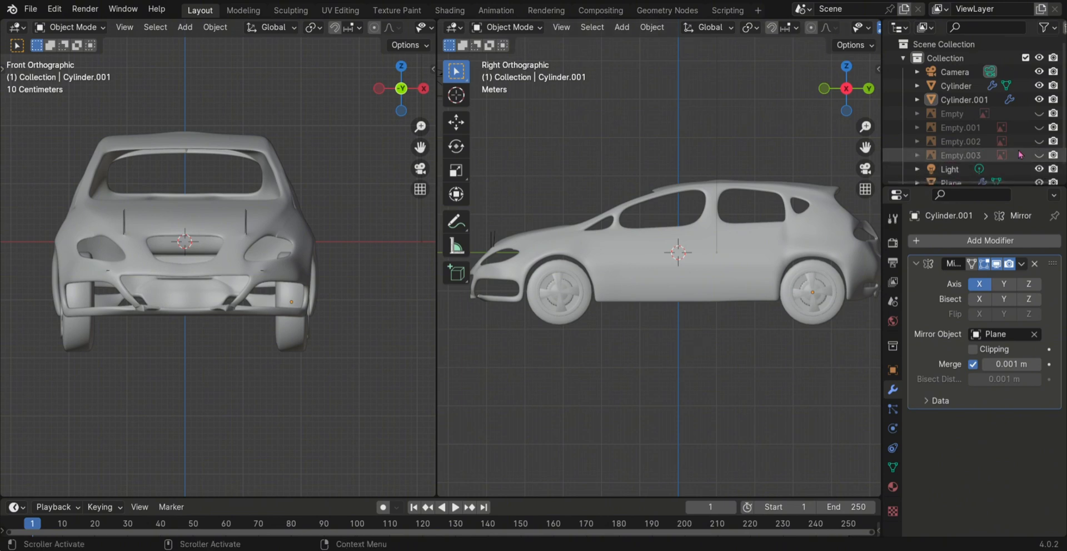
- Show the four reference images, Empty.003 through Empty, again in the viewports
click(1039, 155)
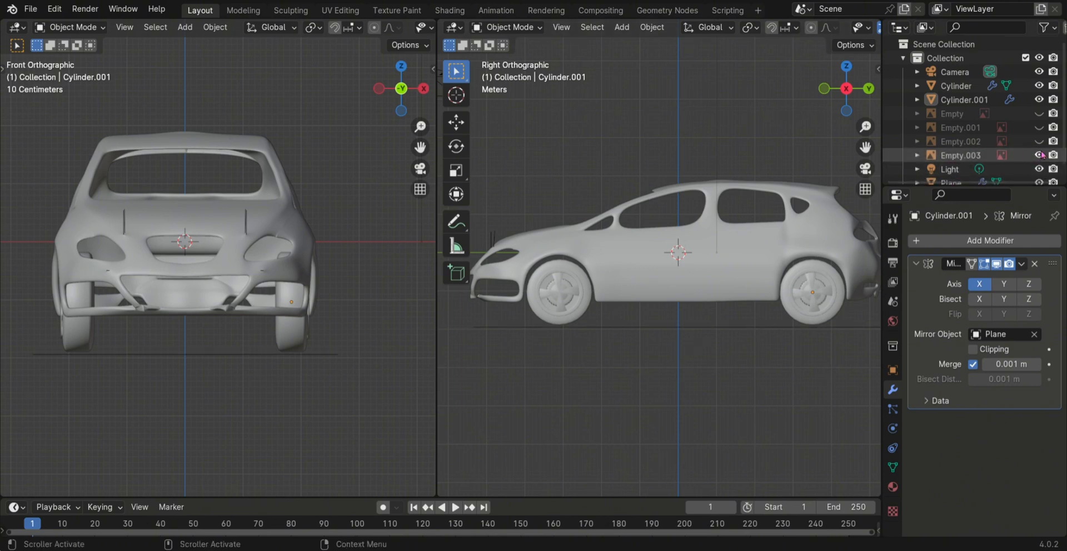
click(1039, 142)
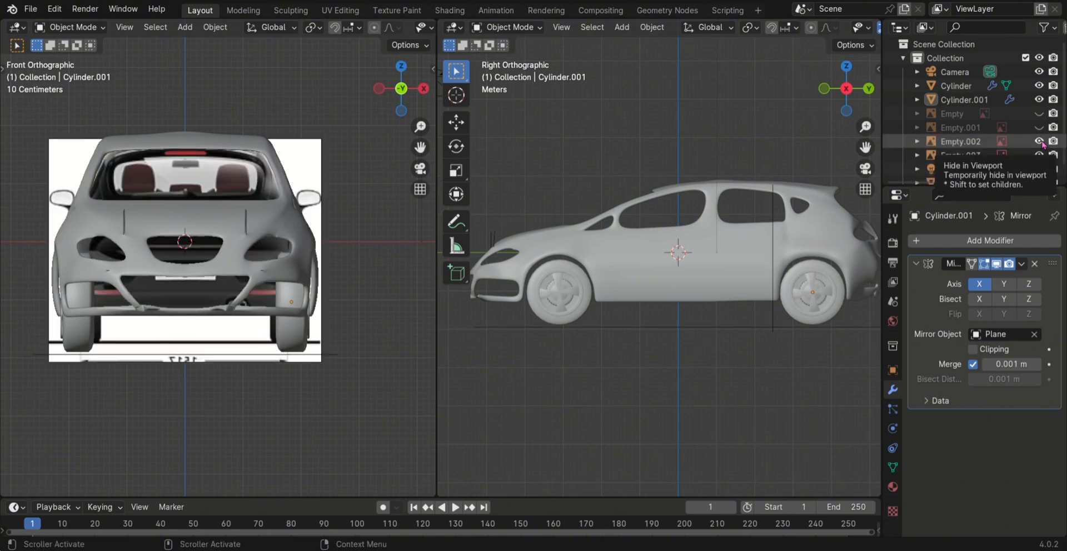
click(1038, 127)
click(1039, 114)
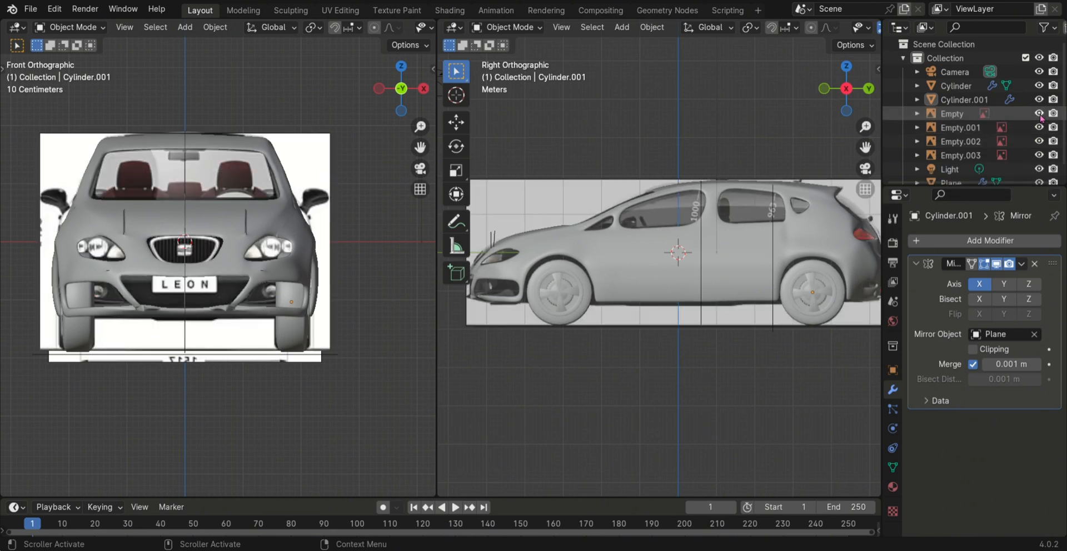
- Hide the front, side and rear reference images (Empty, Empty.001 and Empty.002) and look over the car
click(1039, 114)
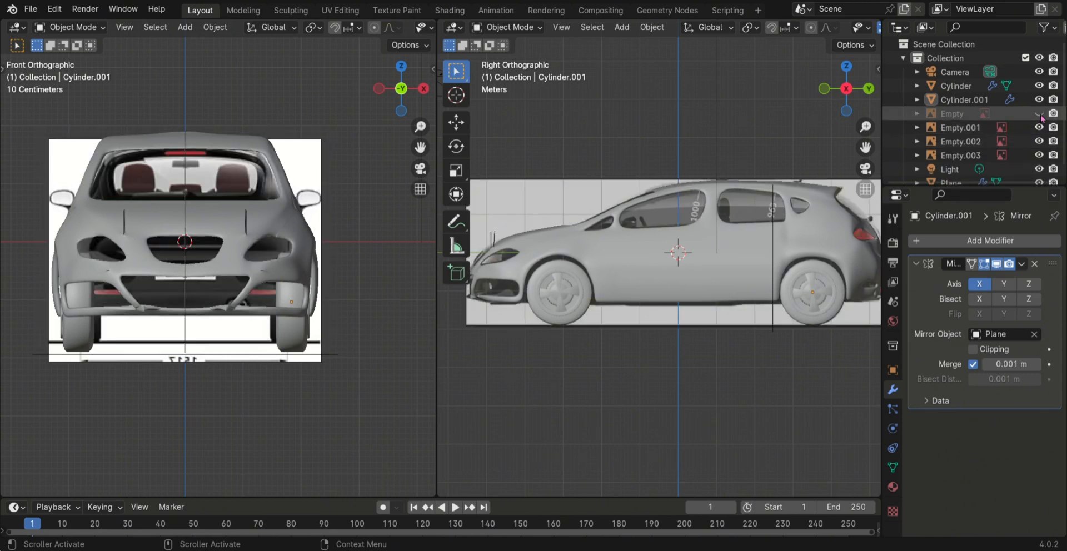
middle_drag(697, 341, 676, 377)
click(1039, 128)
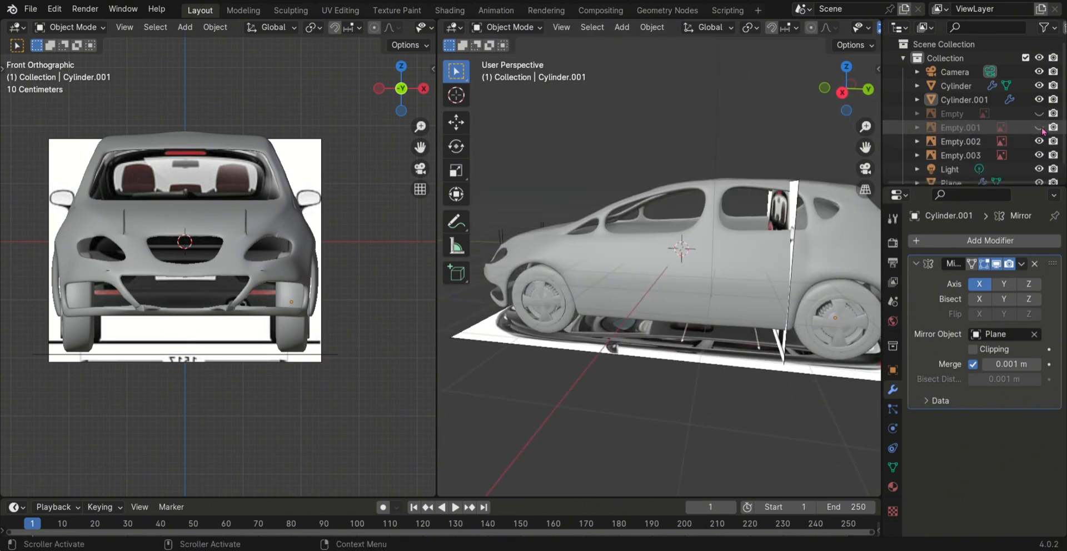
click(1037, 143)
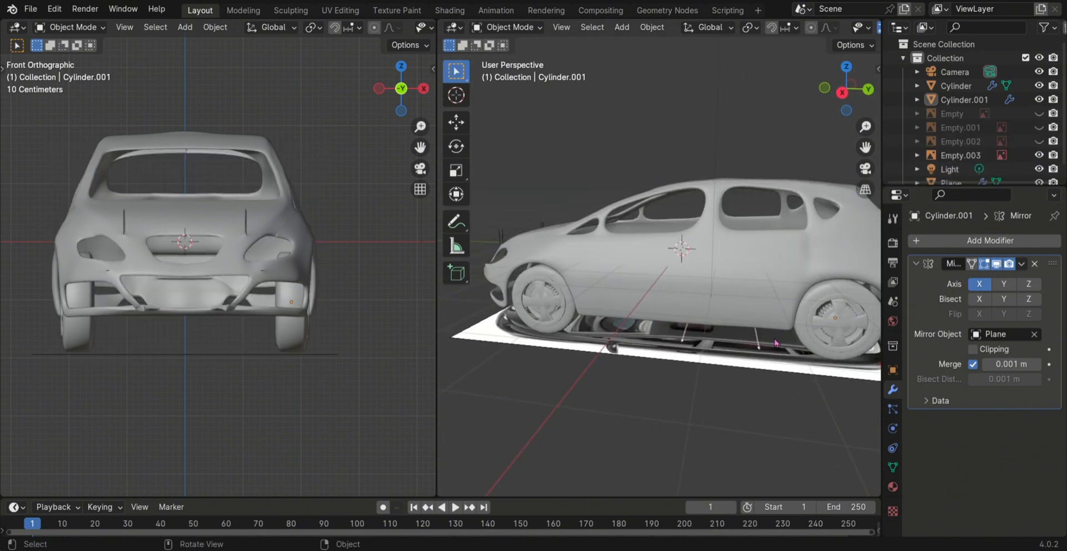
middle_drag(768, 364, 724, 396)
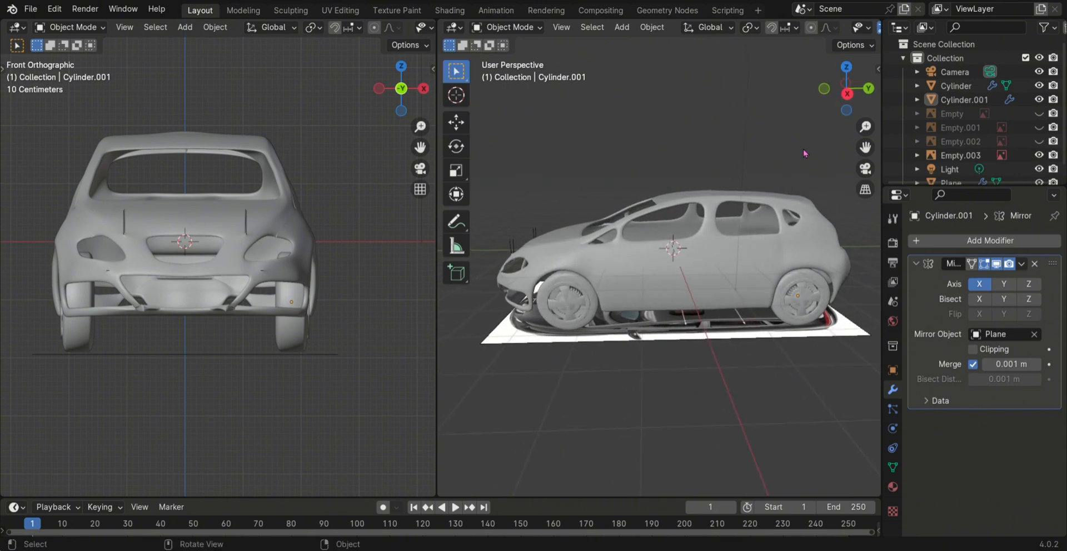
click(846, 94)
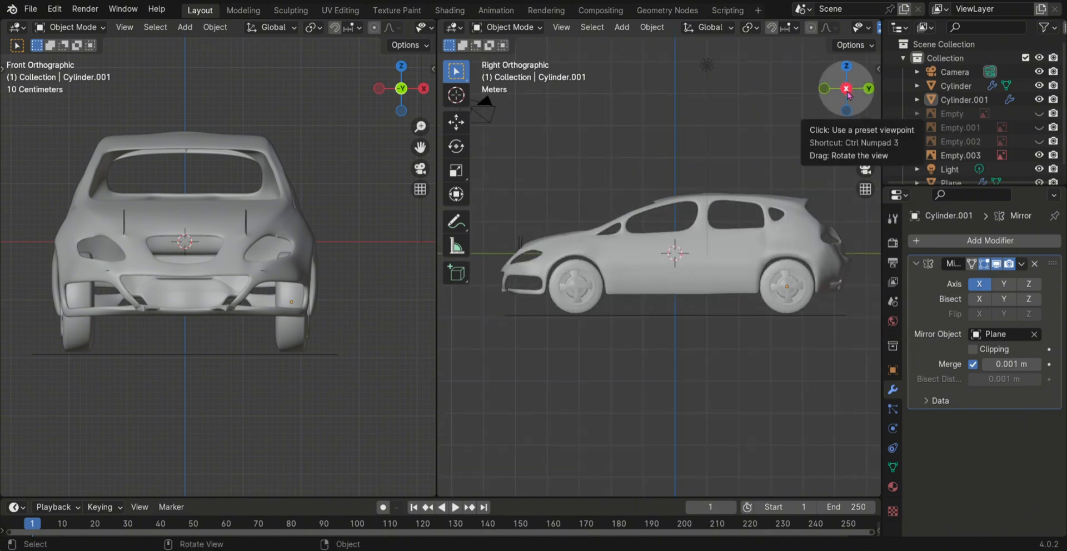
middle_drag(673, 411, 716, 430)
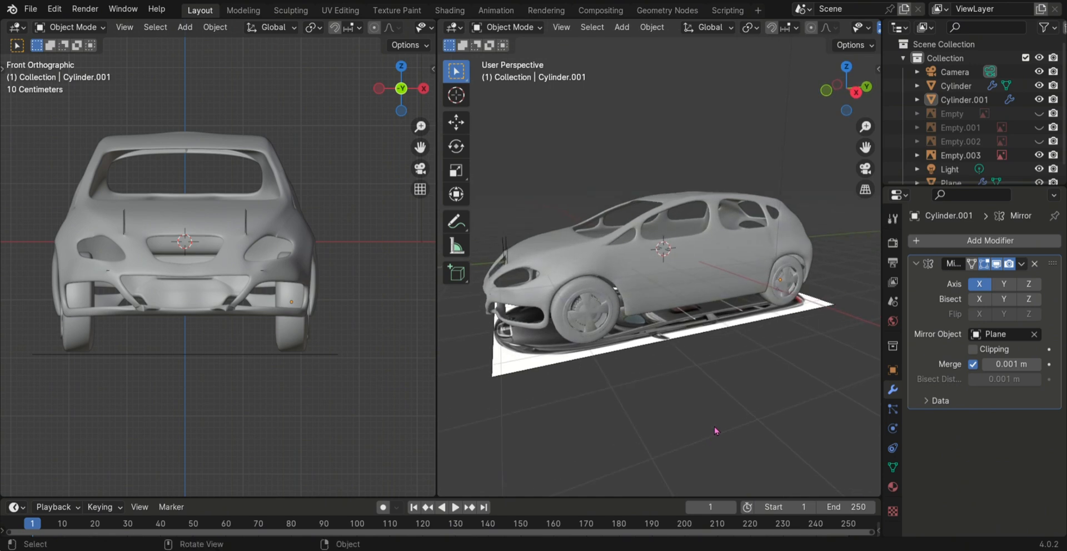
- Select the Plane car body and enter Edit Mode close to its headlight opening
click(300, 236)
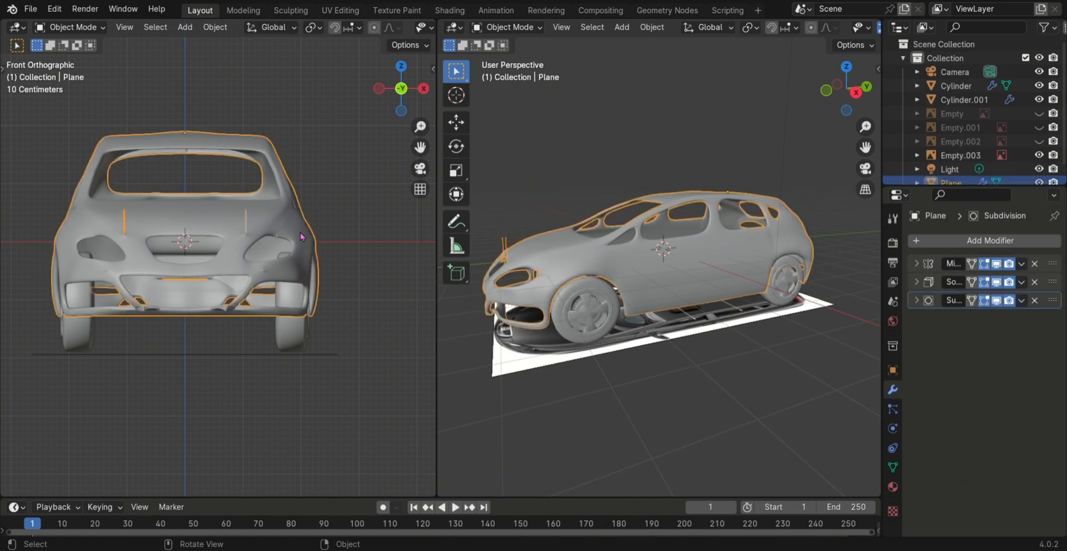
key(Tab)
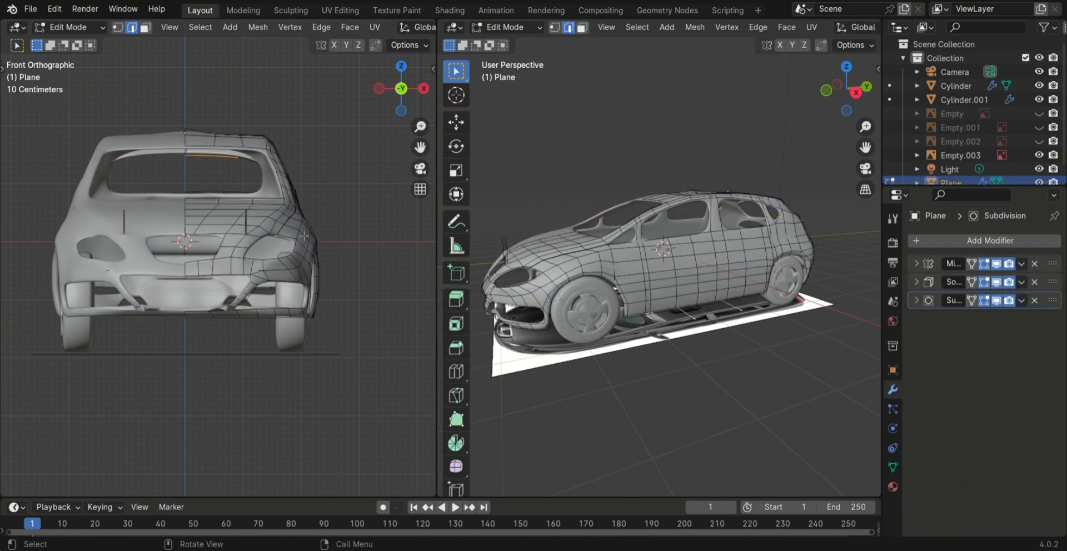
scroll(310, 251, up, 3)
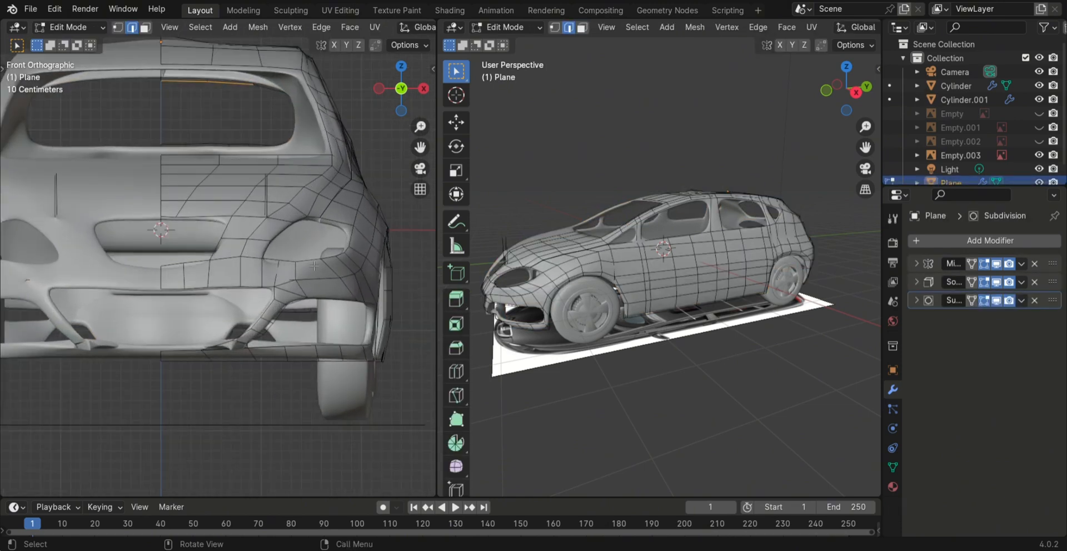
scroll(359, 326, up, 1)
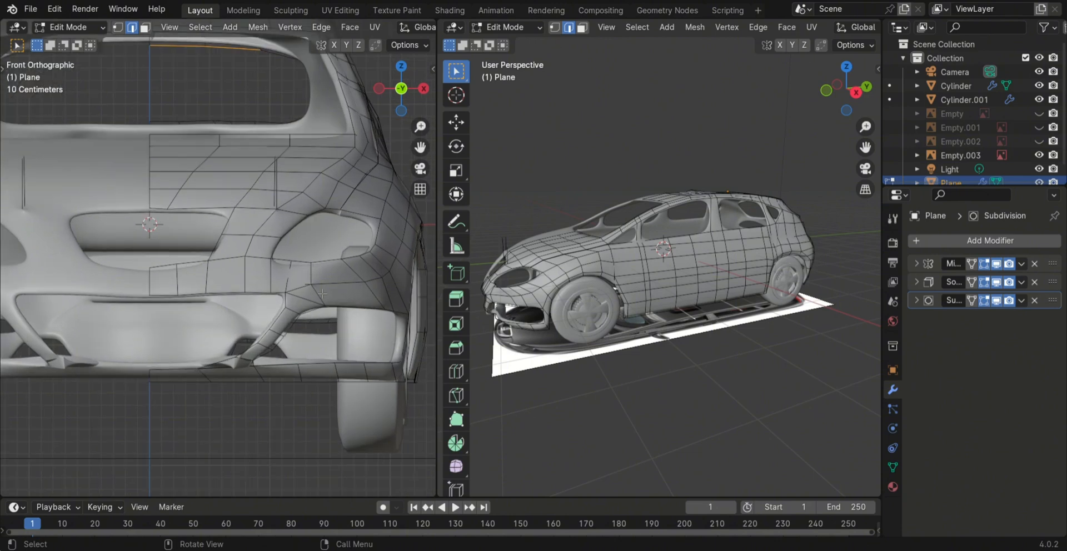
- Try filling the edge loop around the headlight opening with a face, undoing each fill
alt+click(317, 268)
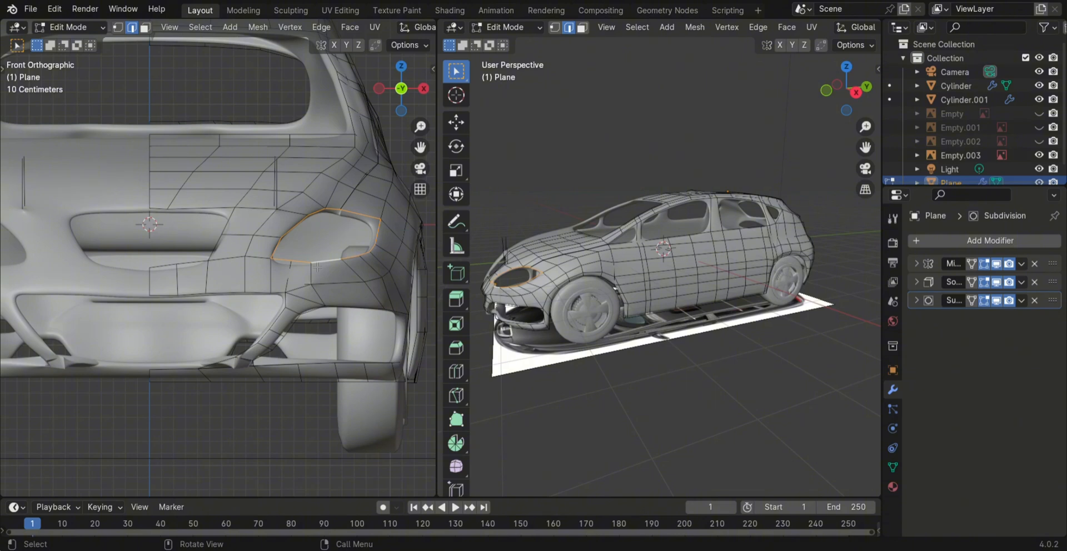
key(f)
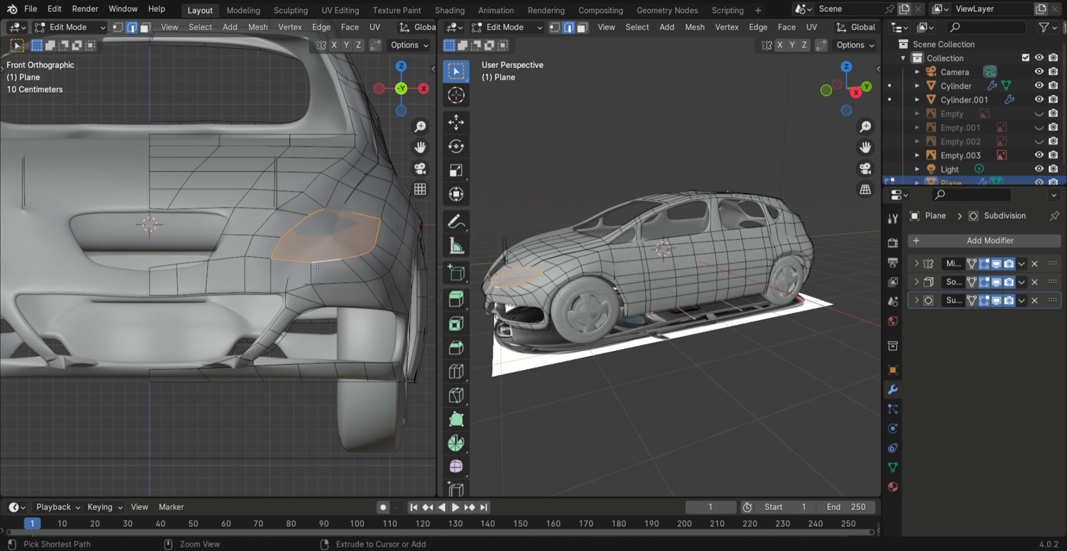
key(ctrl+z)
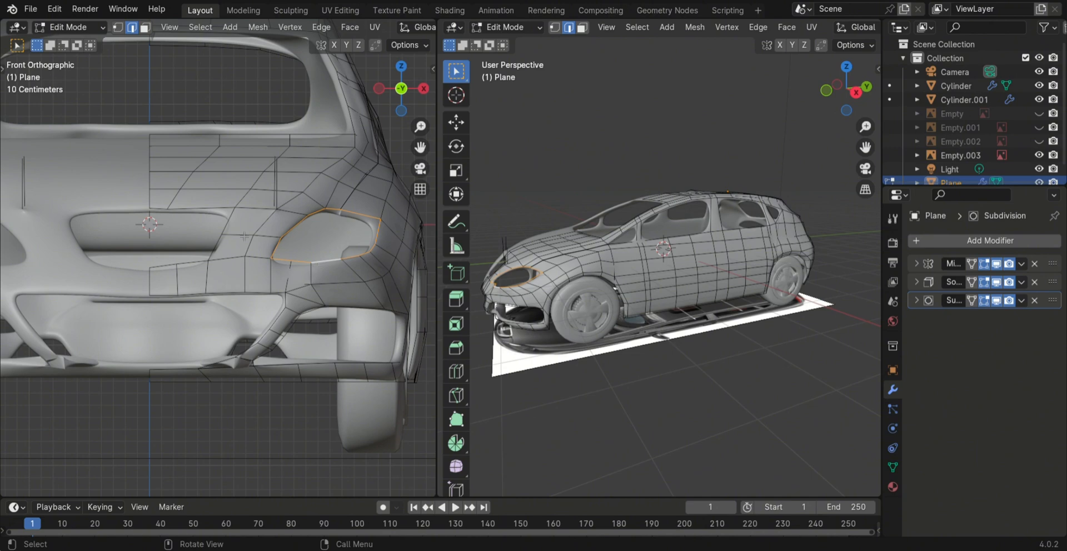
key(ctrl+e)
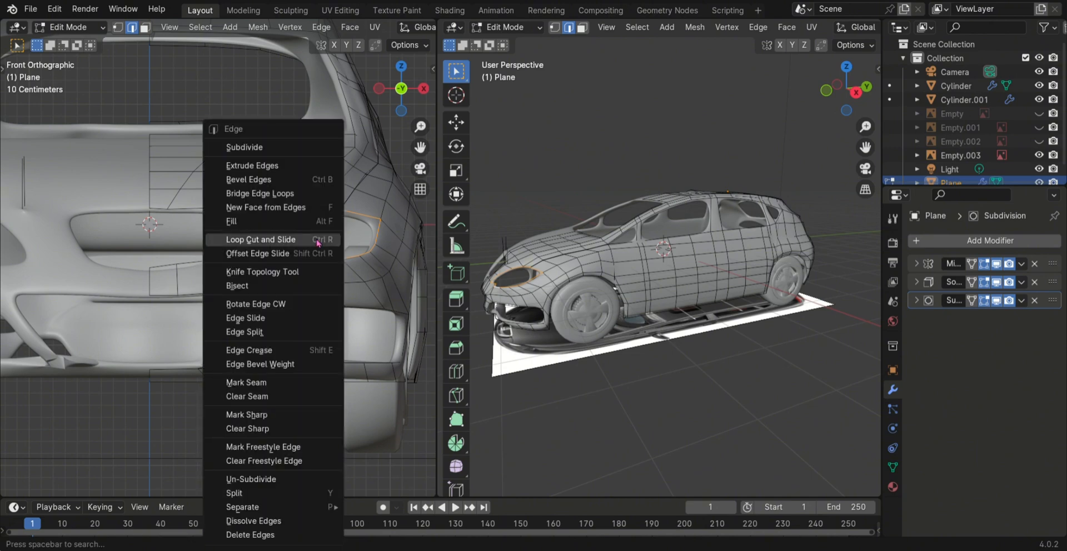
click(361, 244)
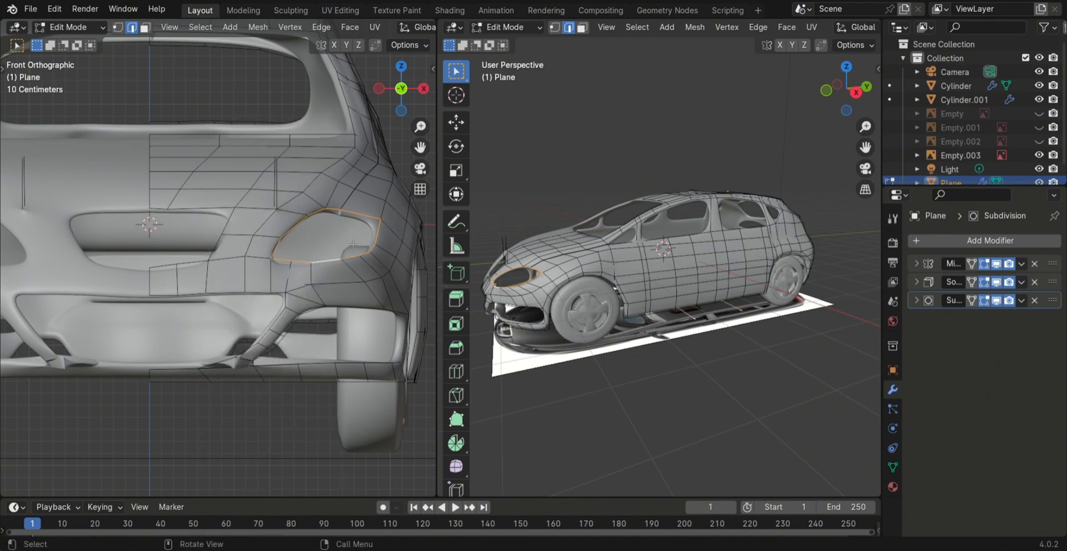
key(alt+a)
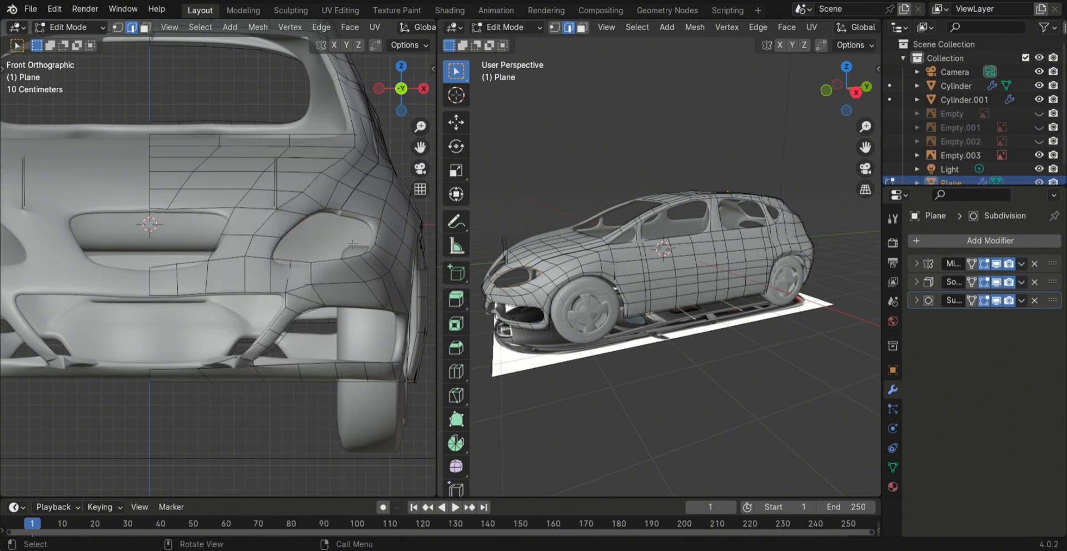
alt+click(310, 268)
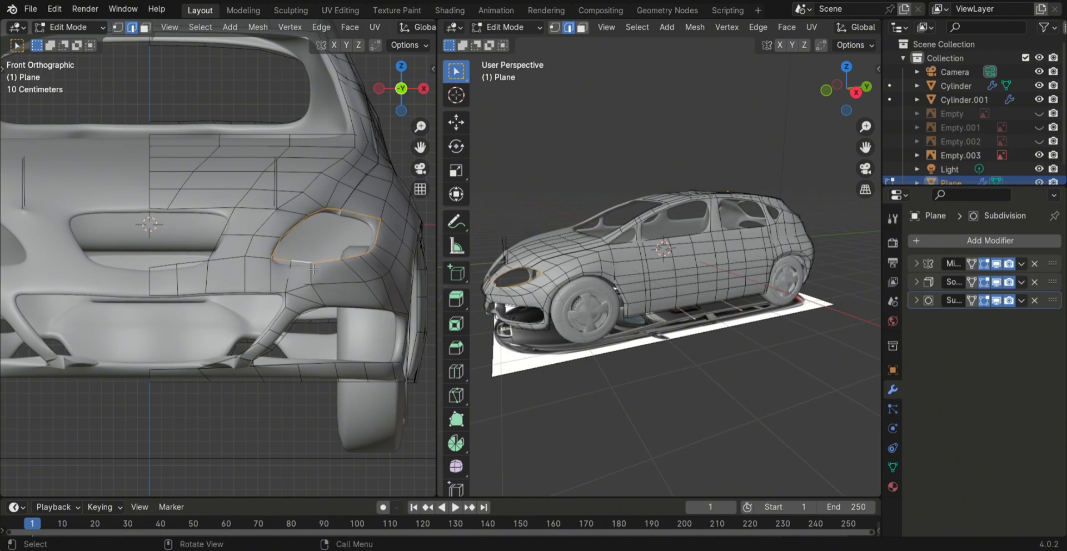
key(f)
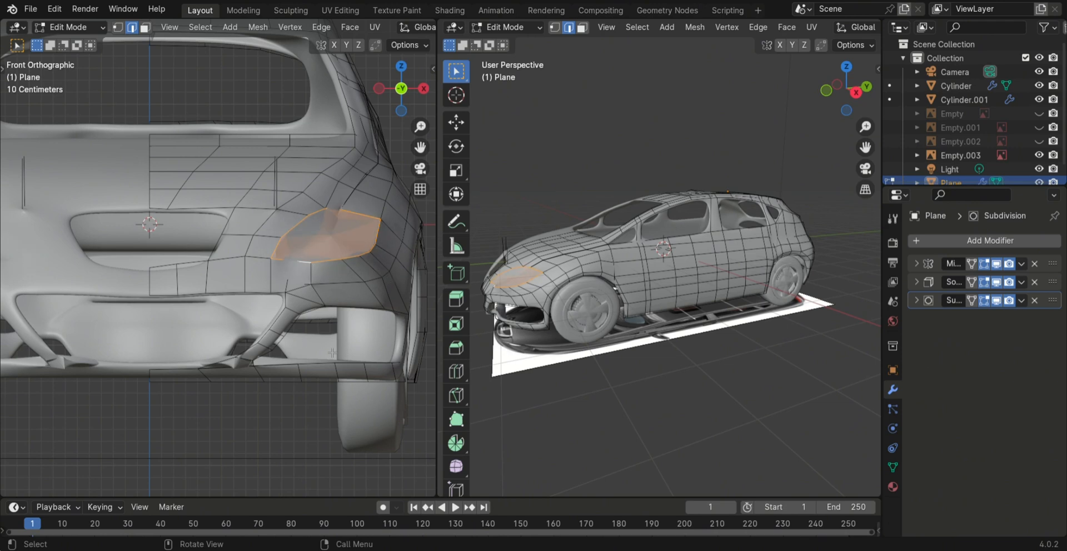
key(ctrl+z)
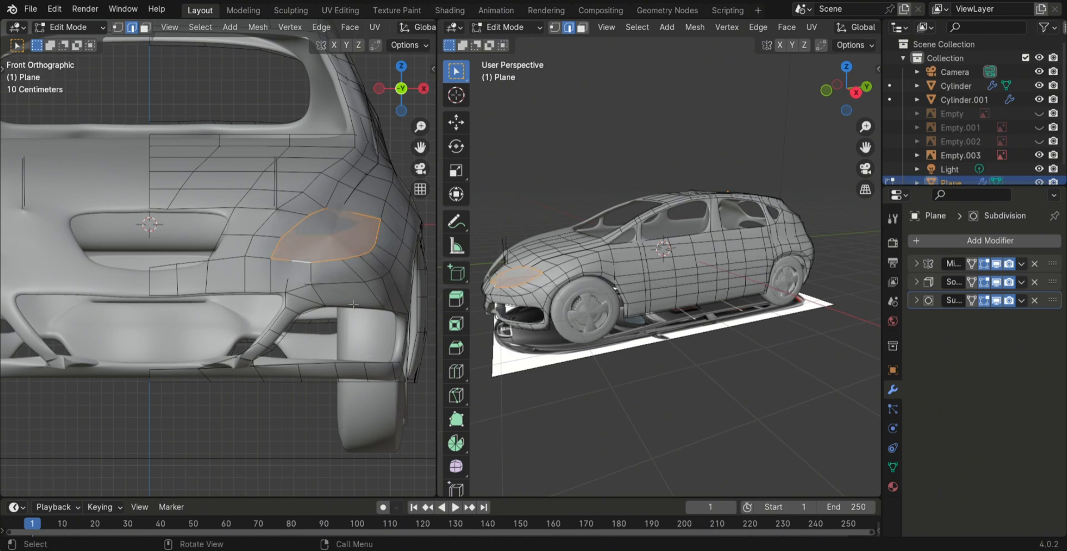
key(ctrl+z)
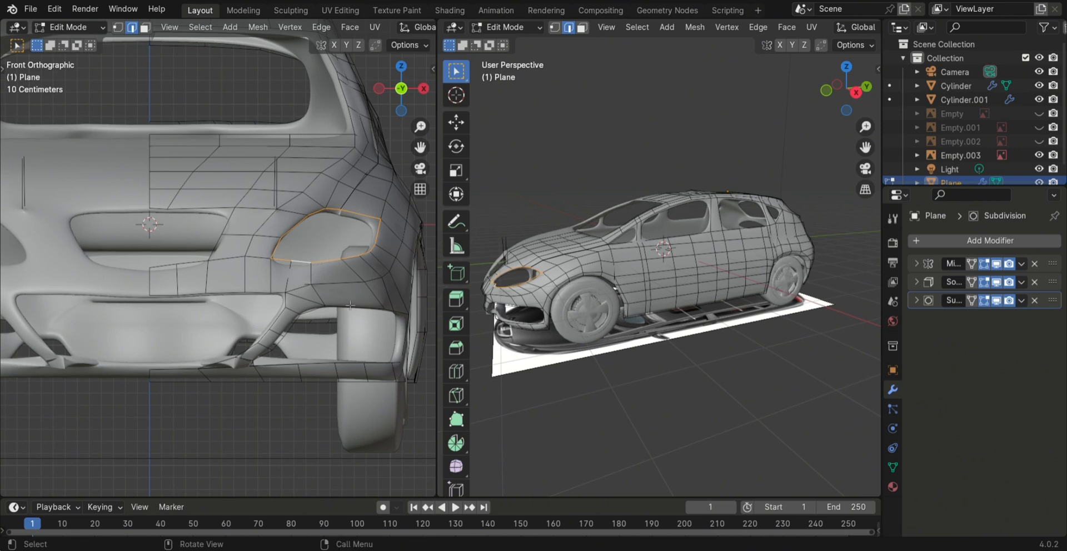
- Select the edge loop around the headlight opening and fill it with a single face
click(329, 416)
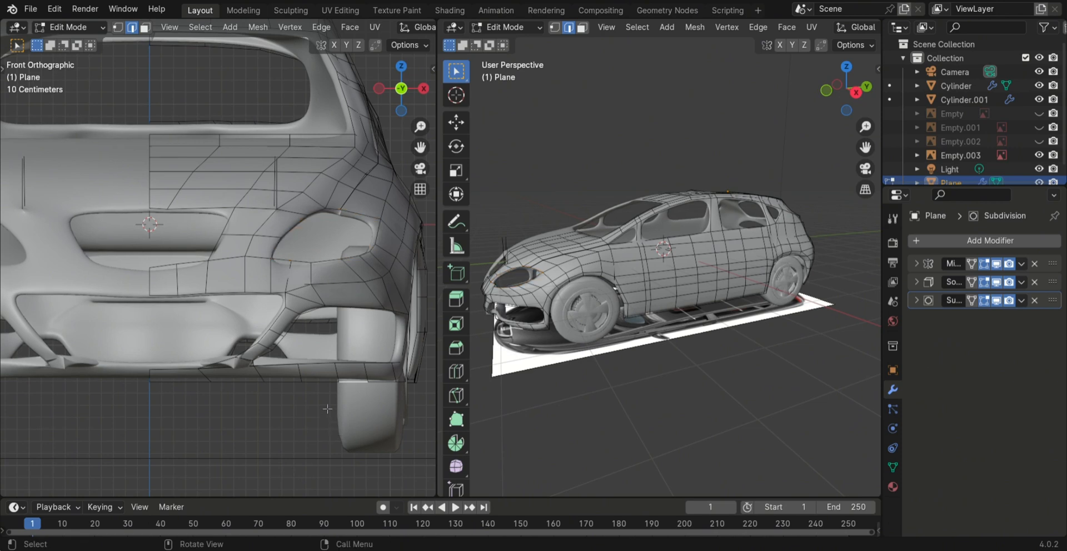
alt+click(312, 266)
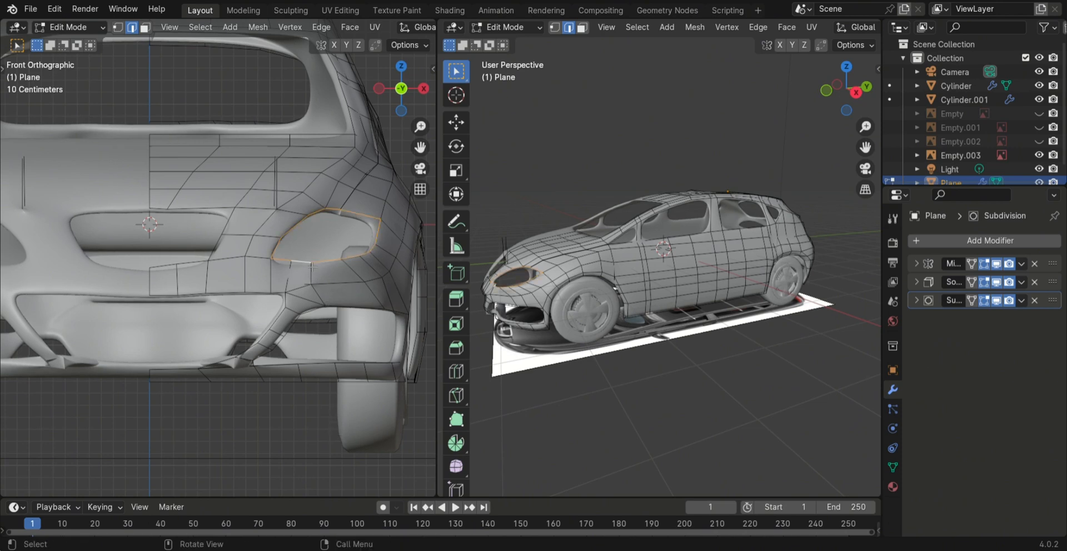
key(f)
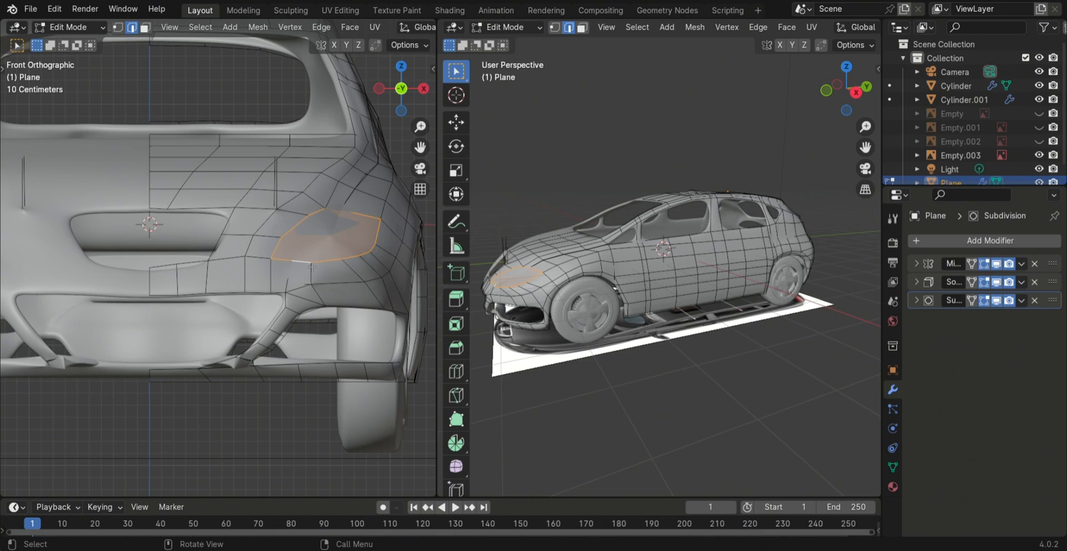
- Set the viewport levels of the car body's Subdivision modifier to 1
click(1024, 300)
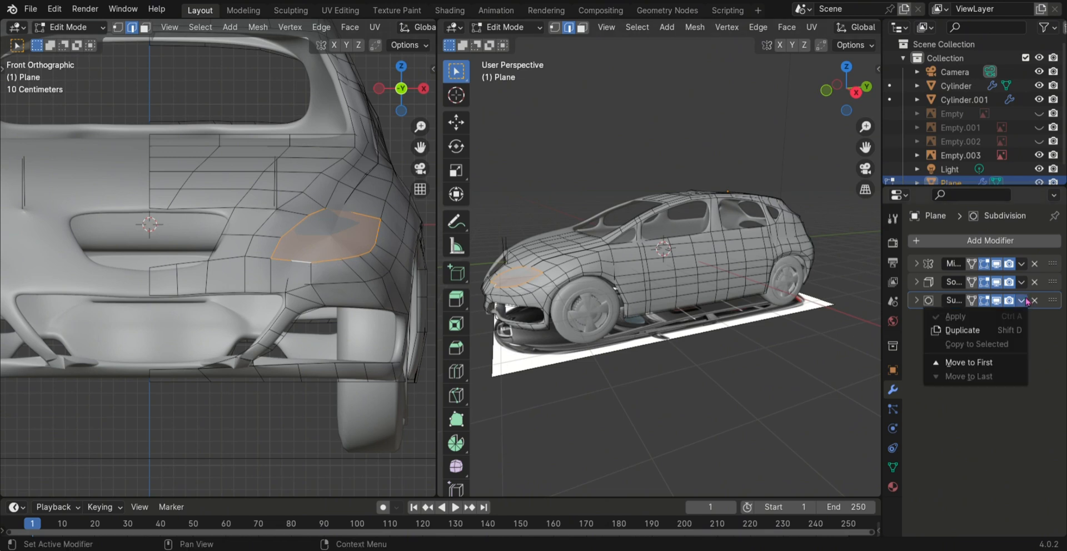
click(917, 301)
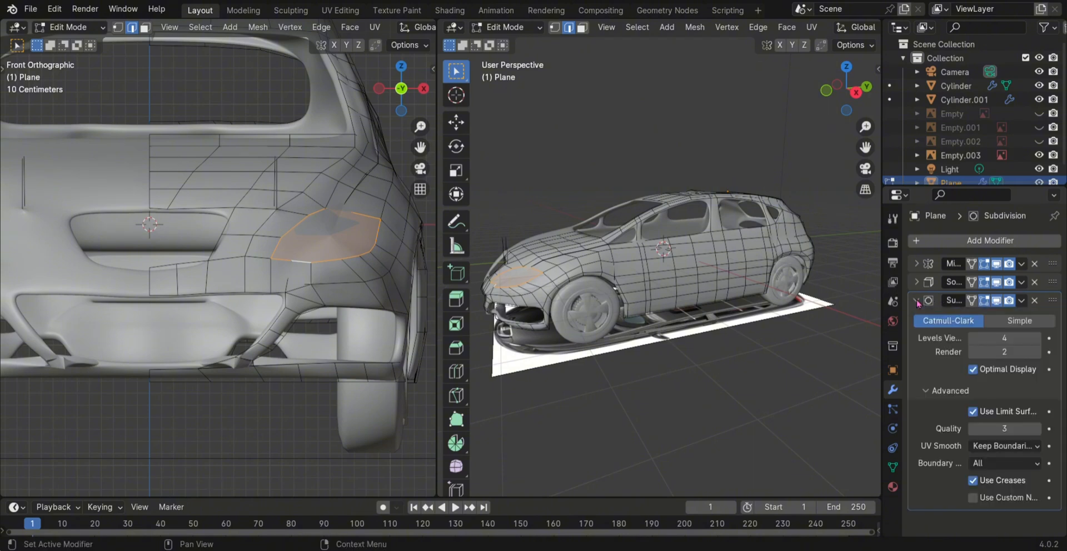
click(984, 339)
text(1)
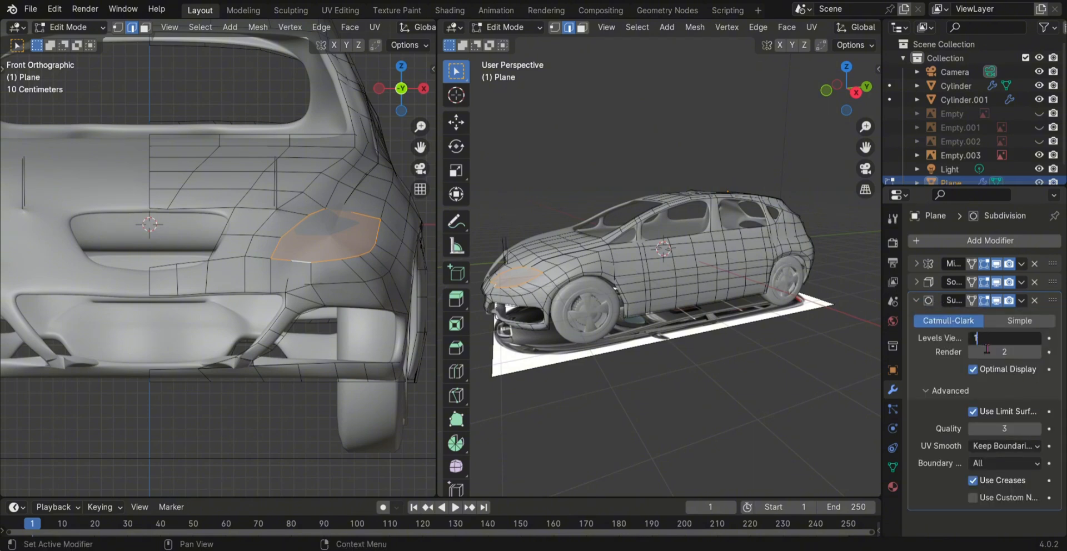
- Set the car body's Subdivision viewport level to 1 and switch the mesh to vertex selection
key(Return)
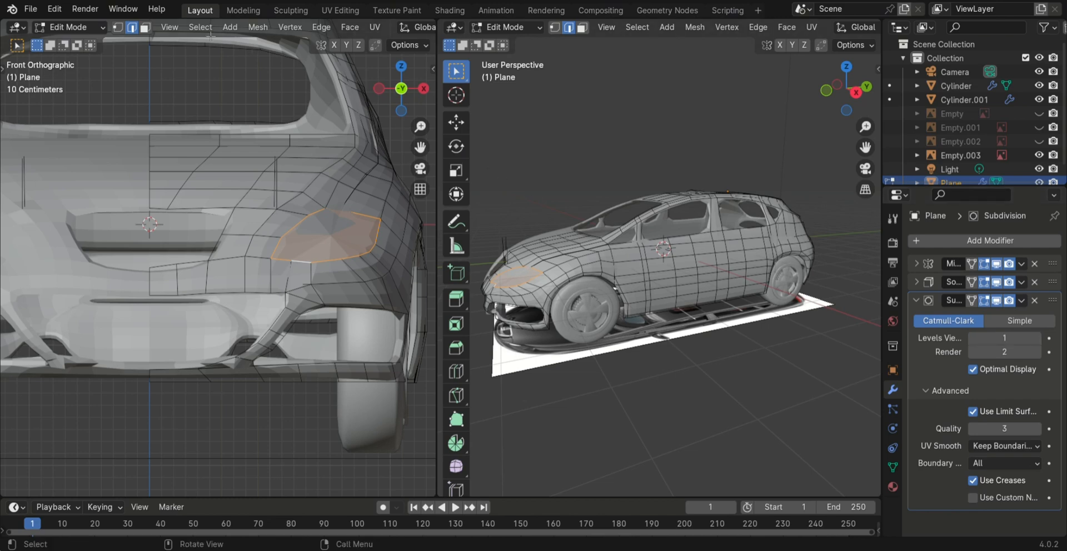
click(147, 27)
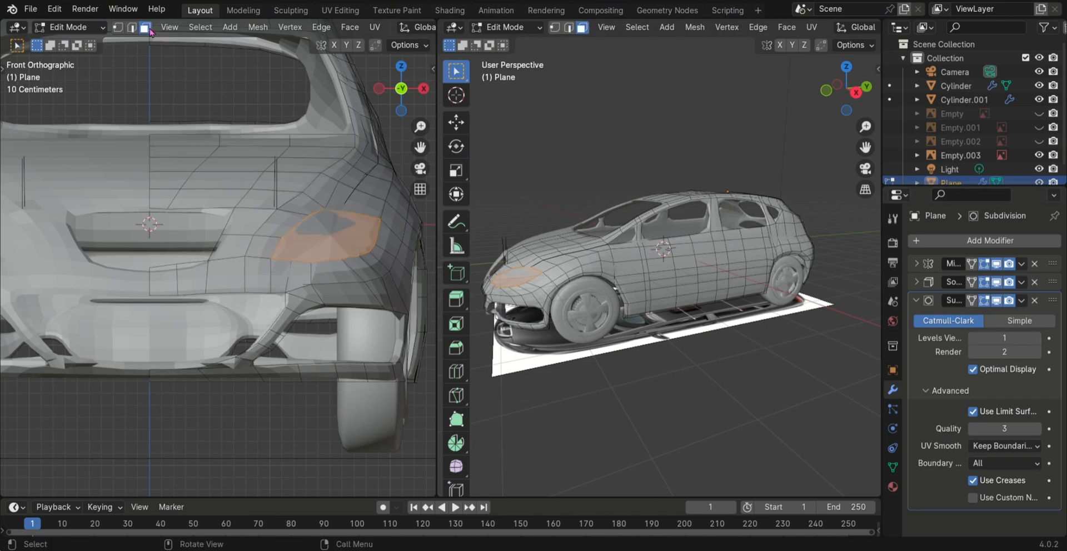
click(117, 27)
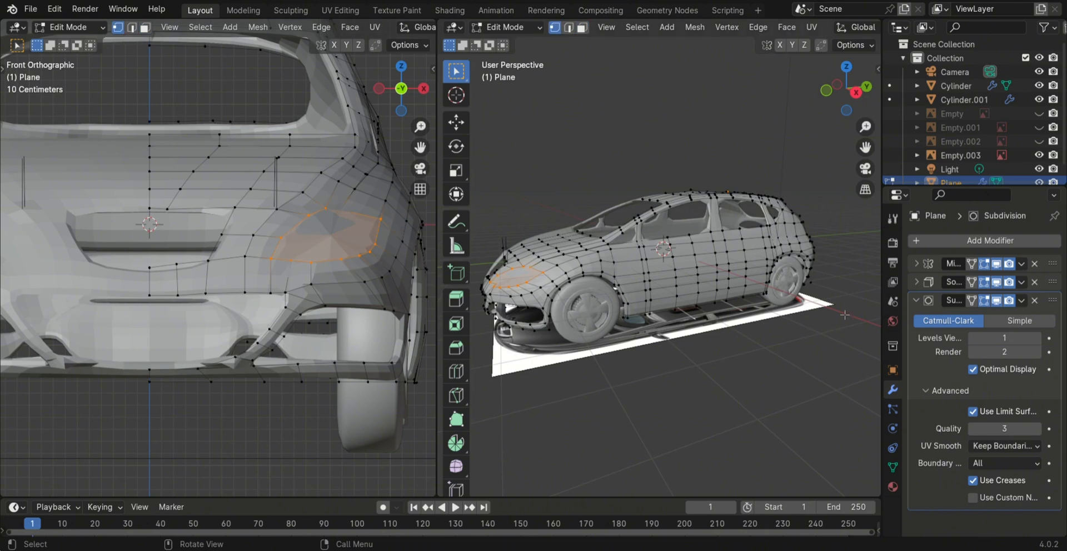
- Set the car body's Subdivision viewport level to 4
click(1024, 339)
text(4)
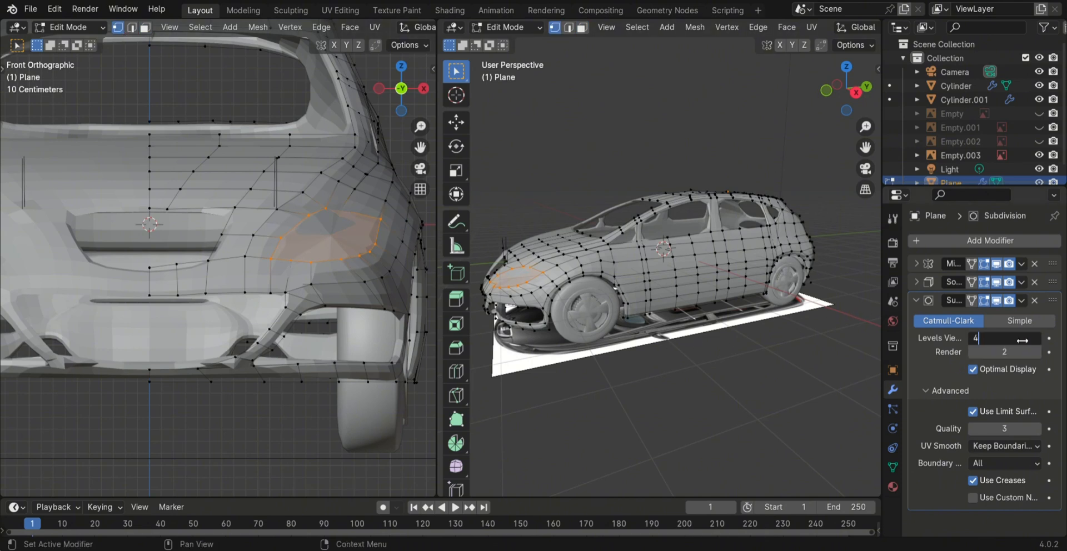
key(Return)
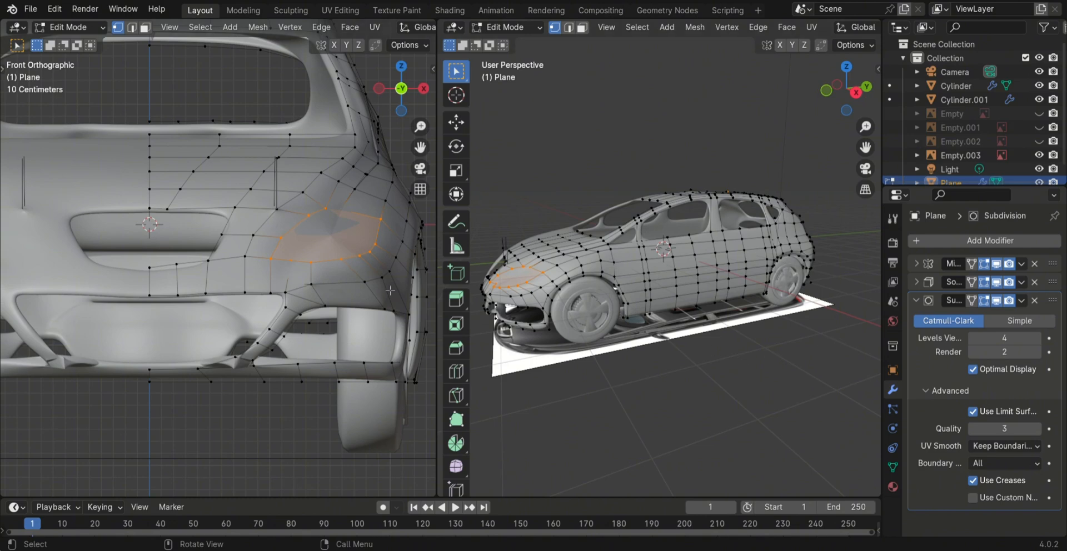
- Separate the selected headlight faces from the car body into their own mesh object
scroll(388, 292, up, 1)
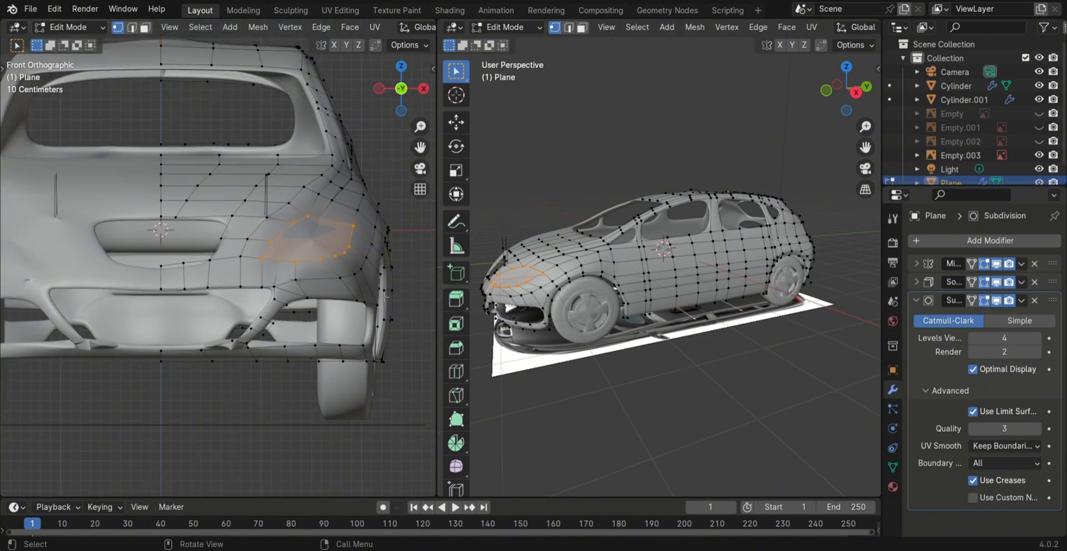
key(p)
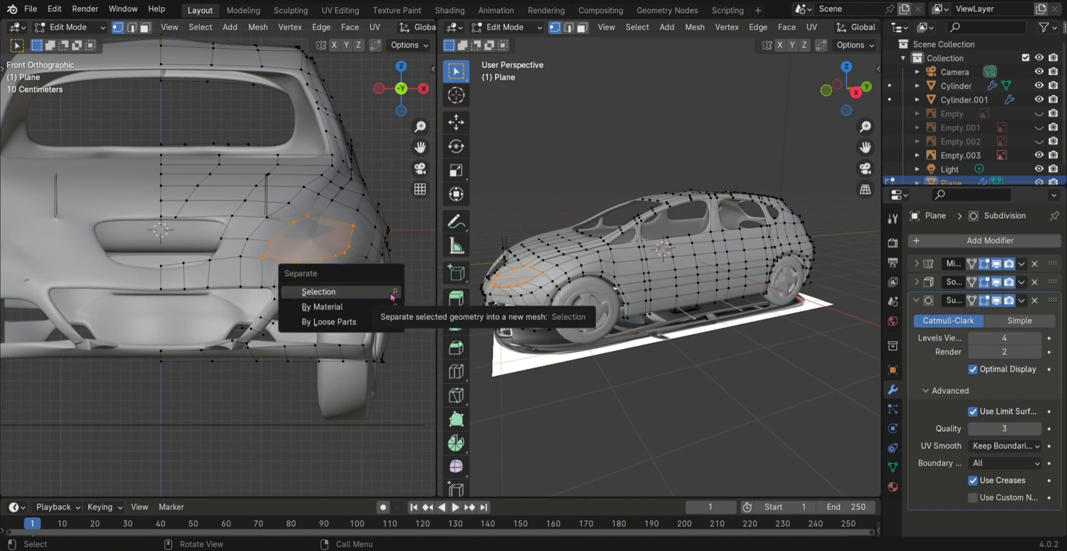
click(394, 296)
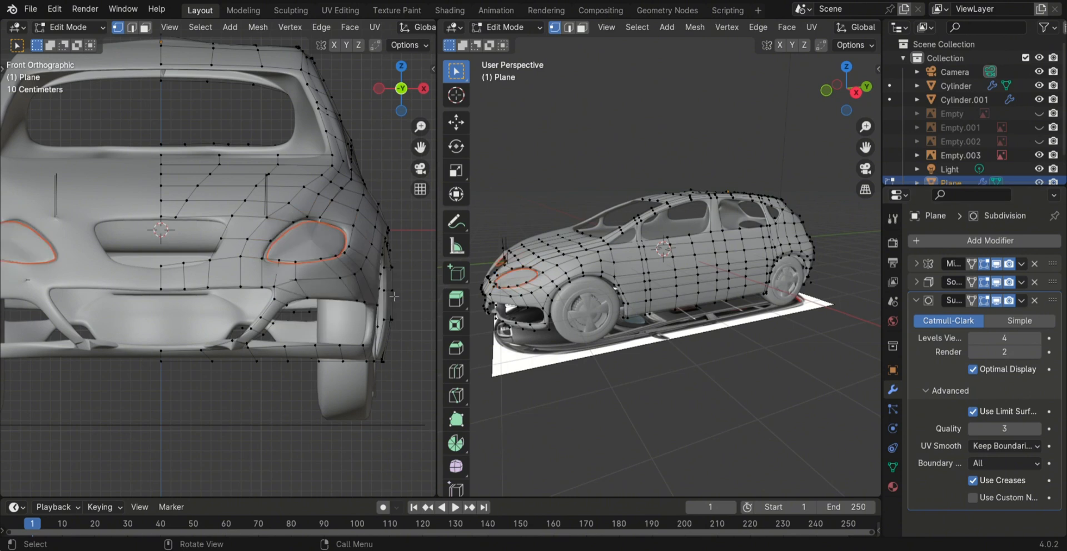
- Return to Object Mode and apply Shade Smooth to the car body and the separated headlights
middle_drag(598, 361, 577, 387)
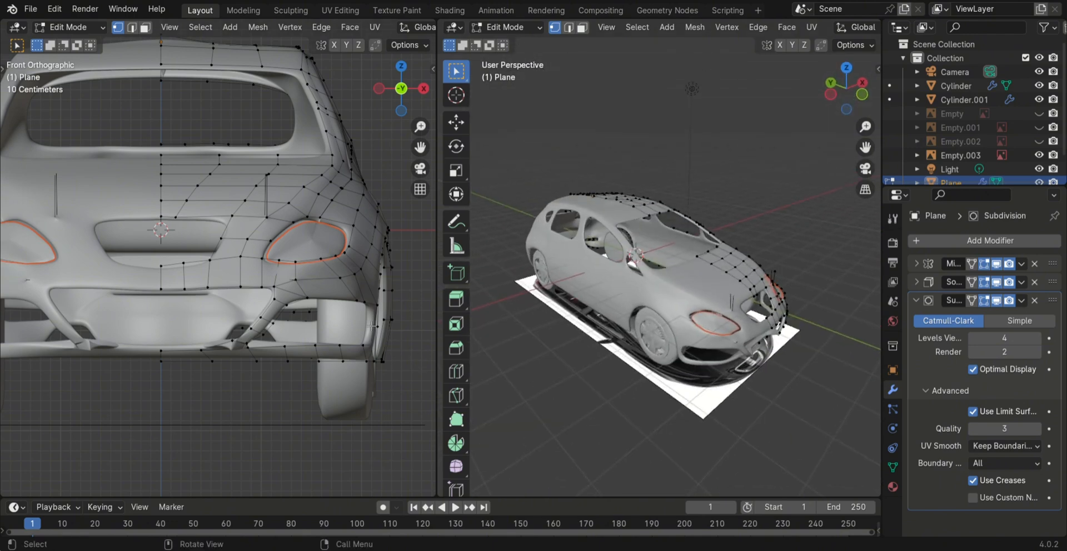
scroll(371, 326, up, 1)
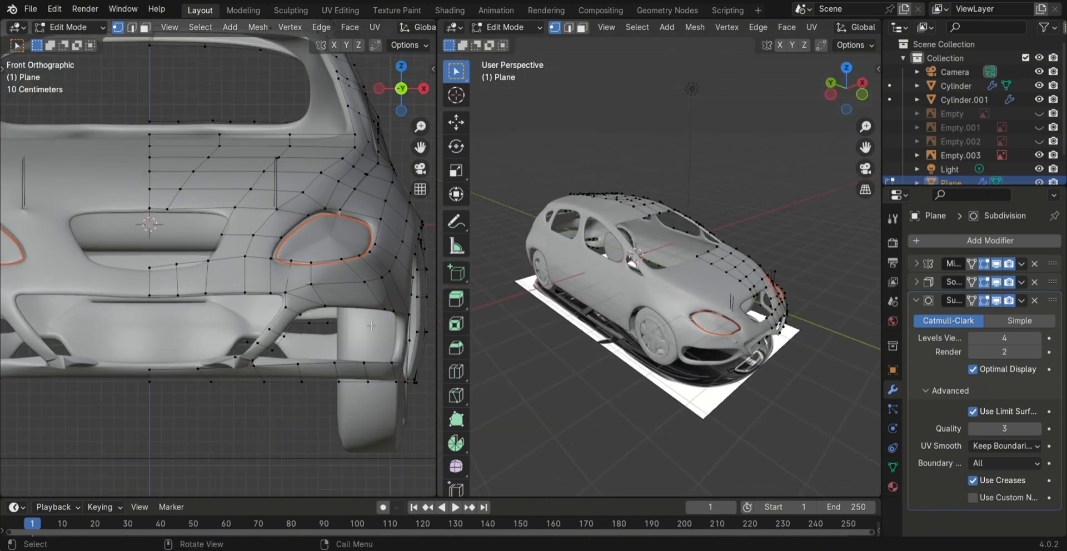
right_click(357, 253)
key(Tab)
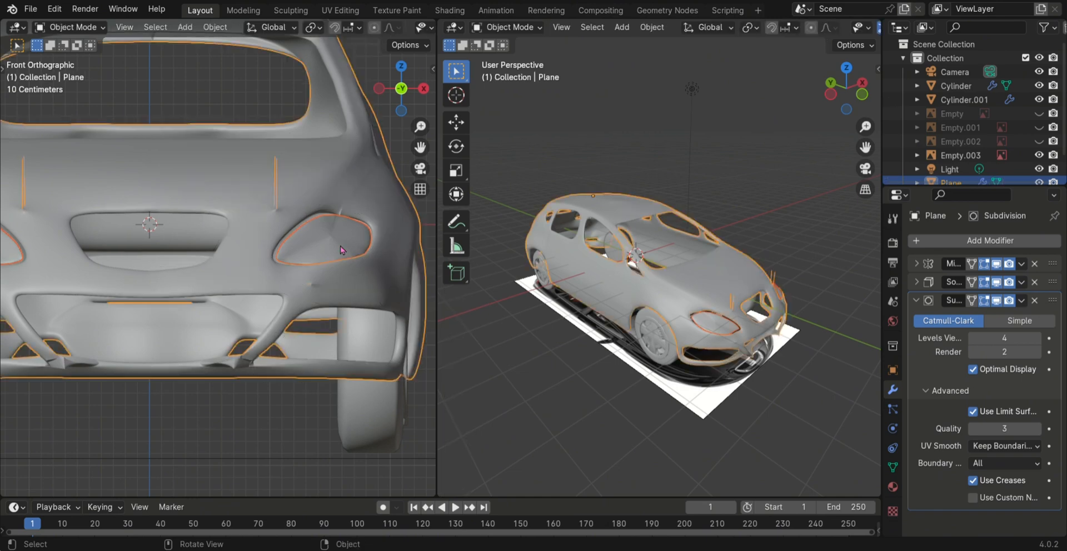
right_click(342, 250)
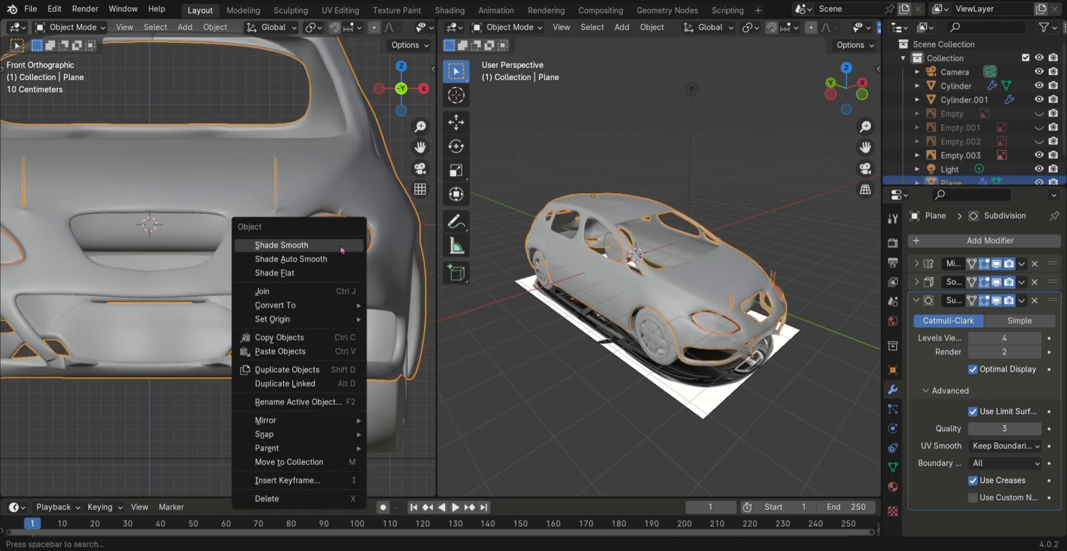
click(341, 245)
right_click(341, 250)
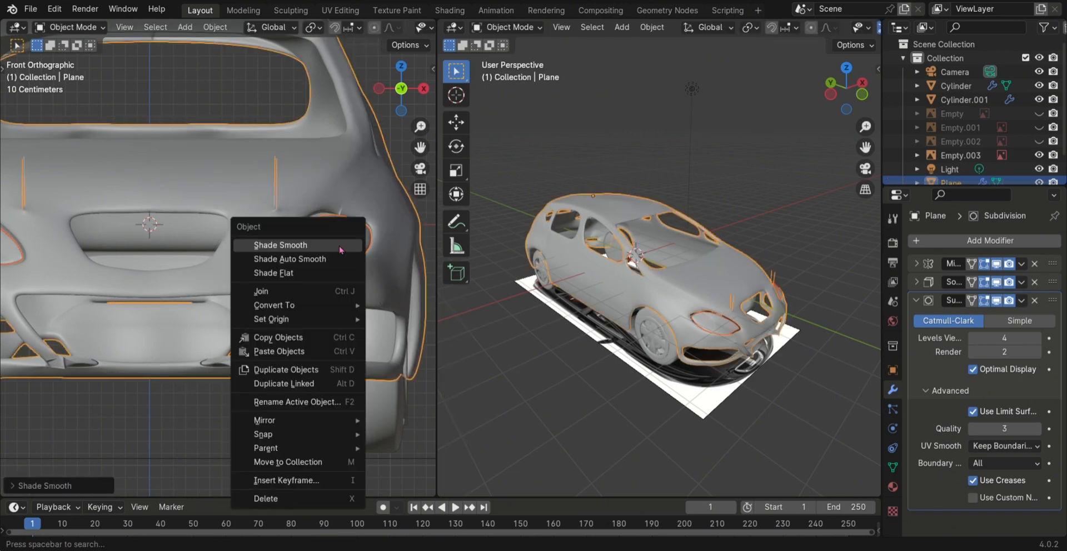
click(315, 245)
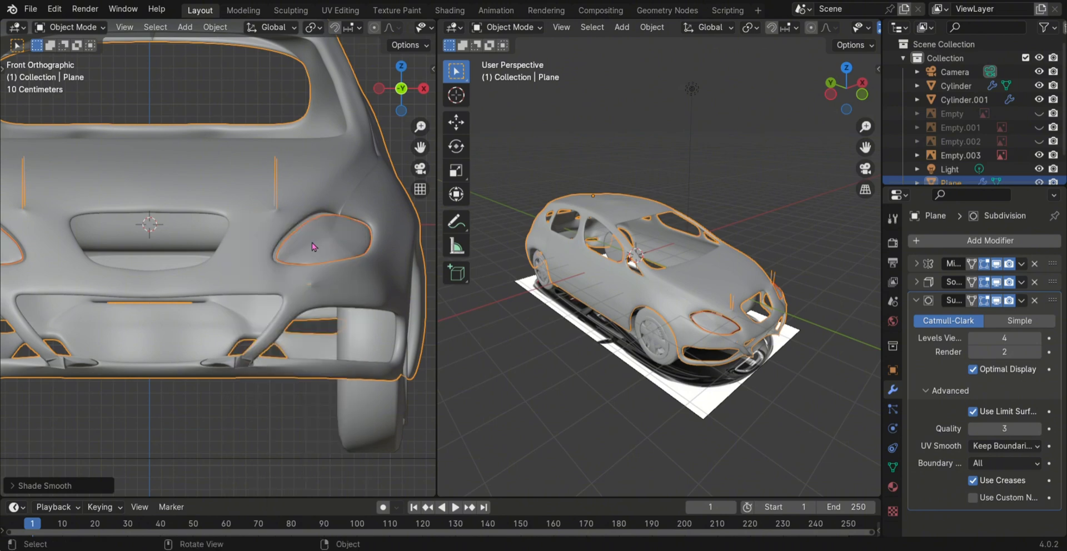
- Select only the headlight object and set its origin to its geometry
middle_drag(353, 334, 328, 362)
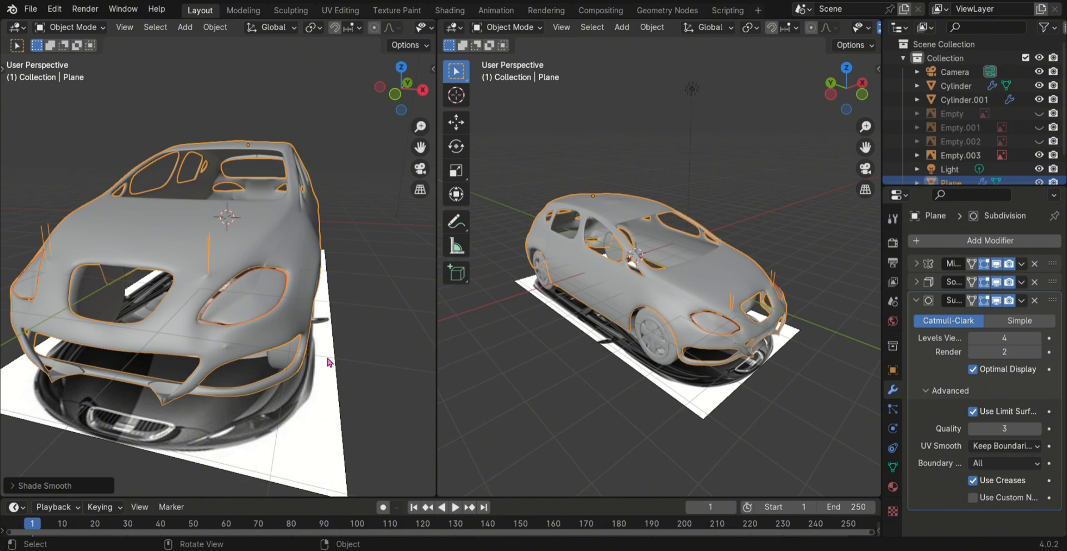
click(328, 362)
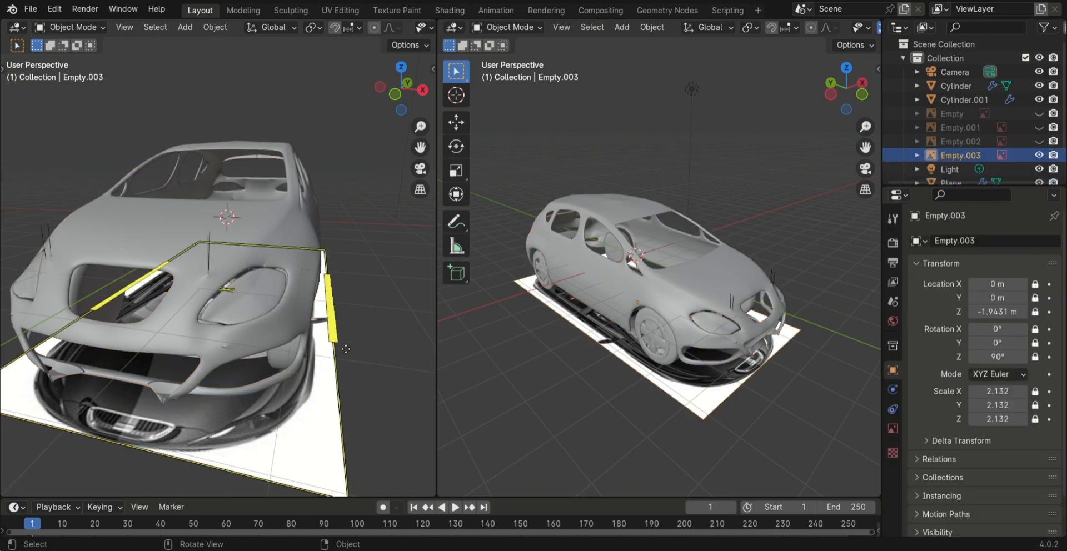
click(331, 334)
click(268, 308)
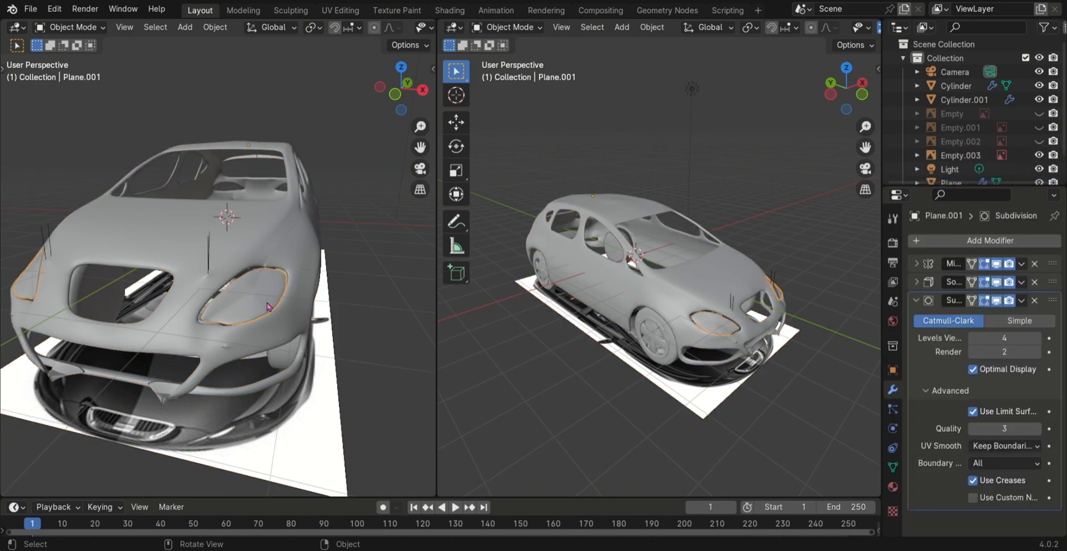
click(215, 28)
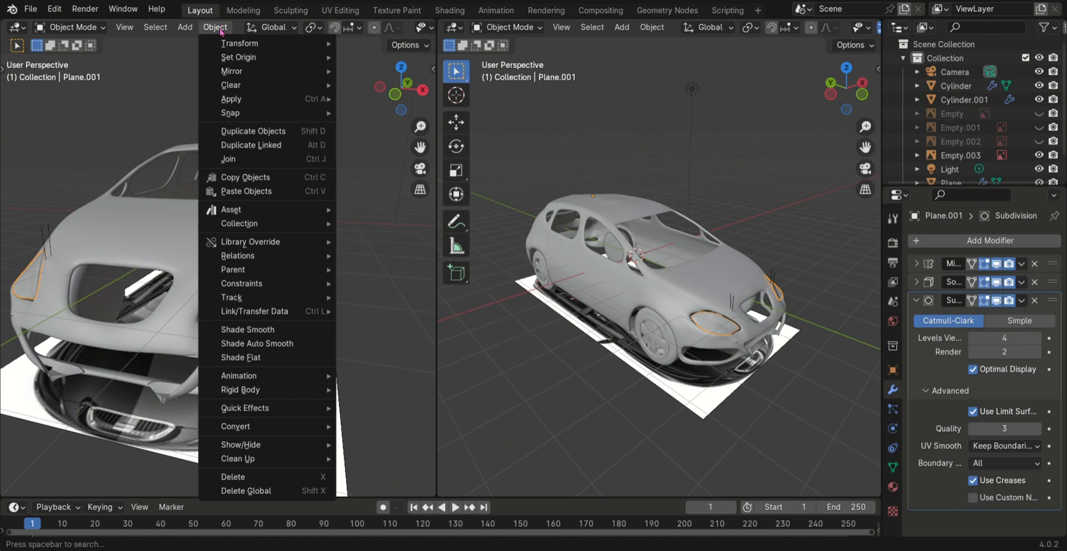
mouse_move(224, 47)
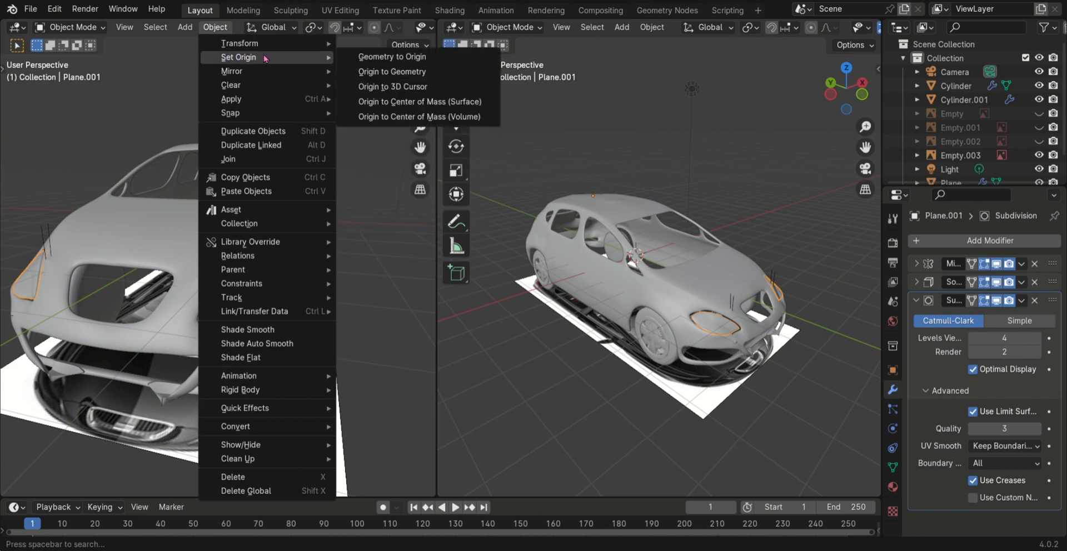
click(361, 73)
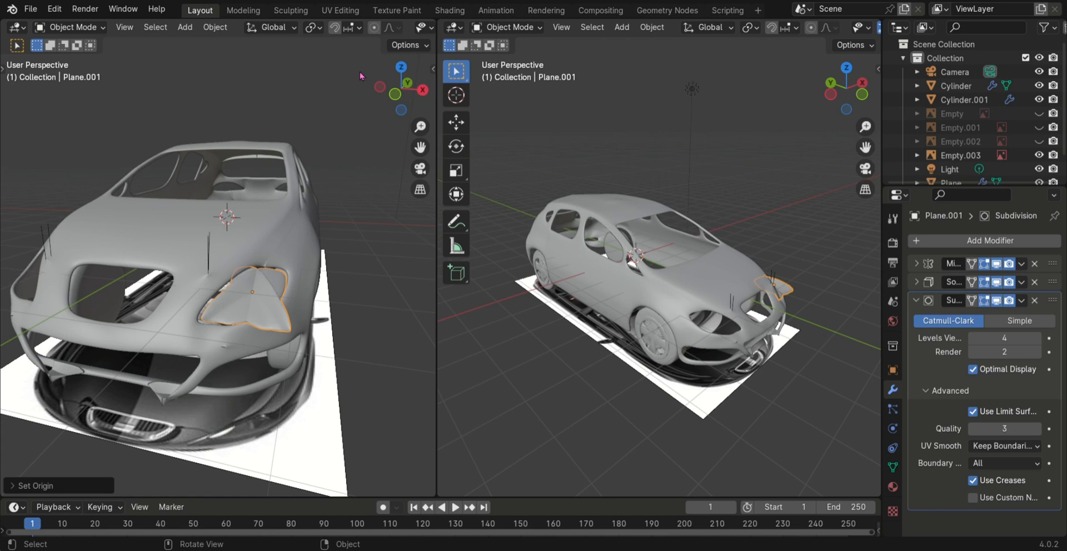
- Assign the car body object Plane as the Mirror Object in the headlight's Mirror modifier
scroll(339, 207, down, 2)
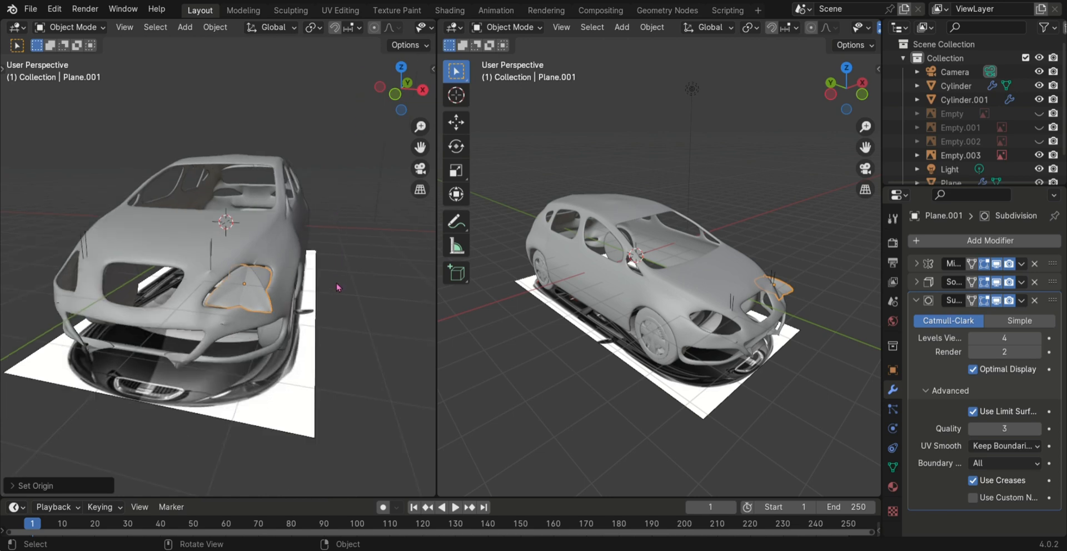
middle_drag(335, 283, 359, 311)
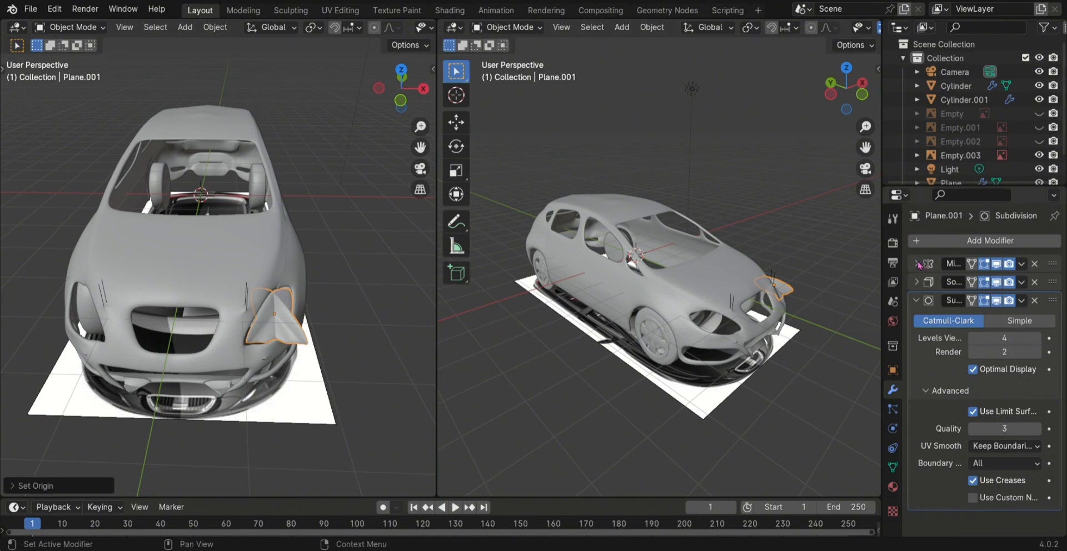
click(916, 300)
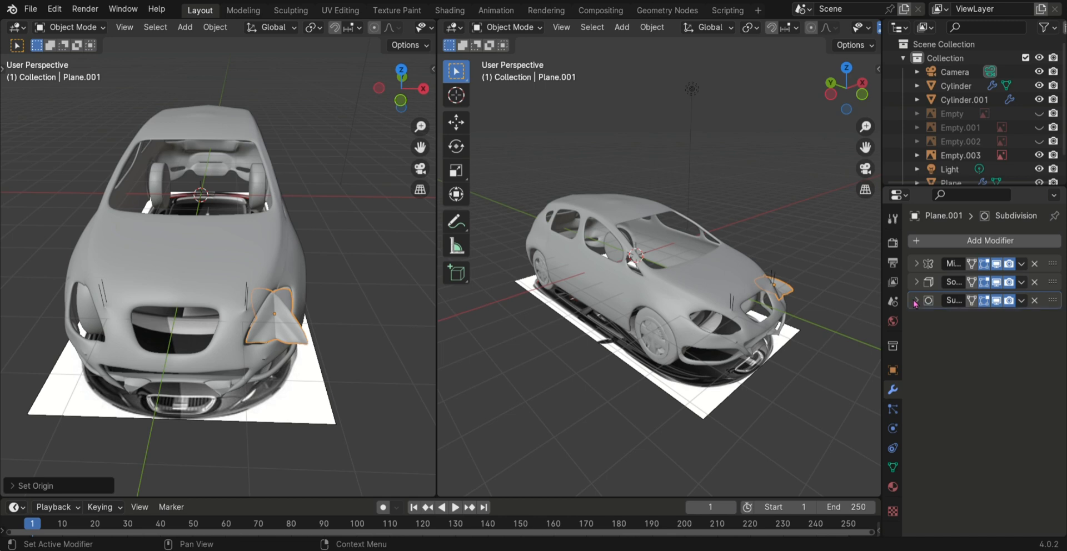
click(915, 264)
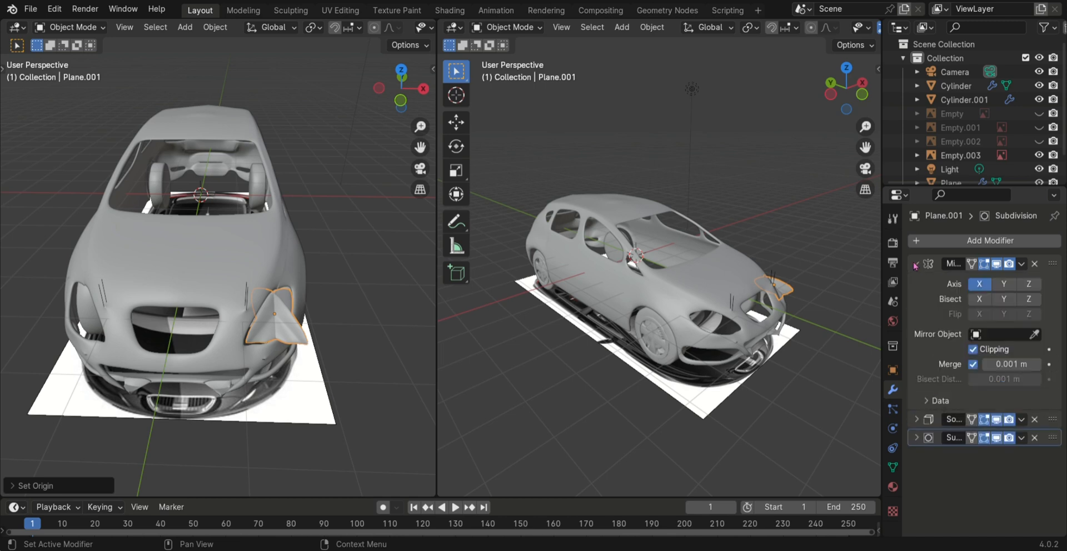
click(1020, 335)
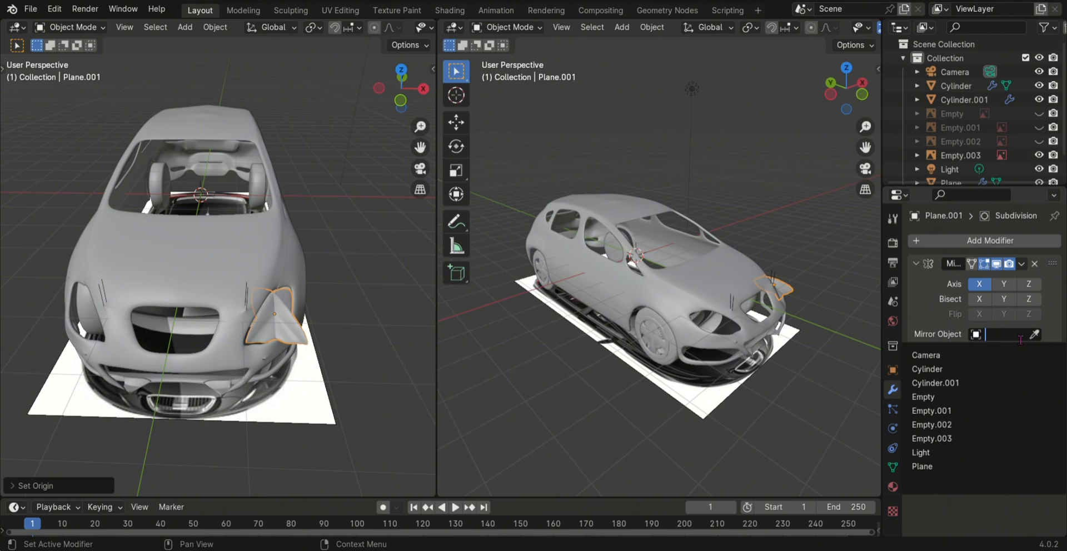
click(955, 468)
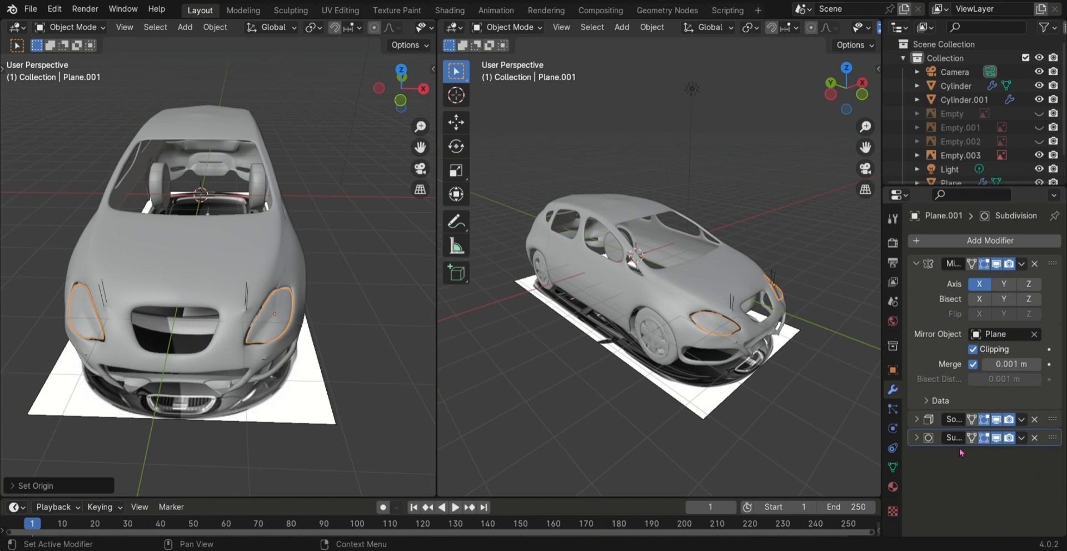
- Scale the headlights up uniformly by a factor of about 1.08
middle_drag(325, 296, 311, 281)
key(s)
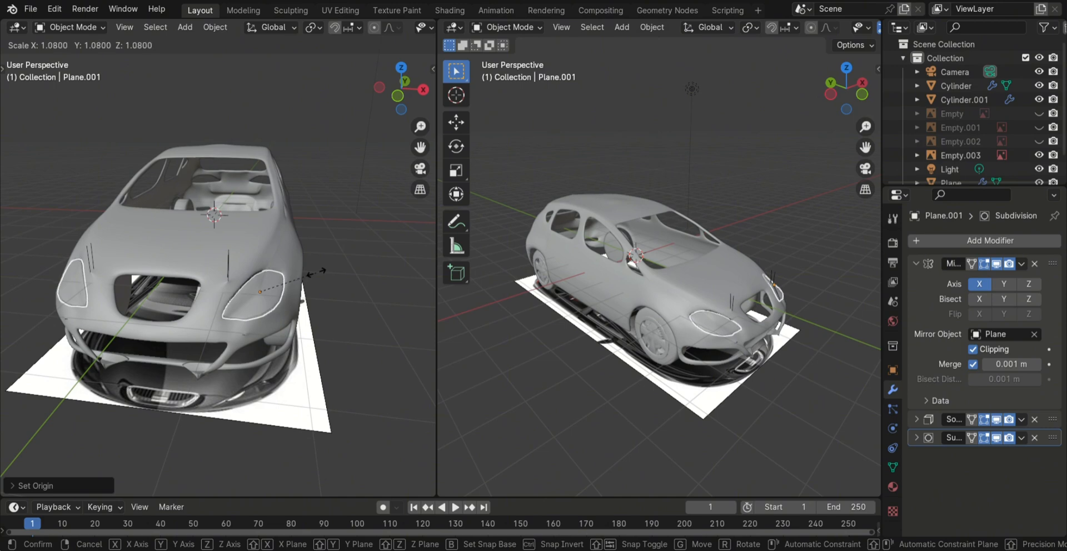
click(320, 272)
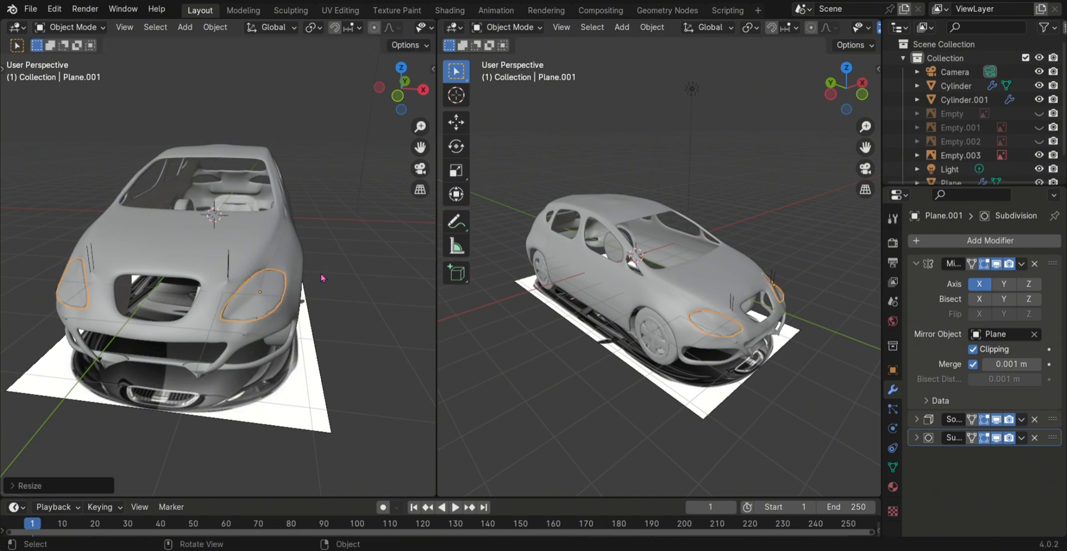
- Scale the headlights down uniformly by a factor of about 0.95, viewing the car's other front corner
middle_drag(338, 295, 126, 298)
click(345, 324)
click(185, 299)
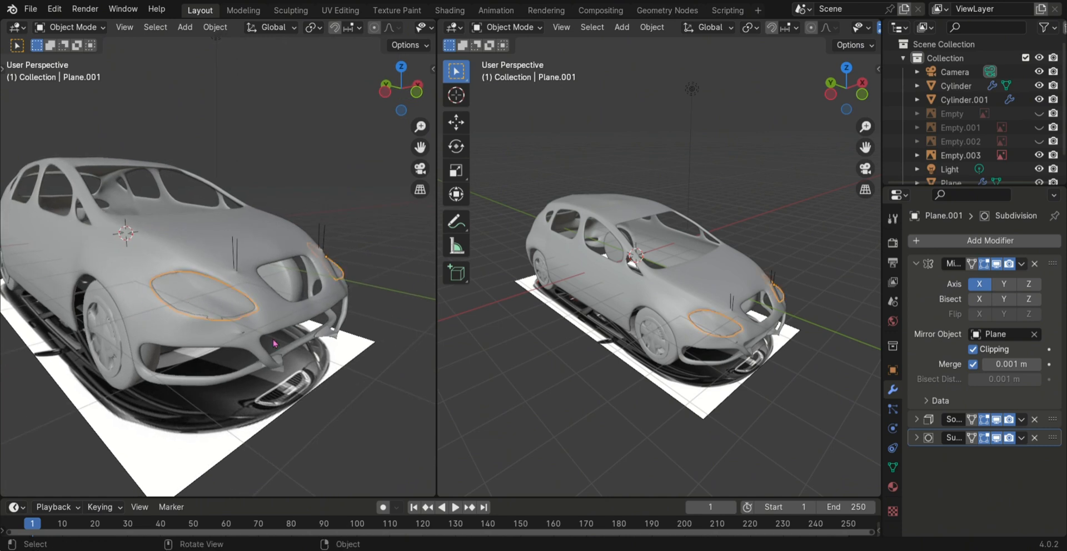
key(s)
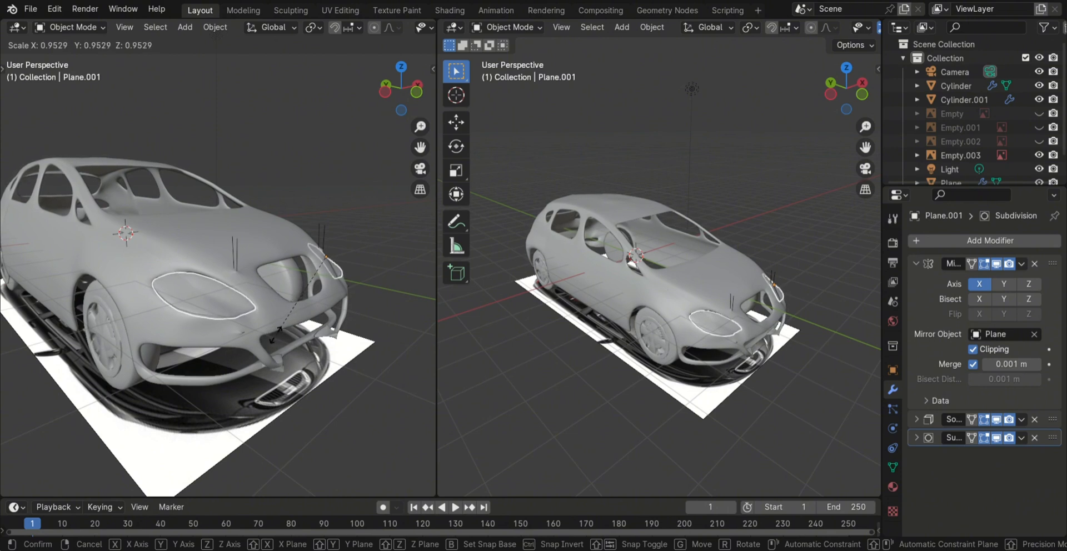
click(277, 342)
- Reselect the headlight object and enlarge it uniformly by a factor of about 1.03
click(305, 418)
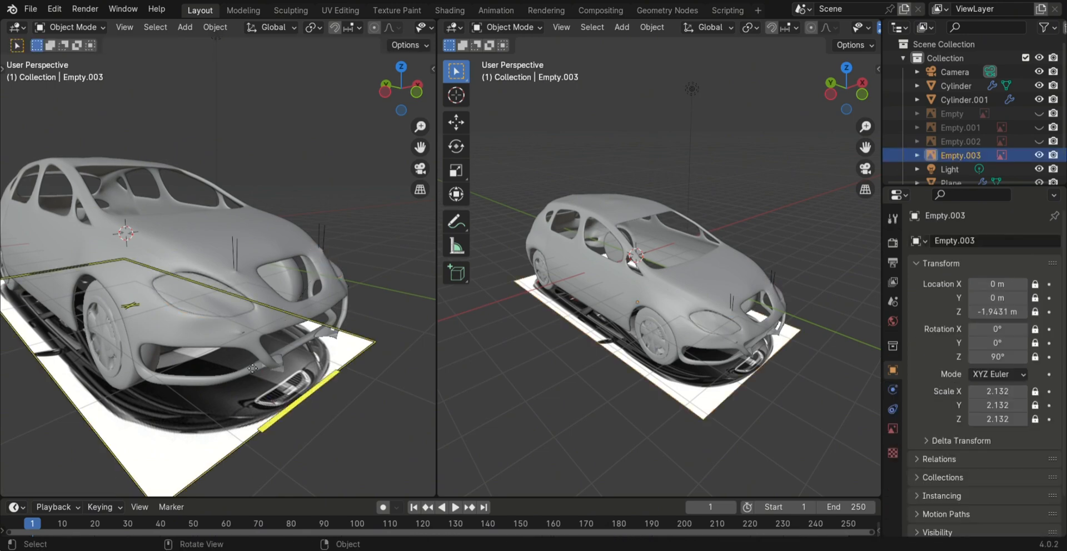
click(216, 296)
key(s)
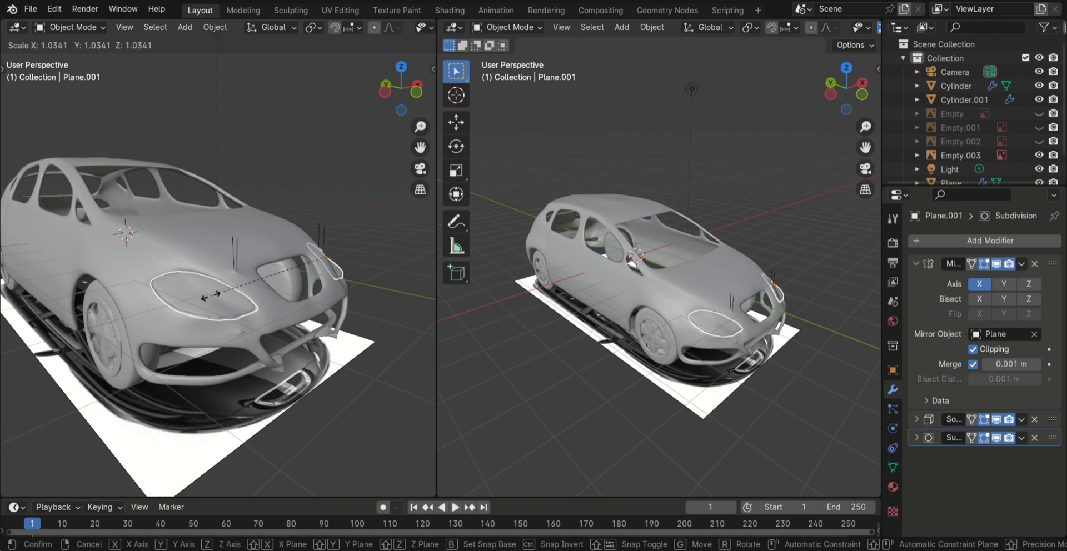
click(212, 296)
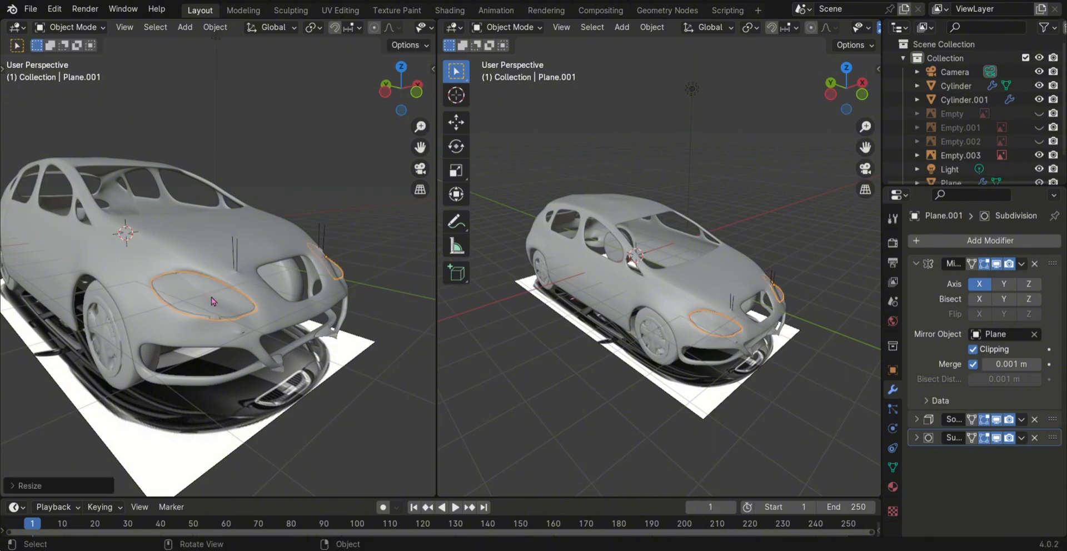
- Move the headlights about -0.06 m along the global X axis to fit their openings, and deselect them
key(g)
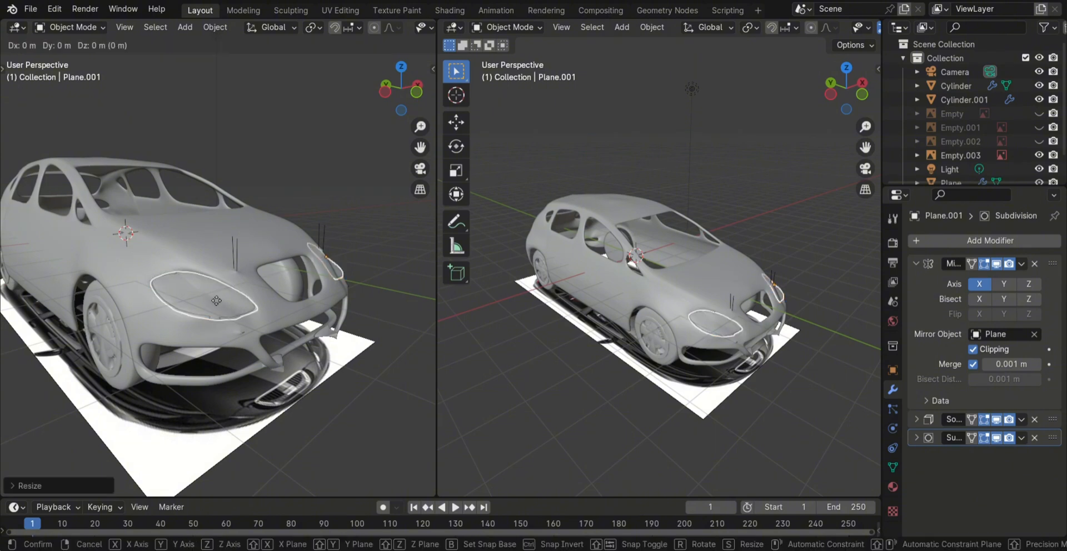
key(x)
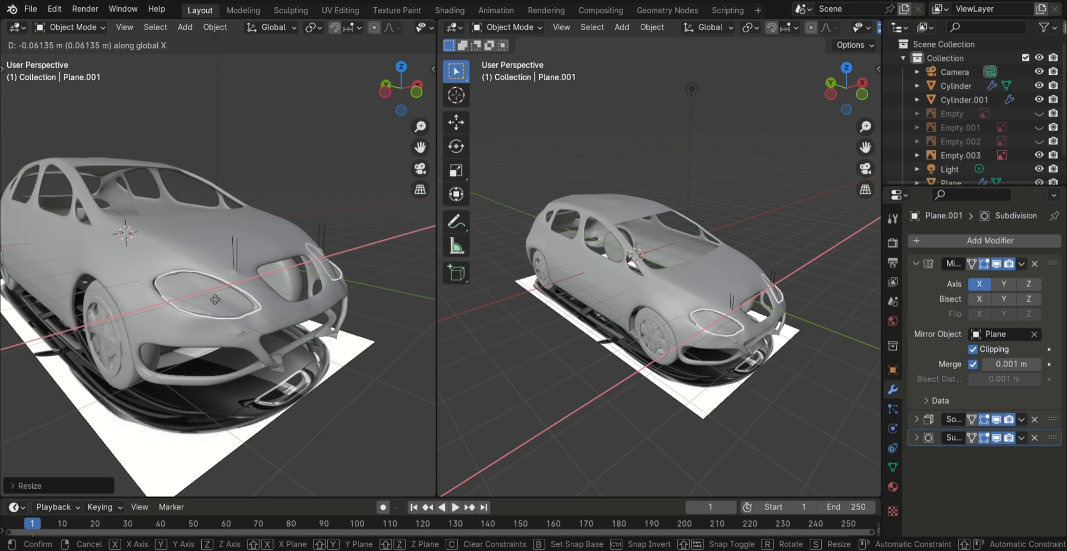
click(215, 299)
click(319, 430)
middle_drag(370, 415, 226, 425)
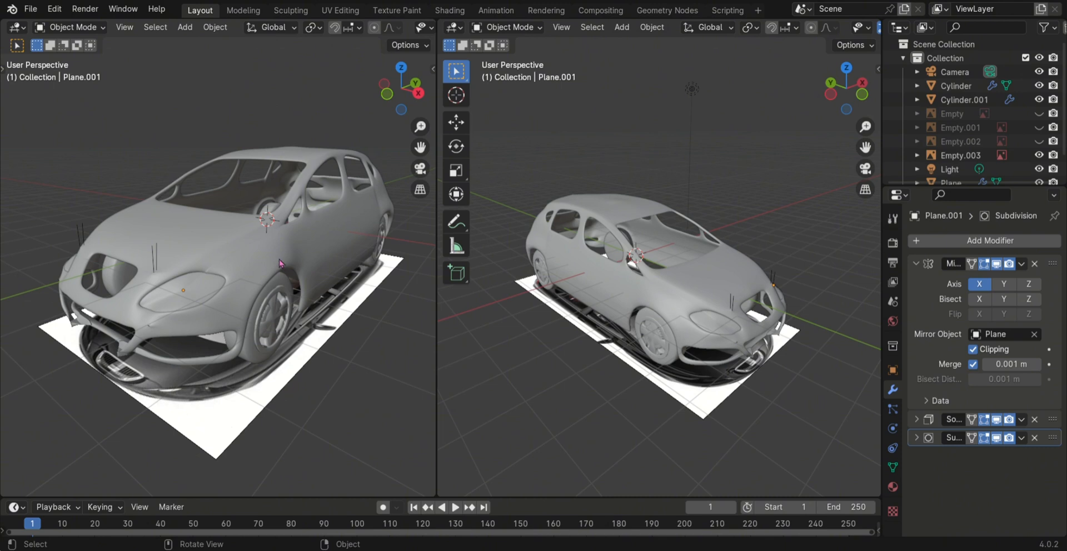
key(Tab)
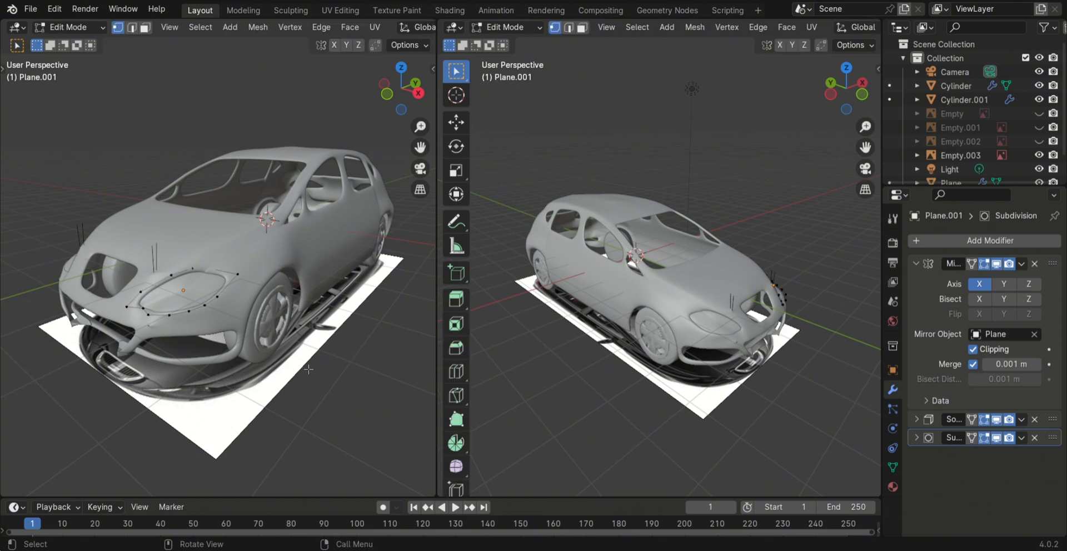
key(Tab)
- Select the edge loop around the car body's rear taillight opening in Edit Mode and fill it with a face
click(231, 270)
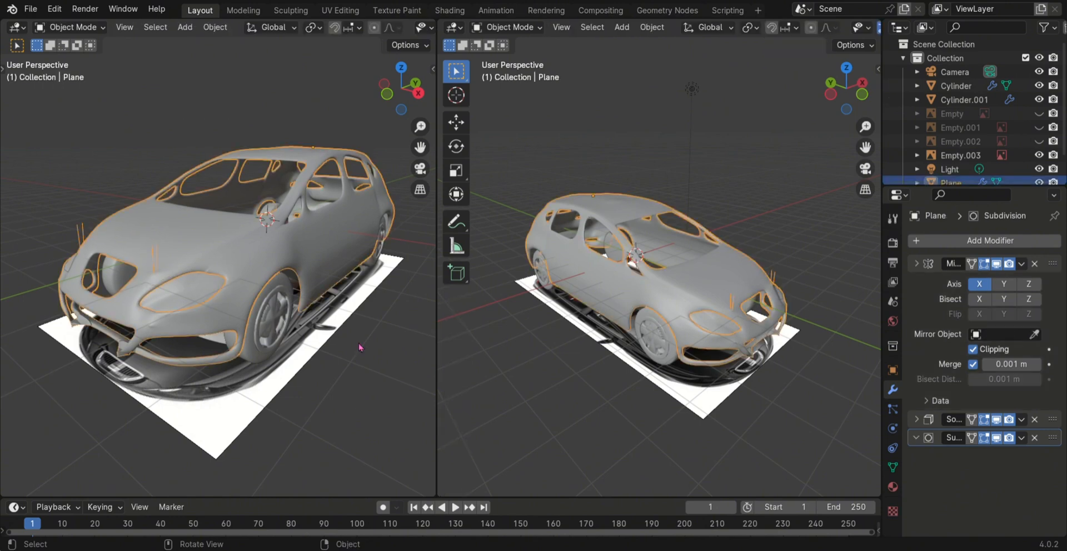
middle_drag(362, 349, 245, 316)
middle_drag(311, 355, 308, 336)
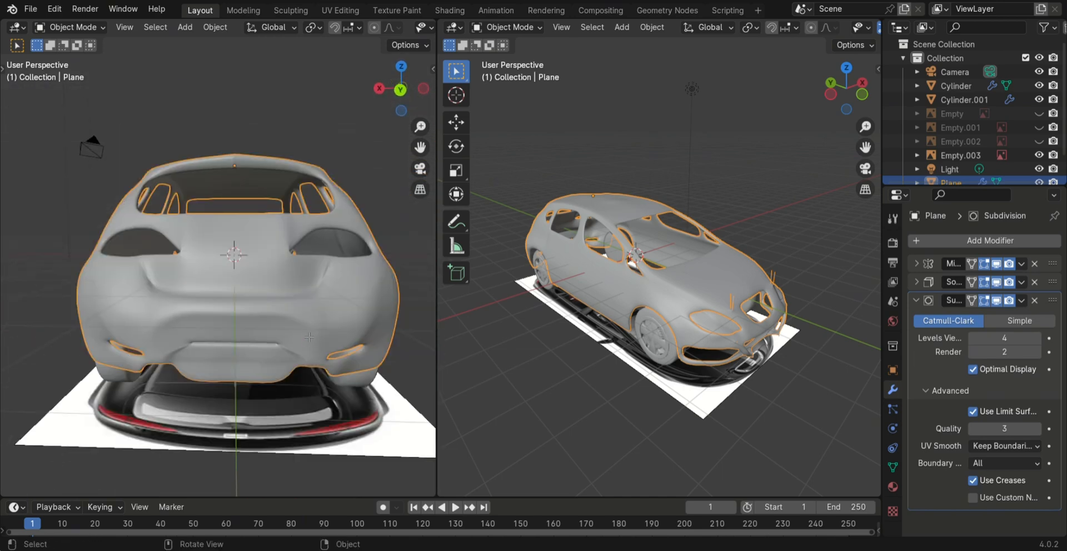
key(Tab)
scroll(267, 307, up, 3)
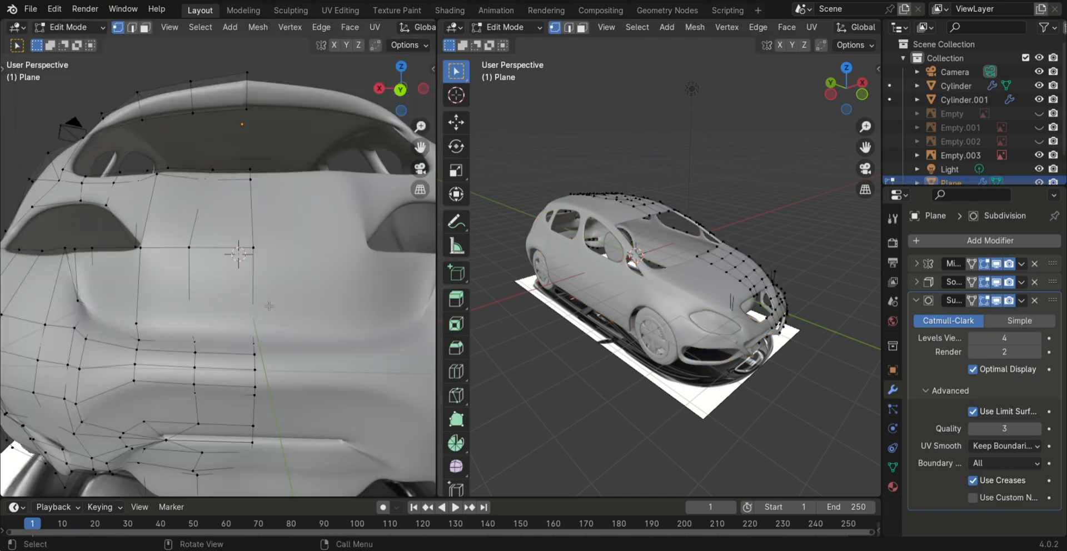
scroll(269, 309, down, 8)
scroll(272, 309, up, 4)
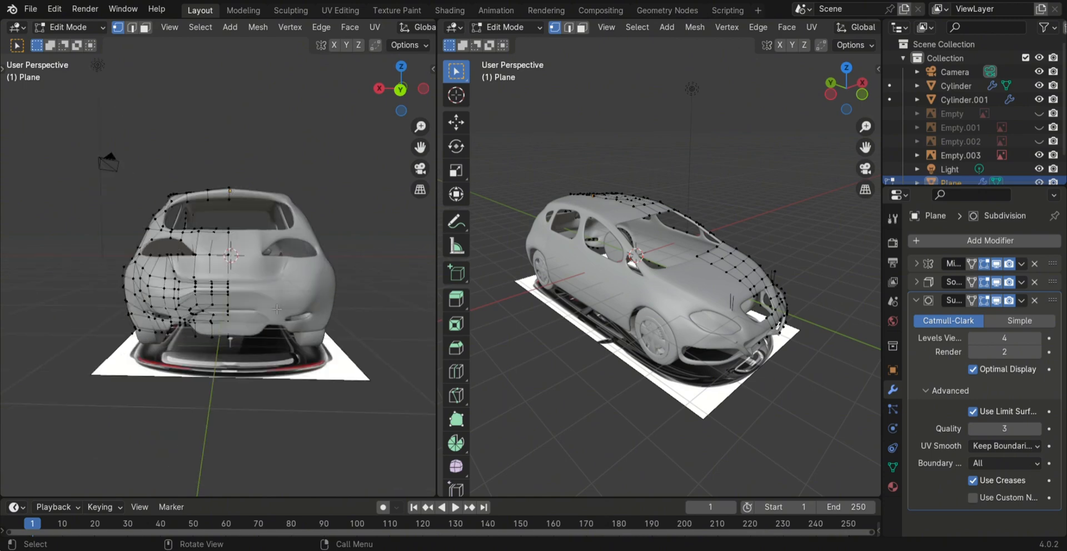
scroll(233, 311, up, 6)
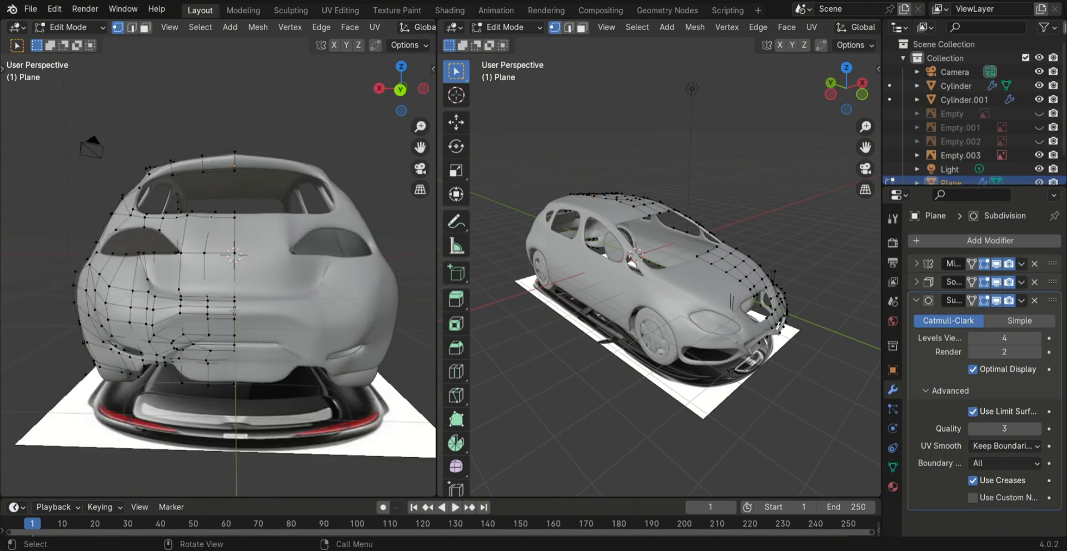
scroll(267, 322, down, 3)
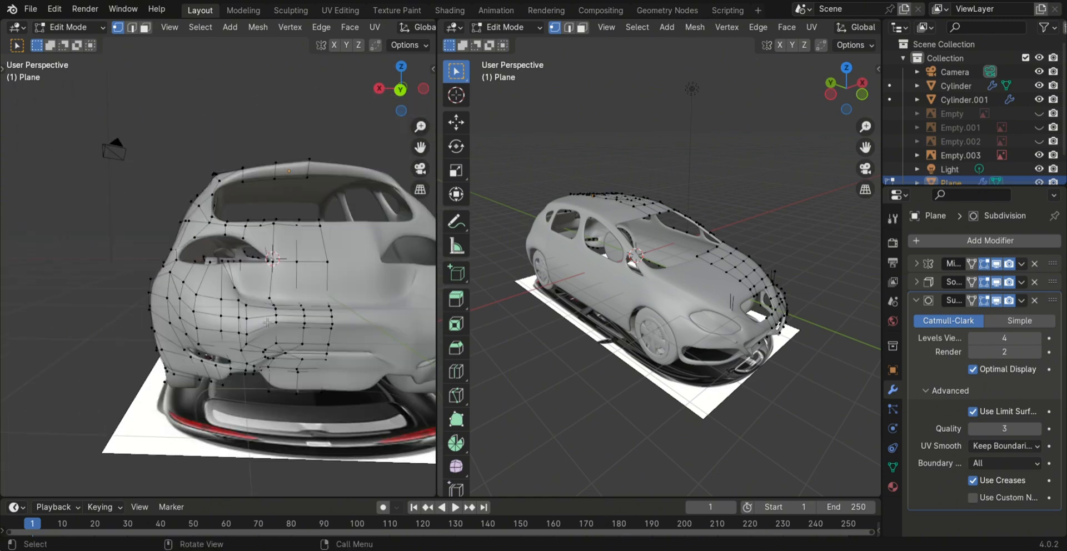
alt+click(246, 267)
key(f)
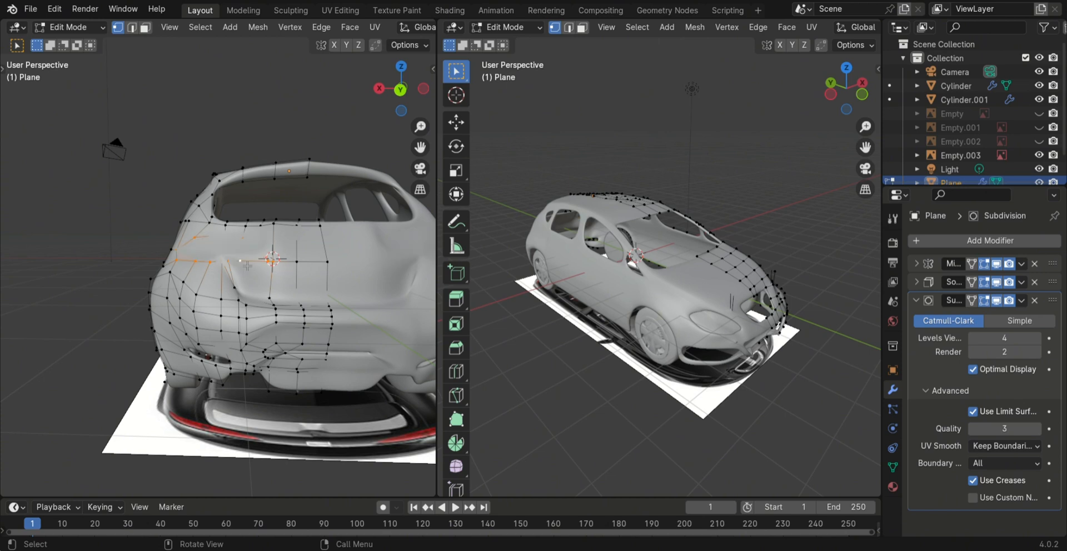
- Separate the selected taillight face from the car body into its own object and return to Object Mode
key(p)
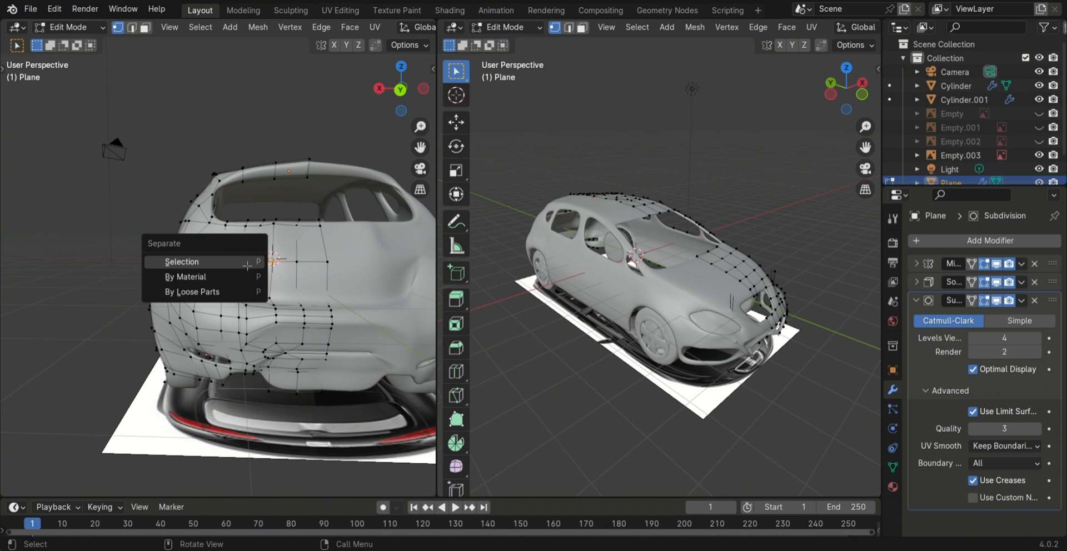
click(245, 267)
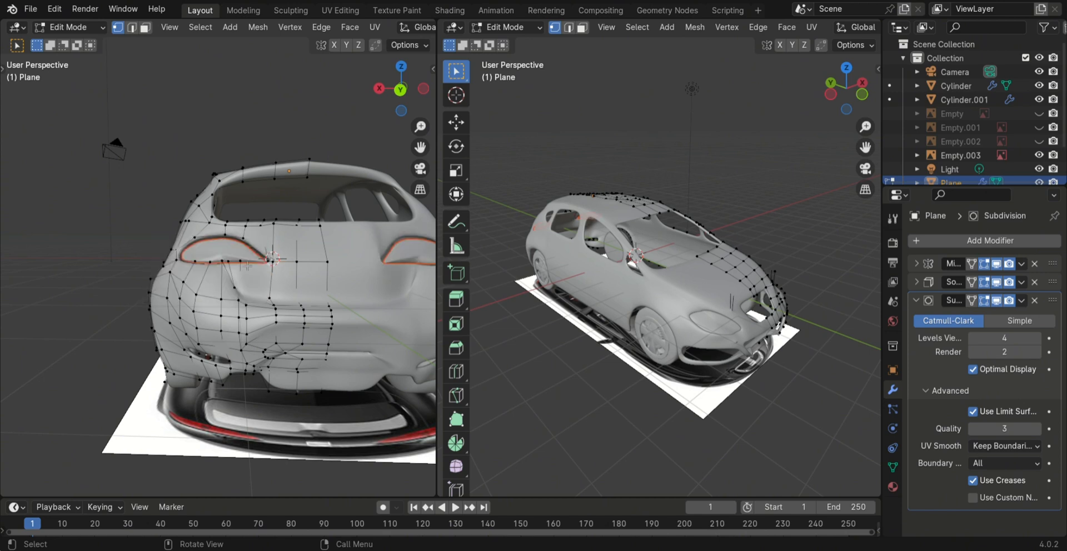
click(151, 279)
key(Tab)
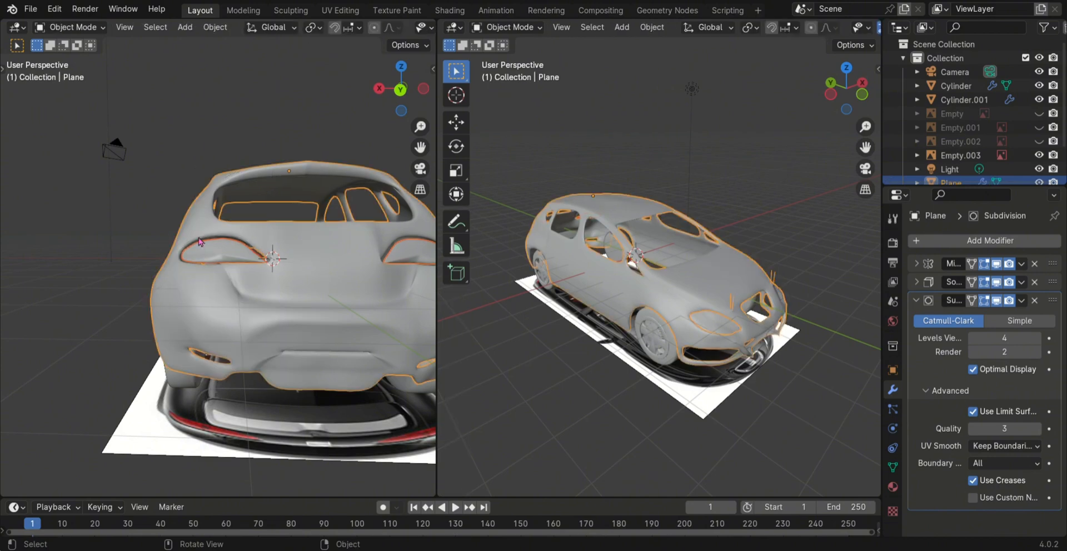
scroll(294, 392, down, 3)
click(301, 393)
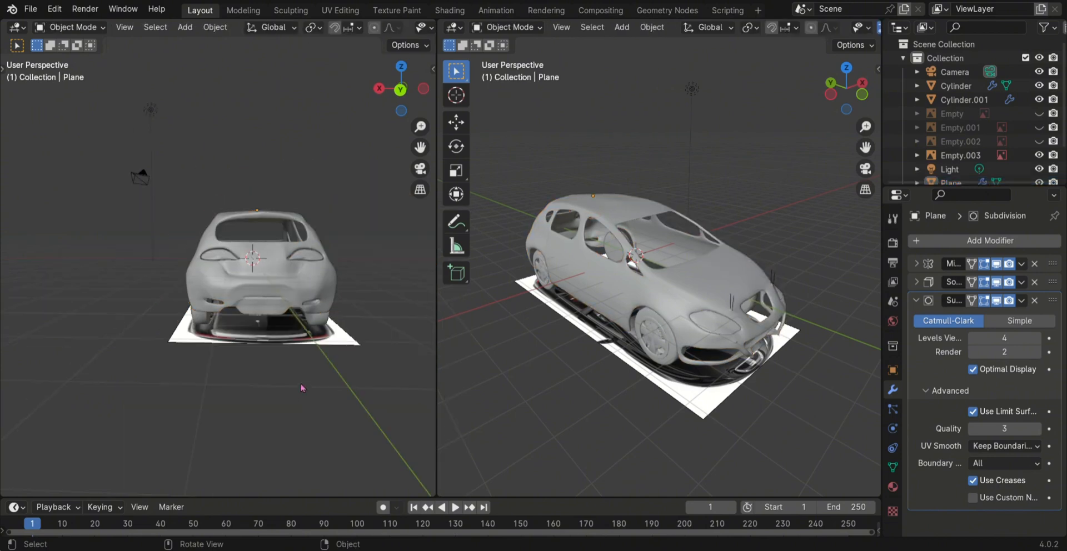
- Apply Shade Smooth to the separated taillight object and set its origin to its geometry
scroll(300, 392, up, 3)
click(236, 257)
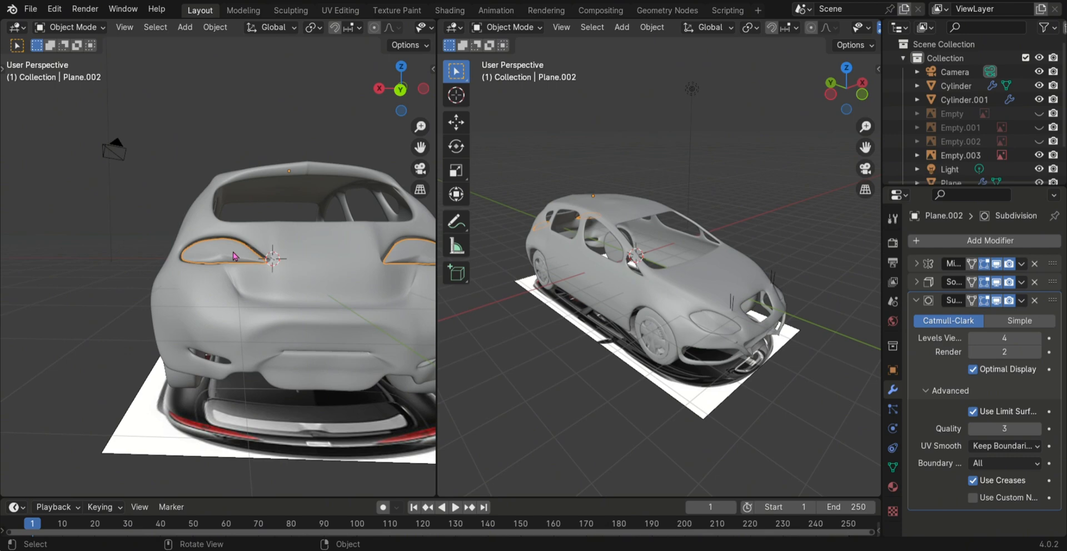
right_click(235, 257)
click(235, 253)
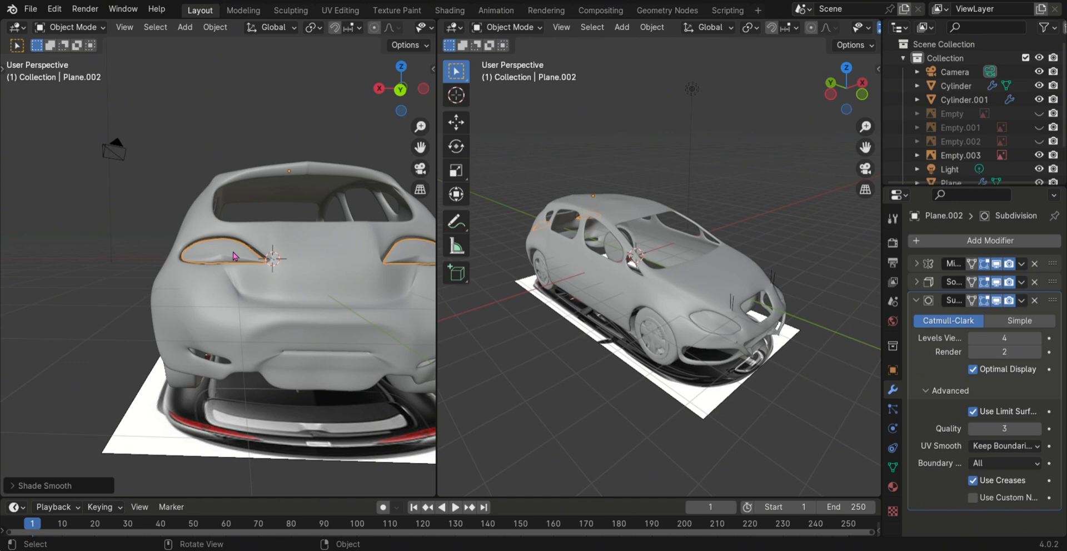
click(215, 27)
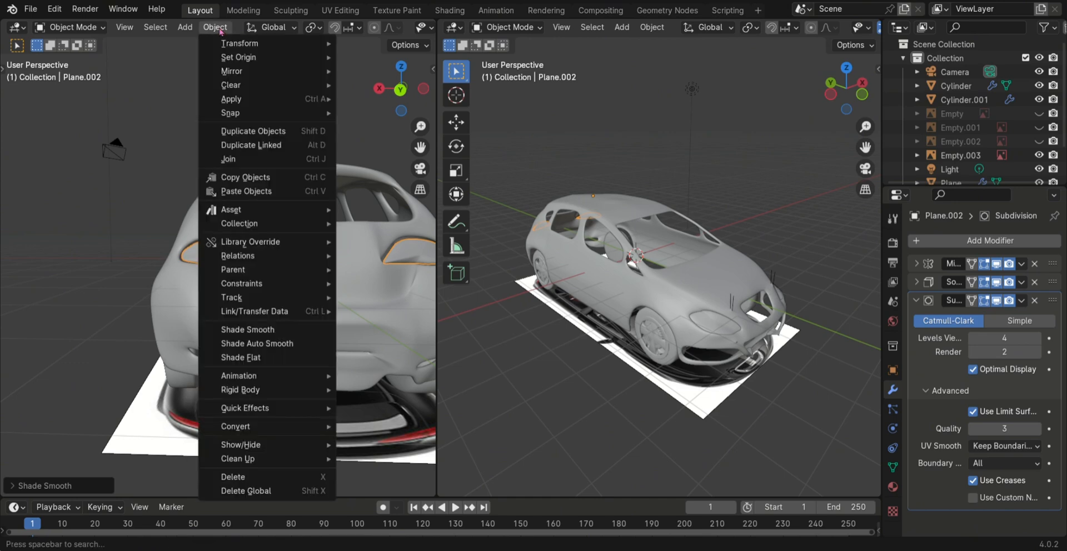
mouse_move(230, 59)
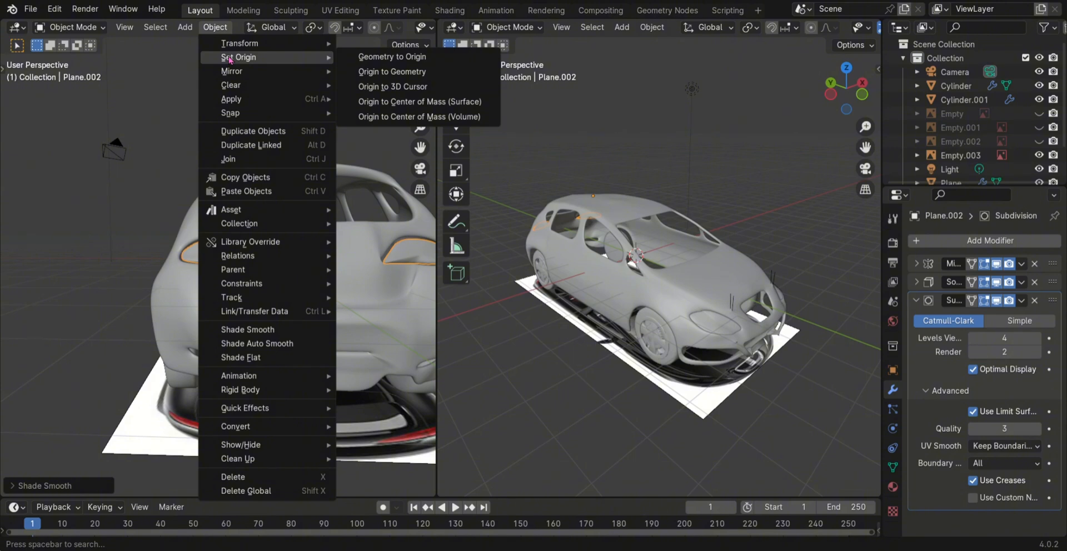
click(371, 71)
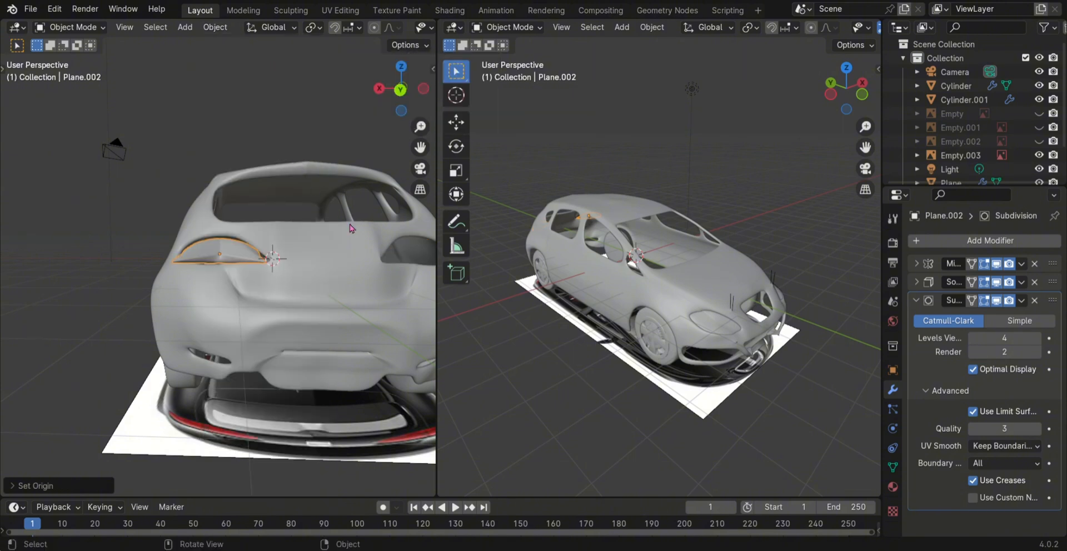
- Assign the car body object Plane as the Mirror Object in the taillight's Mirror modifier
click(917, 301)
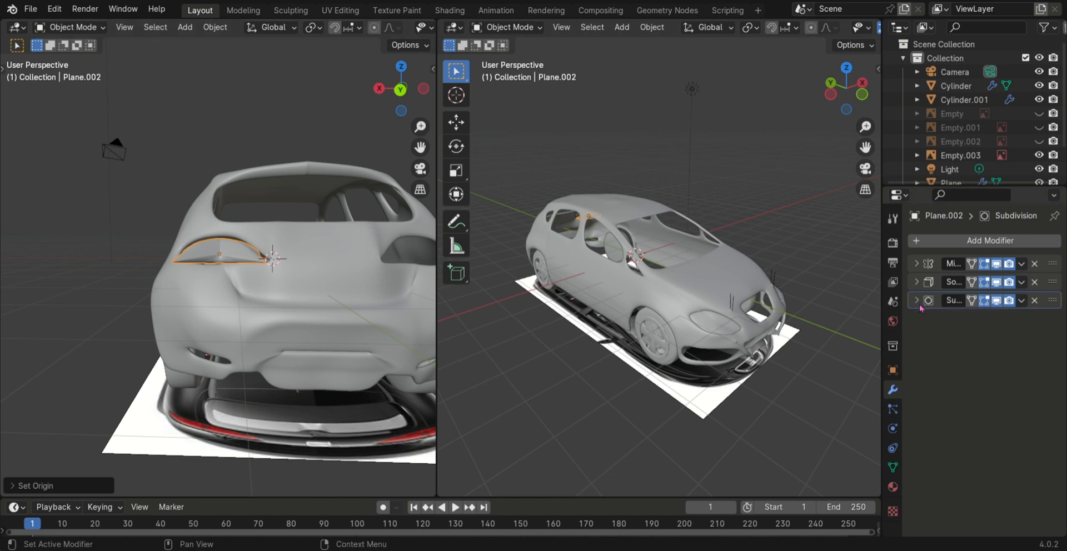
click(917, 264)
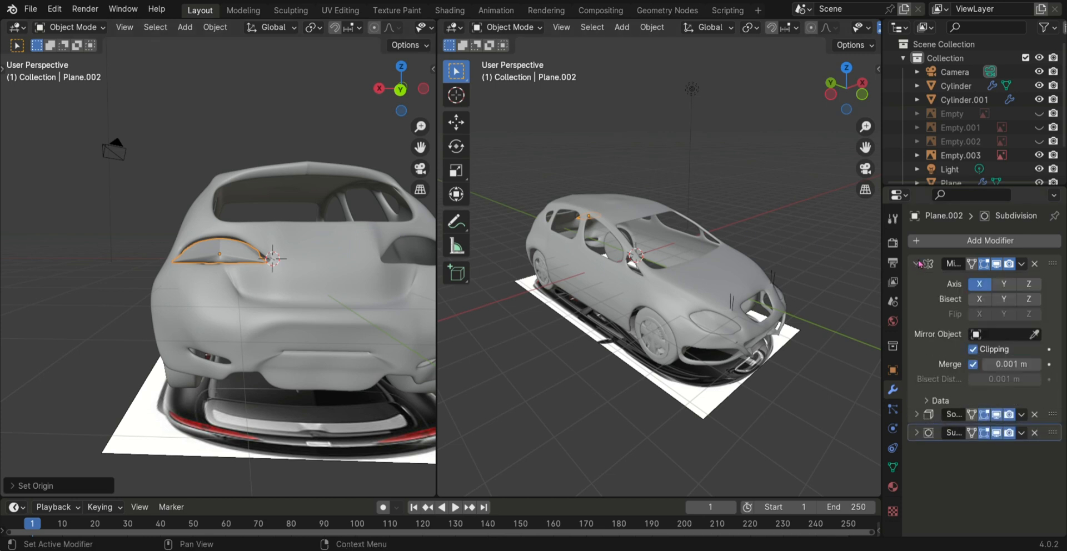
click(1023, 335)
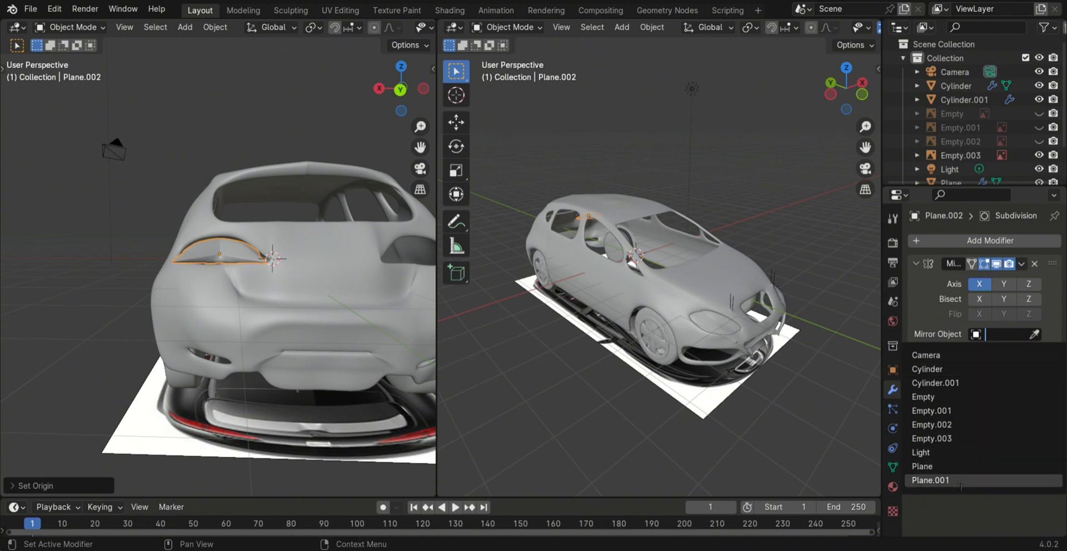
click(957, 467)
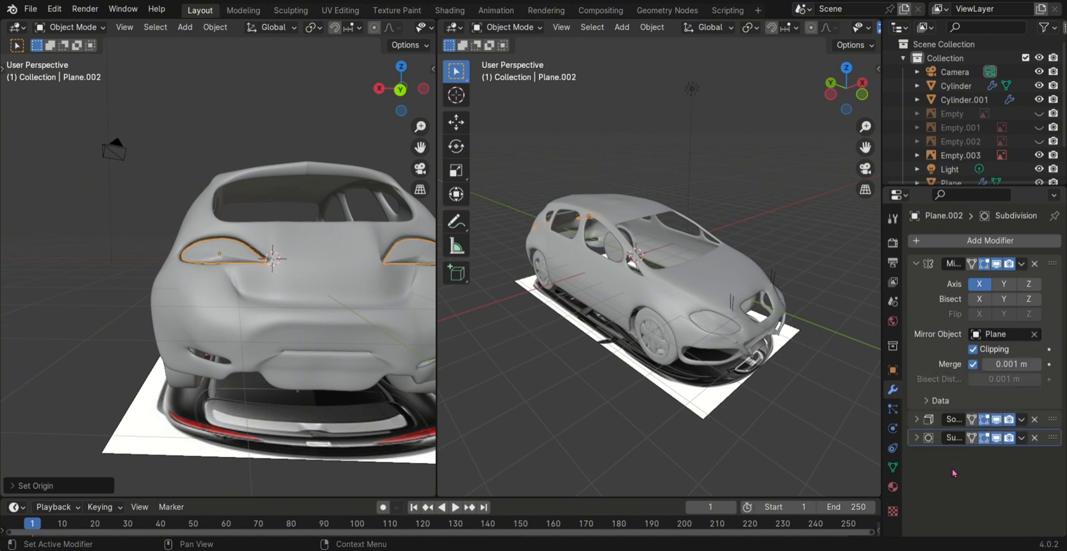
click(497, 369)
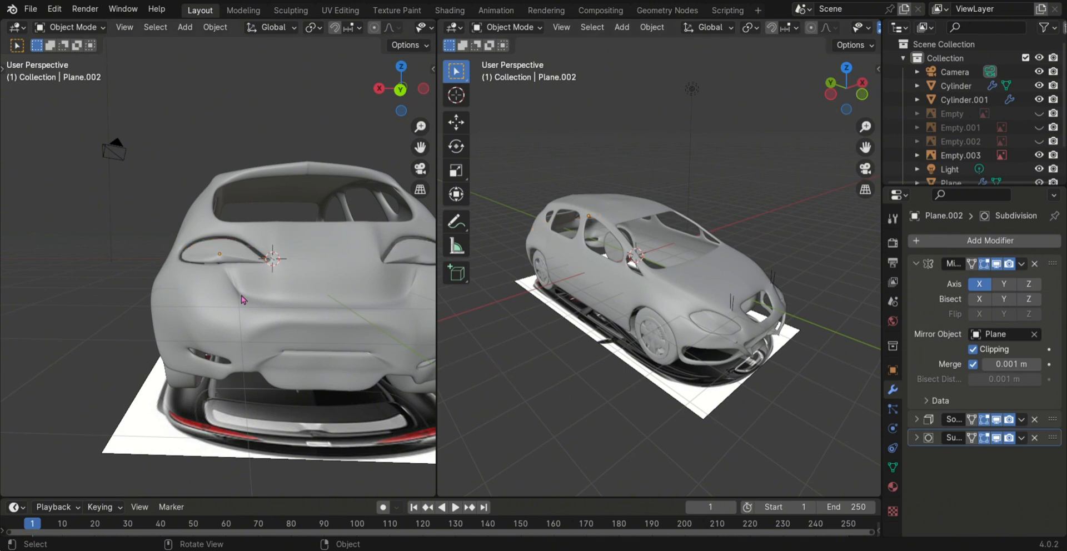
- Scale the taillights up slightly and uniformly to cover their openings in the rear body
scroll(249, 288, down, 2)
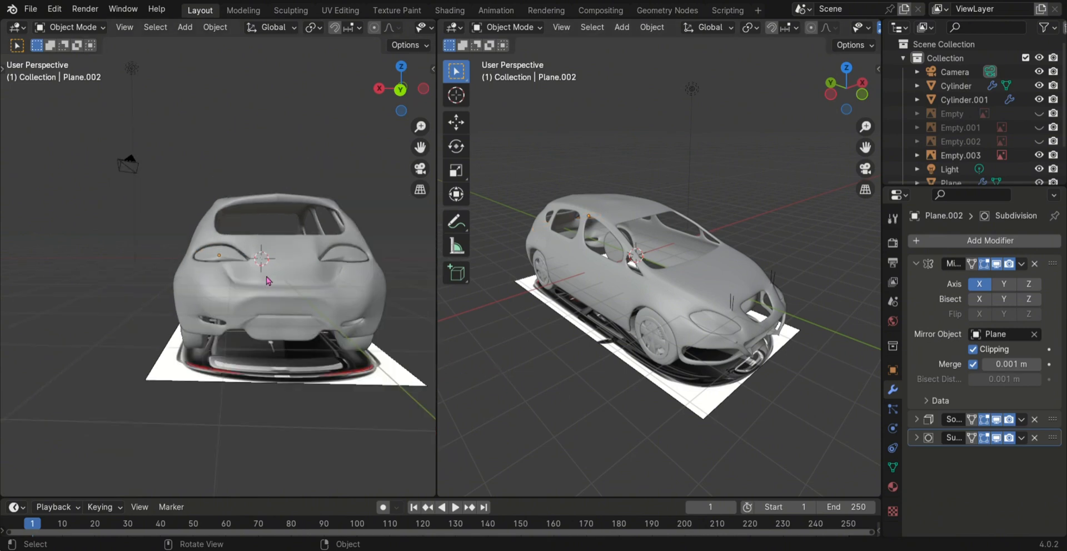
click(233, 259)
key(s)
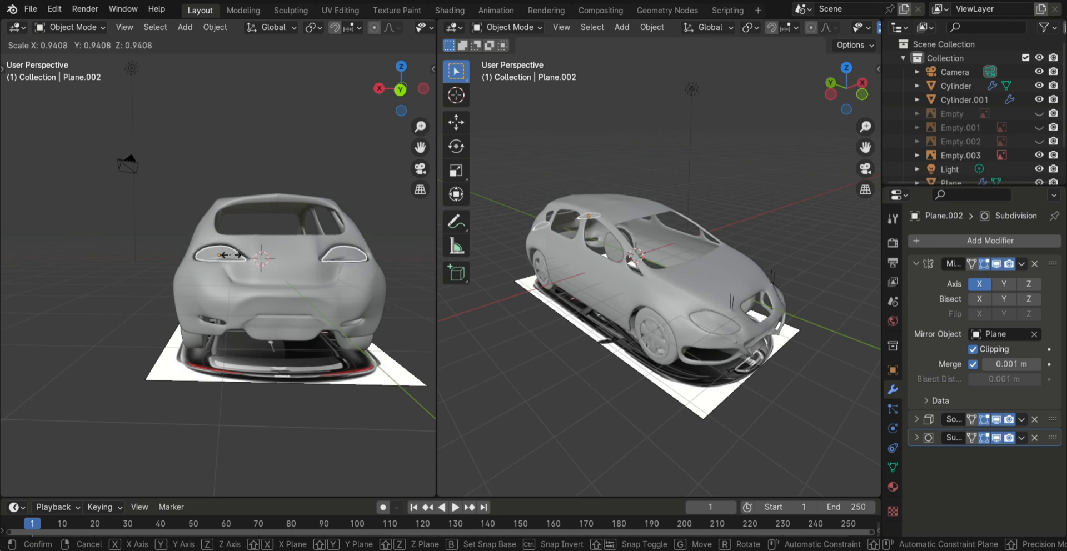
click(239, 259)
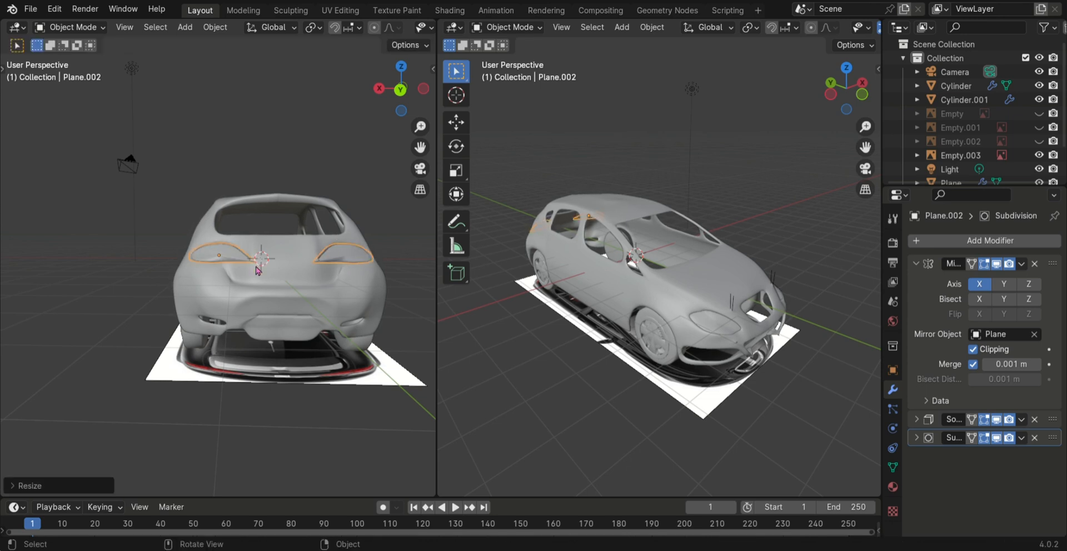
click(343, 453)
- Reselect the taillights and fine-tune their uniform scale against the edges of their openings
scroll(342, 448, up, 6)
scroll(340, 446, down, 4)
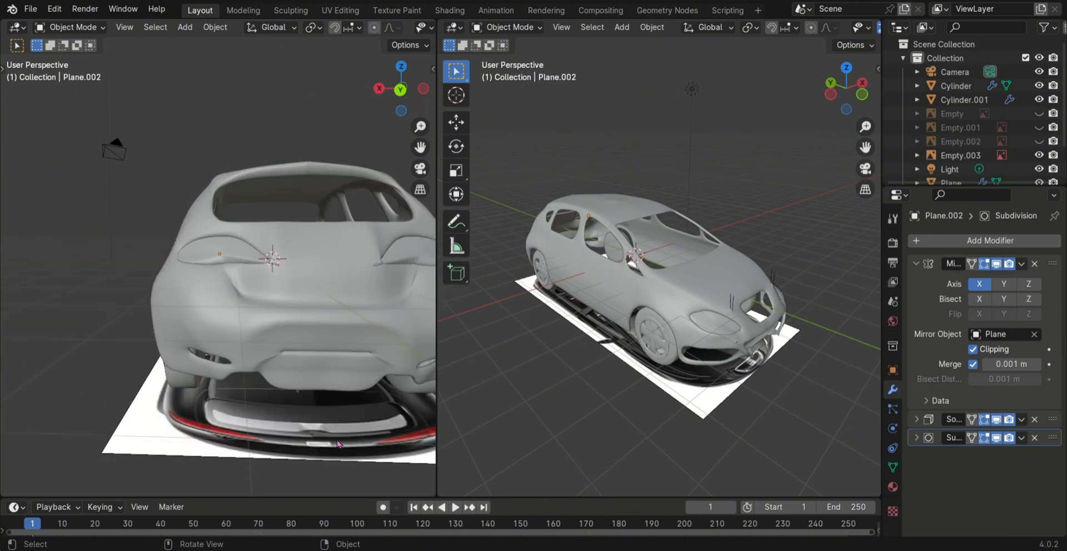
click(236, 253)
key(s)
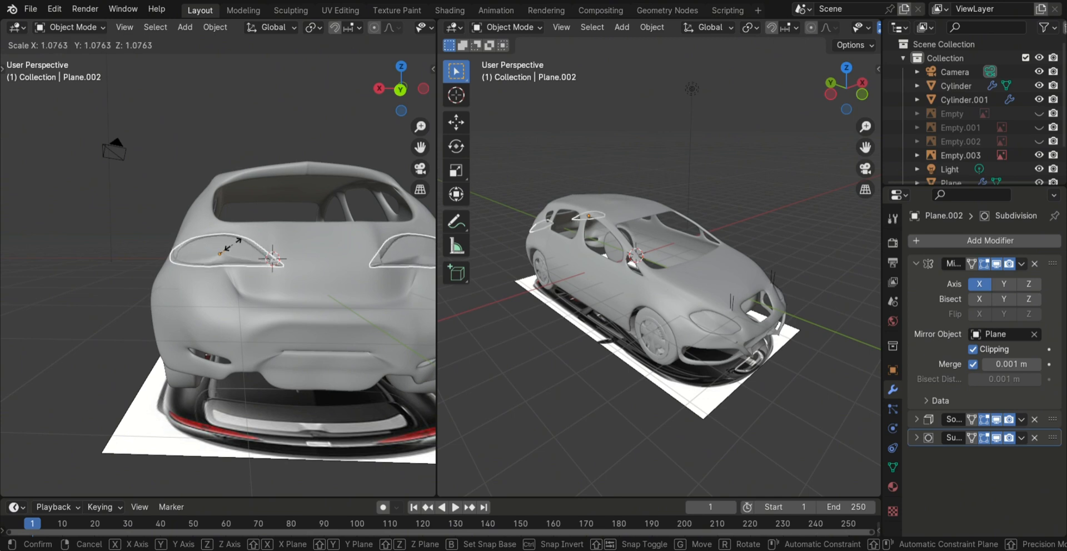
click(231, 250)
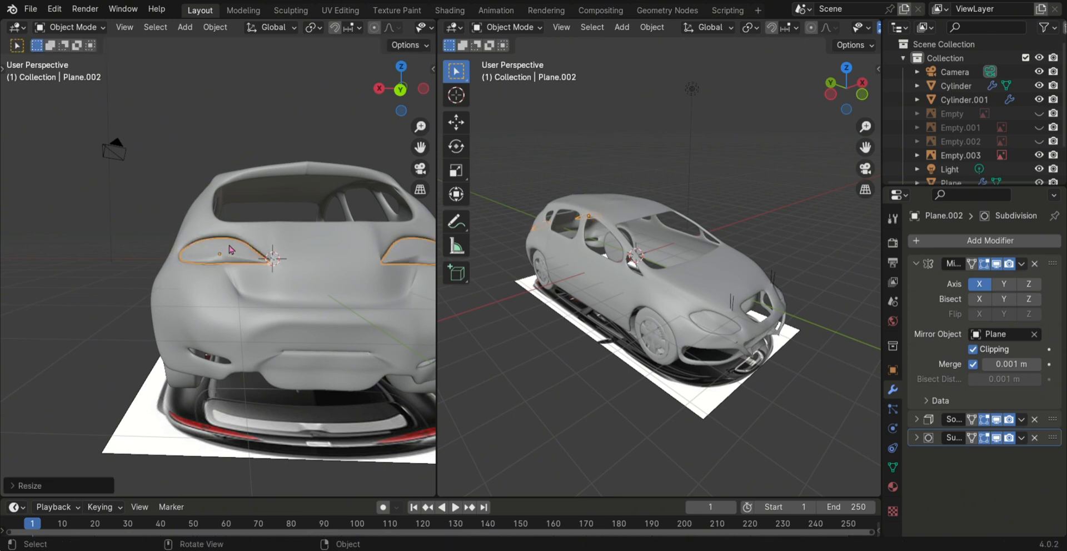
- Raise the taillights by about 0.03 m along the global Z axis
key(g)
key(z)
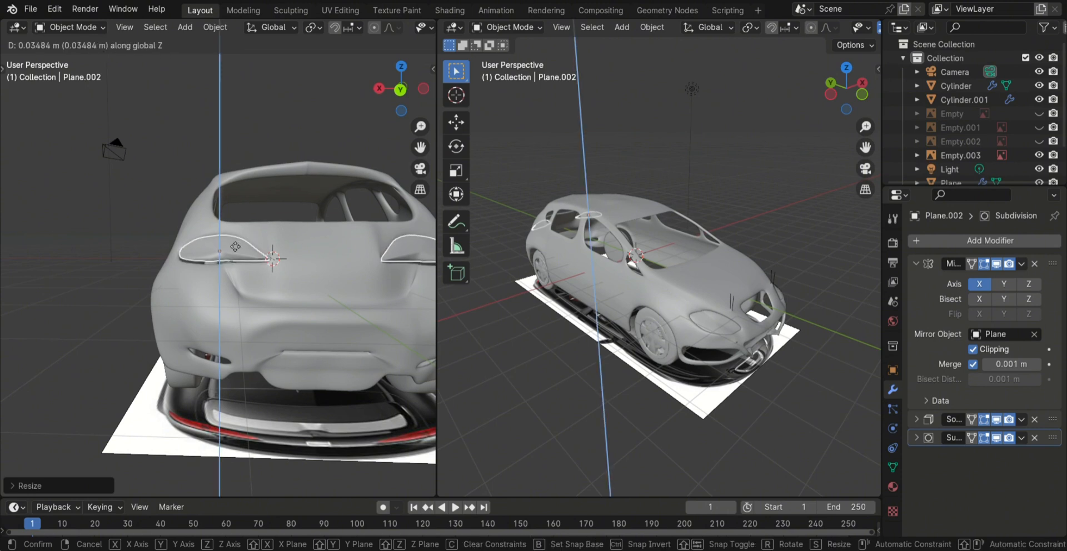
click(234, 249)
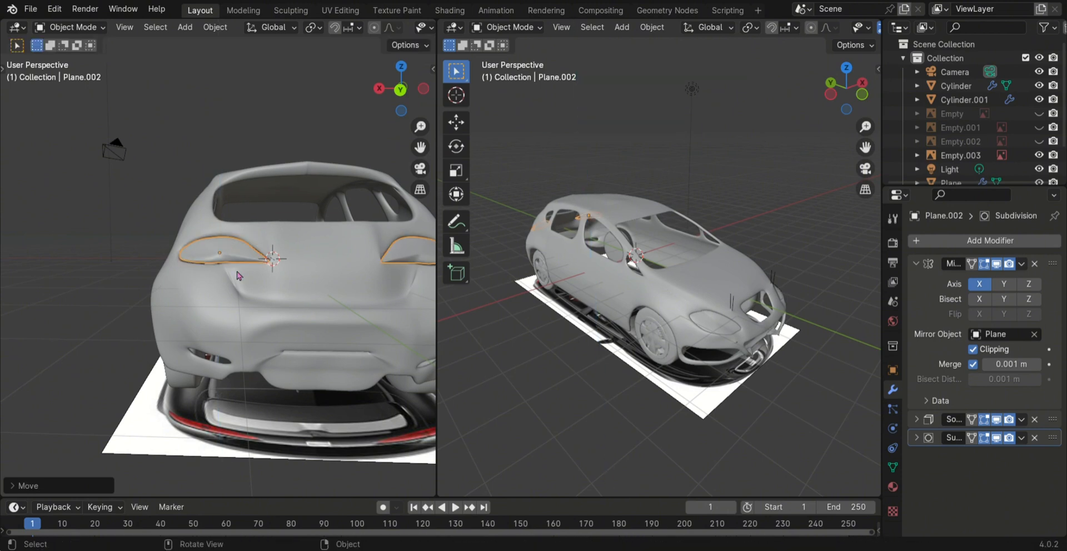
- Enlarge the taillights uniformly by a factor of about 1.03 and deselect them
key(s)
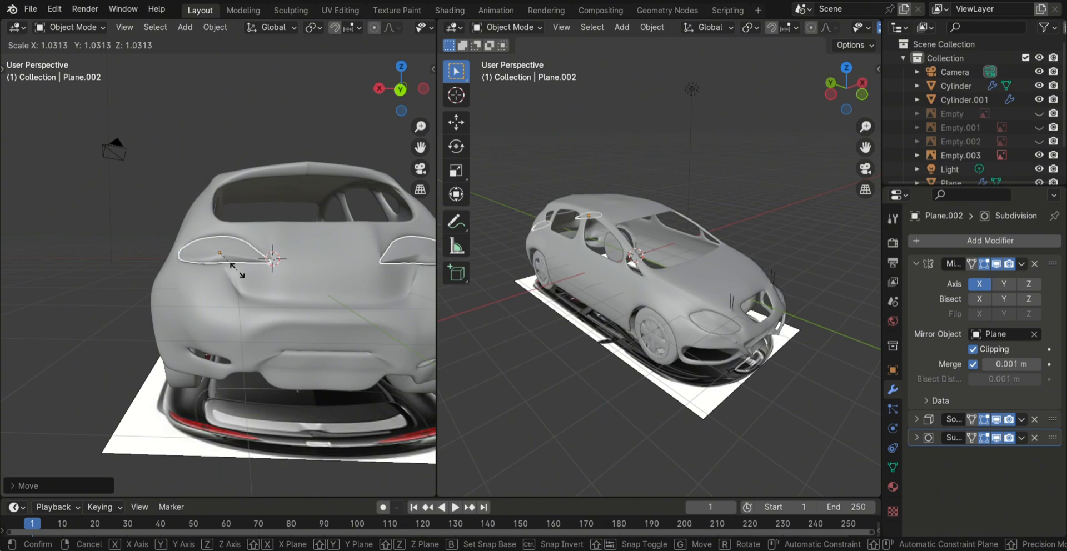
click(237, 271)
click(147, 273)
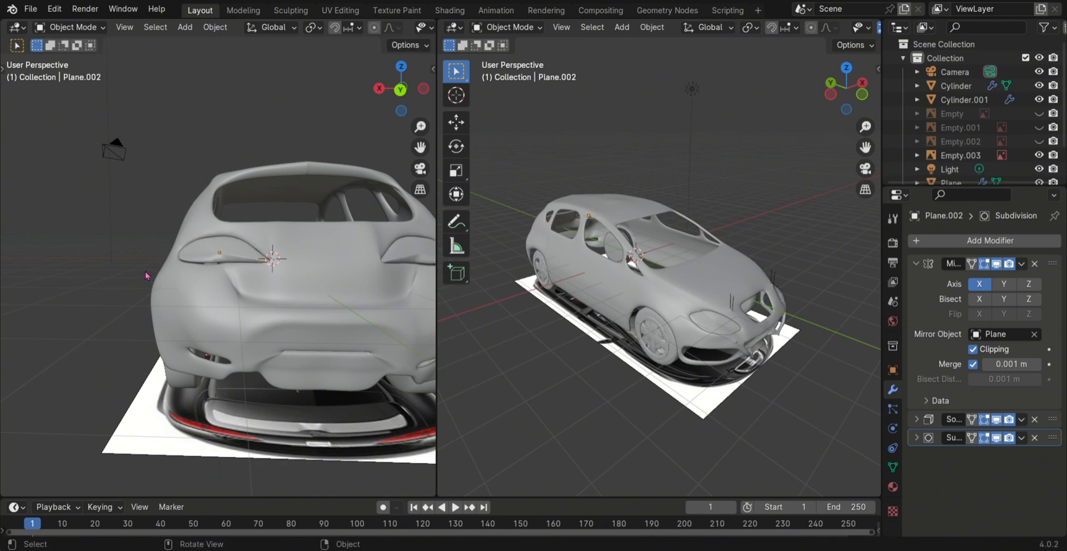
- Enlarge the taillights uniformly until they overlap the edges of their openings, and deselect them
click(211, 262)
key(s)
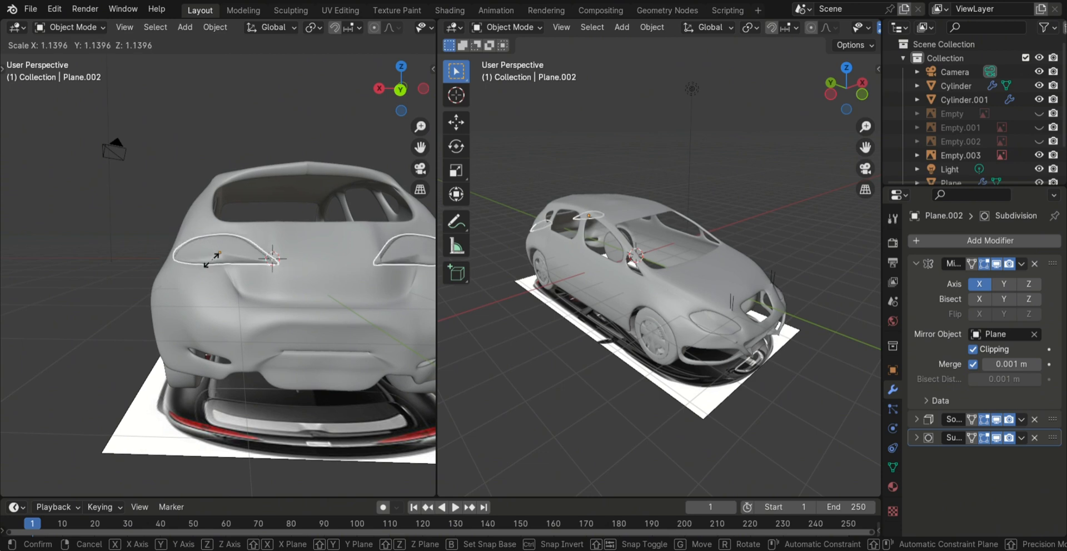
click(211, 260)
click(103, 265)
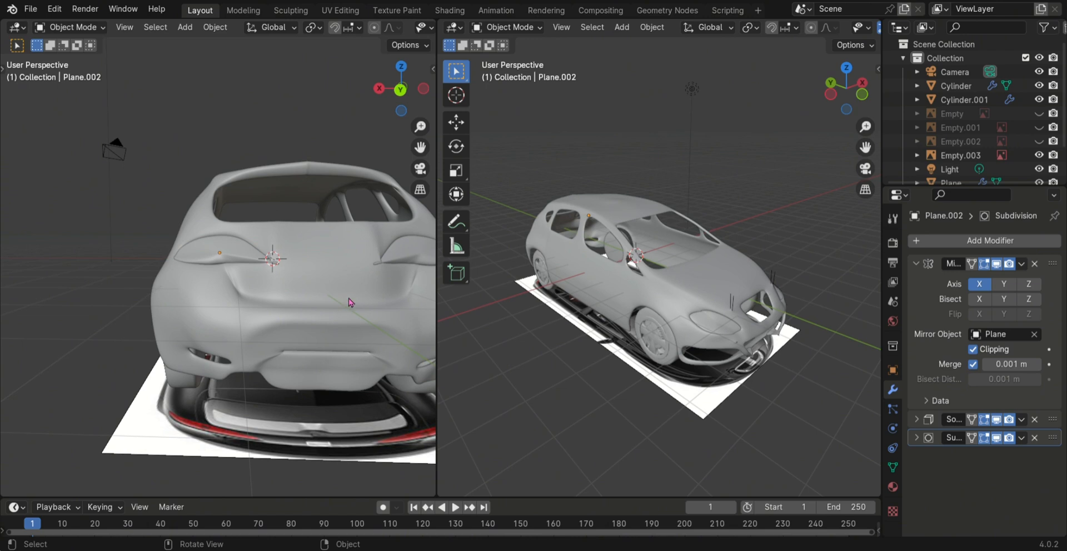
scroll(350, 302, down, 2)
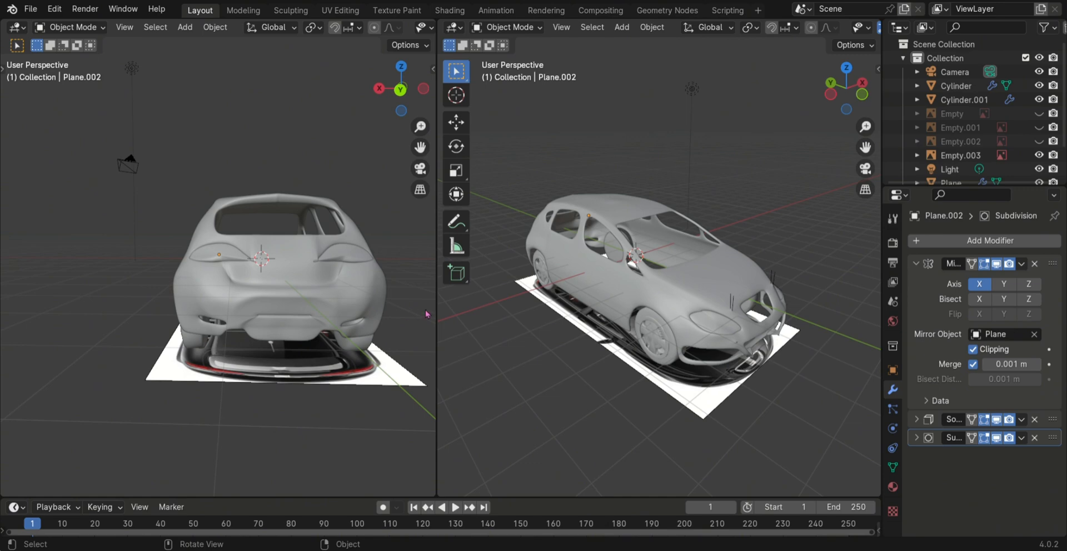
- Reselect the taillights and shrink them slightly and uniformly to fit inside the rims of their openings
middle_drag(617, 333, 667, 293)
mouse_move(301, 303)
middle_down()
mouse_move(366, 334)
mouse_move(261, 319)
mouse_move(311, 294)
mouse_move(301, 309)
middle_up()
scroll(312, 294, up, 3)
scroll(186, 364, up, 2)
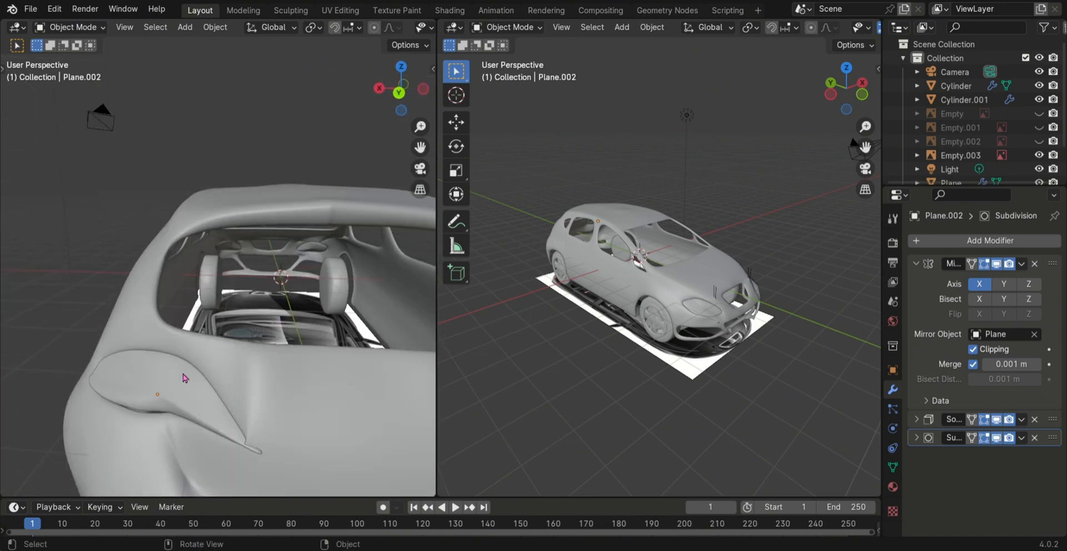
click(185, 376)
key(s)
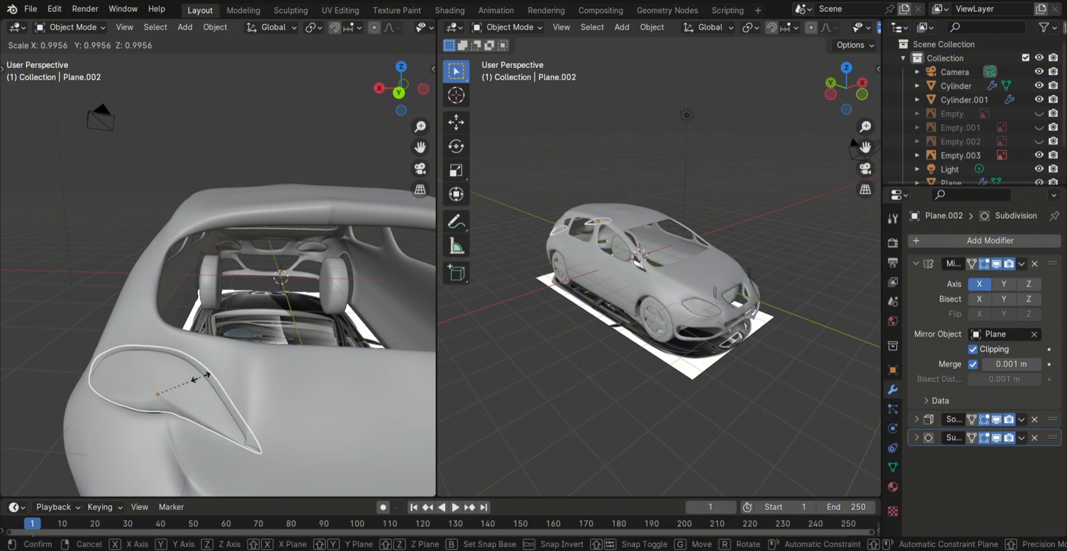
click(195, 379)
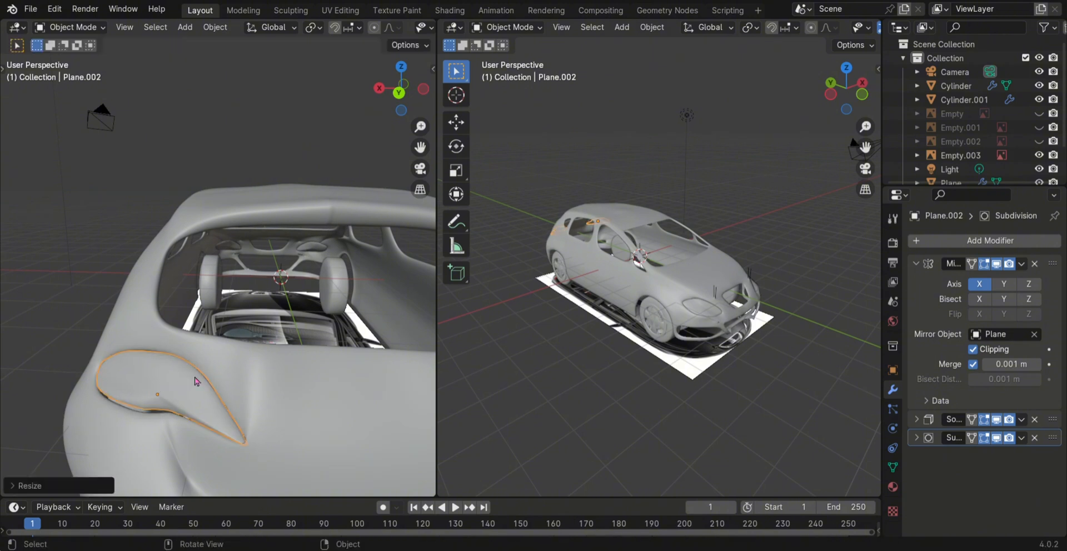
- Lower the taillights by about 0.009 m along the global Z axis and check their uniform scale
key(s)
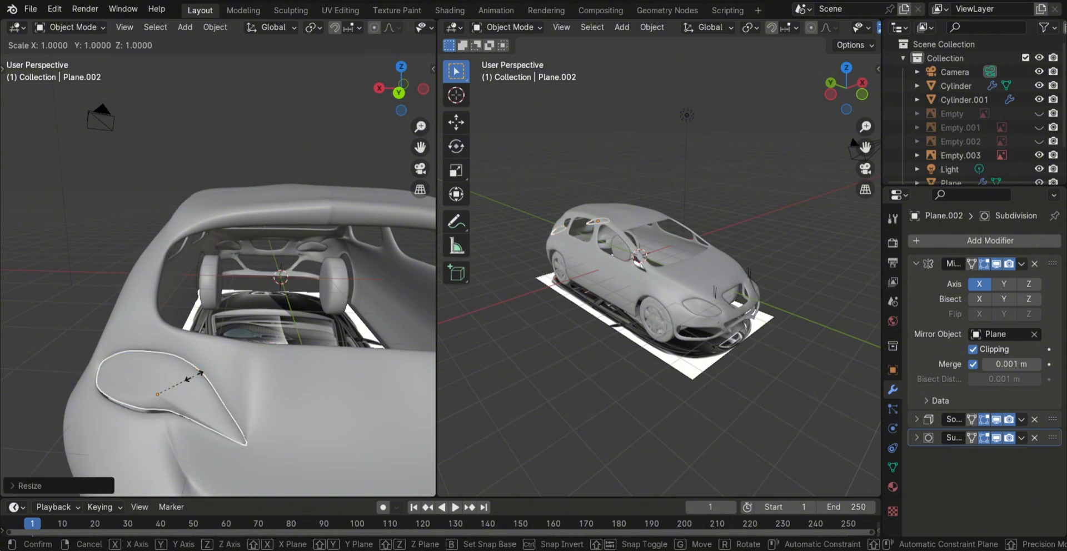
key(g)
key(z)
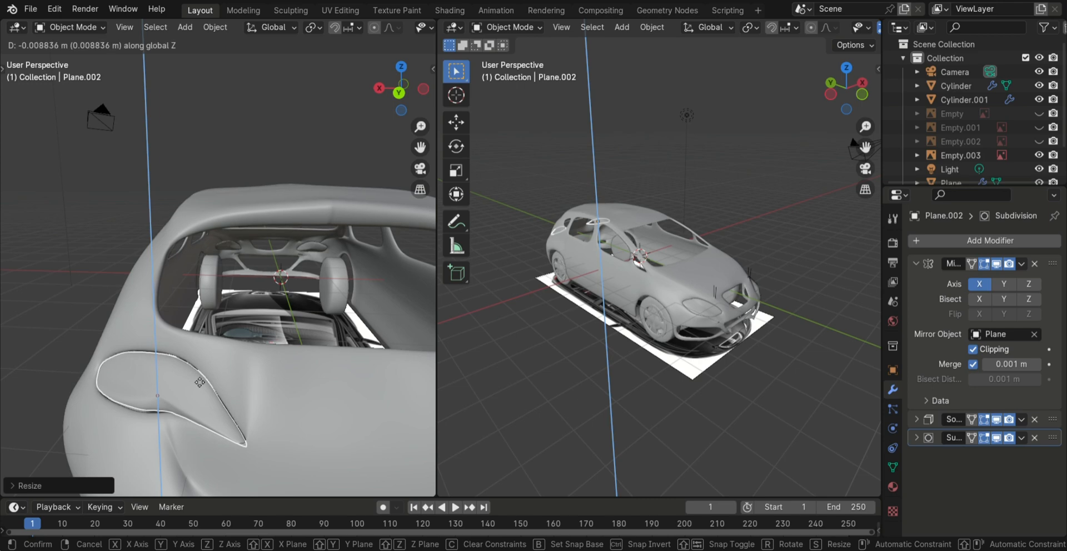
click(200, 382)
key(s)
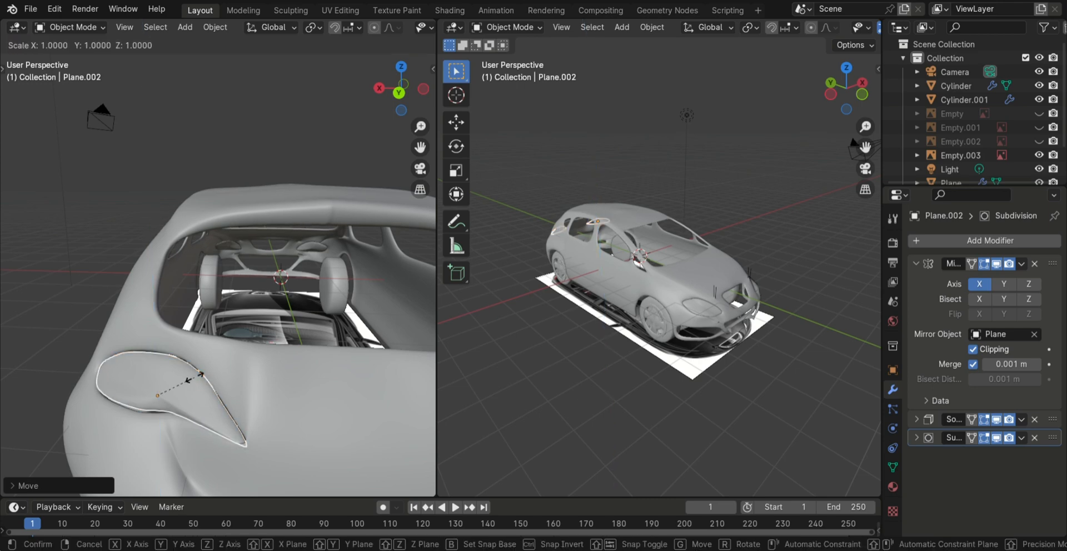
click(197, 380)
scroll(272, 398, down, 5)
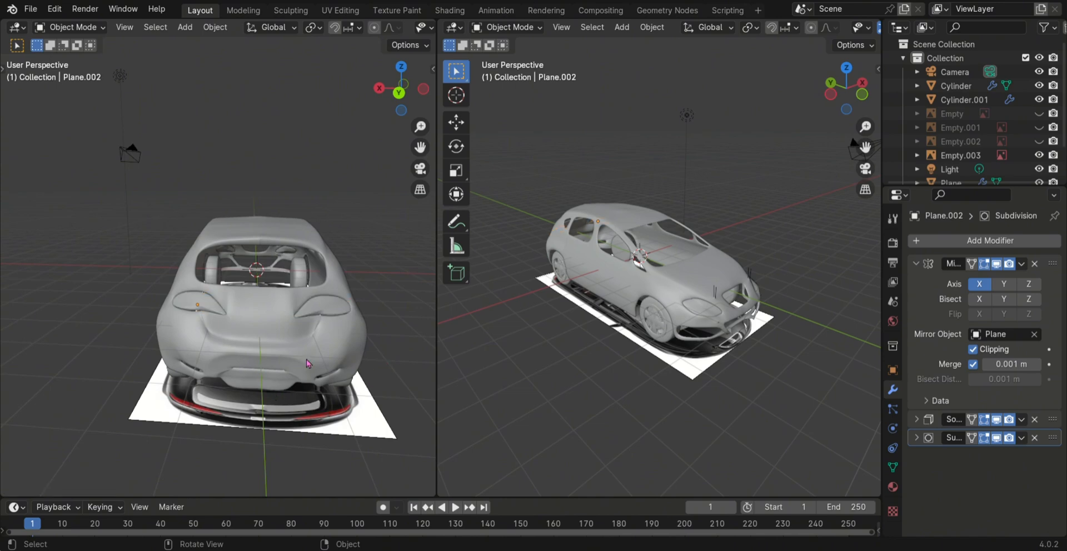
- Select the taillights again and scale them up slightly and uniformly to close the gaps around them
scroll(307, 361, up, 2)
middle_drag(268, 367, 258, 342)
click(235, 314)
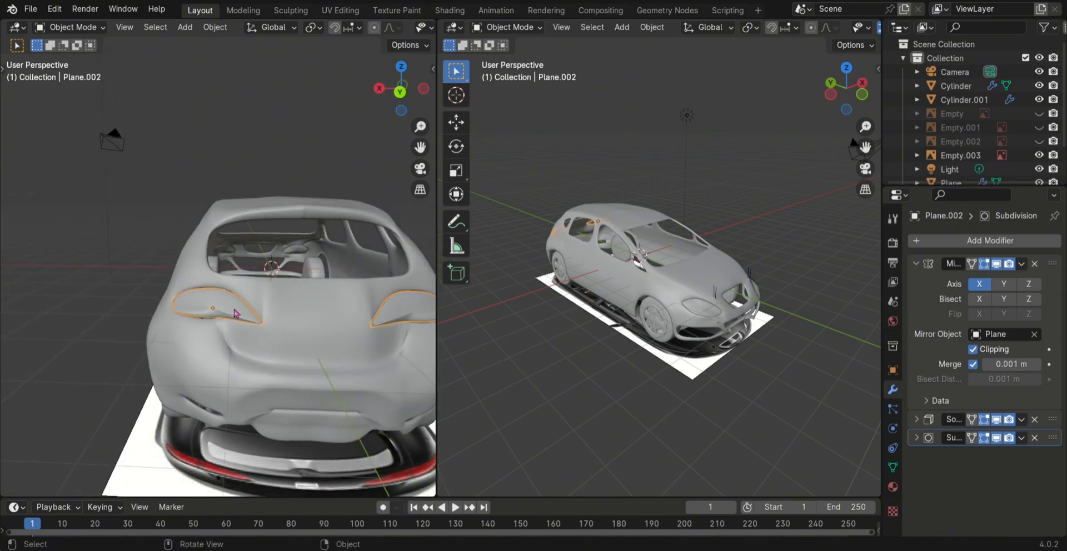
key(s)
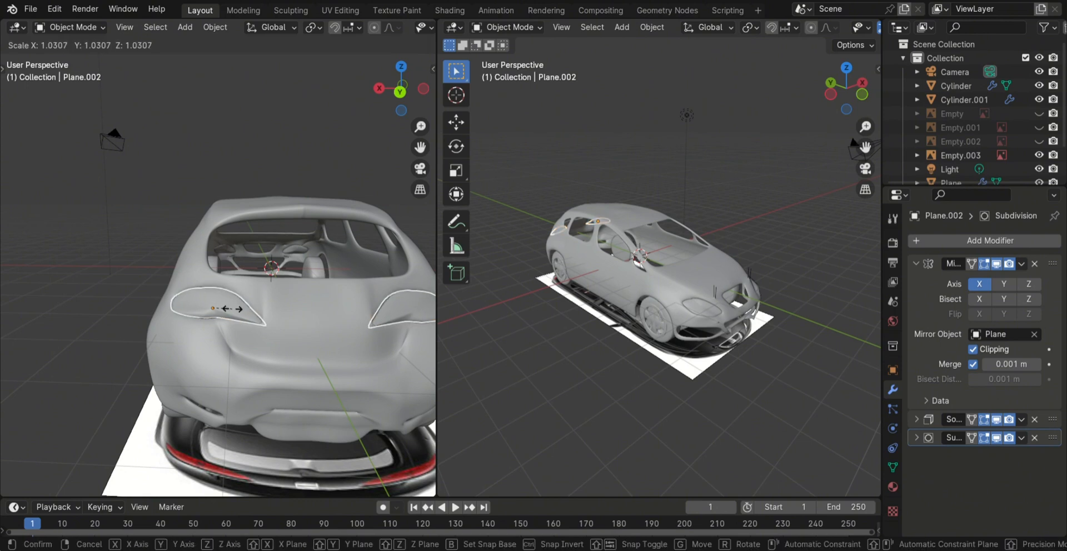
click(234, 309)
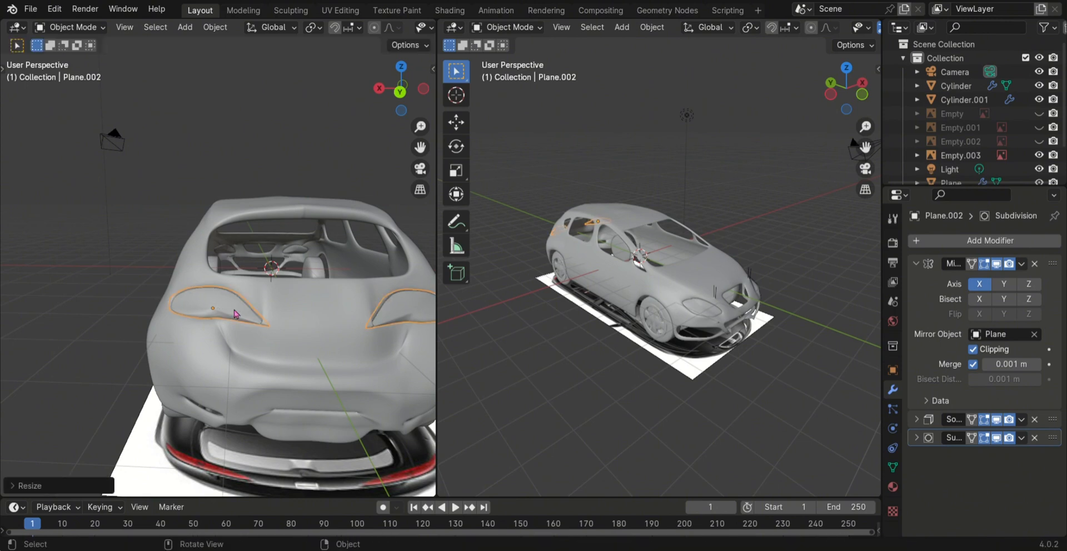
- Try to shift the taillights by about 0.014 m along the global X axis, and undo the move
key(g)
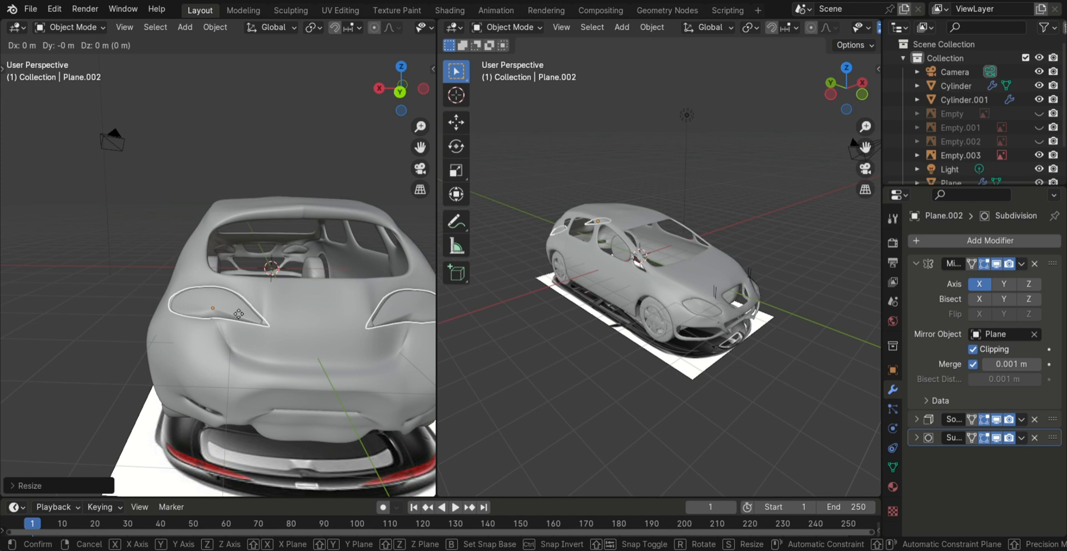
key(x)
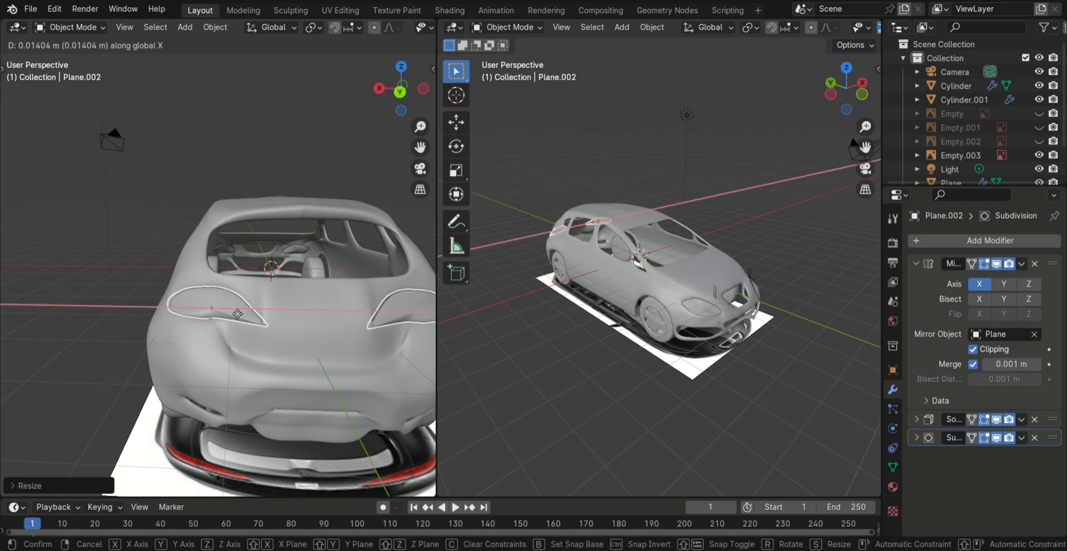
click(237, 314)
key(s)
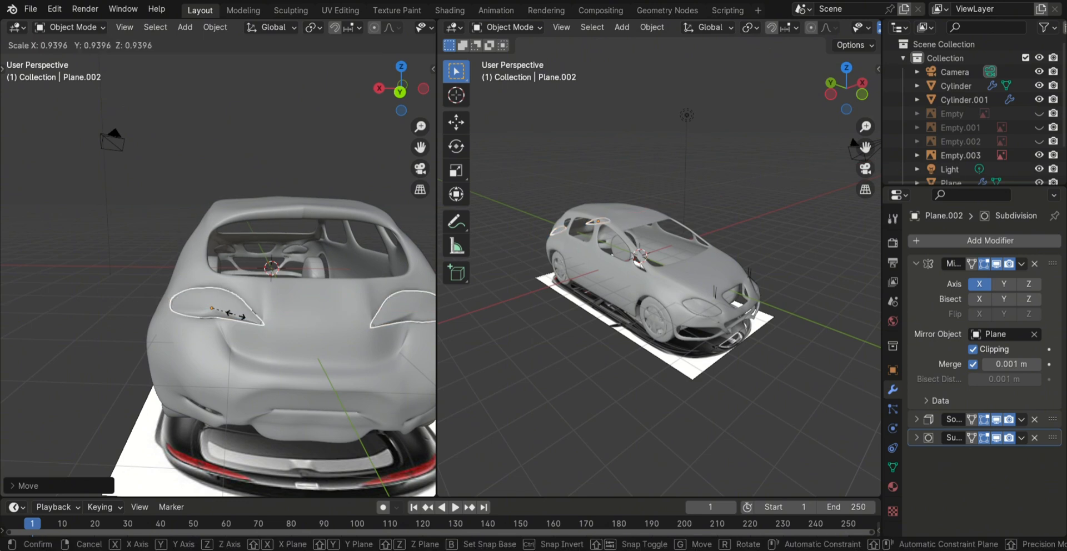
right_click(237, 315)
click(114, 316)
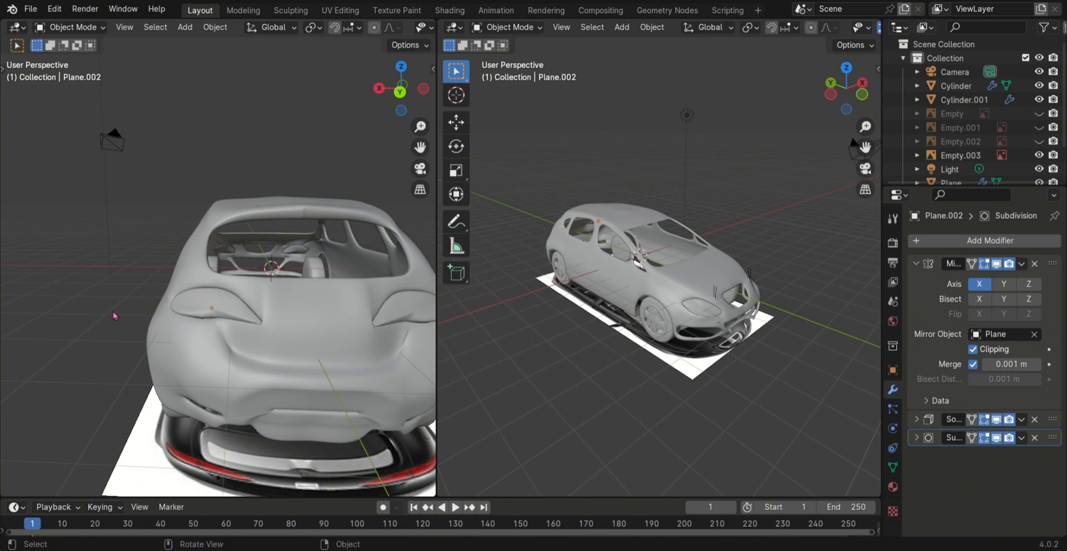
scroll(114, 315, down, 3)
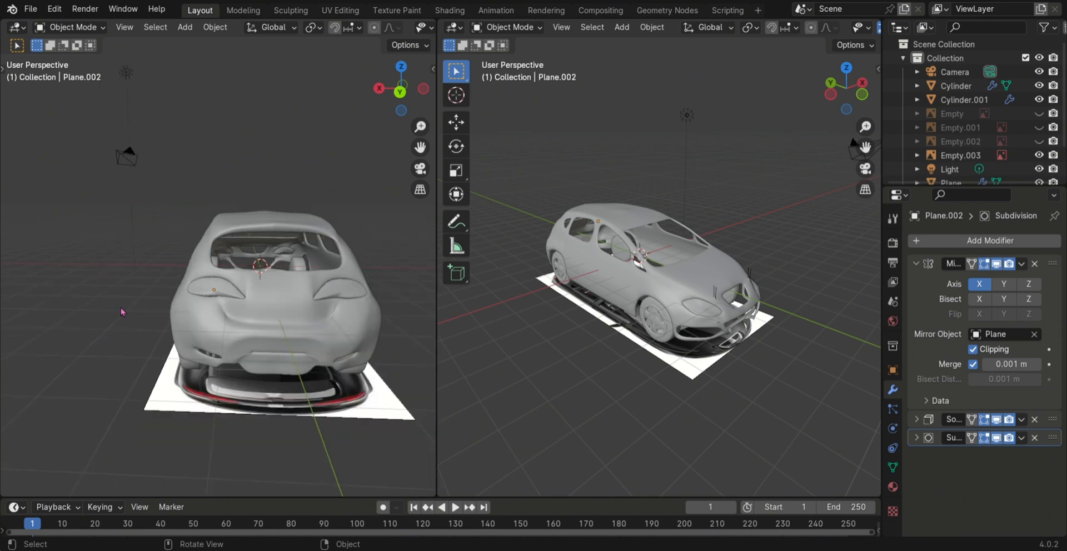
key(ctrl+z)
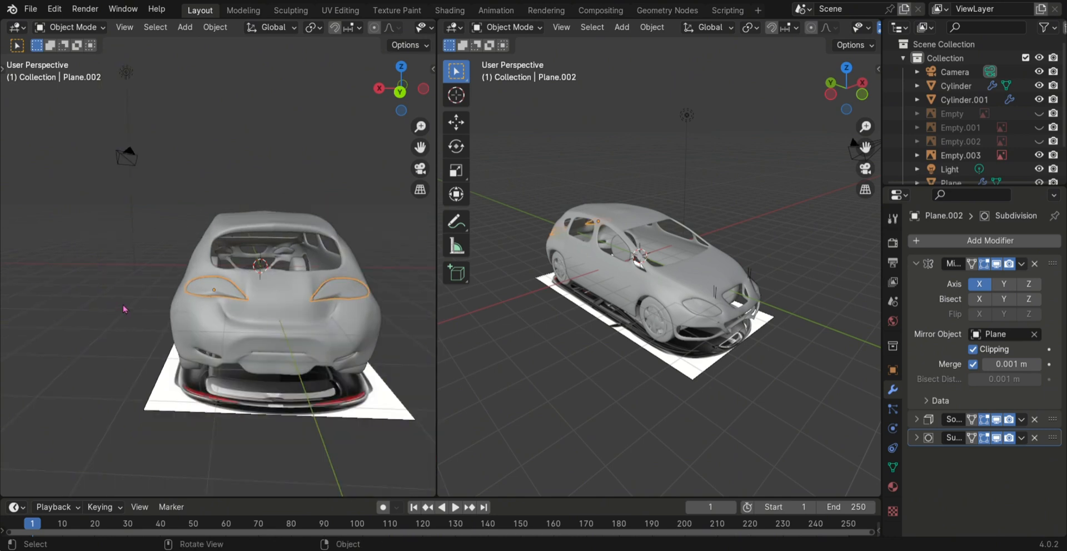
key(ctrl+z)
click(123, 310)
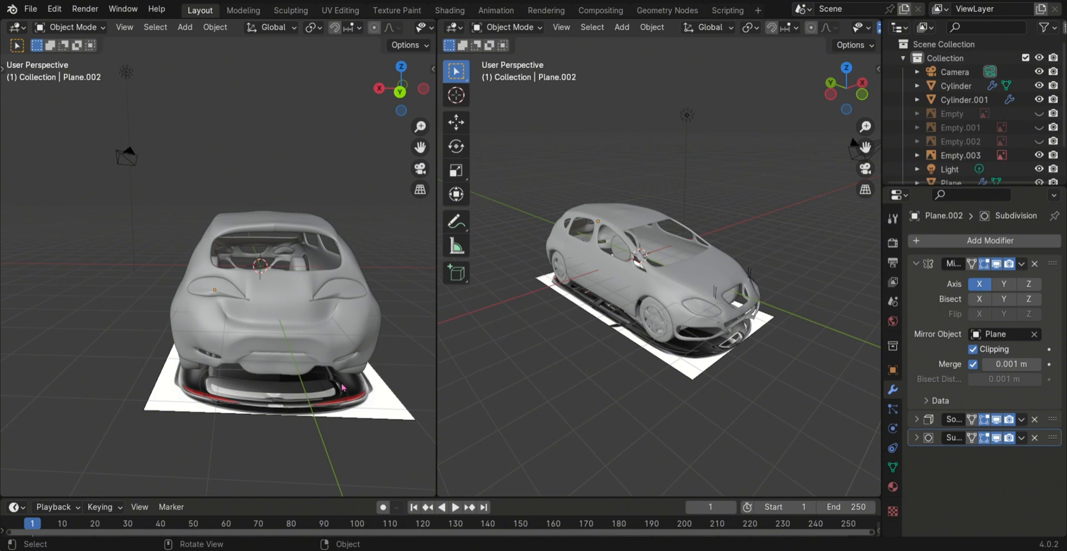
key(ctrl+z)
key(ctrl+z)
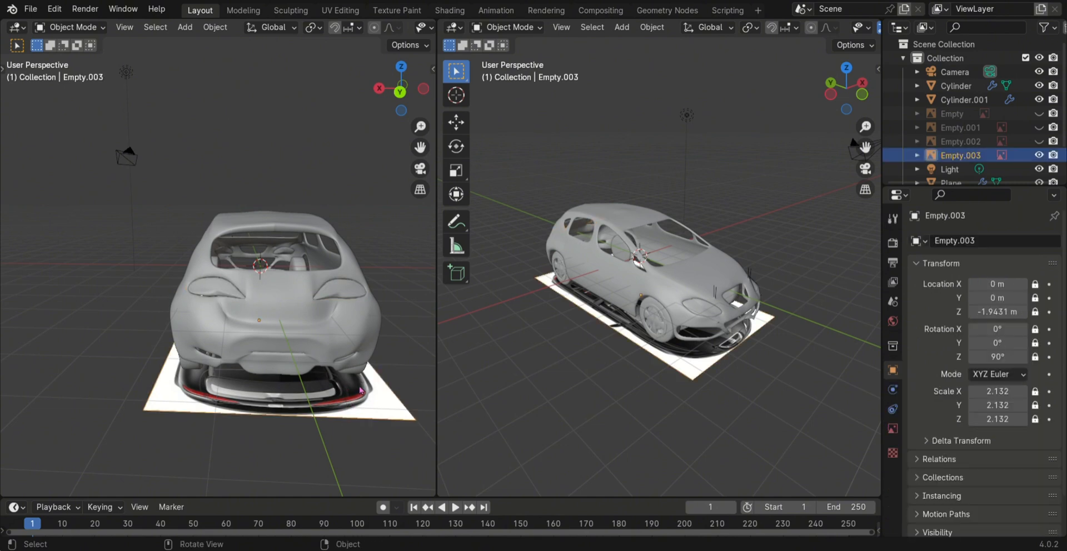
click(361, 392)
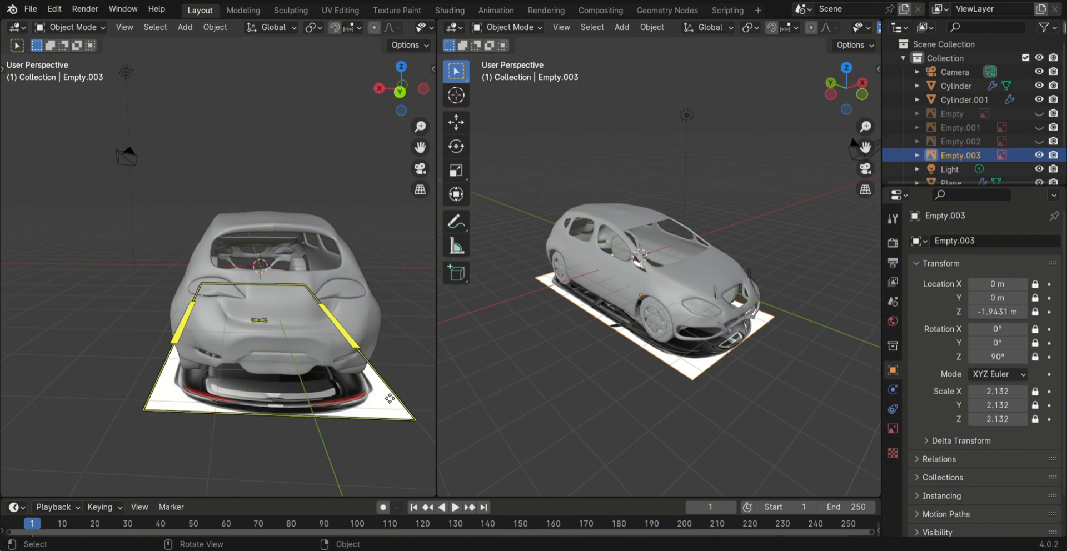
scroll(326, 226, up, 2)
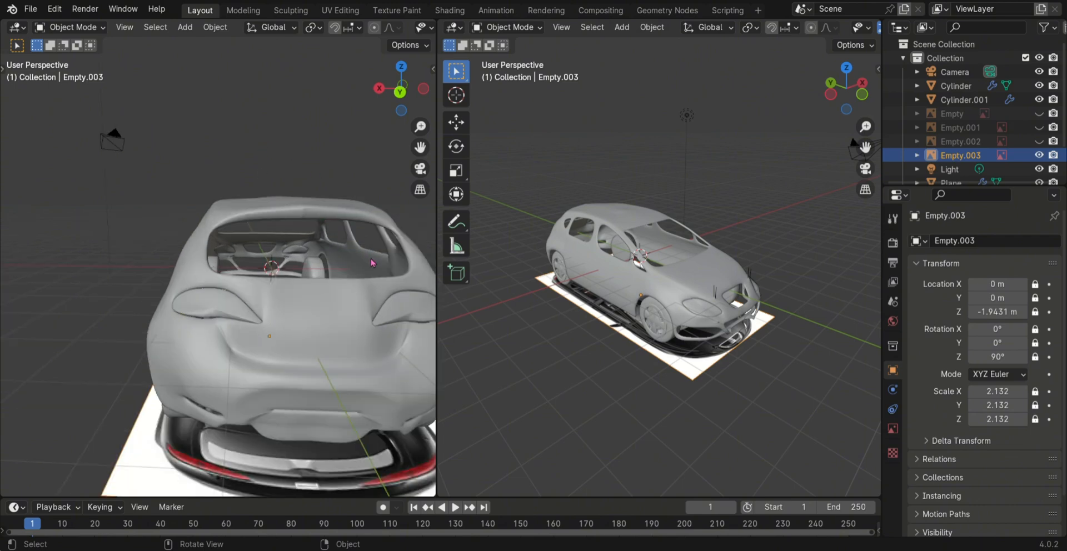
scroll(356, 203, down, 2)
middle_drag(357, 205, 347, 198)
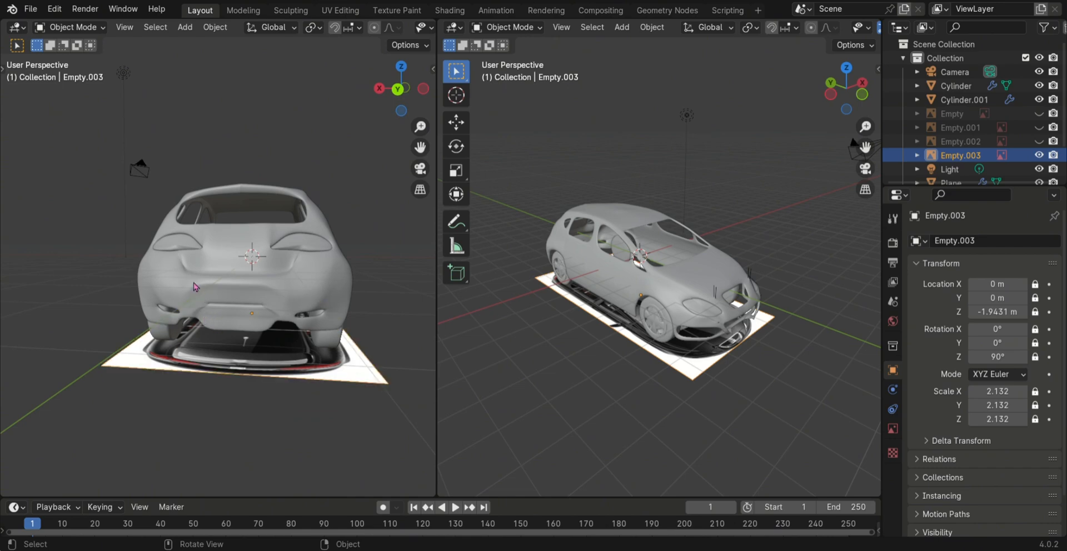
- In the car body's mesh, select the edge loop around the small lower light opening in the rear bumper and fill it with a face
click(195, 287)
key(Tab)
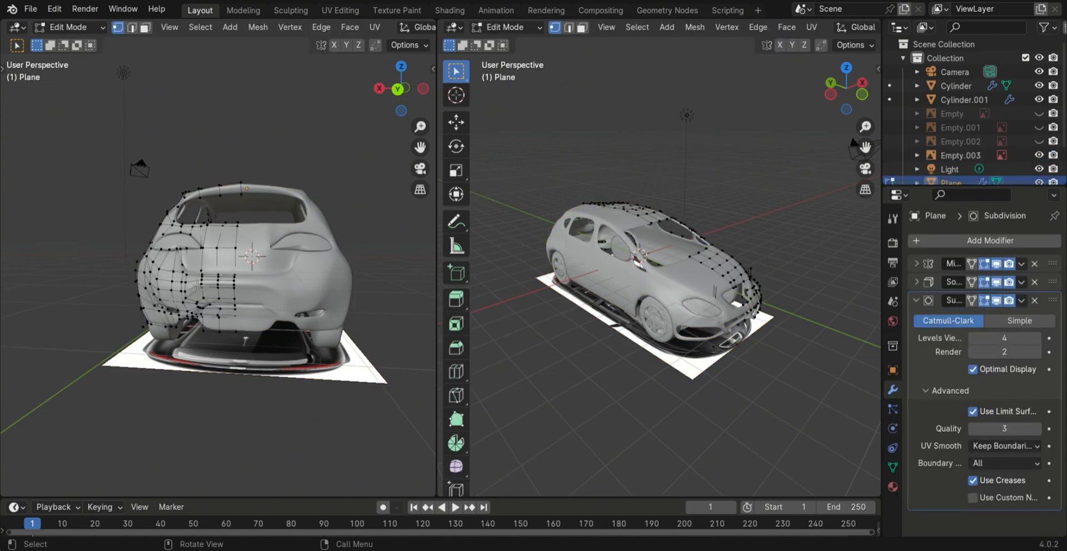
scroll(248, 412, up, 5)
scroll(248, 412, down, 6)
middle_drag(226, 421, 252, 421)
scroll(268, 413, up, 2)
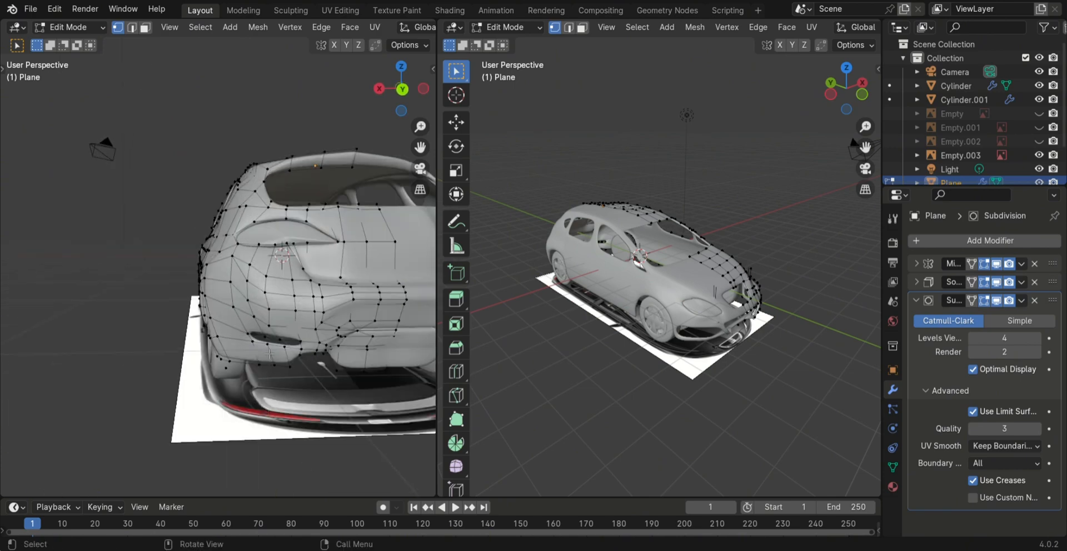
alt+click(293, 353)
key(f)
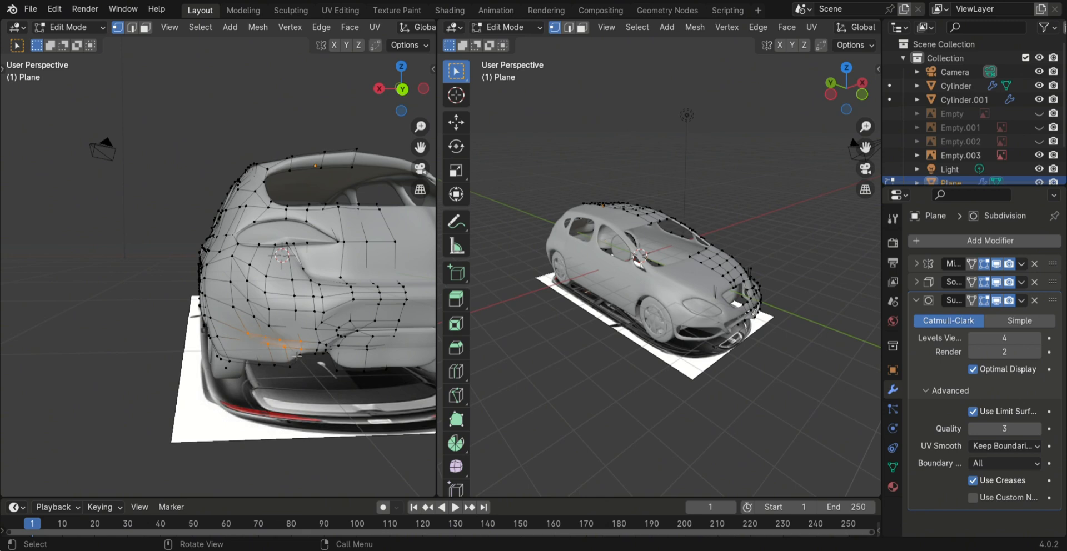
- Separate the selected bumper light geometry into its own object and return to Object Mode
key(p)
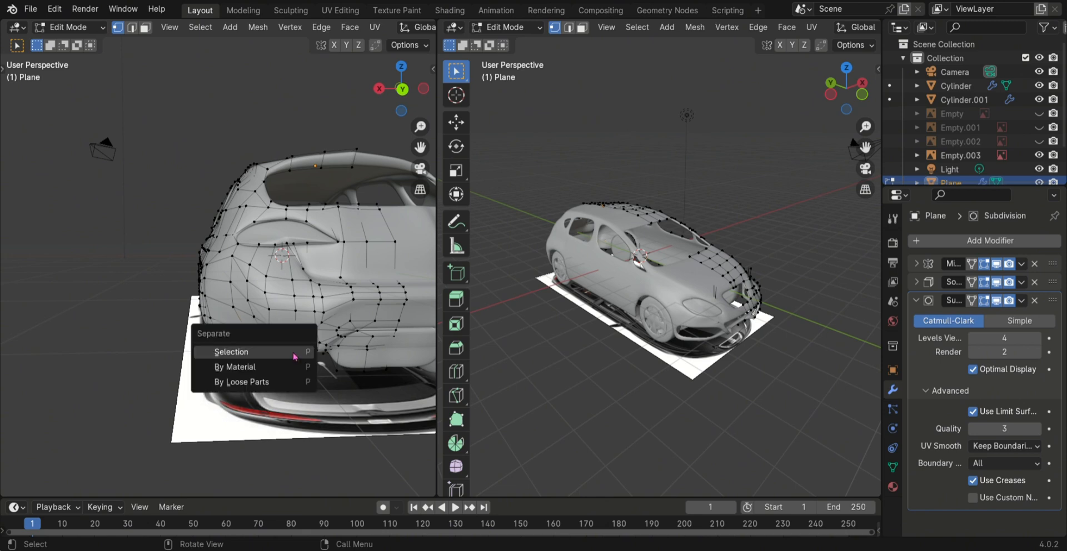
click(294, 353)
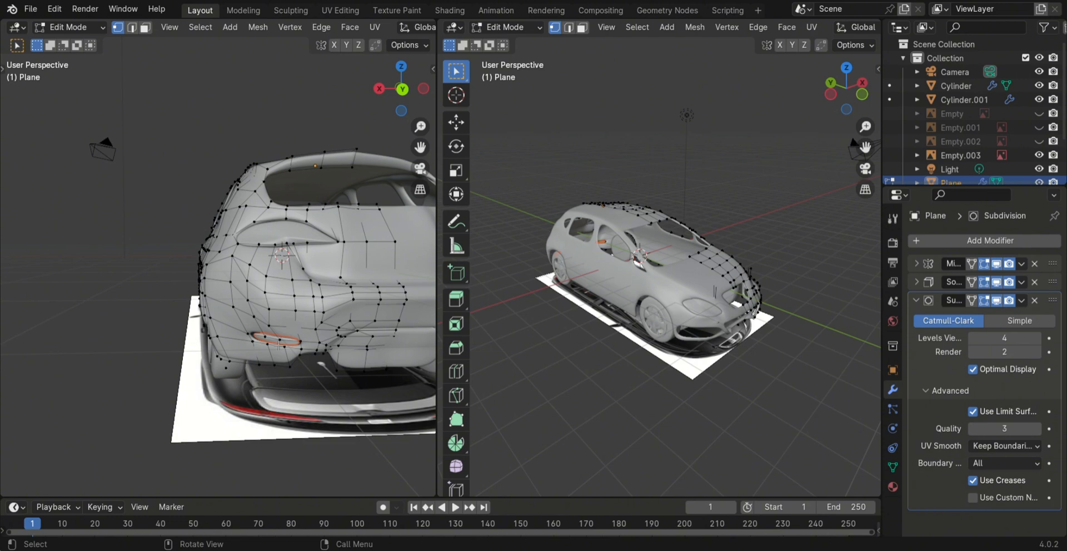
key(Tab)
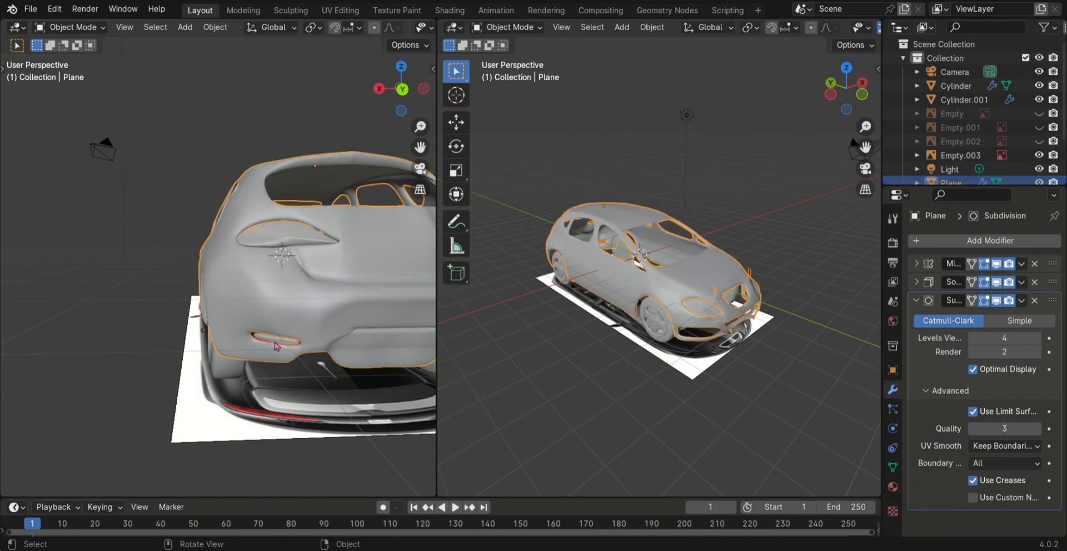
- Try setting the origin of the selected car body to its geometry, undo it, and reselect at the lower bumper light
click(213, 27)
mouse_move(241, 63)
click(214, 28)
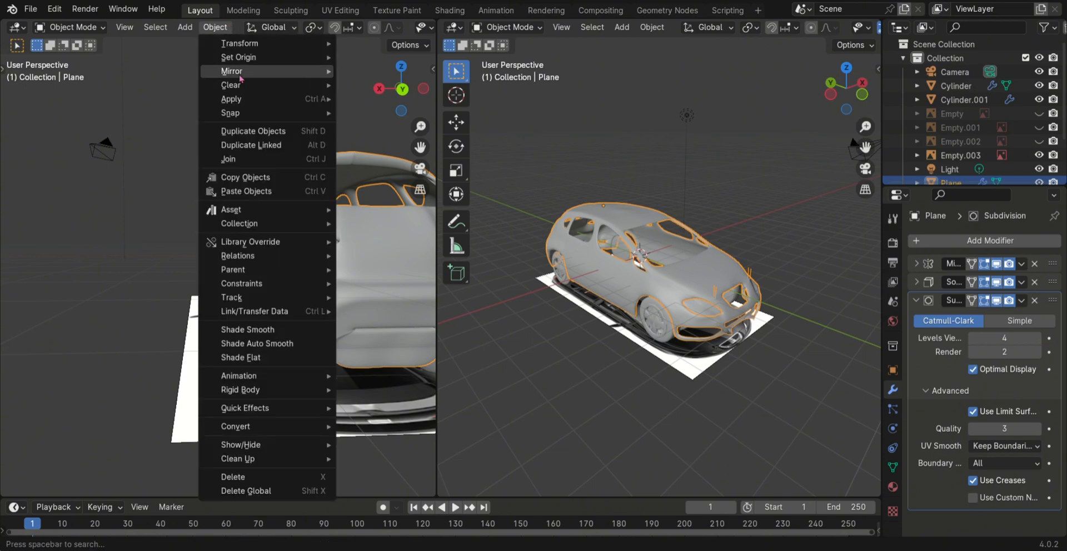
mouse_move(243, 58)
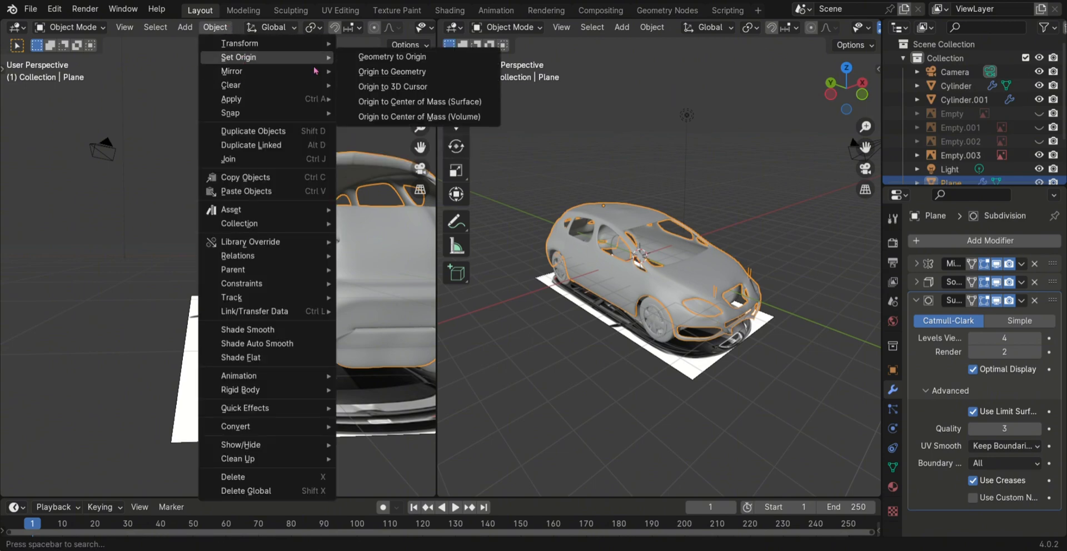
click(399, 71)
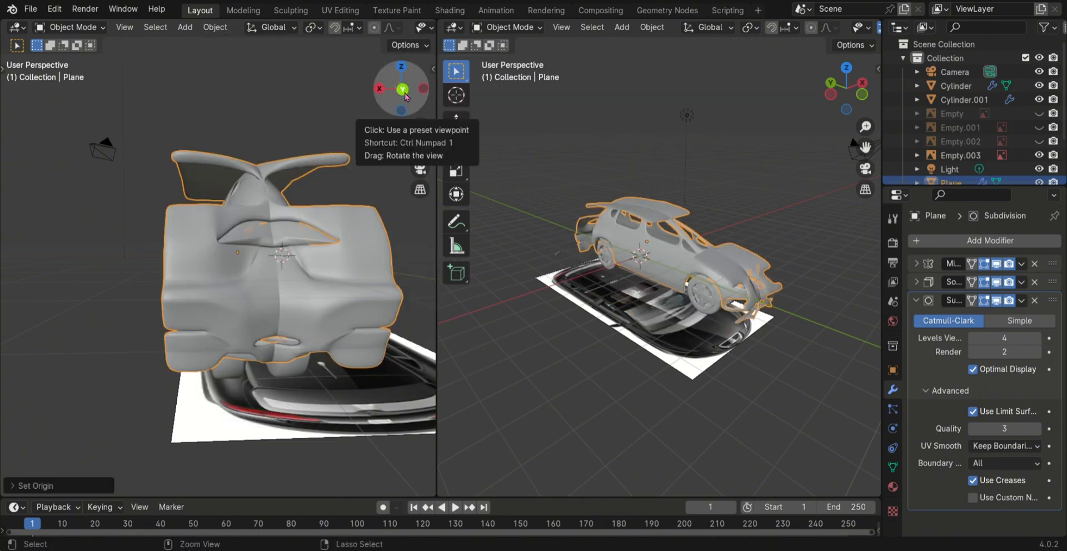
key(ctrl+z)
click(240, 136)
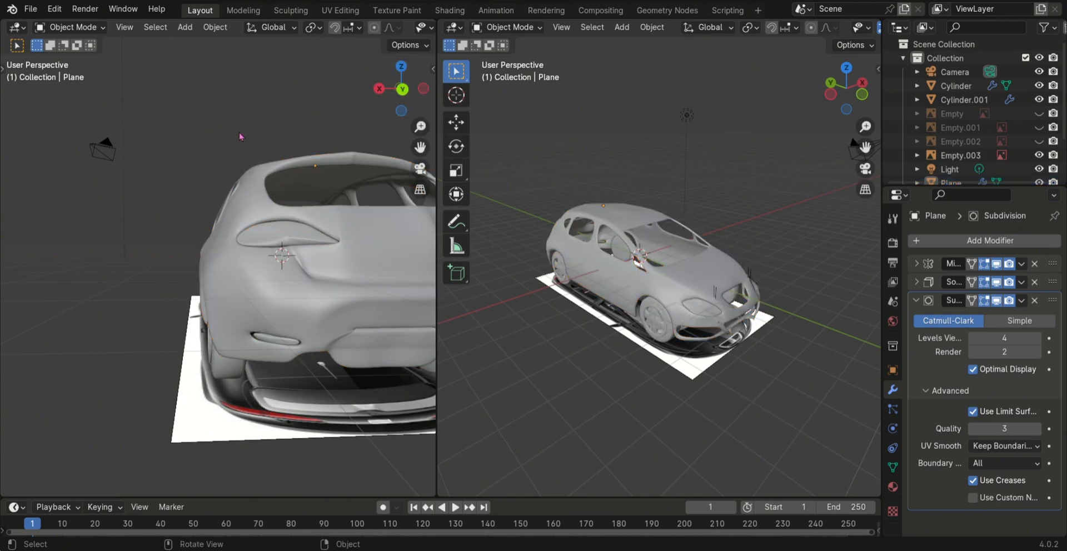
click(274, 343)
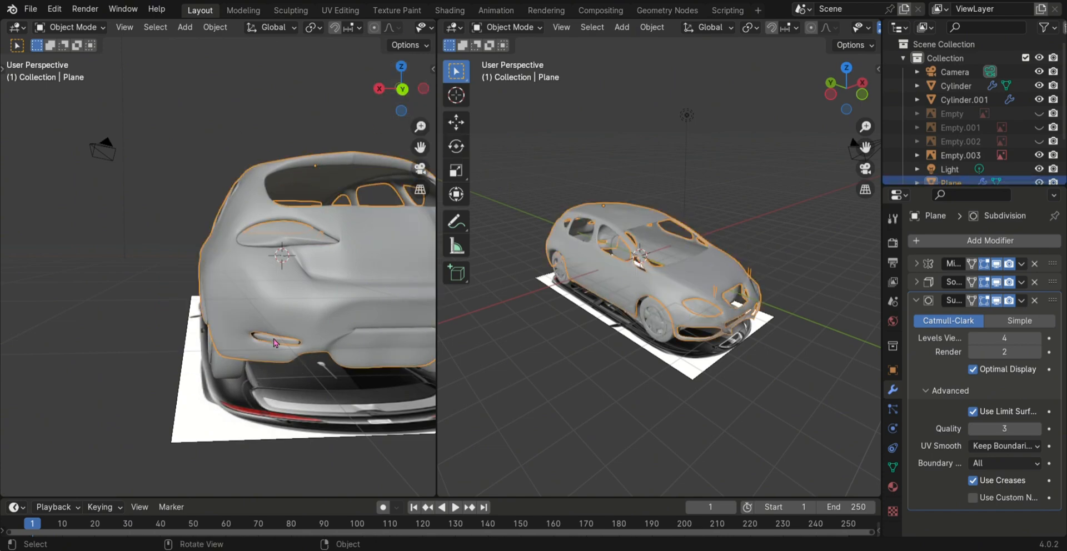
- Try setting the lower rear bumper light's origin to its geometry, and undo the change
click(274, 343)
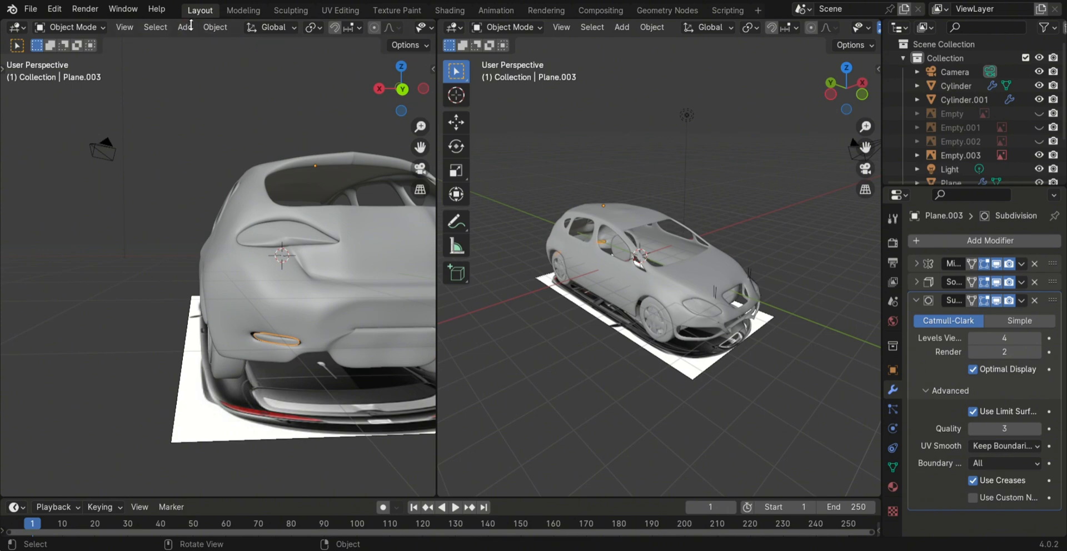
click(215, 27)
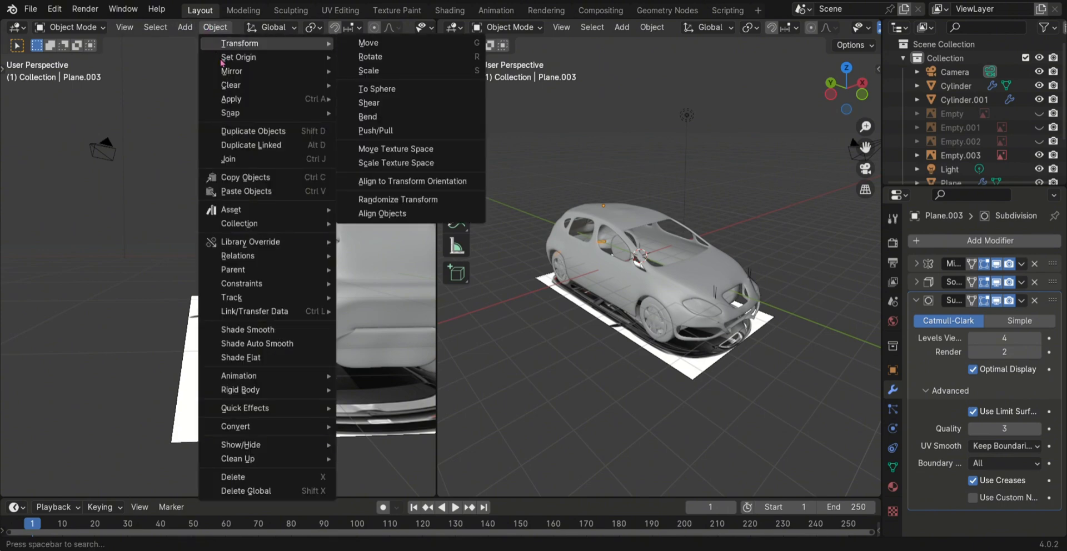
mouse_move(229, 58)
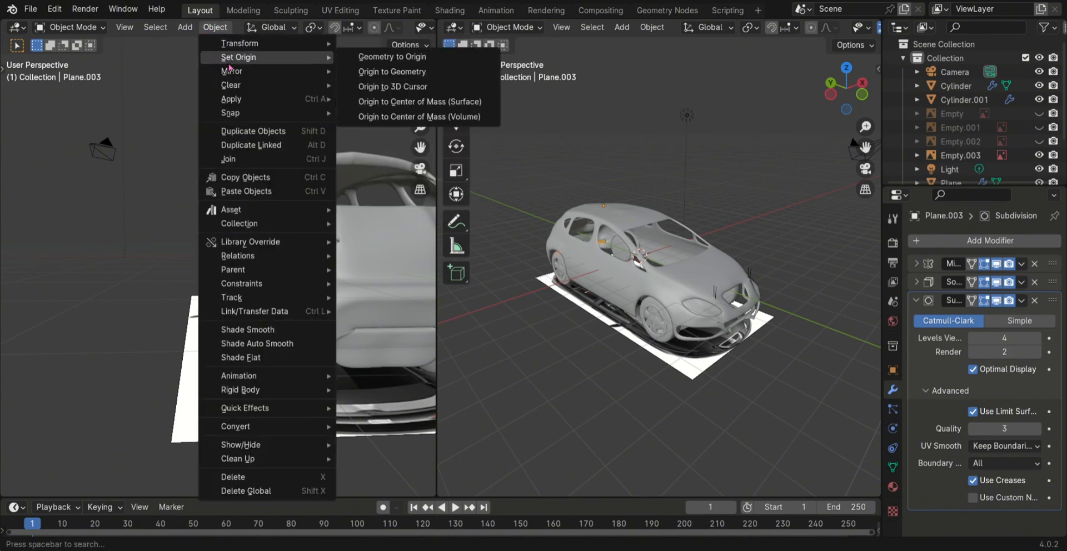
click(374, 71)
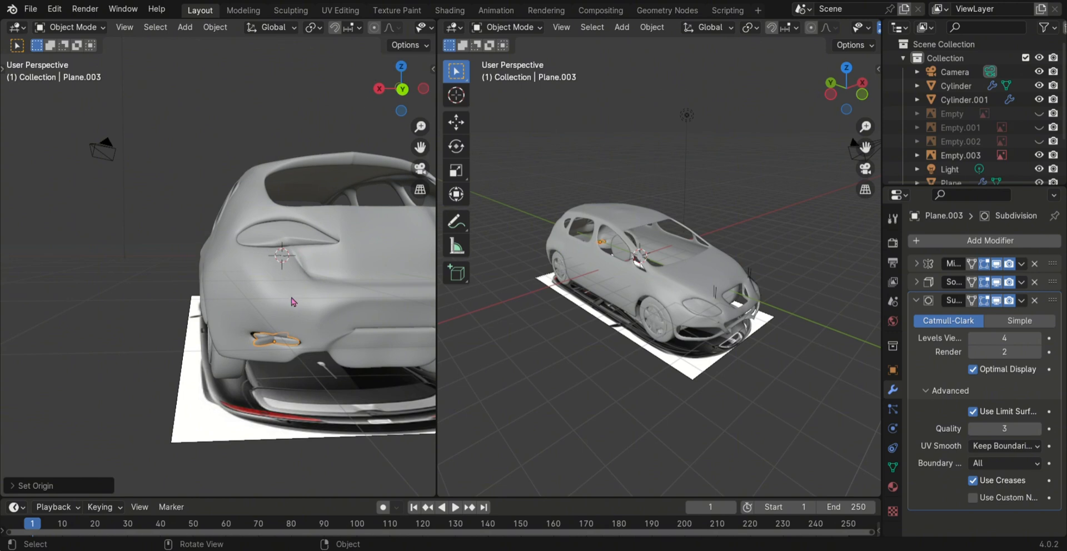
key(ctrl+z)
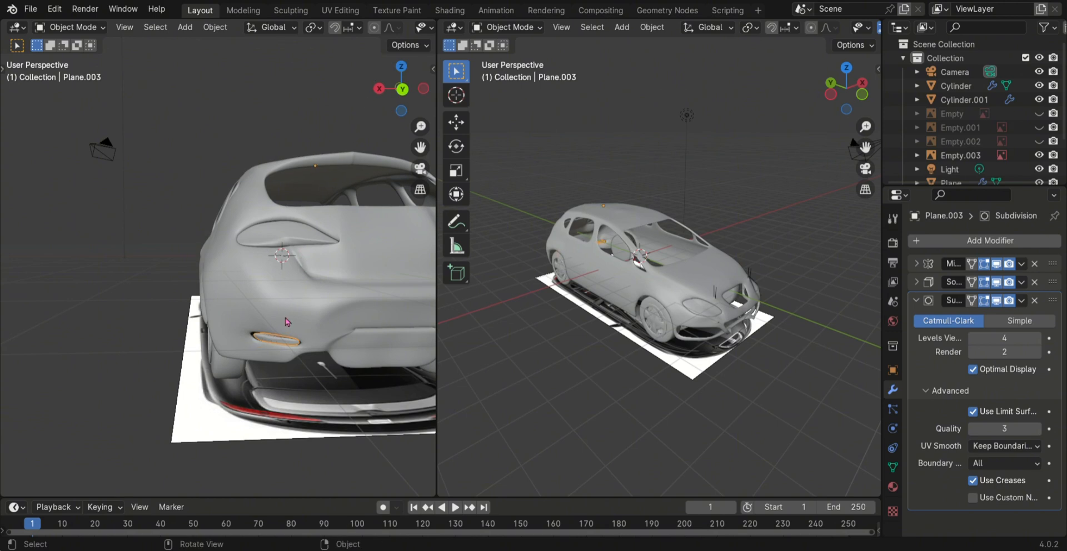
- Shade the lower rear bumper light smooth and set its origin to its geometry
right_click(282, 336)
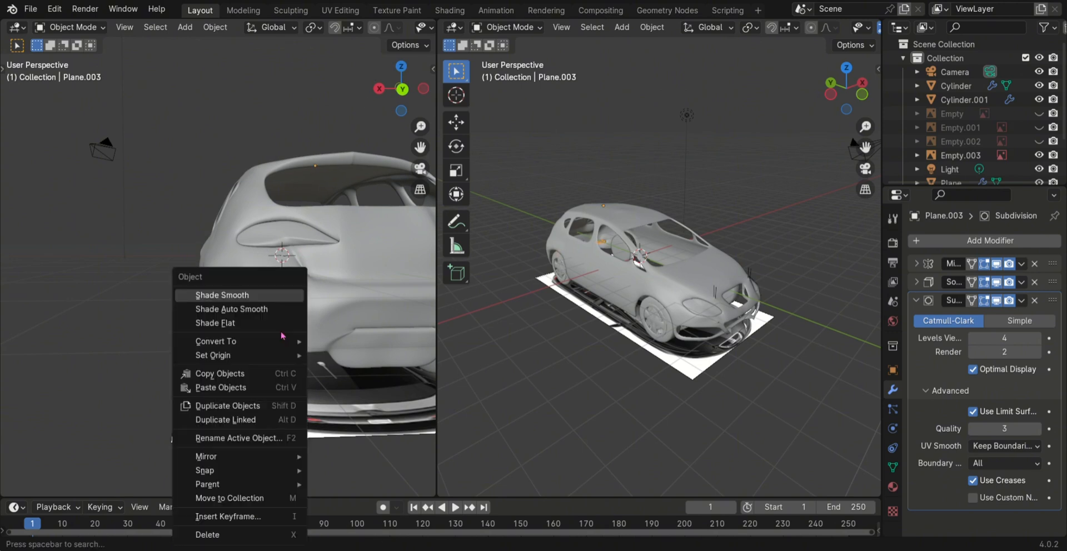
click(273, 295)
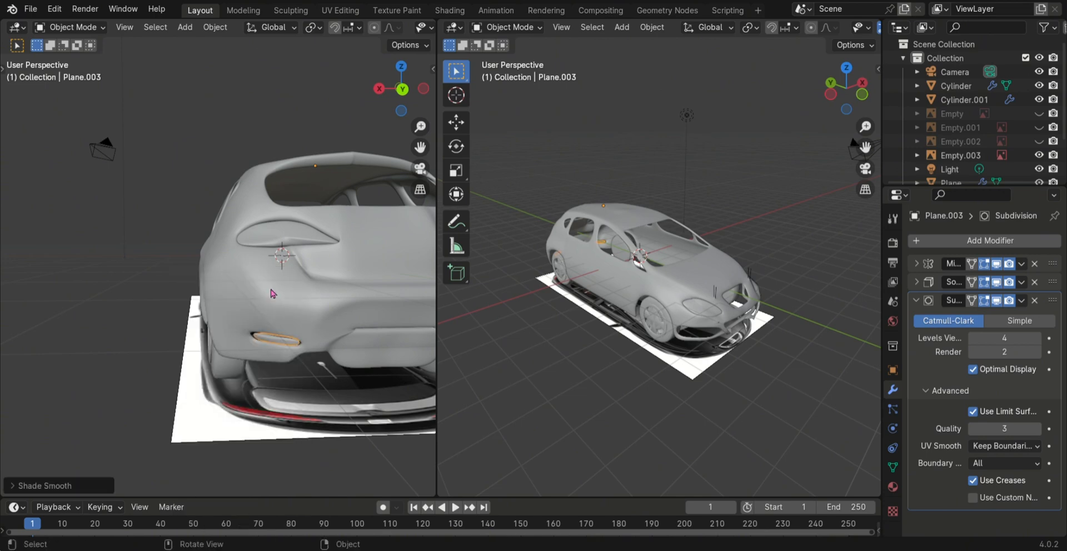
click(227, 28)
mouse_move(249, 58)
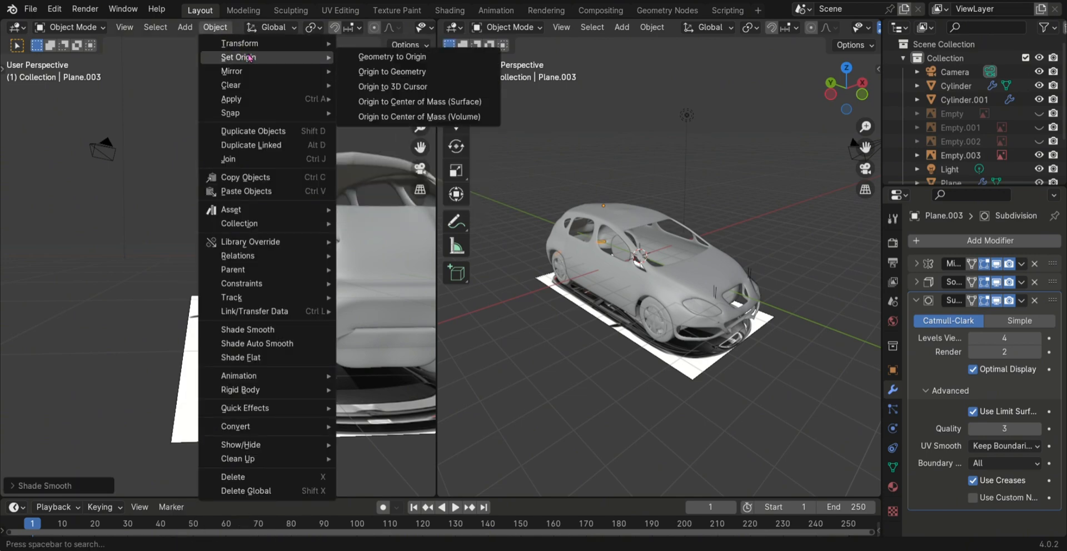
click(374, 73)
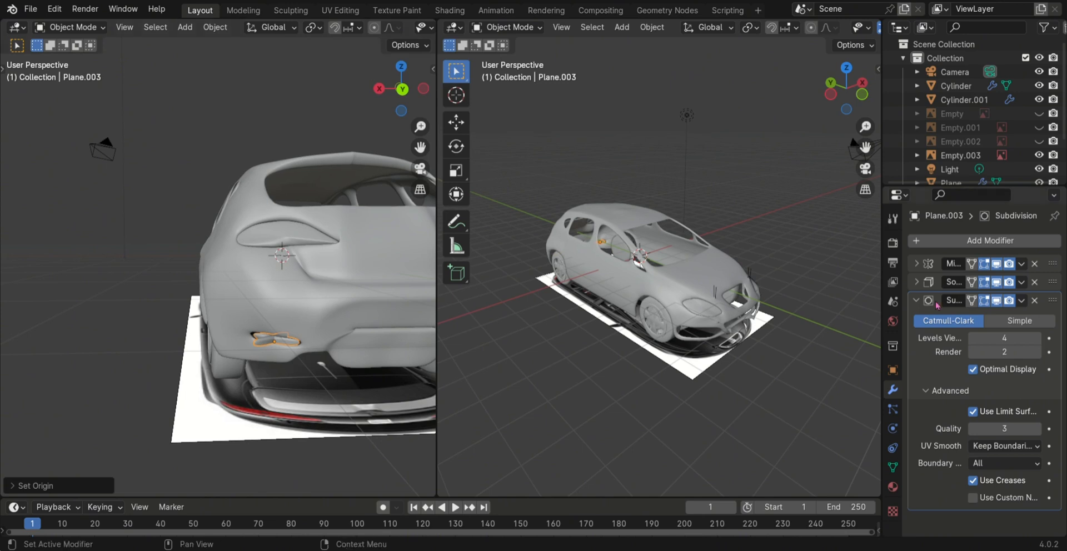
- Set the car body Plane as the mirror object in the bumper light's Mirror modifier
click(915, 265)
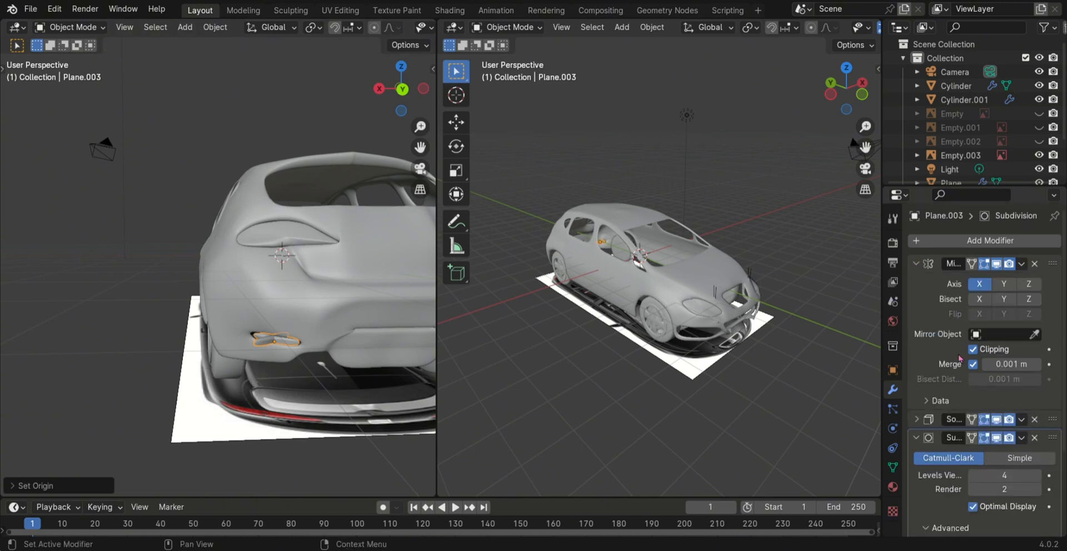
click(916, 438)
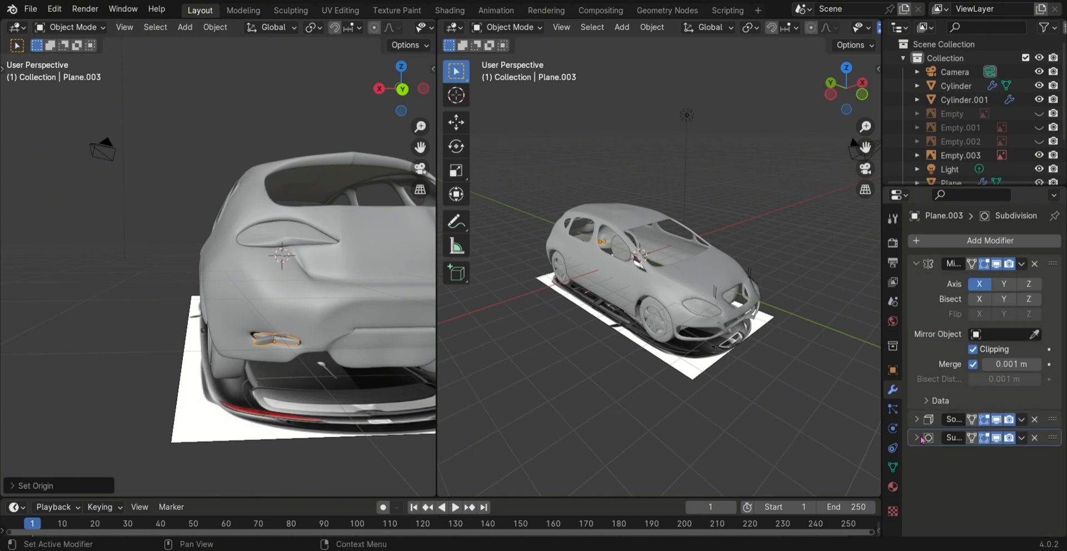
click(1007, 335)
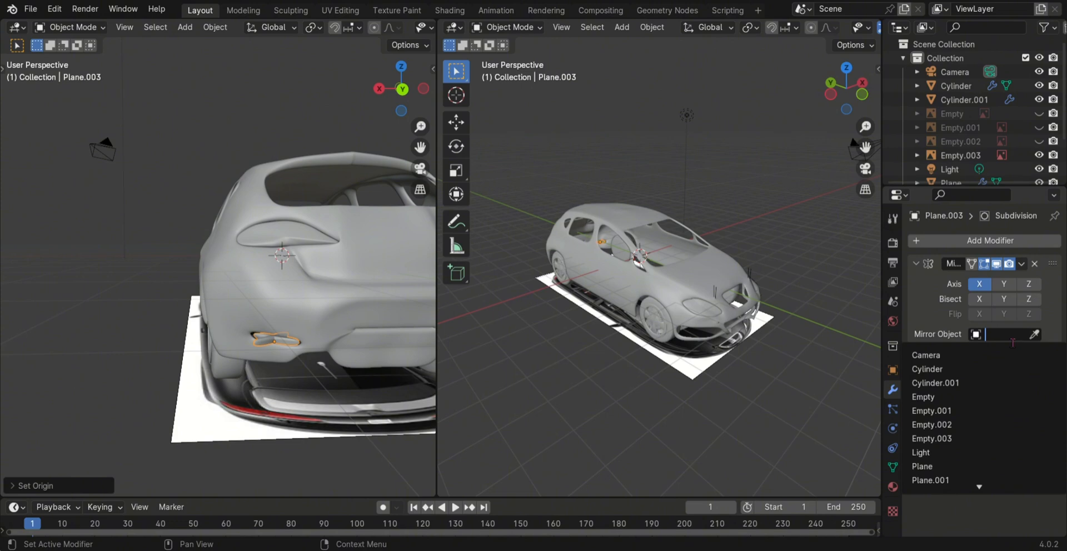
click(942, 464)
- Reselect the lower rear bumper light and scale it up slightly to fit its opening
click(123, 242)
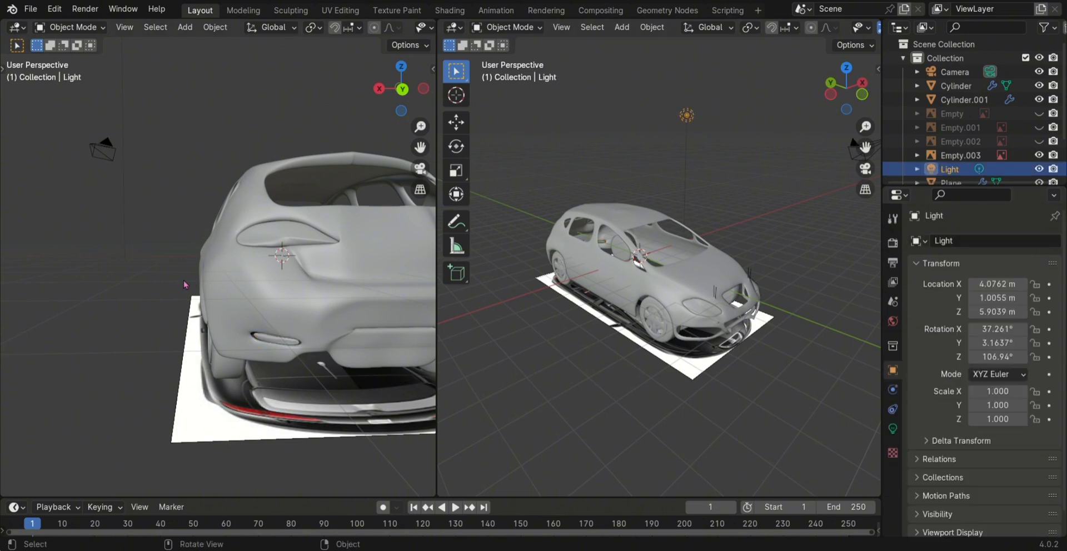
click(295, 346)
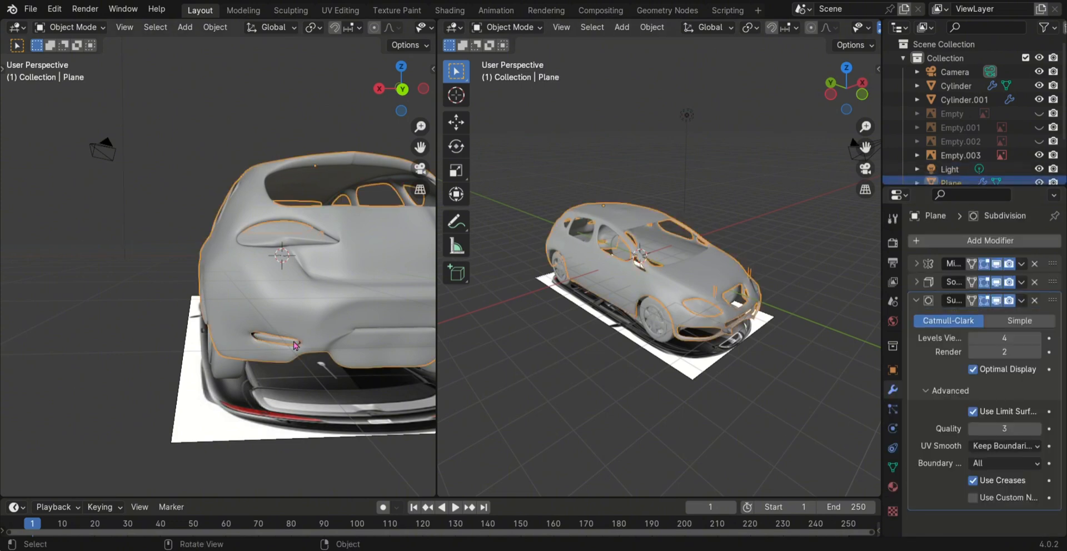
click(295, 345)
key(s)
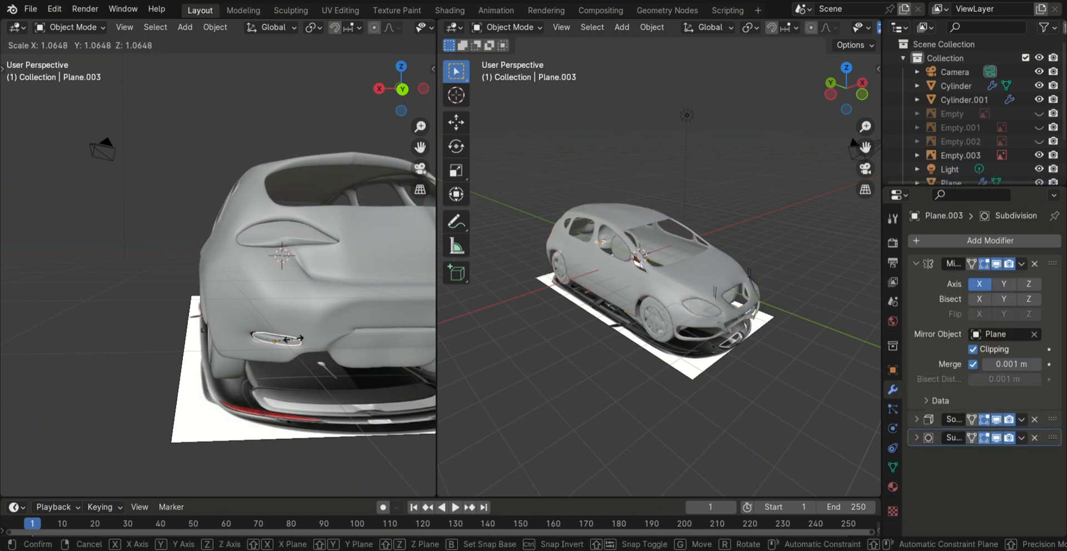
click(295, 339)
- Examine the car model's front and sides, including the stray geometry sticking up above the hood
click(288, 448)
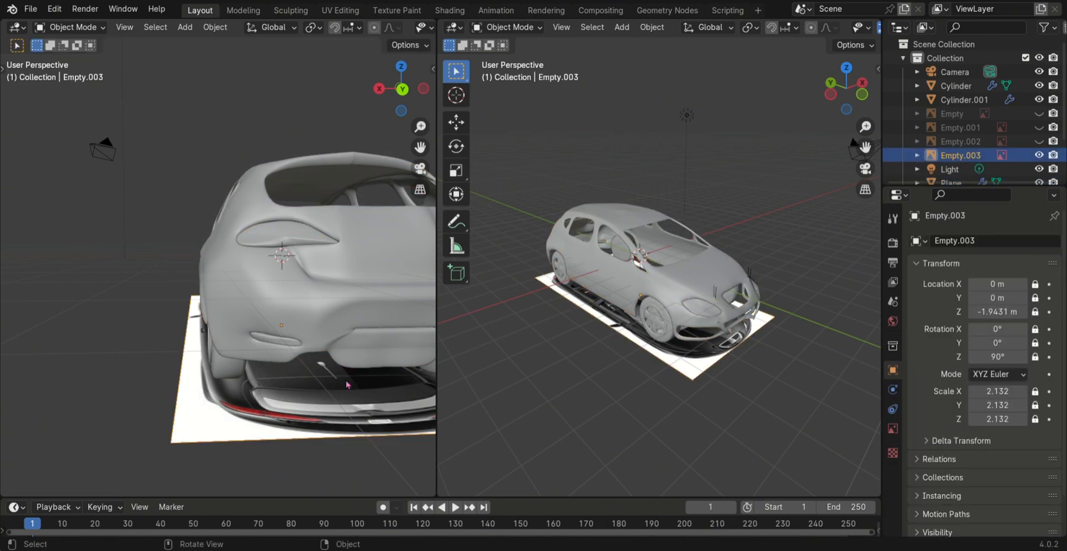
scroll(376, 388, down, 4)
middle_drag(376, 388, 172, 369)
scroll(250, 366, up, 5)
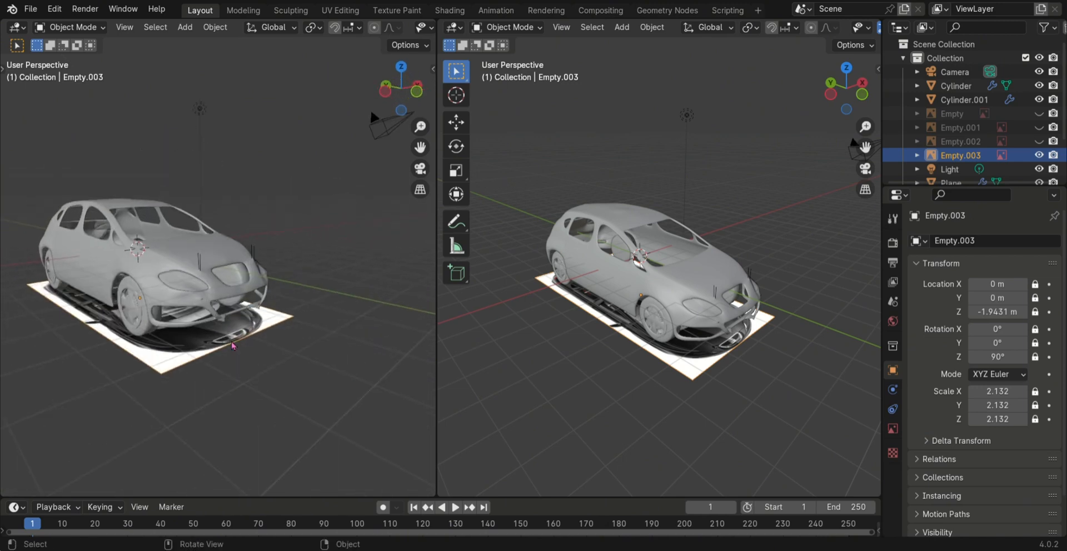
scroll(282, 362, up, 3)
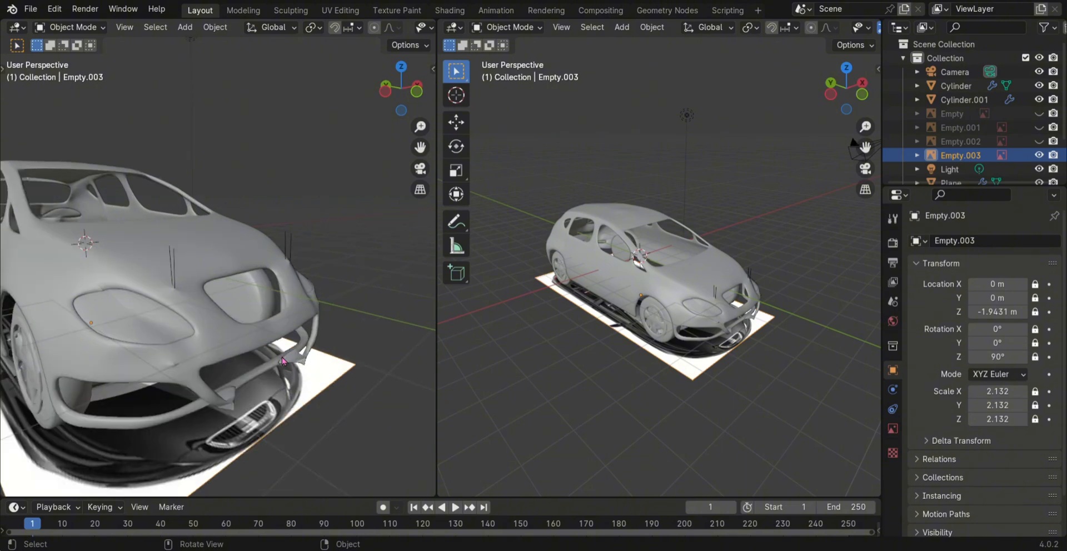
scroll(282, 361, down, 2)
middle_drag(349, 373, 190, 377)
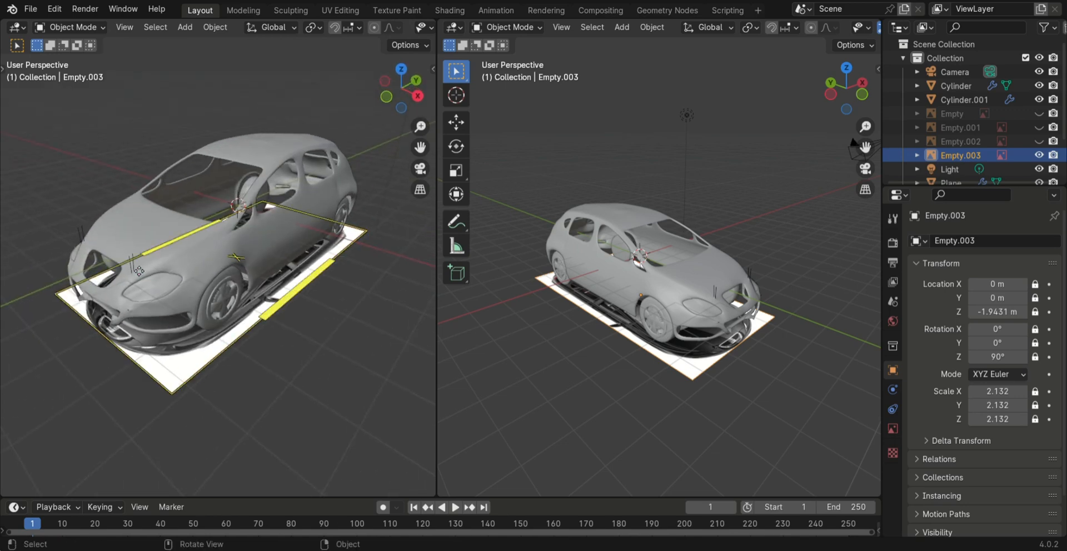
click(136, 271)
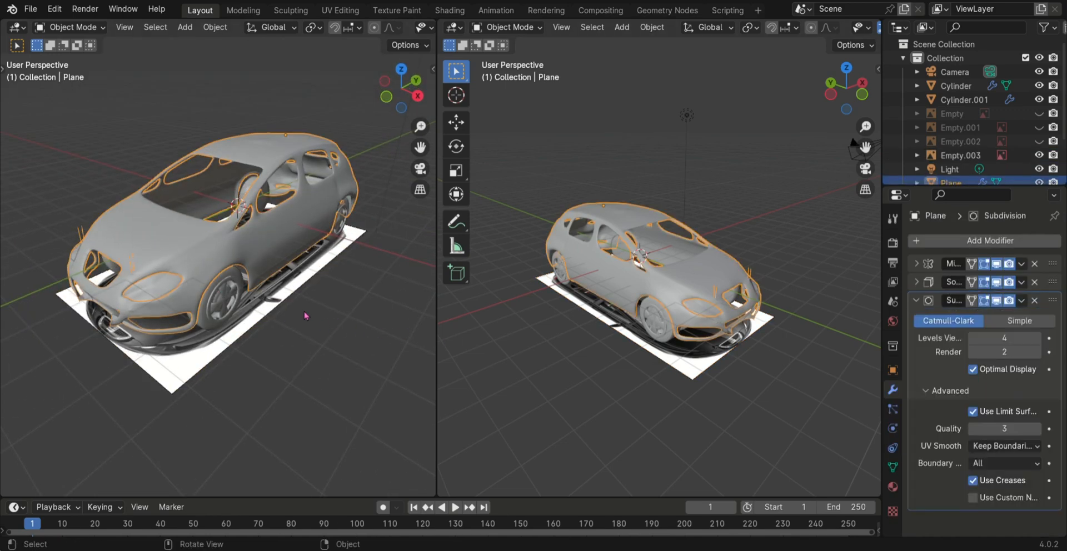
scroll(301, 310, down, 2)
scroll(301, 310, up, 5)
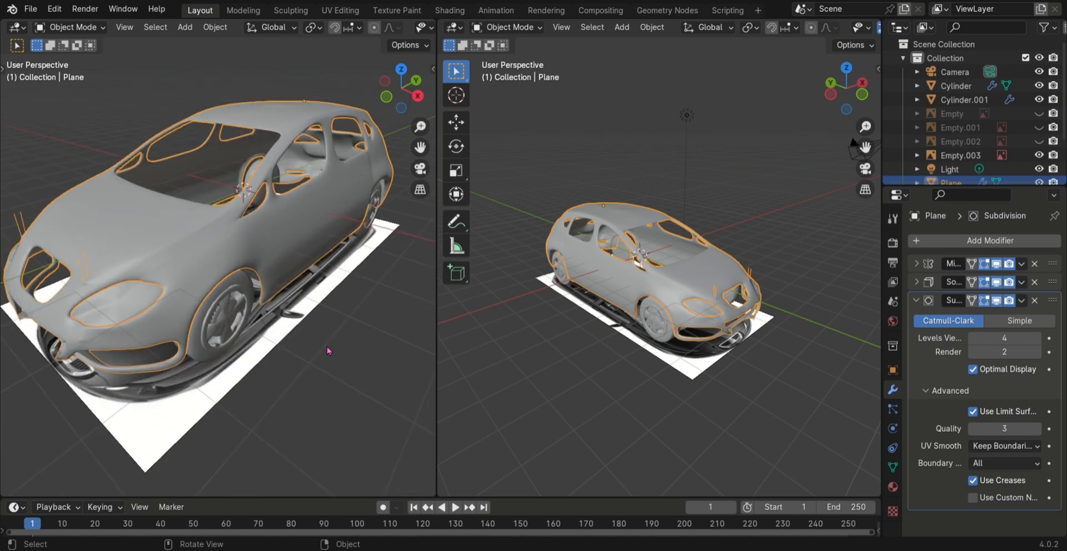
middle_drag(327, 351, 63, 301)
scroll(303, 151, down, 4)
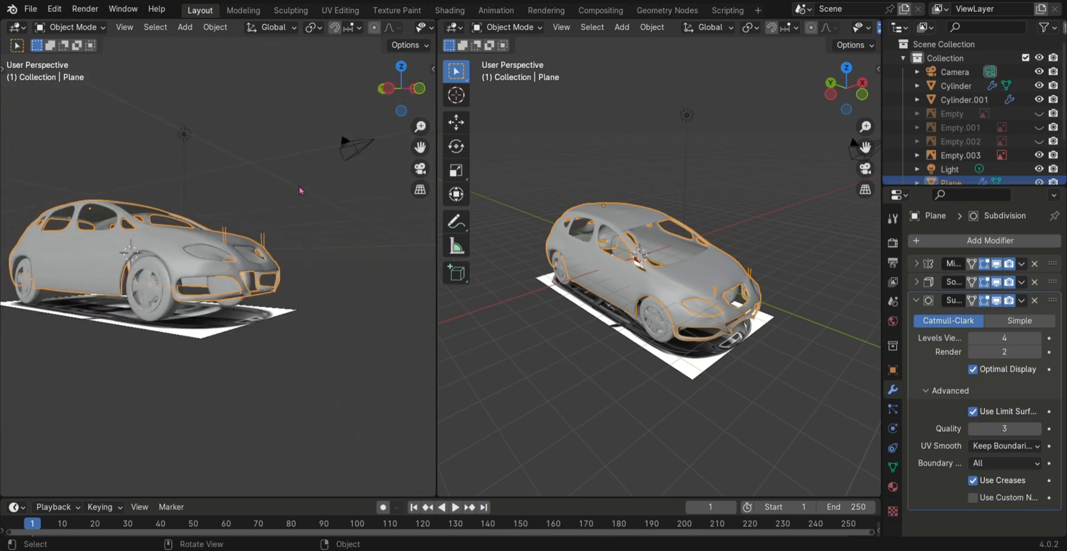
scroll(302, 195, up, 3)
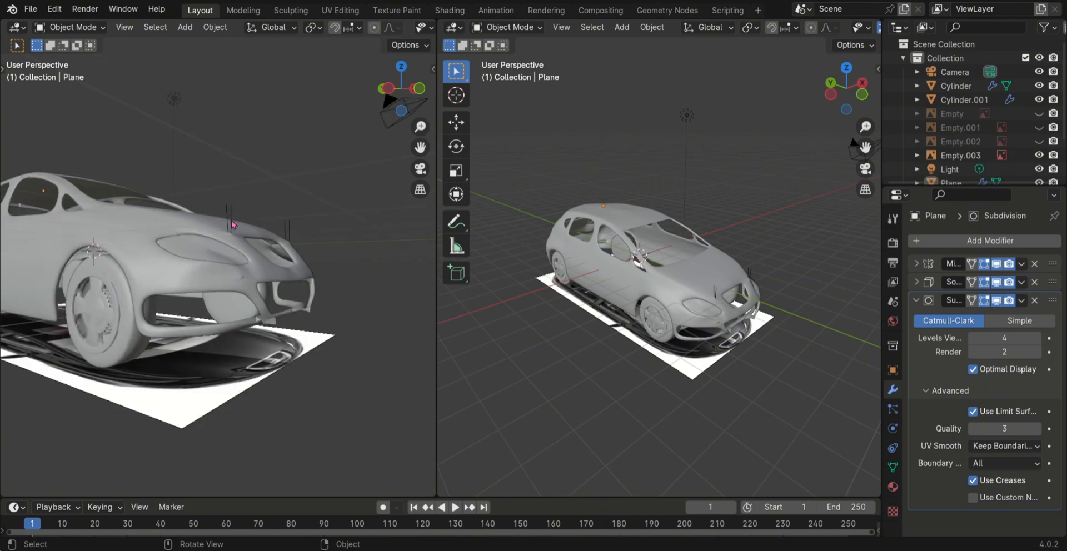
- In the car body's mesh, delete the stray vertices that stick up above the hood
click(232, 224)
key(Tab)
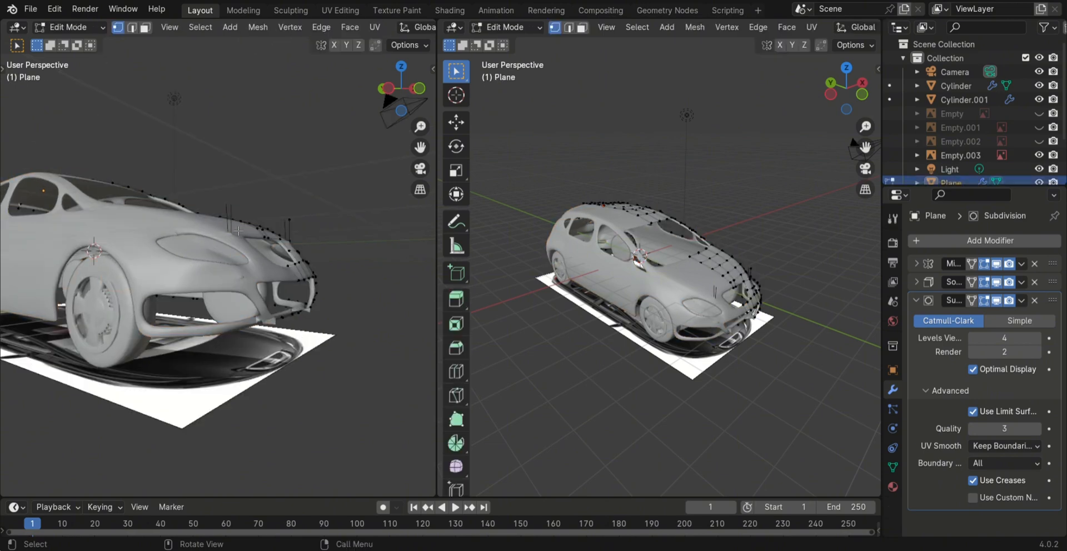
scroll(239, 232, up, 3)
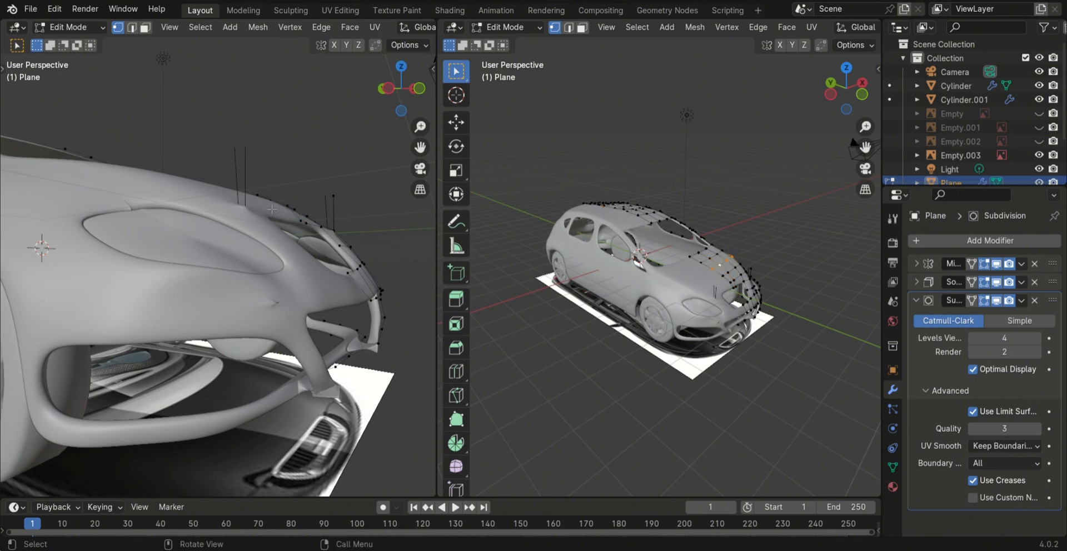
scroll(357, 243, down, 2)
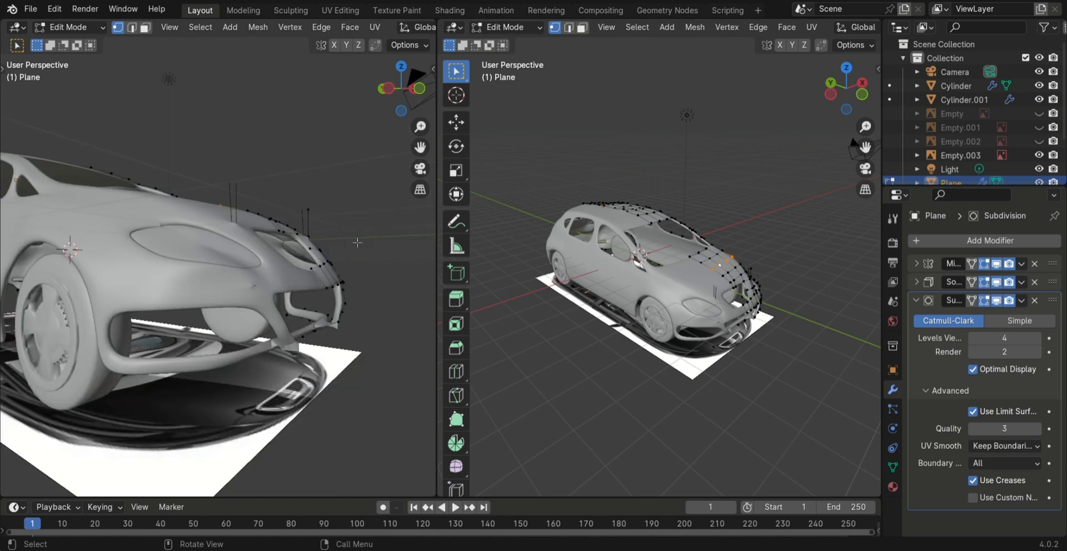
middle_drag(720, 393, 639, 300)
scroll(639, 278, up, 5)
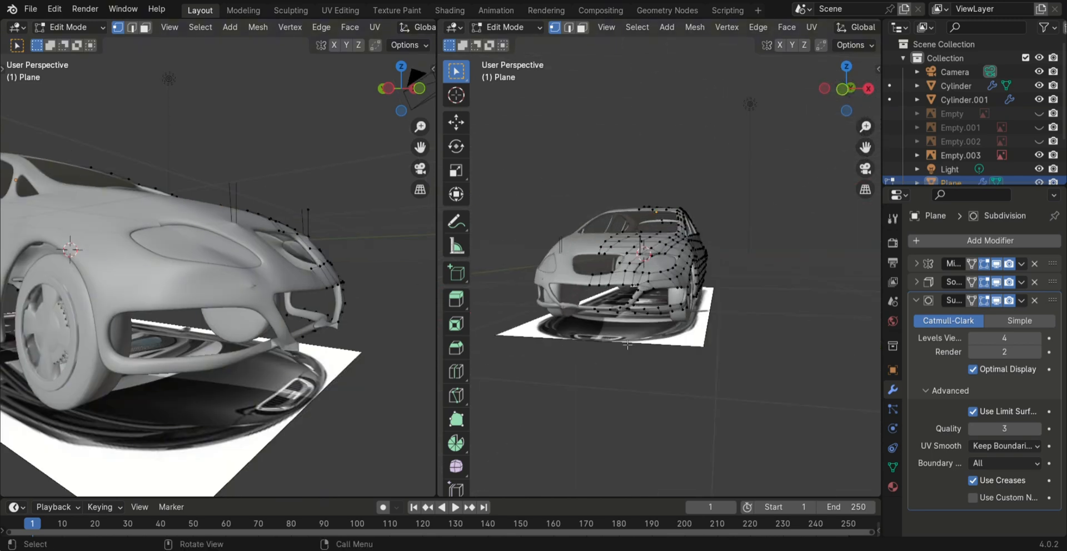
middle_drag(706, 277, 663, 321)
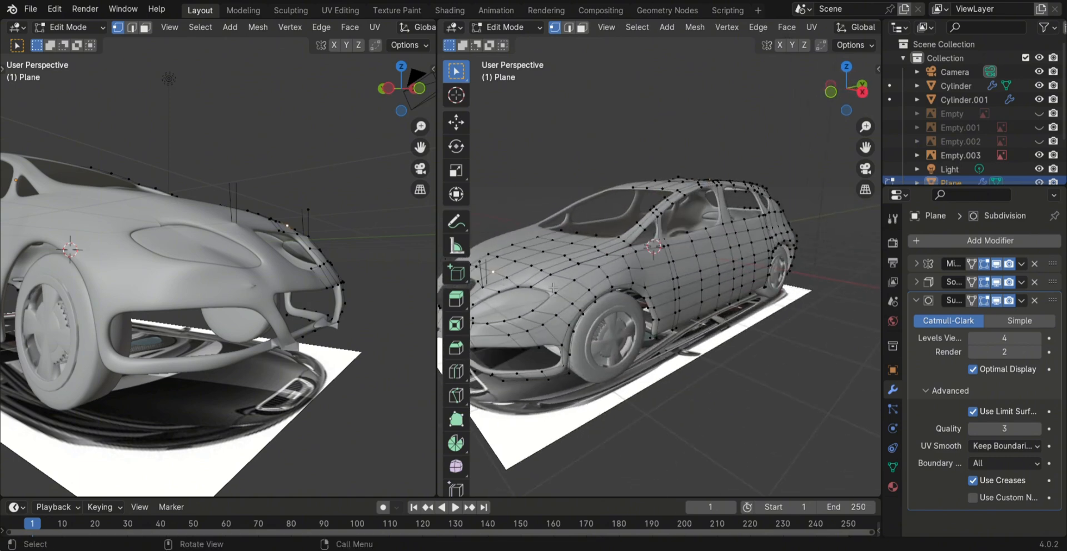
scroll(554, 287, up, 2)
shift+middle_drag(634, 349, 712, 316)
scroll(593, 238, up, 1)
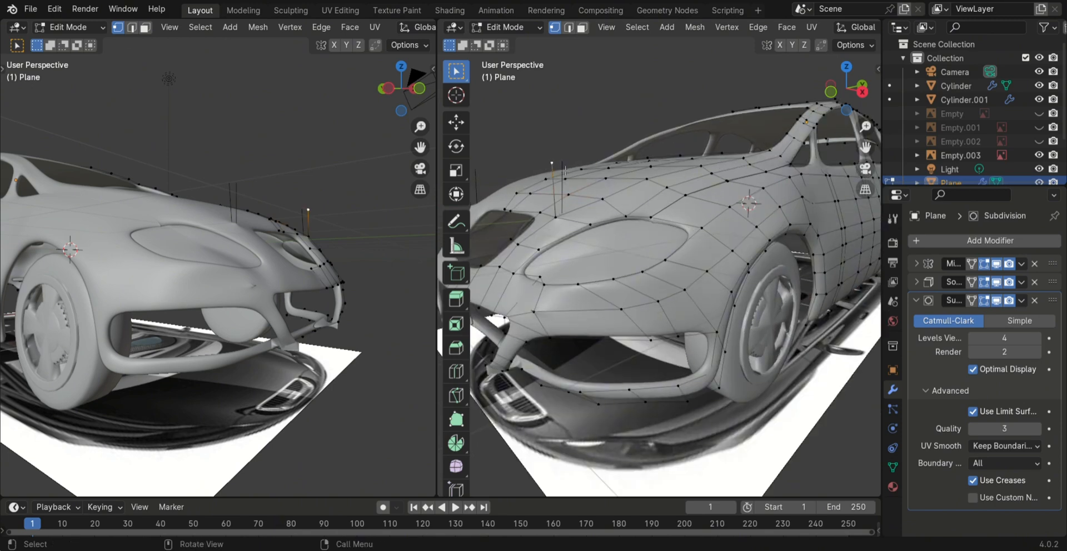
key(x)
click(549, 141)
scroll(563, 205, down, 3)
scroll(590, 258, up, 3)
key(x)
click(558, 197)
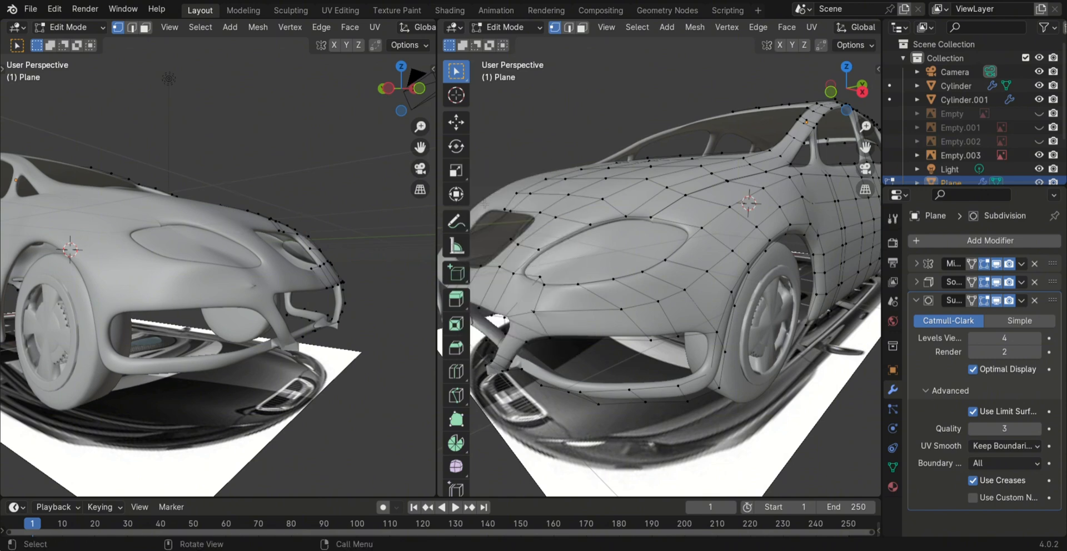
- Add a mesh plane and move it along the Y axis over the windshield
scroll(383, 211, down, 5)
middle_drag(355, 301, 385, 315)
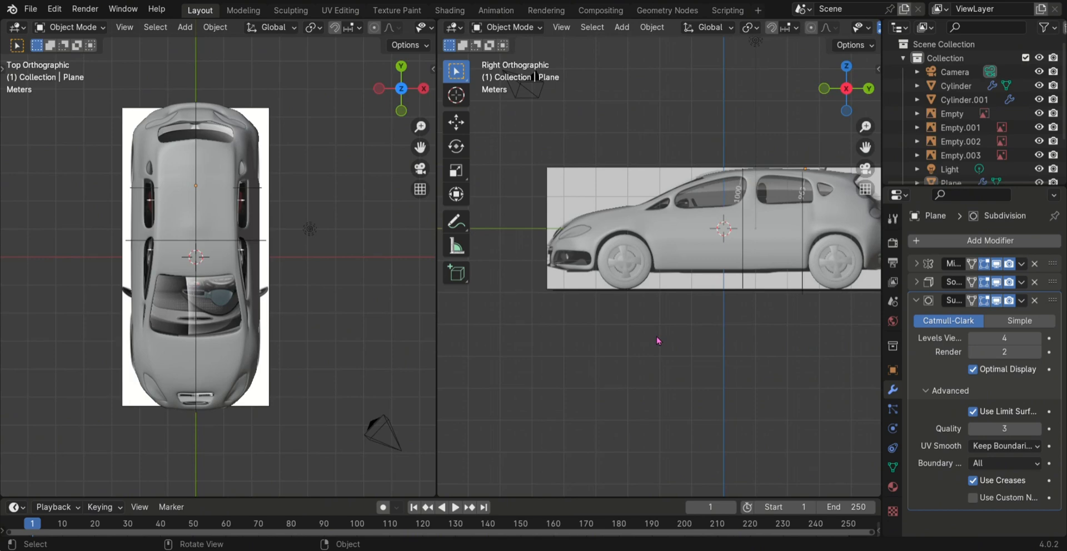
key(shift+a)
mouse_move(300, 282)
click(367, 281)
key(g)
key(y)
click(275, 365)
- Raise the new plane along the Z axis to just below roof height and adjust its position along Y
key(g)
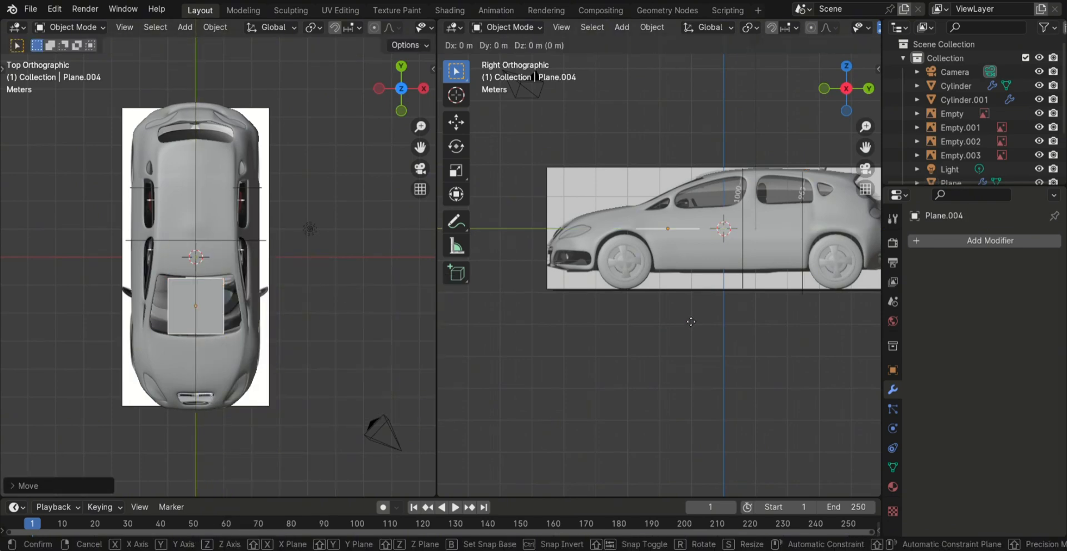
key(z)
click(684, 272)
key(g)
key(y)
click(684, 271)
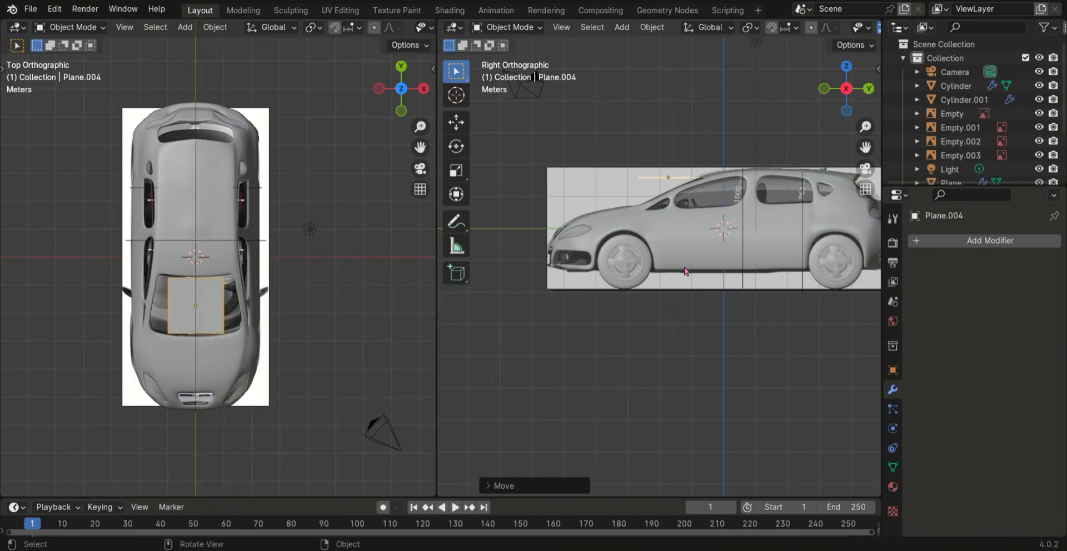
- Scale the plane up uniformly and along the X axis to roughly the windshield's width
key(s)
click(258, 310)
key(s)
key(x)
click(262, 310)
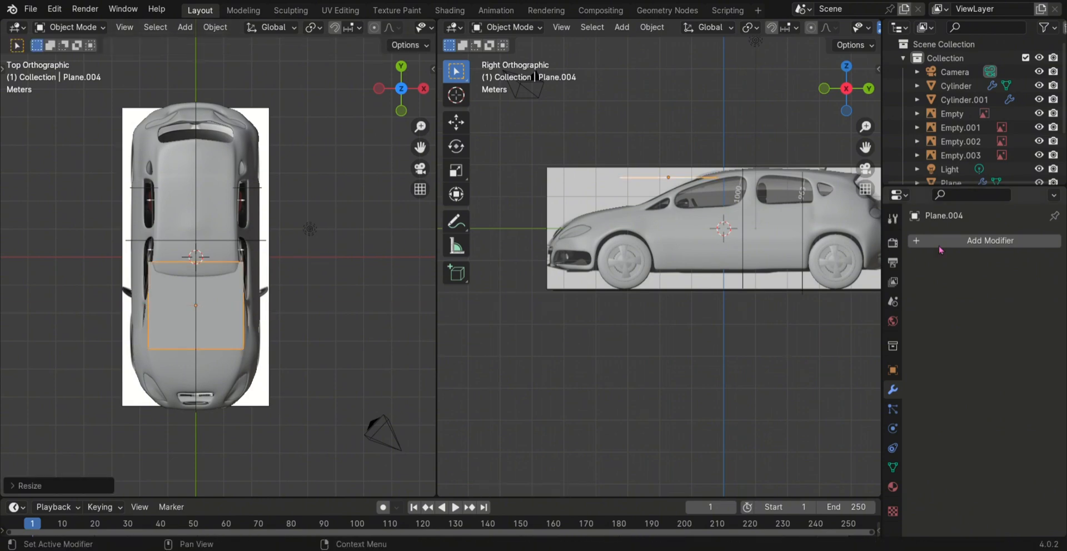
- Add a Mirror modifier on the X axis to the windshield plane
click(940, 250)
mouse_move(895, 236)
click(763, 337)
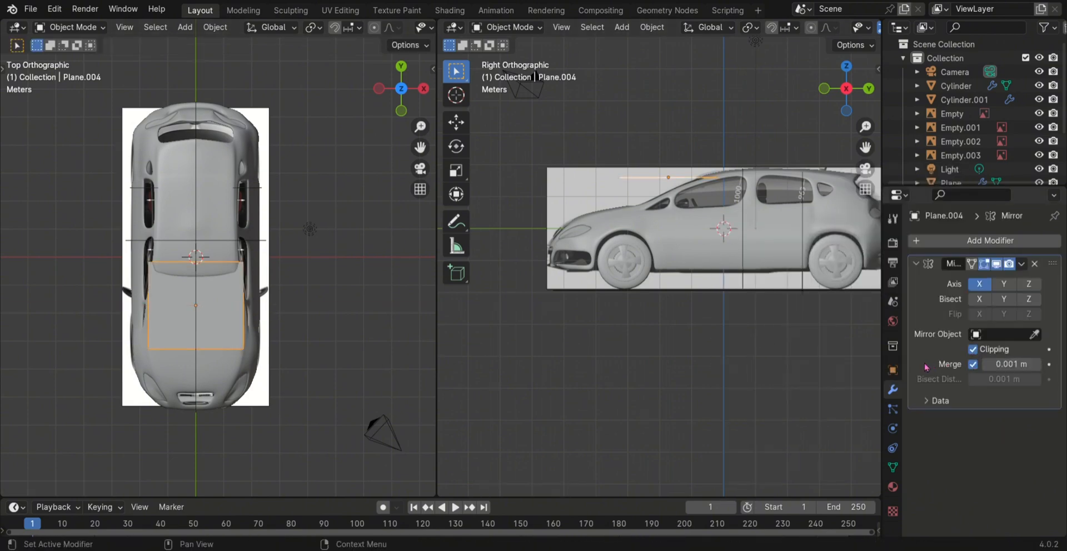
- Scale the windshield plane down uniformly and adjust its position along the Y axis over the windshield opening
key(s)
click(333, 313)
key(g)
key(y)
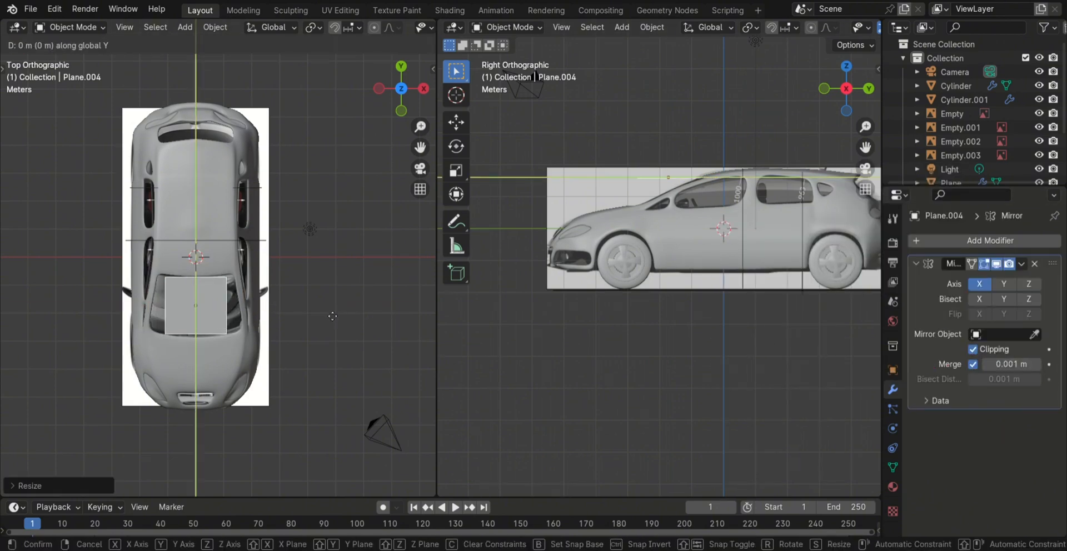
click(332, 316)
- In Edit Mode, move the plane's two left-hand vertices along X onto the mirror centre line
scroll(319, 320, up, 2)
key(Tab)
click(143, 288)
key(g)
key(x)
click(197, 313)
click(167, 369)
key(g)
key(x)
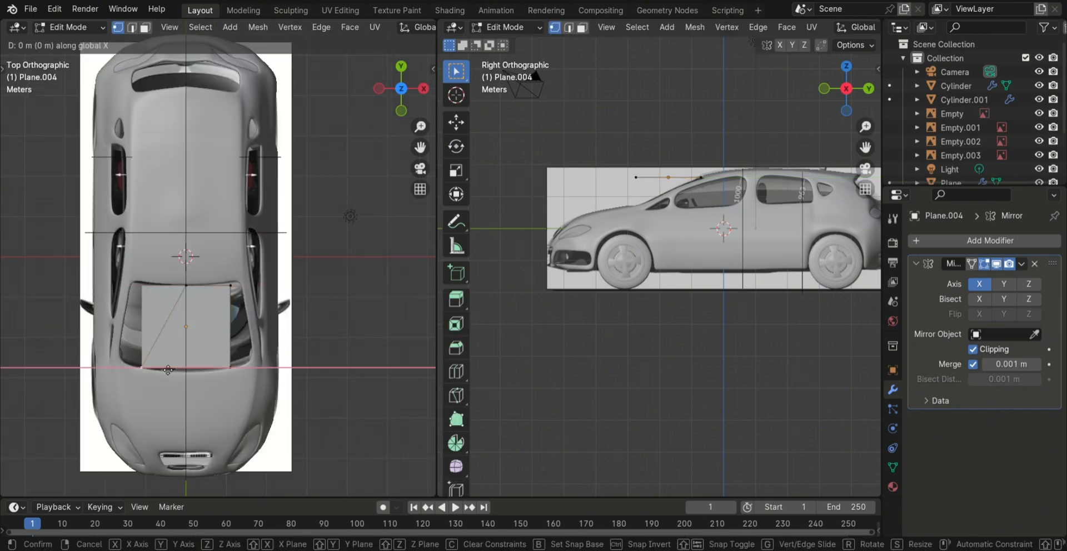
click(213, 369)
- Move the plane's roof-side corner vertex along Y and X to the rear corner of the windshield opening
click(231, 285)
key(g)
key(y)
click(233, 282)
scroll(239, 295, up, 2)
key(g)
key(x)
click(253, 301)
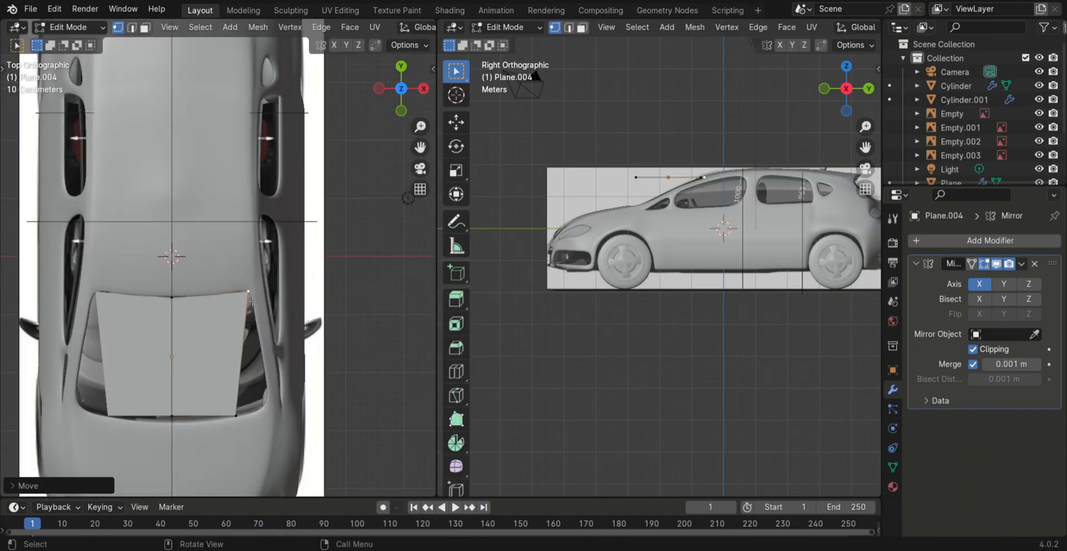
key(g)
key(x)
click(251, 301)
- Move the hood-side corner vertex outward along X, and fine-tune the roof-side corner along X and Z
click(237, 414)
key(g)
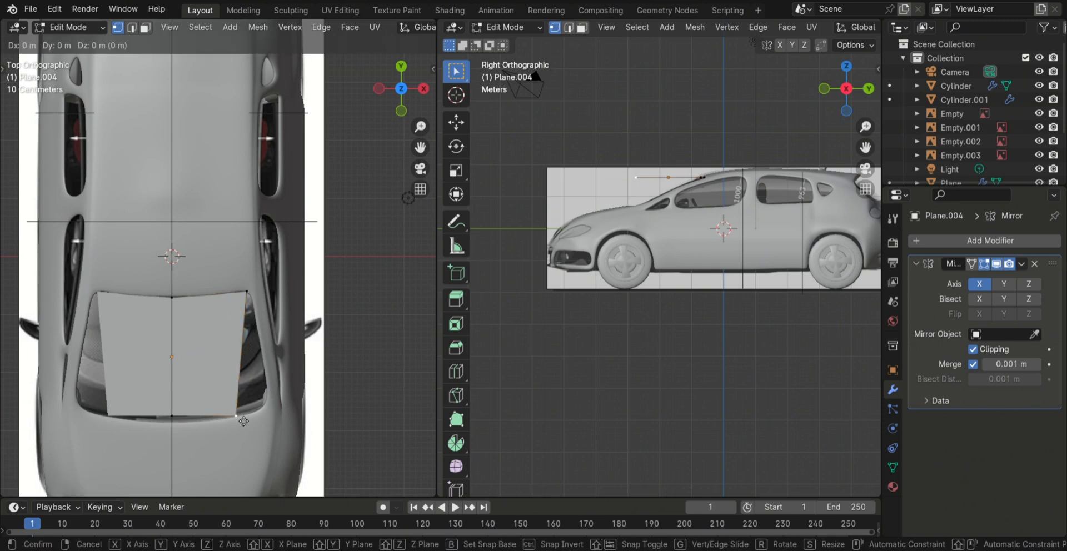
key(x)
click(284, 415)
click(249, 295)
key(g)
key(x)
click(254, 297)
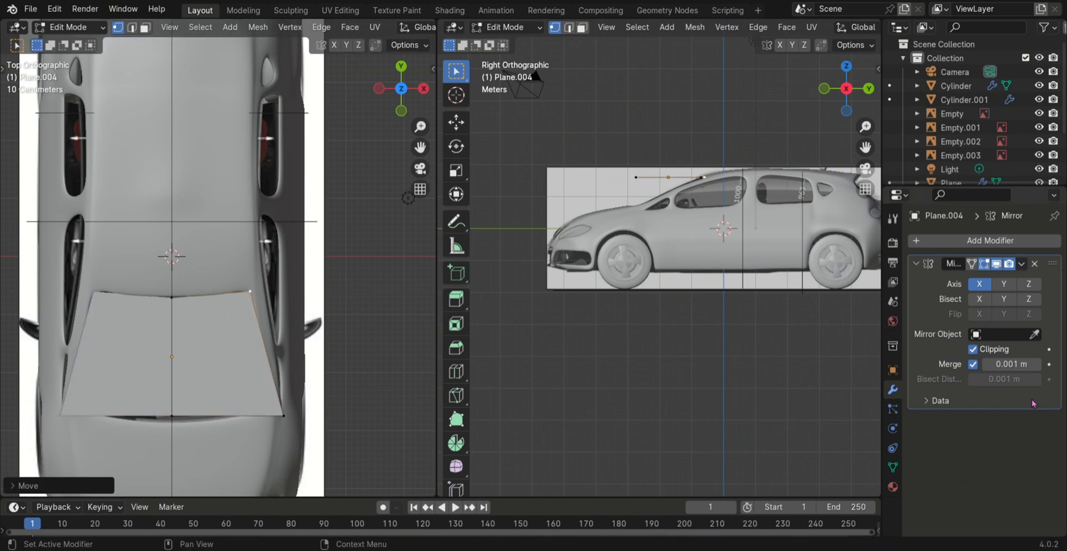
scroll(681, 166, up, 1)
key(g)
key(z)
click(682, 164)
- Move the hood-side centre vertex forward along Y and nudge the hood-side corner to follow the windshield's curved base
click(176, 418)
key(g)
key(y)
click(176, 428)
click(290, 419)
key(g)
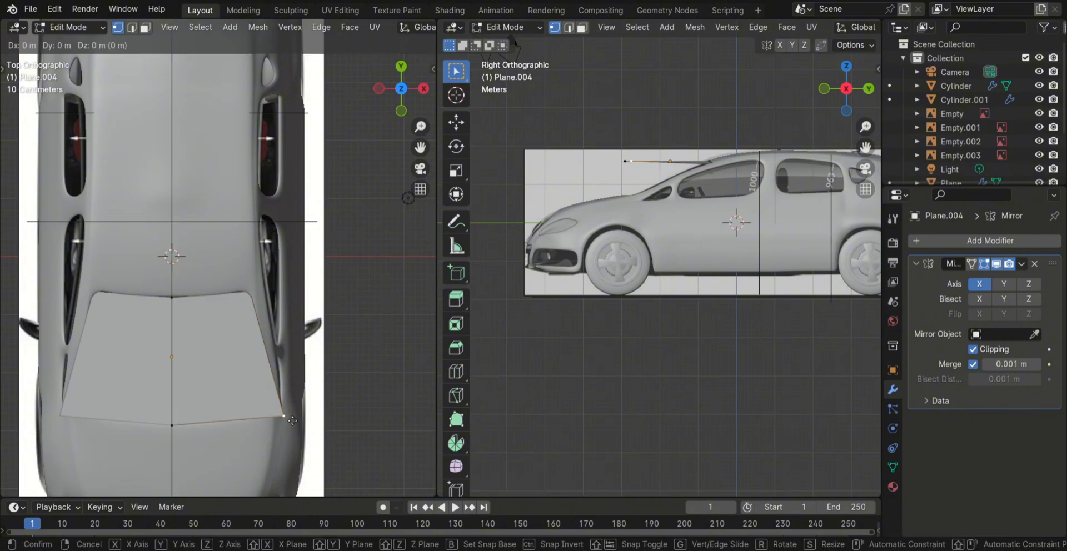
click(289, 418)
- Add three lengthwise loop cuts to the windshield half and hide the car body object Plane
key(ctrl+r)
scroll(273, 415, up, 2)
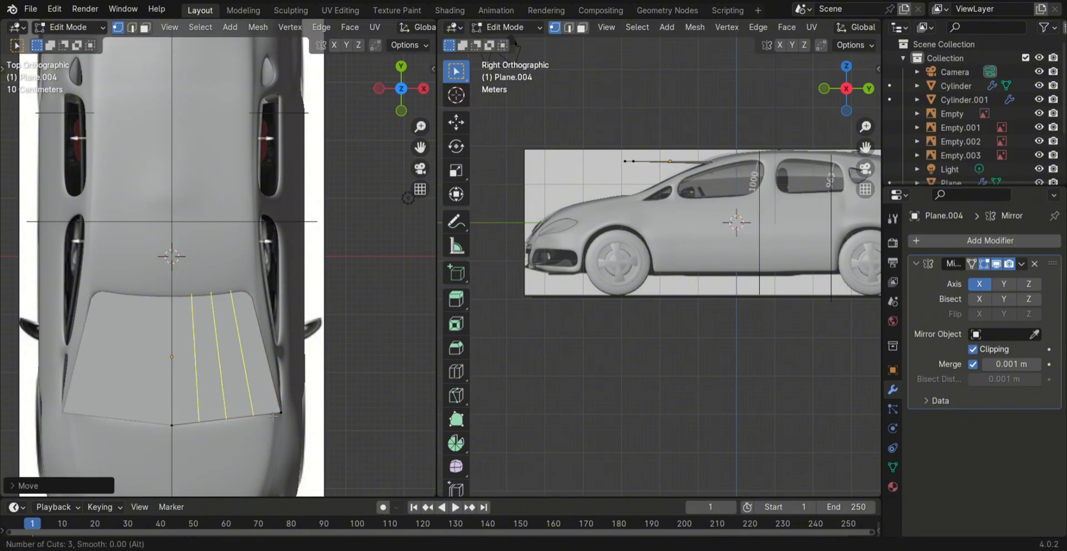
click(273, 416)
scroll(1038, 128, down, 2)
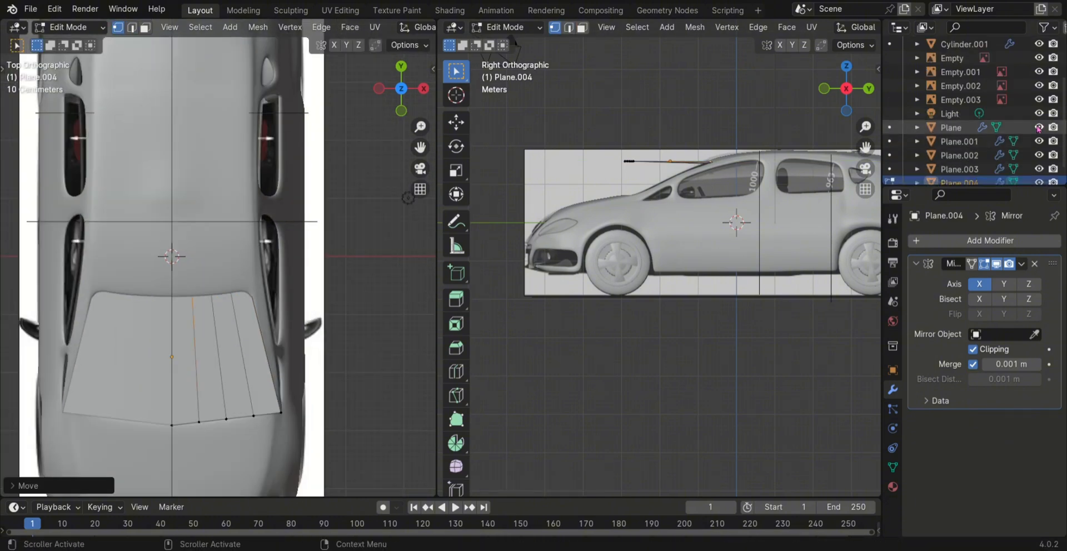
click(1038, 128)
- Reposition the outer vertices of the roof-side edge to follow the windshield outline in the top reference image
scroll(219, 256, up, 1)
click(259, 300)
key(g)
click(238, 308)
click(235, 299)
key(g)
key(y)
click(240, 313)
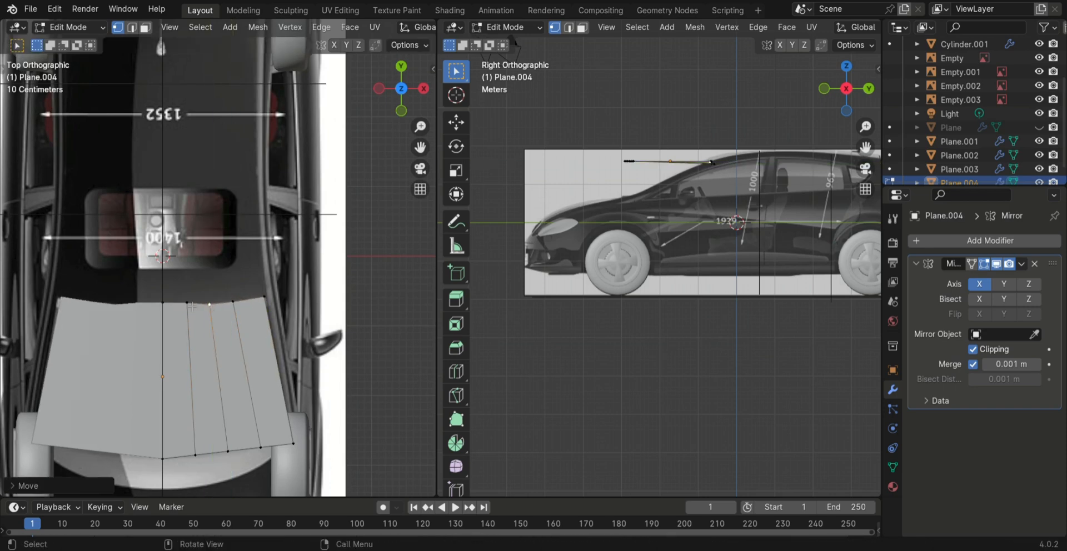
- Move the roof-side edge's innermost loop vertex and centre vertex along Y to complete its curve
click(188, 303)
key(g)
key(y)
click(190, 309)
click(164, 304)
key(g)
key(y)
click(169, 312)
- Move the hood-side corner vertex and the hood-side centre vertex back along Y to match the windshield's base
click(292, 443)
key(g)
key(y)
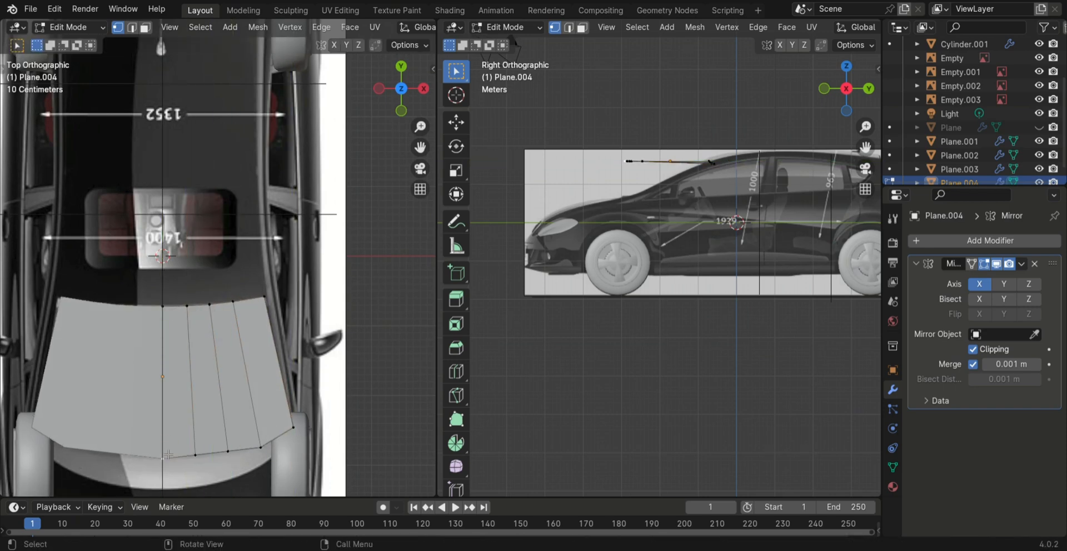
key(g)
key(y)
click(168, 451)
- Move the hood-side loop vertices along Y to form a smooth curve between the centre and the corner
click(196, 456)
key(g)
key(y)
click(205, 454)
click(230, 452)
key(g)
key(y)
click(234, 449)
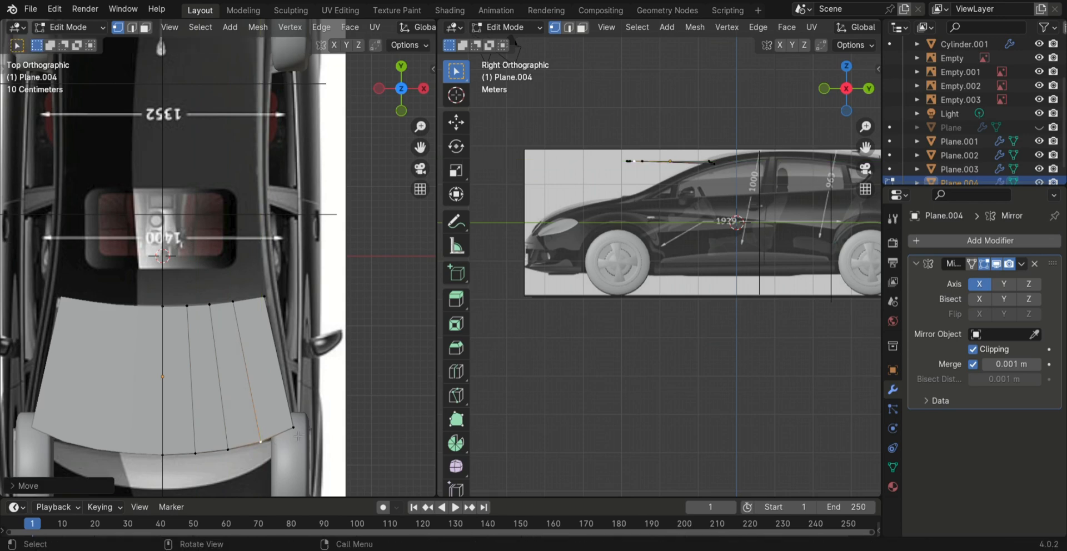
- Lower the hood-side edge vertices along Z to the base of the windshield in the side reference image
scroll(645, 146, up, 1)
key(g)
key(z)
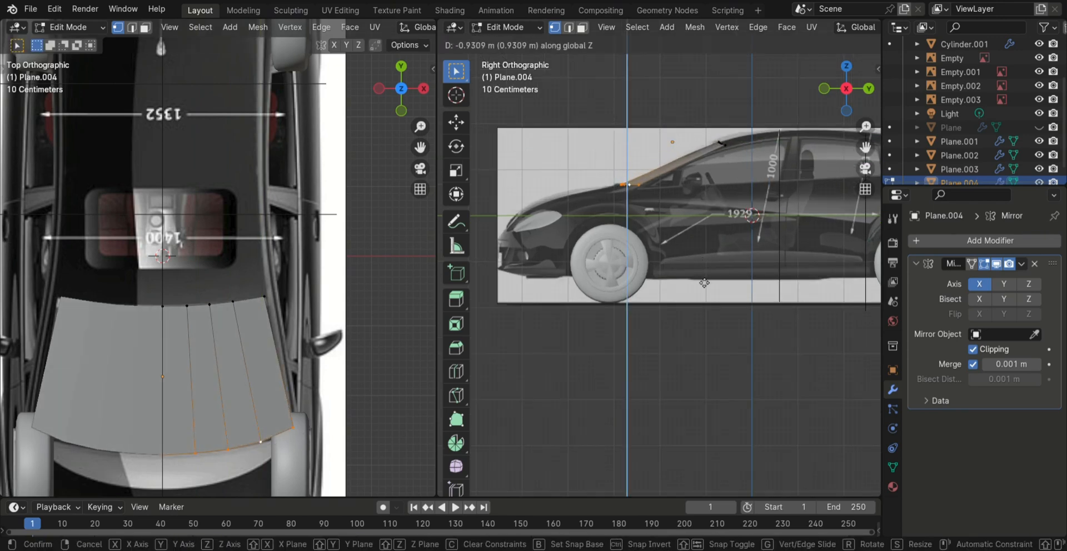
click(646, 180)
- In the front view, raise the middle loop vertex of the roof-side edge slightly along Z
scroll(646, 180, up, 1)
click(824, 88)
scroll(812, 201, up, 2)
click(760, 61)
key(g)
key(z)
click(760, 59)
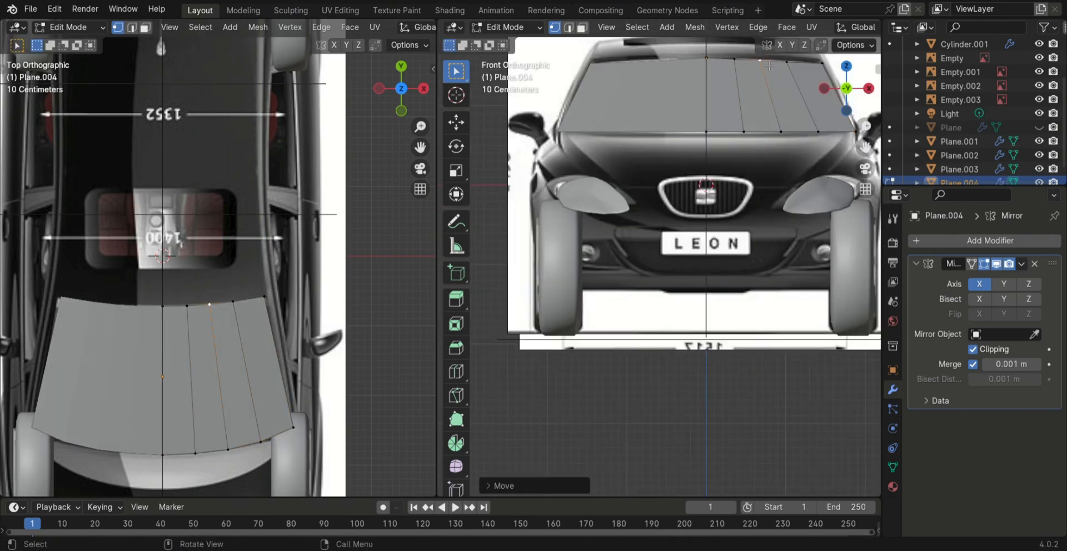
- Adjust the outer and inner loop vertices of the roof-side edge along Z to match the front reference image
click(787, 62)
key(g)
key(z)
click(788, 60)
click(760, 58)
key(g)
key(z)
click(737, 61)
- Lower the hood-side loop vertices slightly along Z to match the hood line, and unhide the car body object Plane
click(744, 132)
key(g)
key(z)
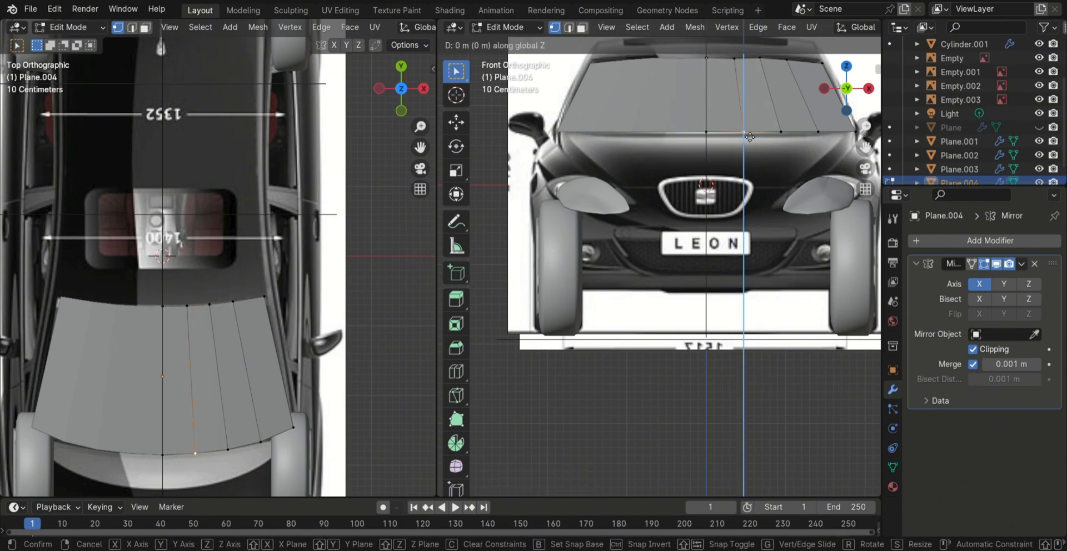
click(743, 135)
click(781, 132)
key(g)
key(z)
click(780, 134)
click(820, 133)
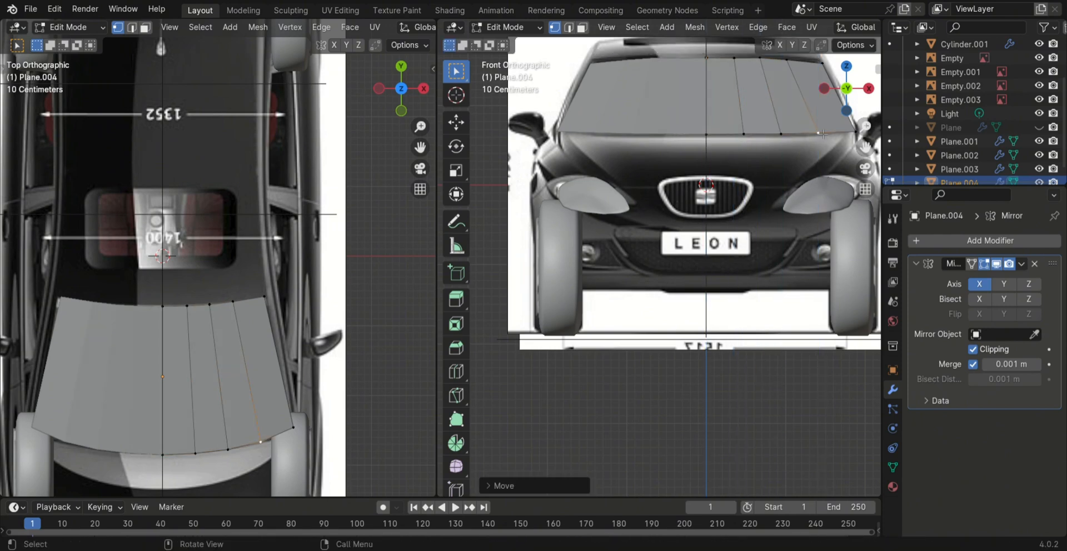
click(1039, 127)
scroll(166, 311, up, 2)
click(138, 327)
key(g)
click(139, 328)
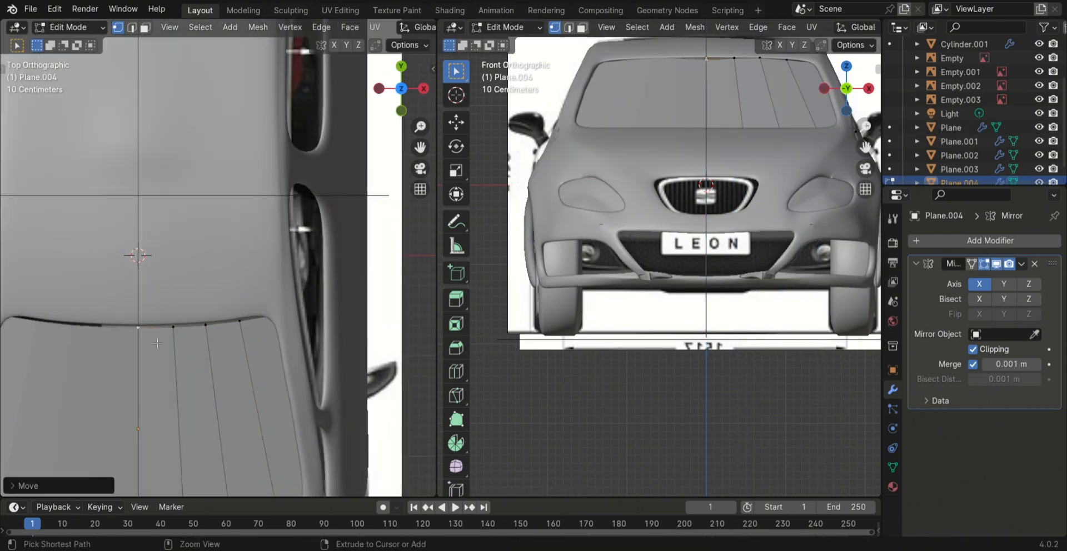
key(ctrl+z)
- Move the roof-side edge's centre vertex along Z toward the body surface
key(g)
key(z)
click(712, 76)
click(174, 327)
key(g)
click(174, 327)
key(ctrl+z)
middle_drag(767, 72, 743, 157)
key(g)
click(743, 157)
- Fine-tune the height of the roof-side centre vertex along Z against the body in the front view
click(845, 80)
click(846, 111)
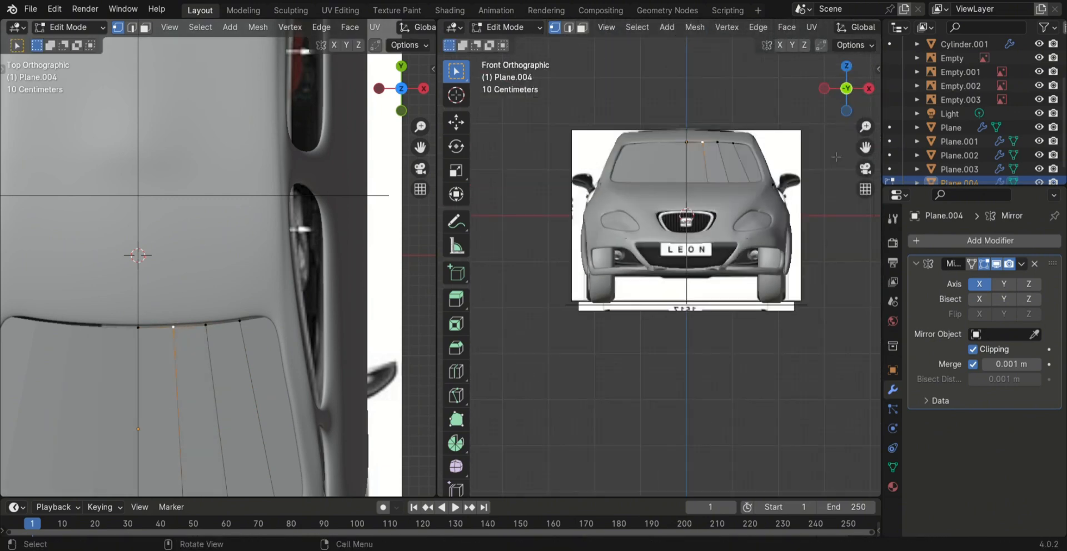
scroll(836, 157, down, 1)
middle_drag(328, 234, 239, 159)
scroll(701, 146, up, 2)
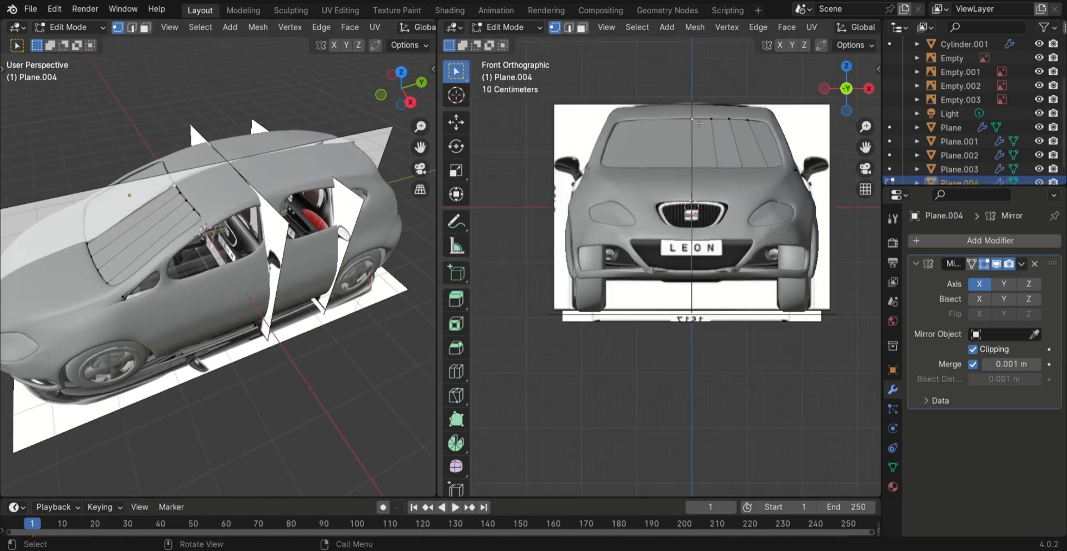
click(693, 120)
key(g)
key(z)
click(701, 146)
- Lower the middle loop vertex of the roof-side edge along Z to fit the body's windshield opening
scroll(702, 146, up, 1)
shift+middle_drag(701, 146, 667, 241)
click(709, 185)
key(g)
key(z)
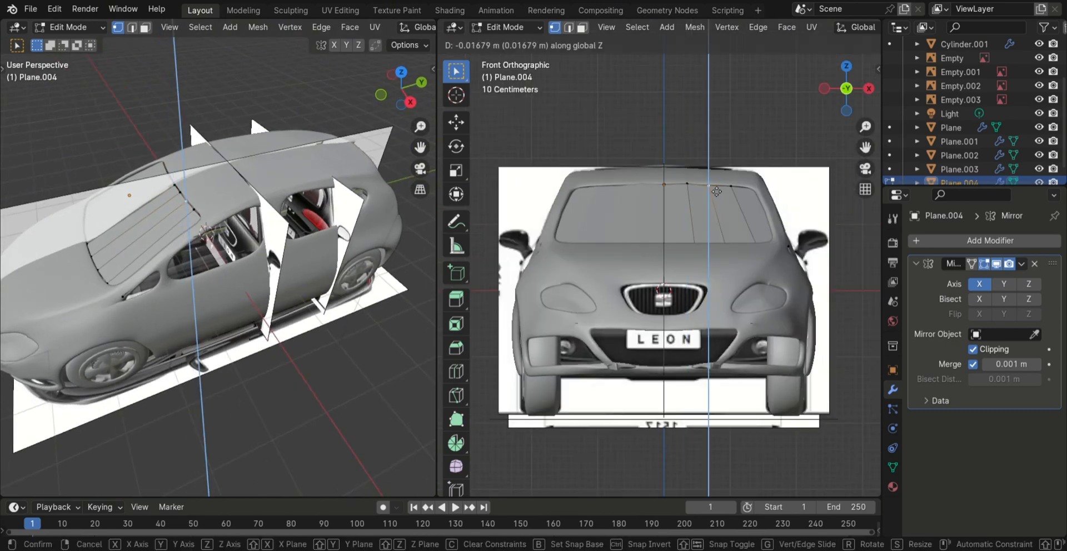
click(711, 187)
- Adjust the outer loop vertex and the corner vertex of the roof-side edge along Z to fit the body
click(736, 193)
key(g)
key(z)
click(737, 190)
click(760, 192)
key(g)
key(z)
click(761, 188)
- In the top view, adjust the bonnet-side edge's loop vertices to follow the lower border of the windshield opening
middle_drag(306, 319, 259, 295)
scroll(650, 250, down, 2)
click(398, 87)
click(402, 66)
scroll(250, 250, up, 5)
click(196, 453)
click(228, 450)
key(g)
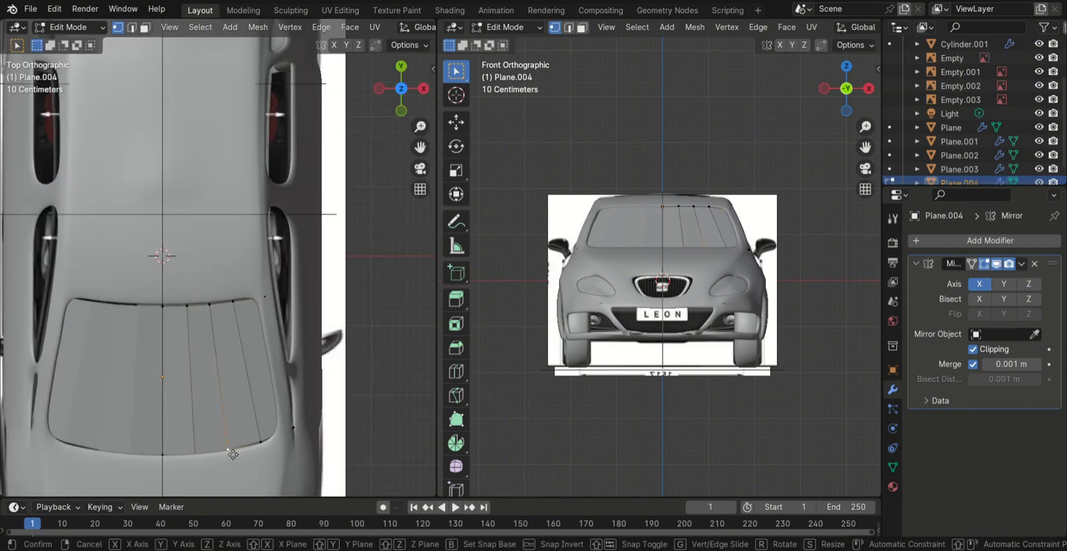
click(231, 452)
click(262, 445)
- Move the roof-side edge's centre, outer loop and inner loop vertices along Y to match the opening in the top view
click(162, 307)
key(g)
key(y)
click(164, 304)
click(210, 305)
key(g)
key(y)
click(211, 302)
click(187, 305)
key(g)
key(y)
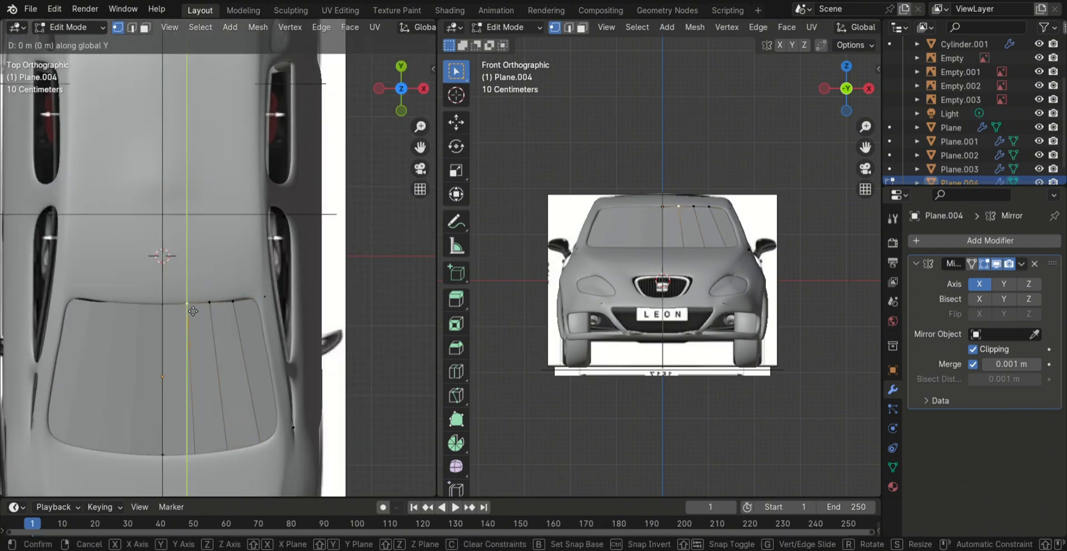
scroll(255, 327, down, 5)
- Check the glass in Object Mode, return to Edit Mode with edge selection, and move the lengthwise centre edge along Y
key(Tab)
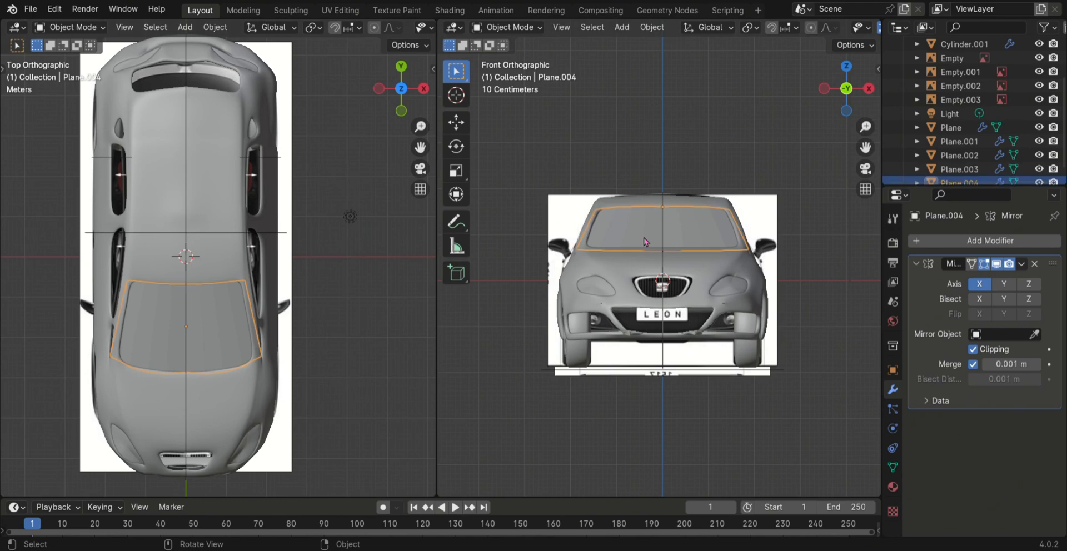
key(Tab)
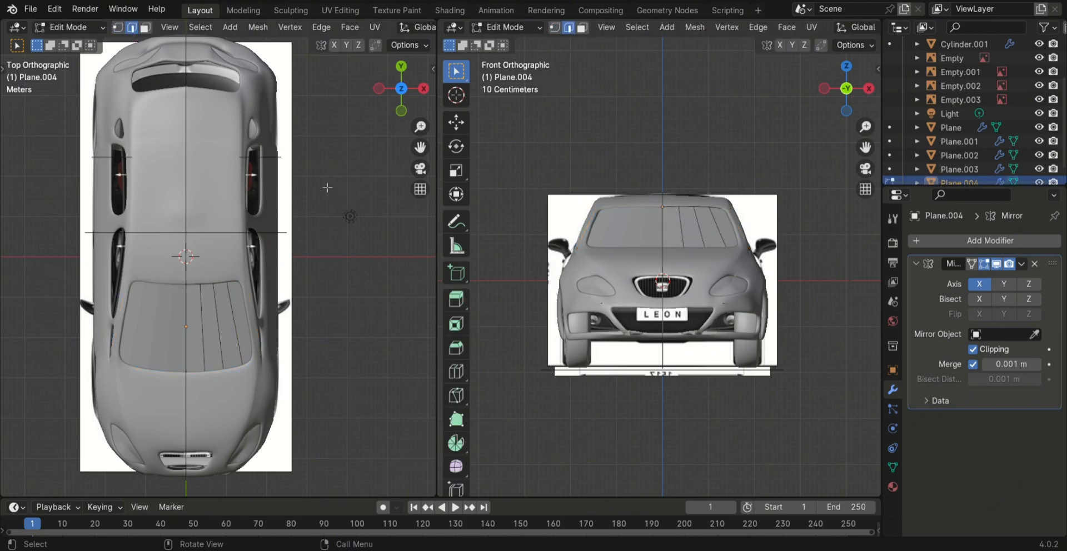
click(666, 215)
key(g)
right_click(641, 131)
click(423, 88)
key(g)
key(y)
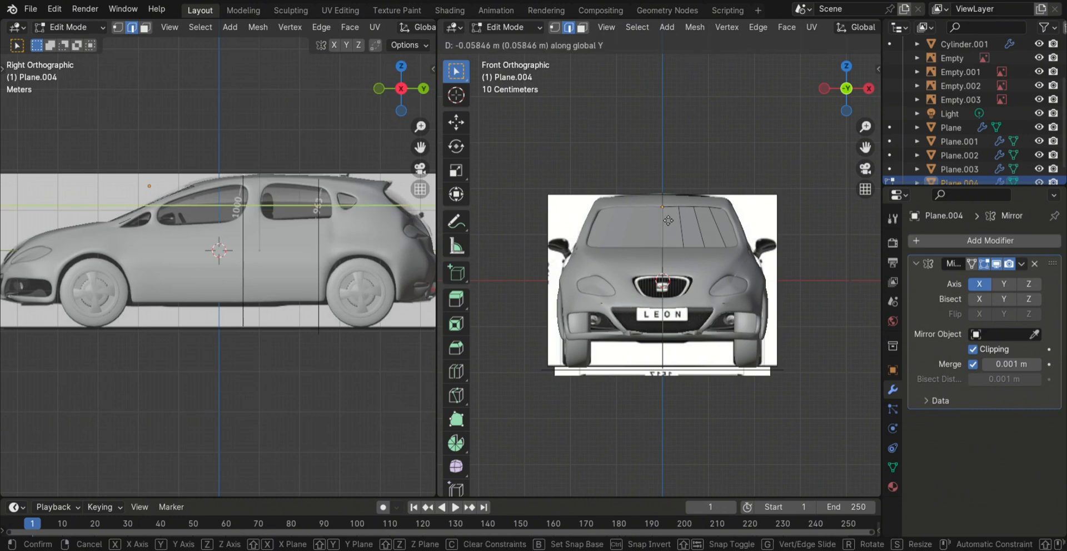
click(668, 218)
- Move the inner lengthwise loop edge of the windshield along Y toward the body's curvature
click(681, 220)
key(g)
key(y)
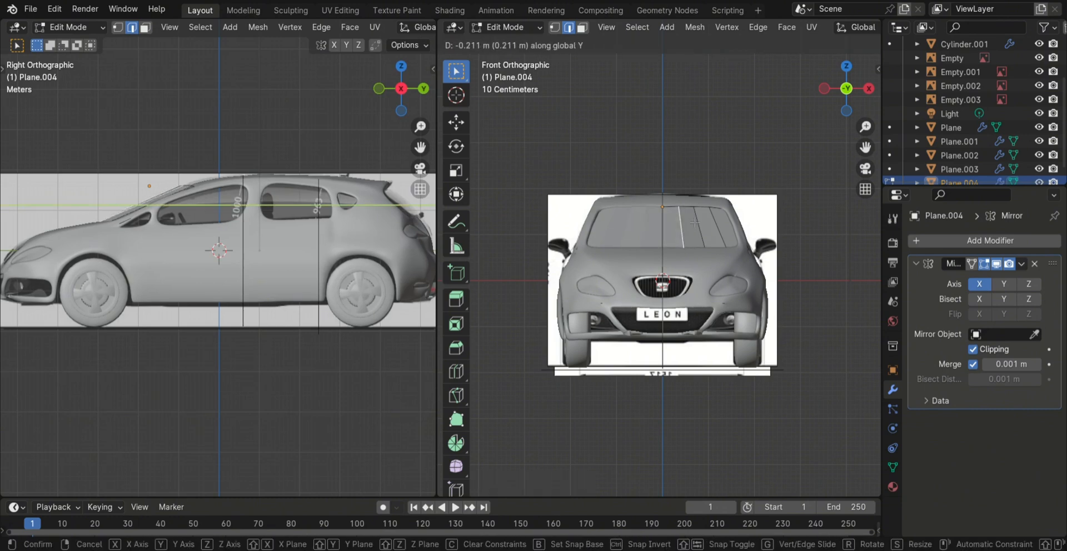
click(681, 194)
middle_drag(281, 378, 262, 422)
scroll(697, 175, up, 3)
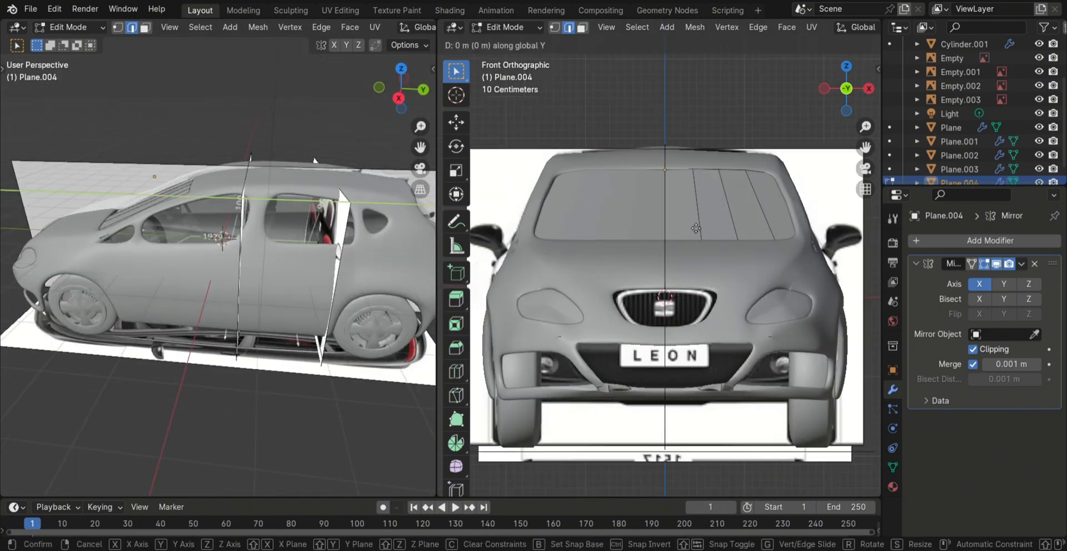
click(697, 174)
key(g)
key(y)
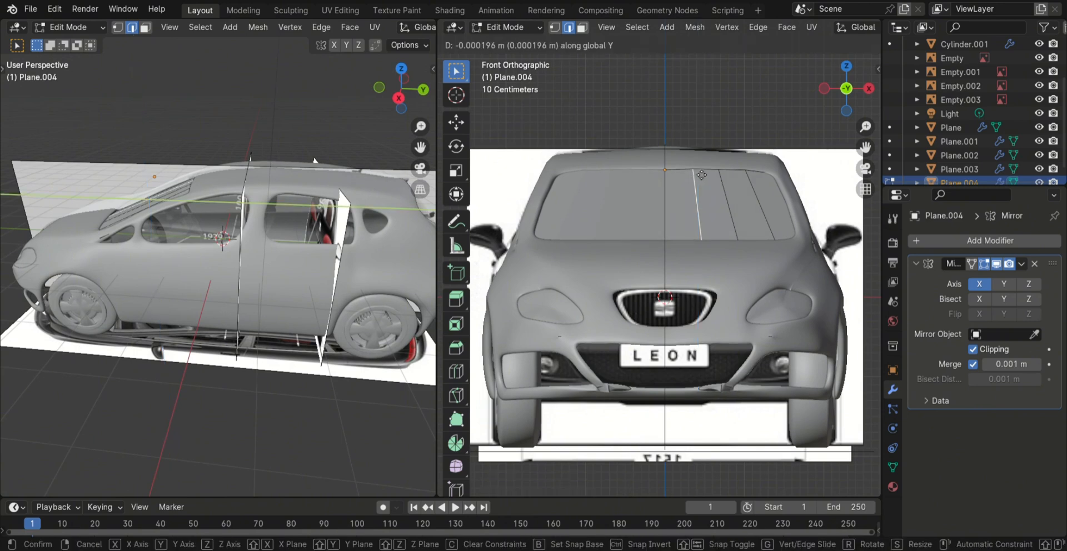
click(733, 190)
- Move the outer lengthwise loop edge along Y, undoing the first attempt and repositioning it
click(754, 192)
key(g)
key(y)
click(754, 192)
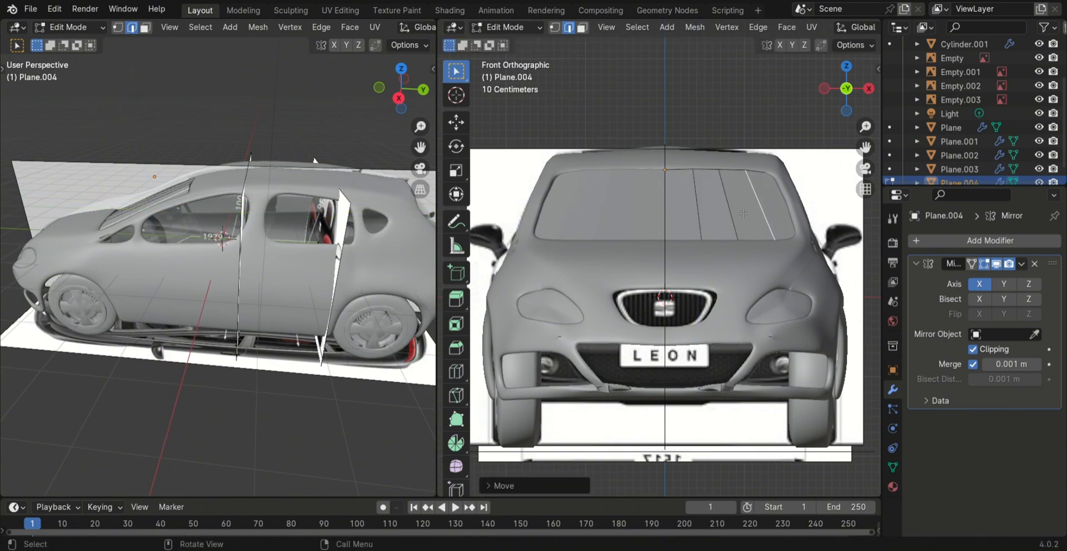
scroll(754, 192, down, 1)
middle_drag(187, 291, 187, 277)
key(ctrl+z)
key(g)
key(y)
click(276, 318)
middle_drag(277, 317, 299, 312)
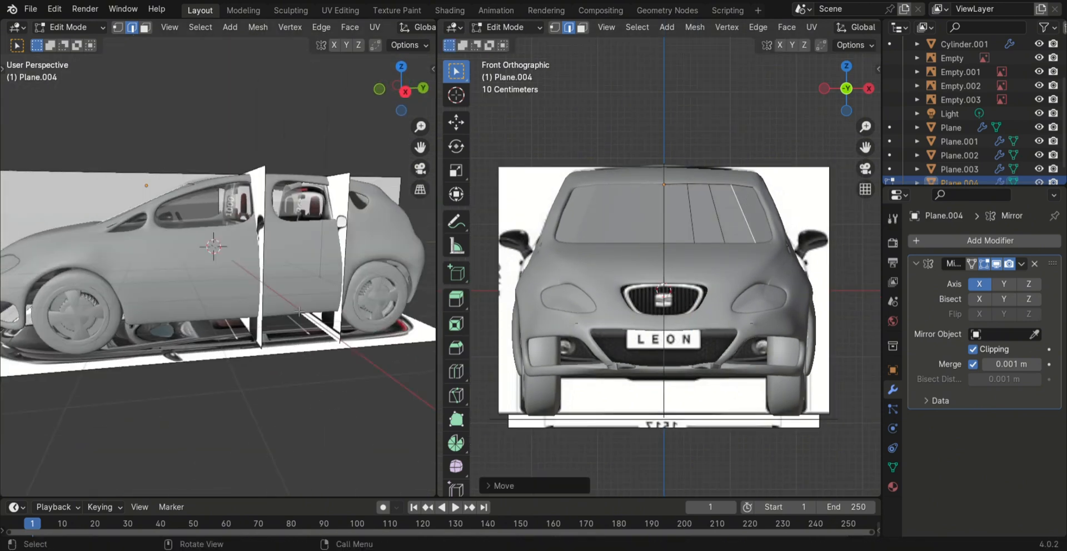
- Shift the middle, inner and centre lengthwise edges along Y to bow the windshield surface
click(716, 213)
key(g)
key(y)
click(706, 214)
middle_drag(139, 256, 383, 278)
click(691, 211)
key(g)
key(y)
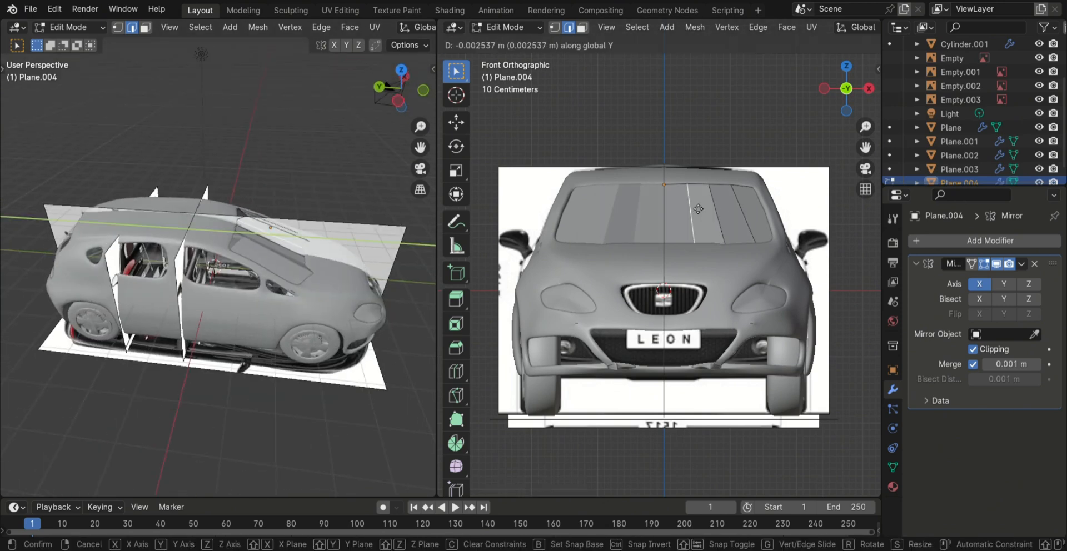
click(669, 211)
key(g)
key(y)
click(669, 212)
- In the top view, realign the windshield's lengthwise loop edges along Y with the borders of the body opening
key(KP_7)
click(182, 304)
key(g)
key(y)
click(221, 297)
key(g)
key(y)
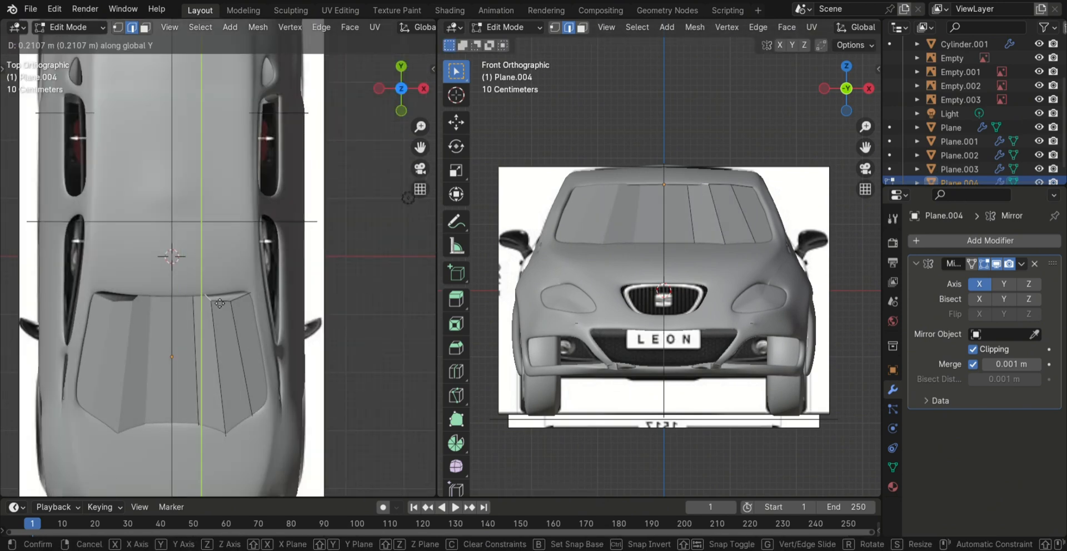
click(237, 309)
key(g)
key(y)
click(240, 319)
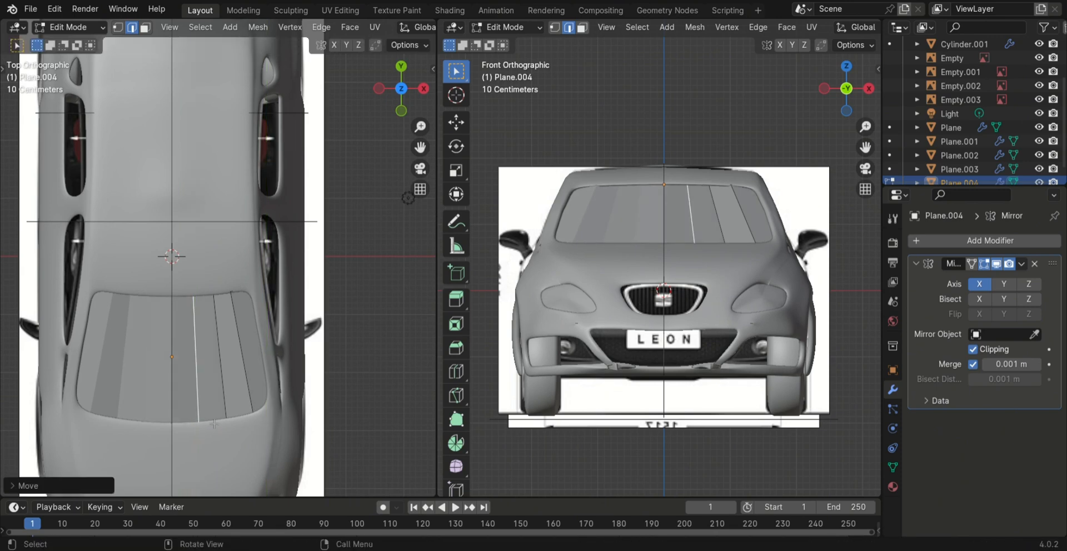
- Refine the position of the middle lengthwise loop edge along Y for a smoother glass curve
middle_drag(240, 319, 323, 278)
click(717, 214)
key(g)
key(y)
click(716, 206)
- Fine-tune the outer lengthwise loop edge along Y in several moves against the body surface
click(742, 214)
key(g)
key(y)
click(734, 214)
middle_drag(384, 261, 284, 228)
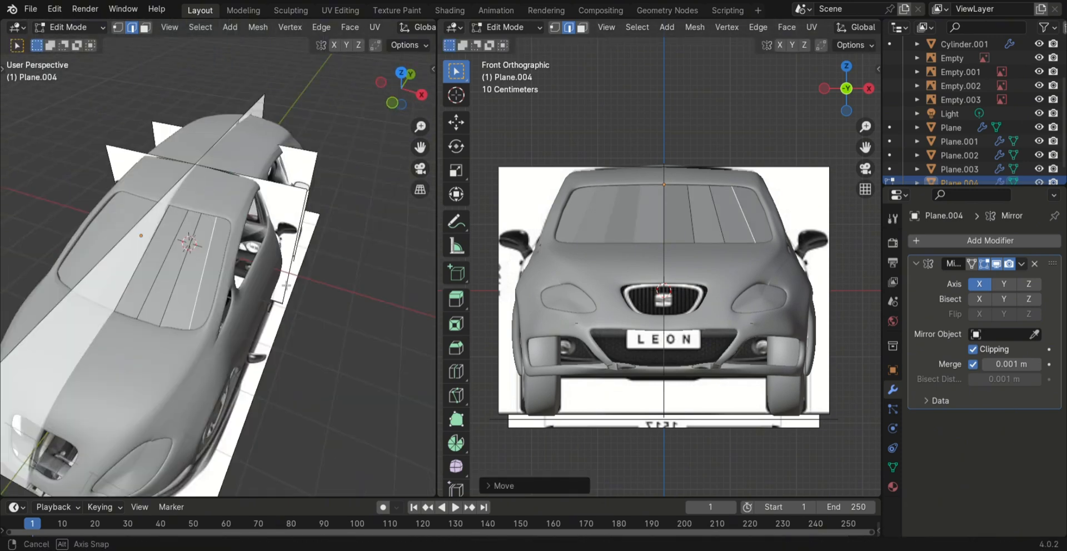
key(g)
key(y)
click(731, 214)
key(g)
key(y)
click(723, 214)
middle_drag(189, 239, 289, 300)
- In the top view, correct the middle loop edge and the outer edges near the bonnet-side corner along Y
key(KP_7)
click(216, 306)
key(g)
key(y)
click(221, 300)
click(240, 422)
key(g)
key(y)
click(247, 414)
click(260, 410)
key(g)
key(y)
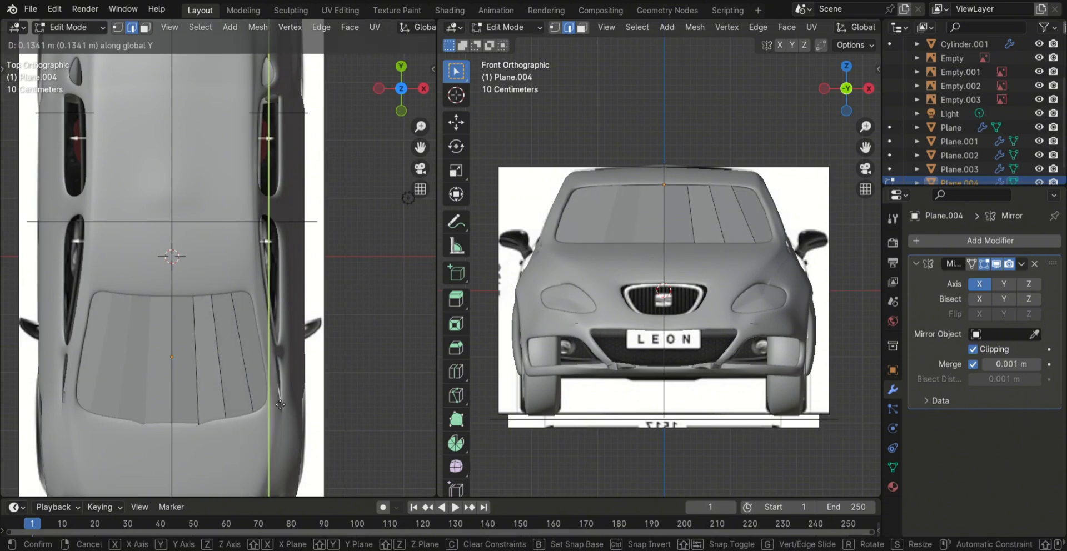
click(256, 408)
- Readjust the outer lengthwise loop edge along Y and inspect the glass curvature from the side
middle_drag(257, 407, 139, 311)
click(744, 214)
key(g)
key(y)
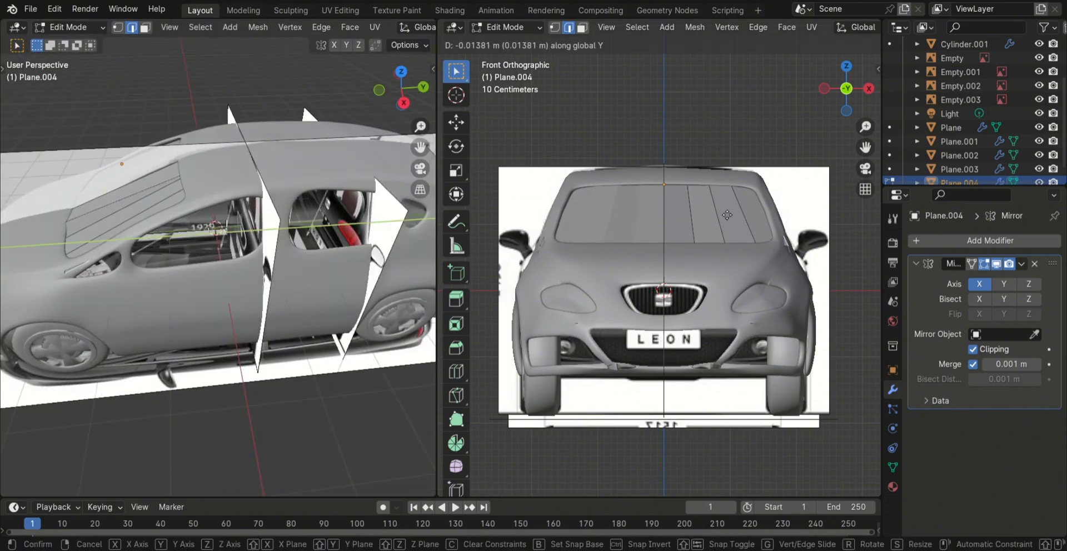
click(748, 216)
middle_drag(250, 334, 367, 267)
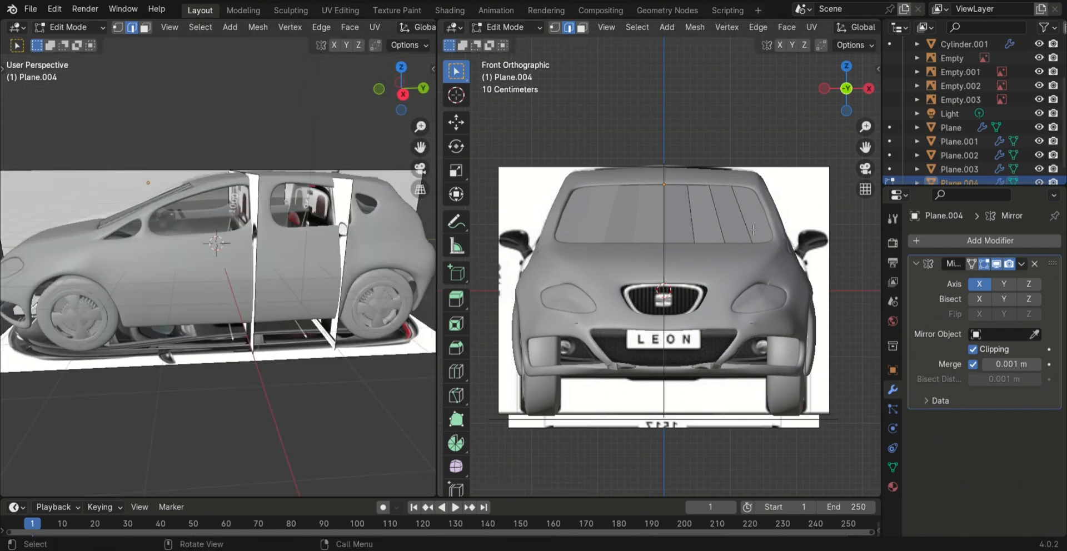
- Using angled perspective views in both viewports, move the middle lengthwise edge along Y to fit the body surface
middle_drag(496, 262, 792, 287)
key(g)
key(y)
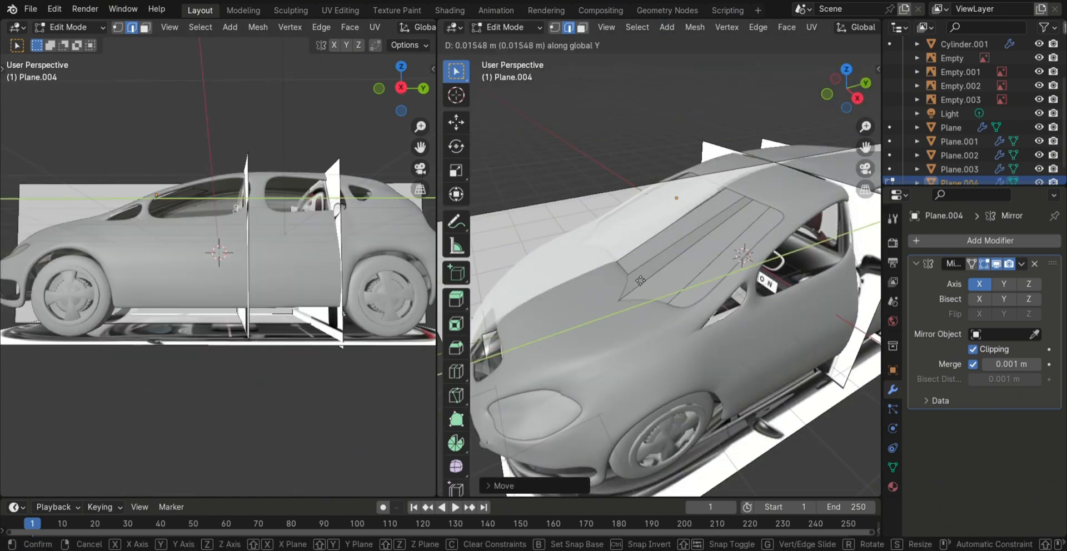
click(640, 281)
middle_drag(640, 281, 675, 309)
middle_drag(145, 339, 282, 389)
key(g)
key(y)
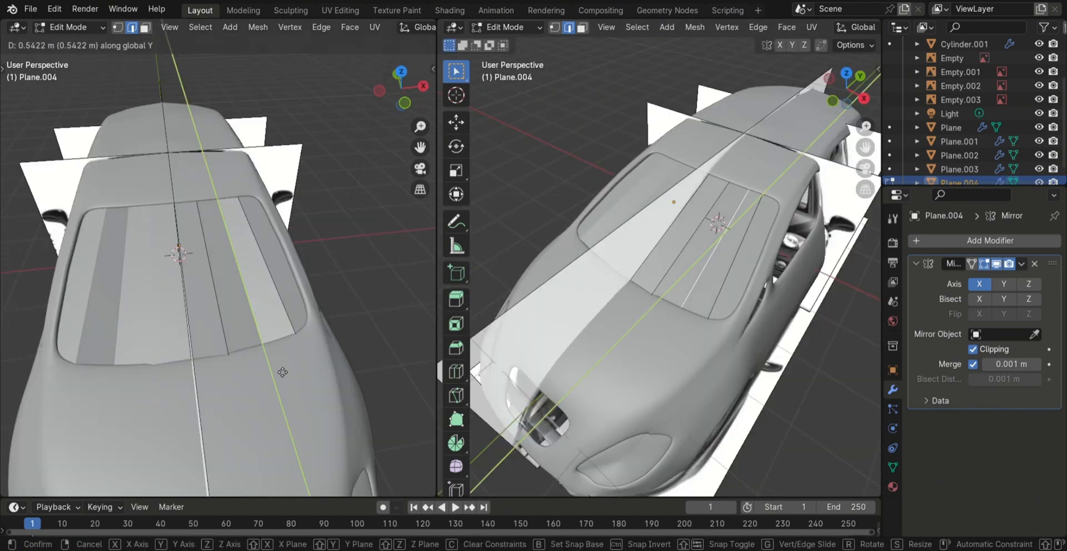
click(269, 364)
- Move the windshield's edges near the bonnet along Y and then along Z to sit on the body
click(236, 353)
key(g)
key(y)
click(233, 335)
middle_drag(234, 336, 177, 325)
click(170, 289)
key(g)
key(z)
middle_drag(255, 290, 181, 250)
click(308, 292)
- Adjust the height of the windshield's edges near the roof along Z to meet the opening's border
click(150, 197)
key(g)
key(z)
click(155, 194)
middle_drag(167, 197, 294, 239)
click(191, 180)
key(g)
key(z)
click(201, 182)
- Move the windshield's lengthwise edge along Y to follow the body's curved opening
key(g)
key(y)
click(222, 233)
- Adjust the windshield's short edges beside the bonnet along Y so they meet the border of the opening
click(125, 352)
key(g)
key(y)
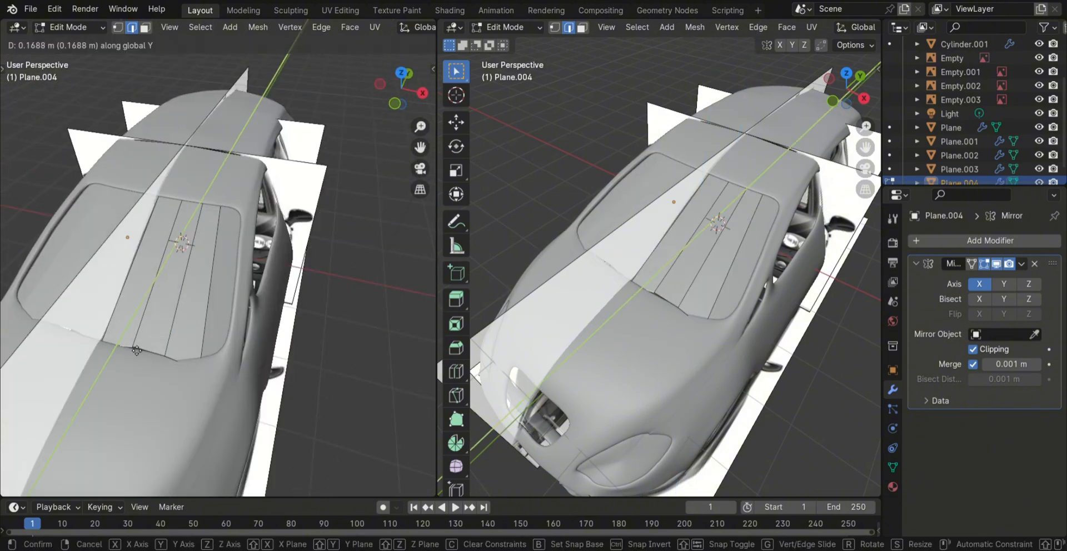
click(136, 350)
click(166, 349)
key(g)
key(y)
click(172, 350)
key(g)
right_click(169, 347)
key(ctrl+z)
- Leave mesh editing and apply smooth shading to the windshield glass
middle_drag(734, 344, 379, 290)
scroll(378, 289, down, 2)
key(Tab)
middle_drag(278, 272, 303, 265)
click(215, 27)
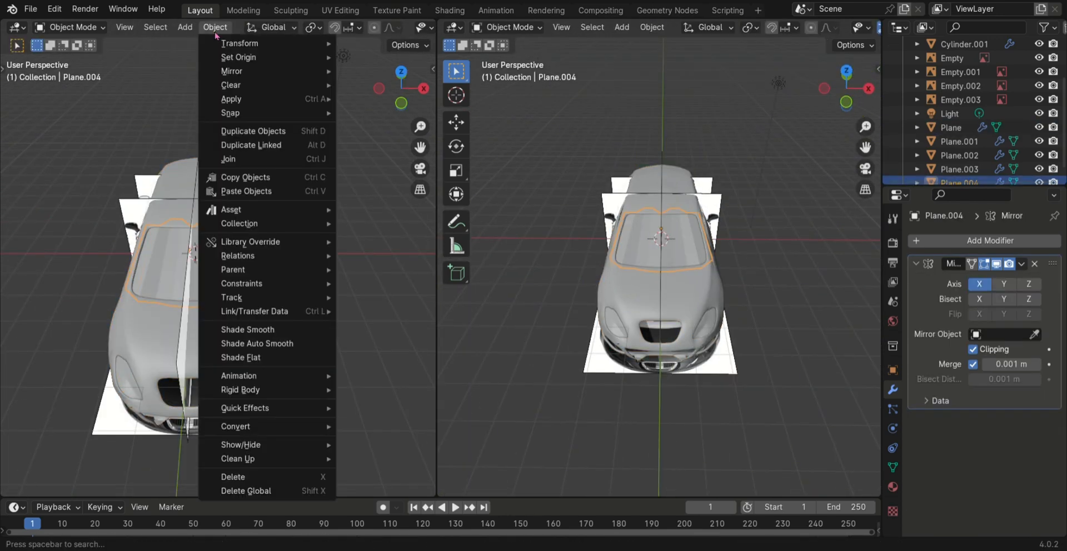
click(222, 329)
- Select the windshield glass and add a Solidify modifier after its Mirror modifier
middle_drag(731, 324, 781, 355)
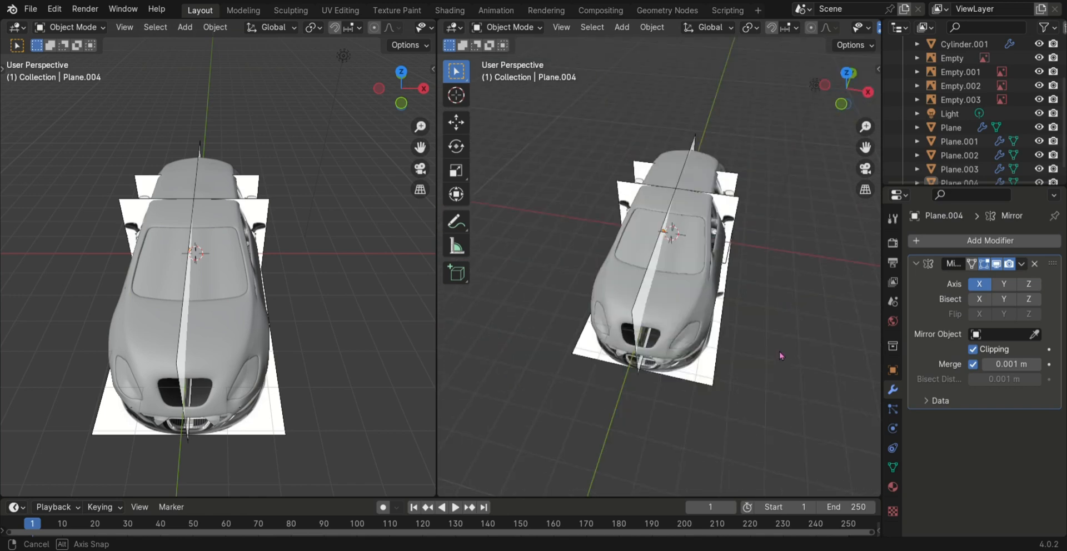
click(689, 250)
click(932, 241)
mouse_move(931, 247)
click(796, 408)
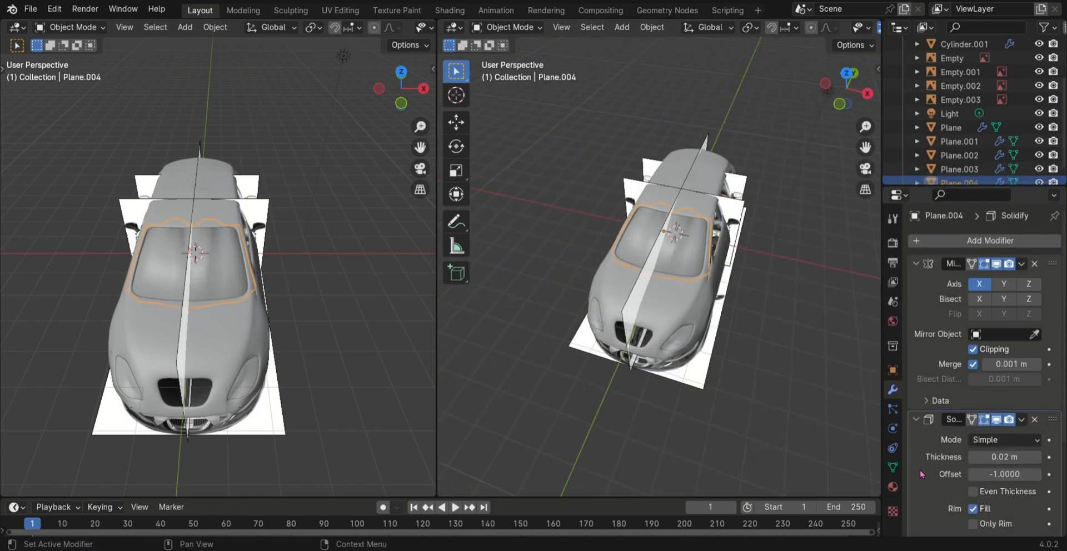
- Add a mesh plane in the right side view, raise it to Z 1.048 m and rotate it 90° about Y
click(384, 389)
middle_drag(383, 389, 394, 262)
scroll(250, 267, up, 1)
key(shift+a)
mouse_move(250, 282)
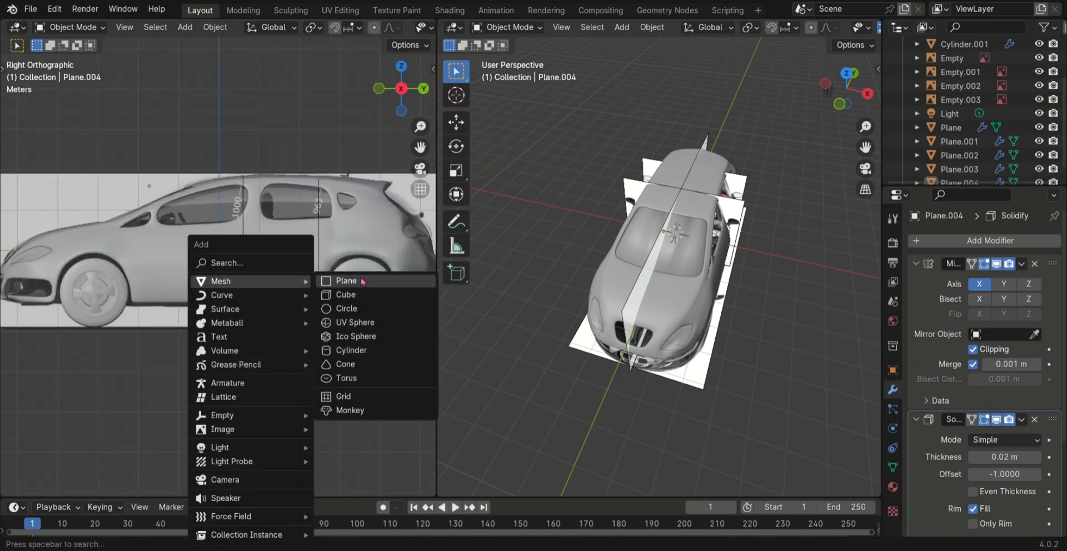
click(361, 282)
key(g)
key(z)
click(362, 240)
click(893, 370)
click(997, 343)
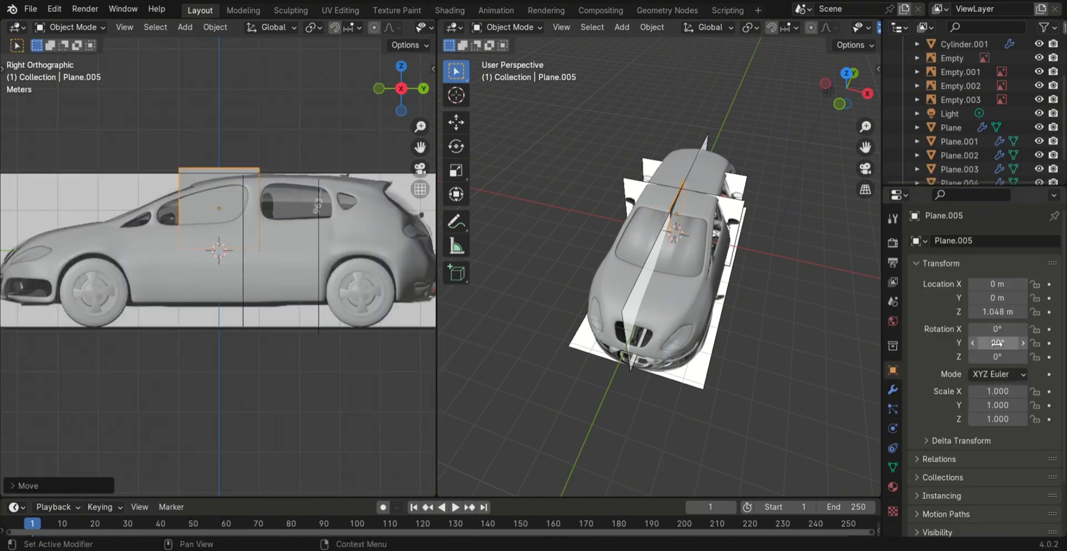
- In the front view, move the upright plane along X to about 1.44 m, beside the cabin
key(KP_1)
key(g)
key(x)
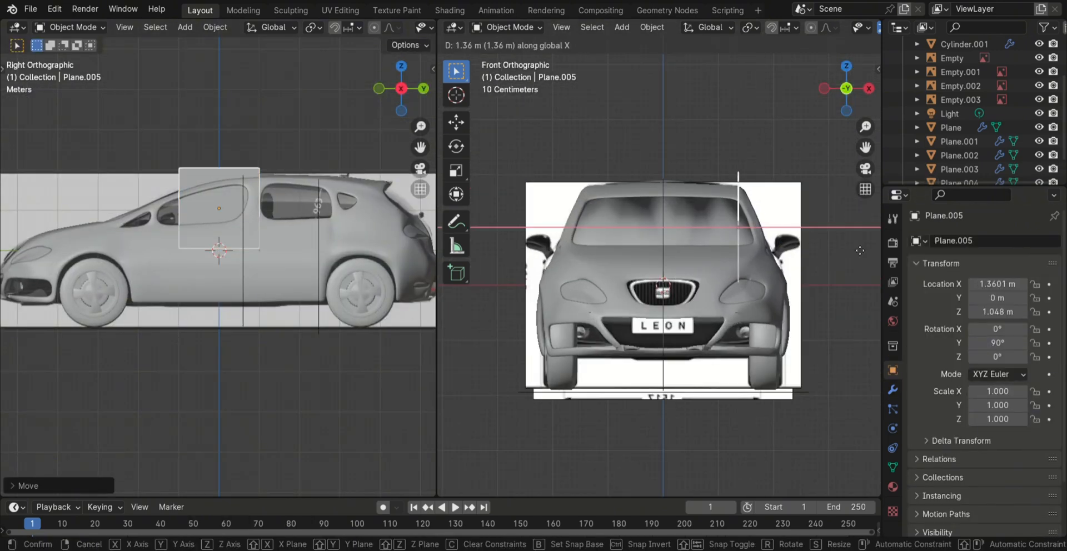
click(864, 250)
- Stretch the plane along Y to about 3.11 in scale and shift it to Y about 0.48 m, over the side windows
key(s)
key(y)
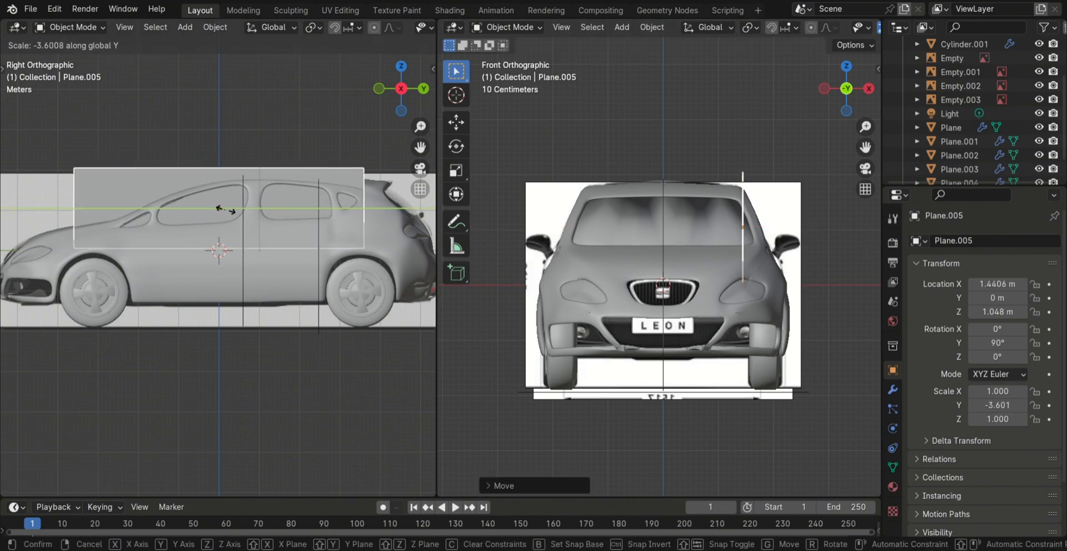
click(224, 210)
key(g)
key(y)
click(244, 211)
key(s)
click(243, 211)
- Reduce the plane's height along Z to a scale of about 0.684 and place it at Z about 1.2 m
key(s)
key(z)
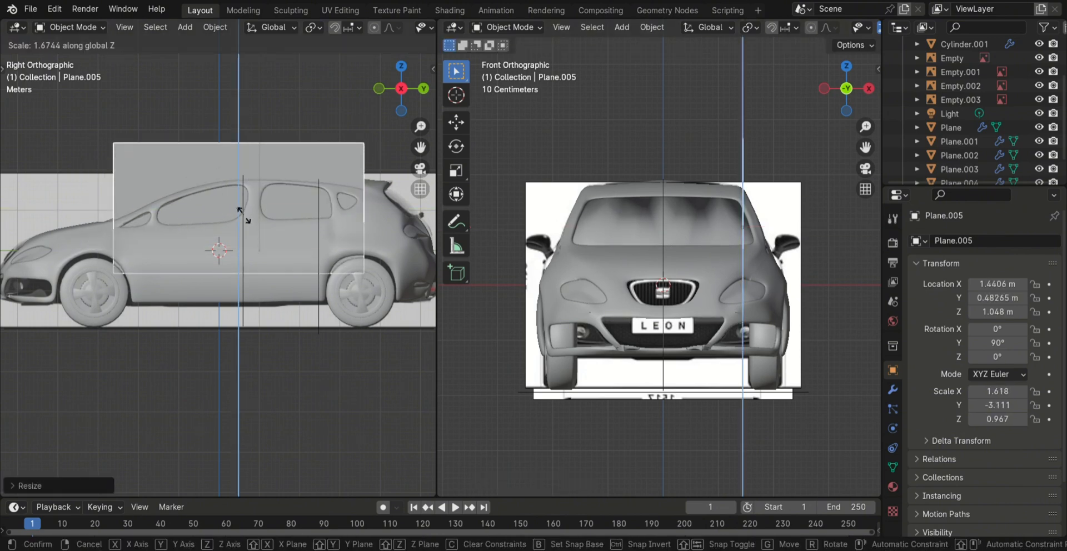
click(241, 218)
key(g)
key(z)
click(242, 216)
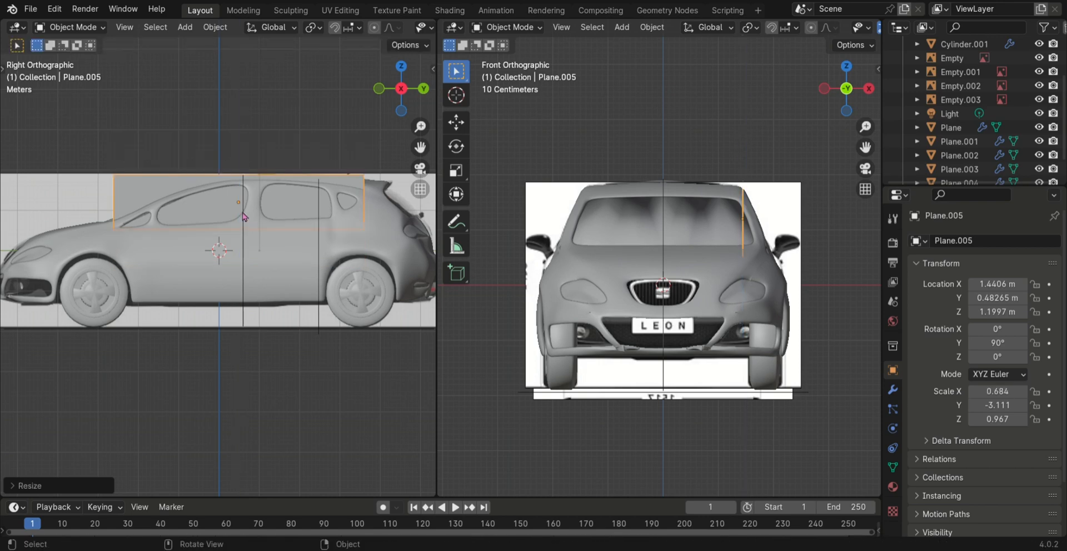
- Lower the side plane to Z 1.117 m and hide the car body mesh
key(g)
key(z)
click(662, 224)
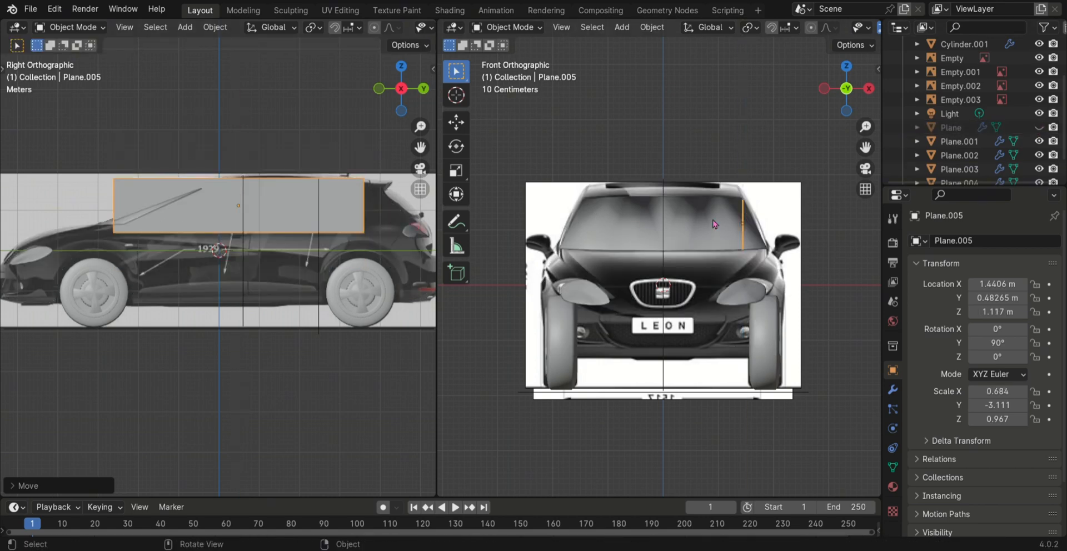
- Try to move the side plane outward along X to about 1.56 m
key(g)
key(x)
click(759, 244)
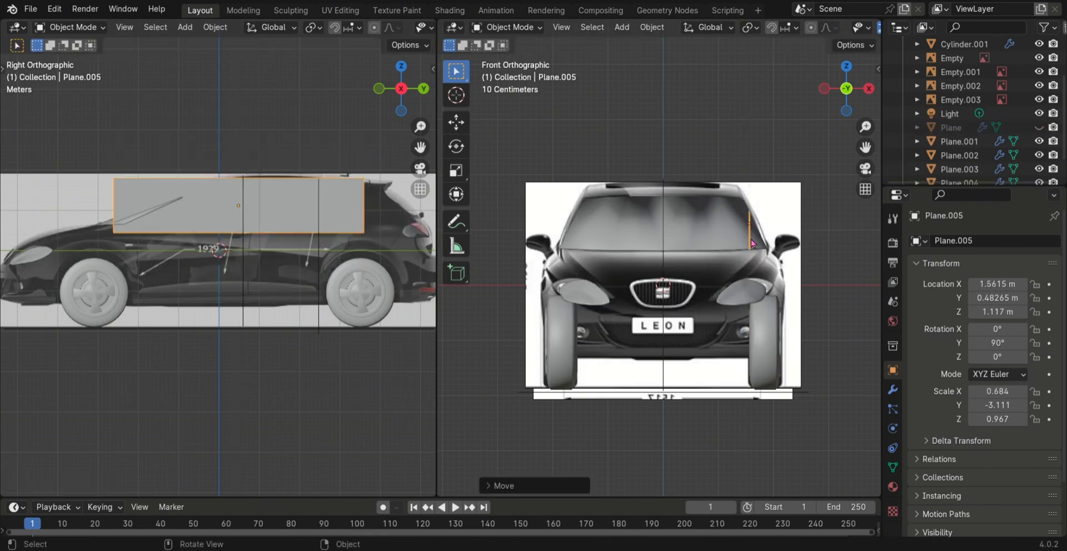
click(743, 250)
key(ctrl+z)
key(ctrl+z)
- Slant the side plane in Edit Mode by moving its lower edge outward and its upper edge inward, following the front reference image
key(Tab)
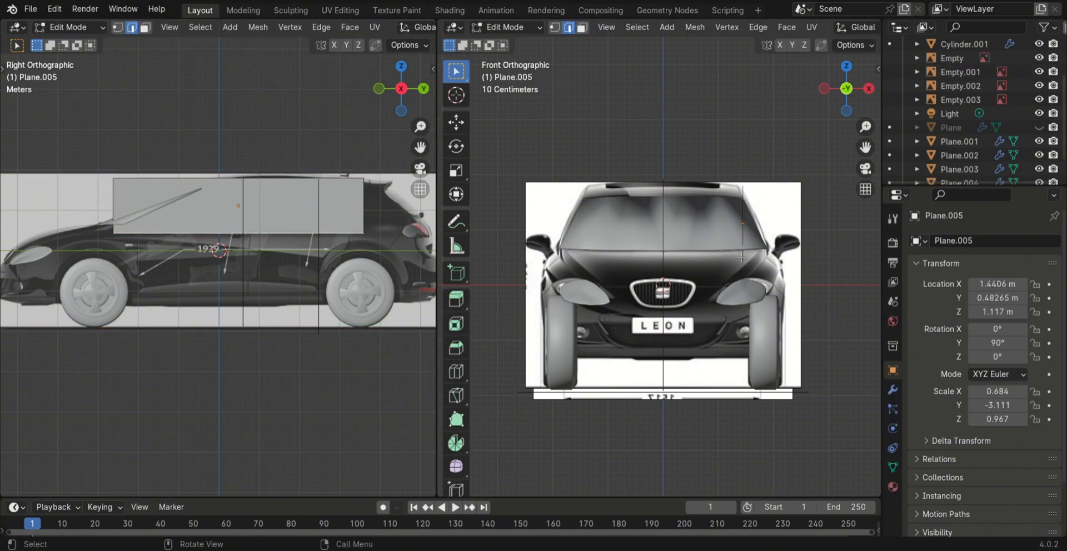
key(g)
right_click(750, 257)
key(g)
key(x)
click(767, 257)
click(743, 187)
key(g)
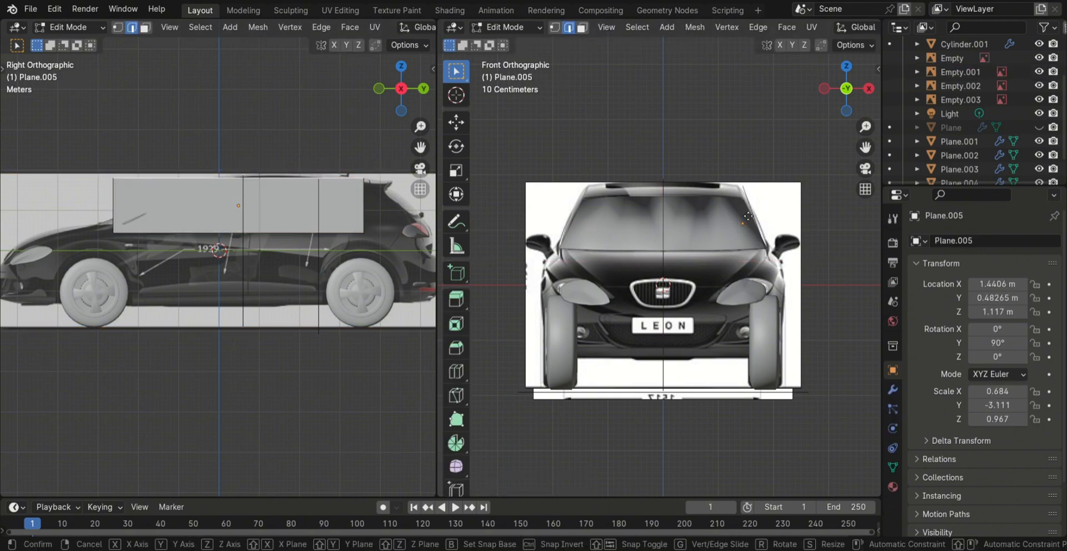
click(772, 262)
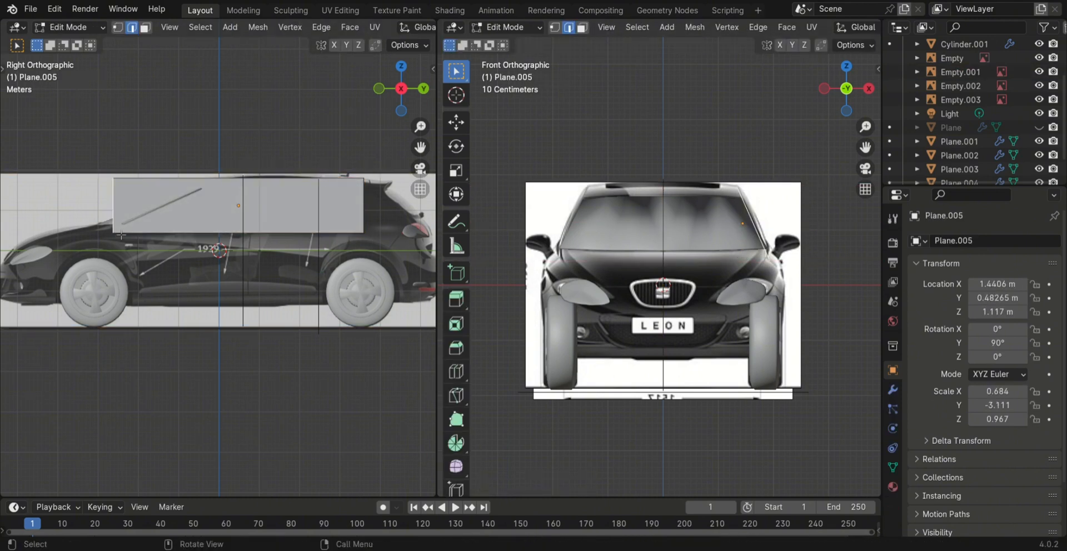
- Divide the slanted side plane with evenly spaced vertical loop cuts across the window area
middle_drag(121, 236, 403, 402)
scroll(225, 232, up, 3)
key(ctrl+r)
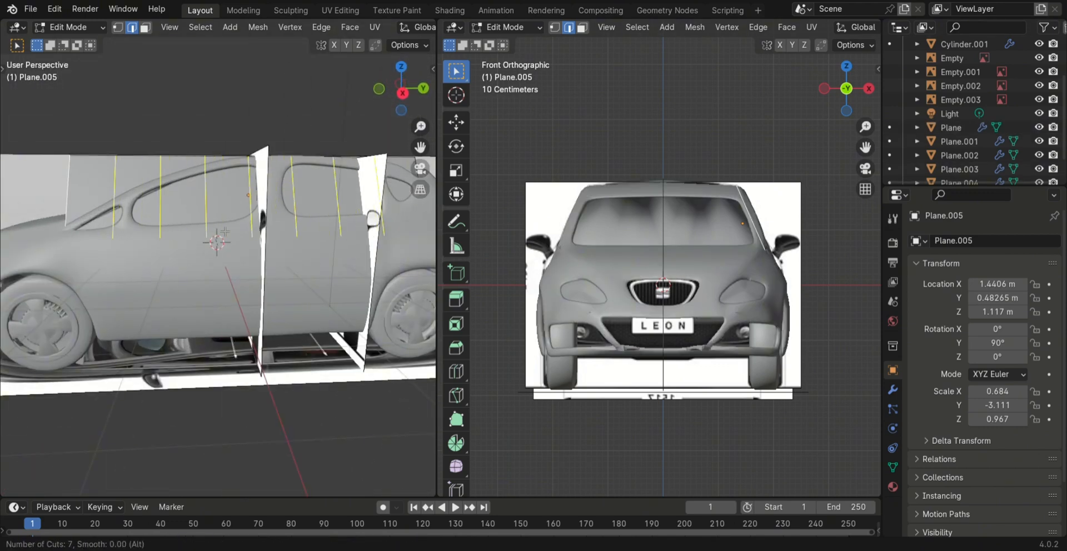
click(224, 231)
right_click(224, 231)
key(KP_3)
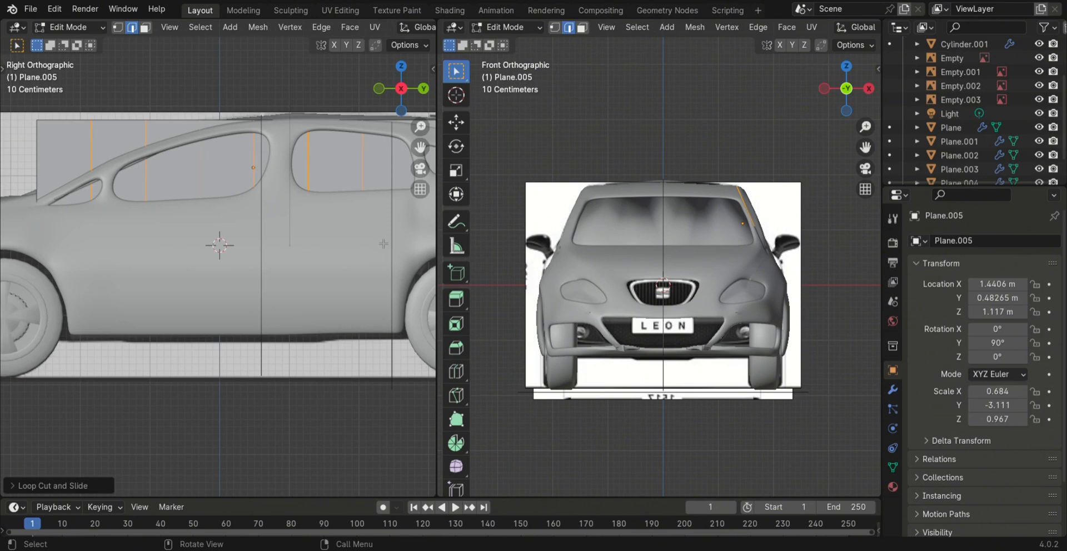
scroll(384, 244, down, 2)
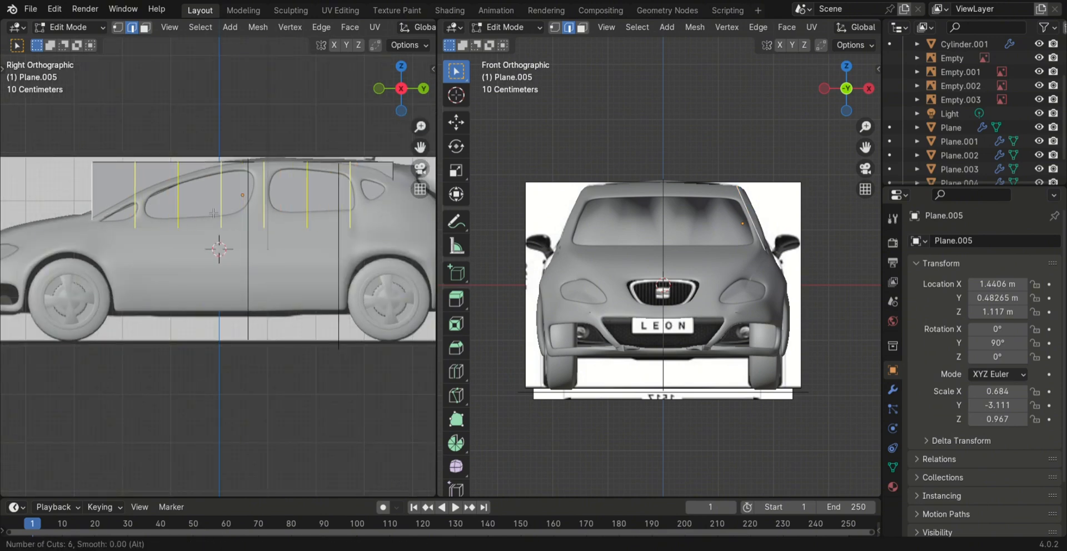
- Lower the two foremost upper vertices of the side plane along Z to follow the body's sloping pillar
key(1)
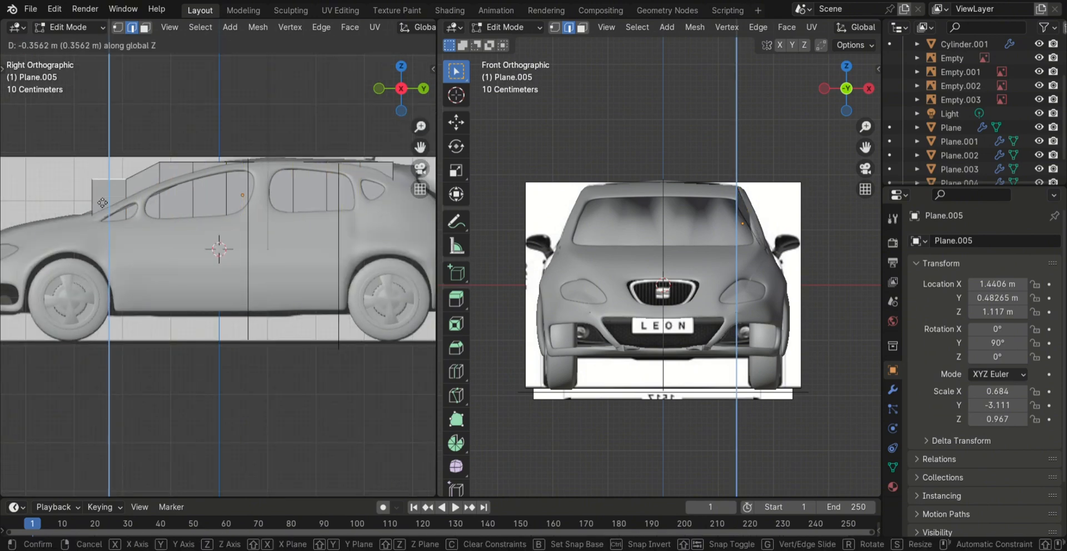
click(91, 163)
key(g)
key(z)
click(109, 243)
click(126, 162)
key(g)
key(z)
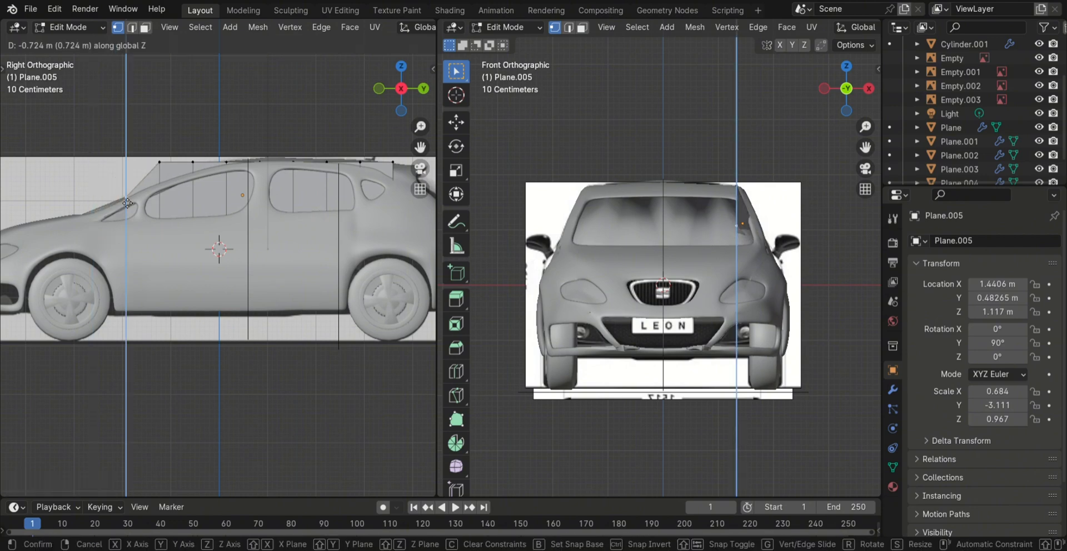
click(125, 197)
- Undo the side plane's edits back to before the plane was added, and return to the right side view
mouse_move(314, 417)
middle_down()
mouse_move(261, 456)
mouse_move(317, 432)
middle_up()
key(ctrl+z)
key(ctrl+z)
key(ctrl+z)
key(ctrl+z)
key(ctrl+z)
key(ctrl+z)
key(ctrl+z)
key(ctrl+z)
key(ctrl+z)
key(ctrl+z)
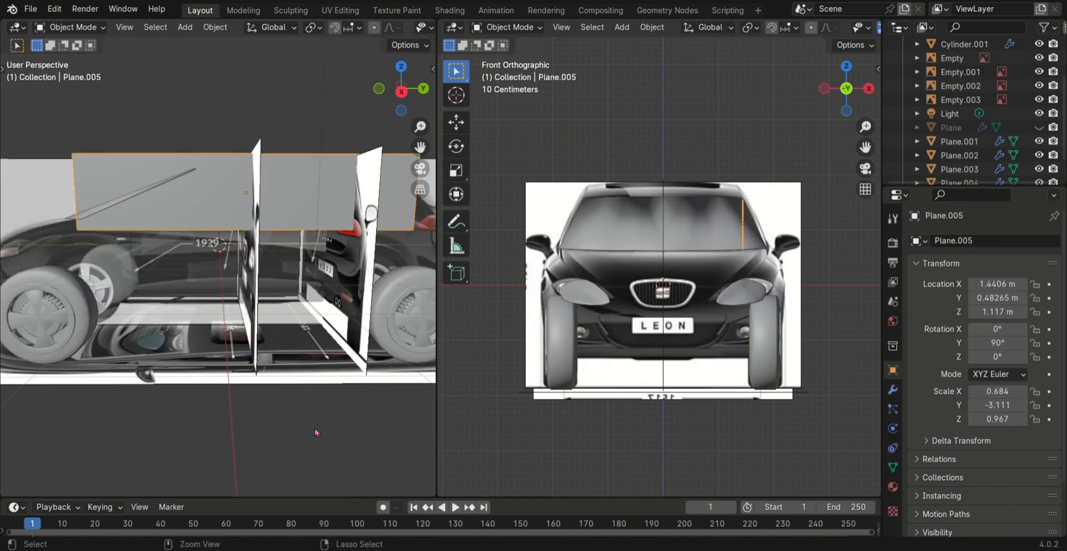
scroll(319, 432, down, 2)
key(ctrl+z)
key(KP_3)
key(ctrl+z)
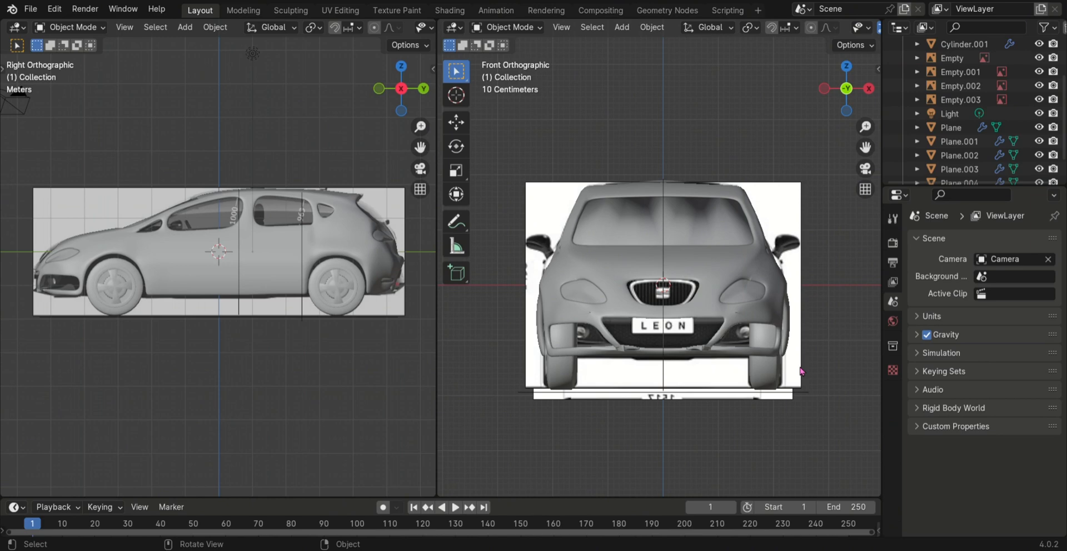
- Add a new mesh plane, raise it along Z to about 0.98 m and rotate it 90° about Y
key(shift+a)
mouse_move(261, 281)
click(408, 289)
key(g)
key(z)
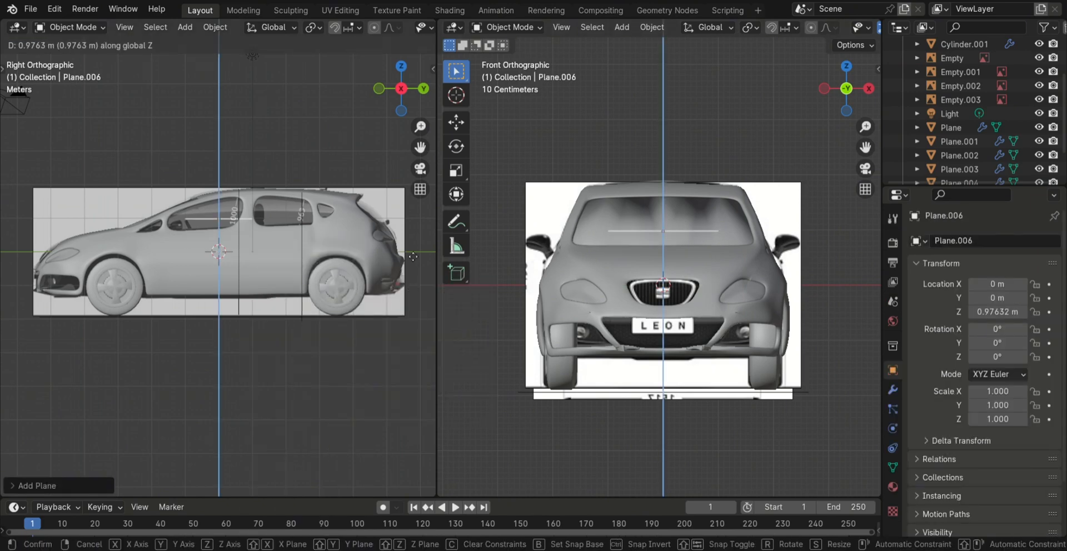
click(408, 257)
click(1001, 344)
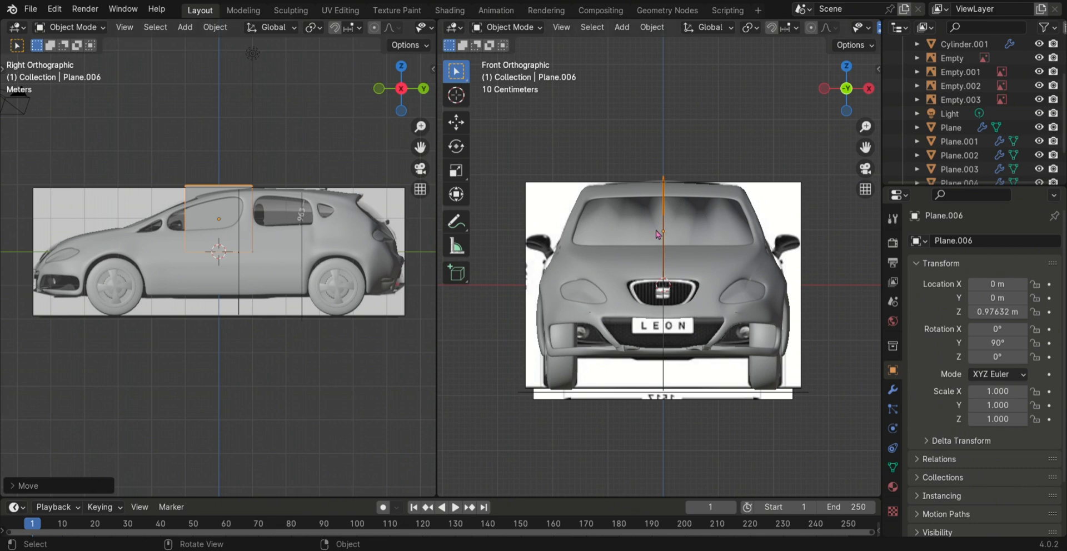
- Move the new upright plane along X to about 1.45 m in the front view
key(g)
key(x)
click(737, 234)
- Scale the new plane along Y to about 3.07 and shift it to Y about 0.55 m, spanning all side windows
key(s)
key(y)
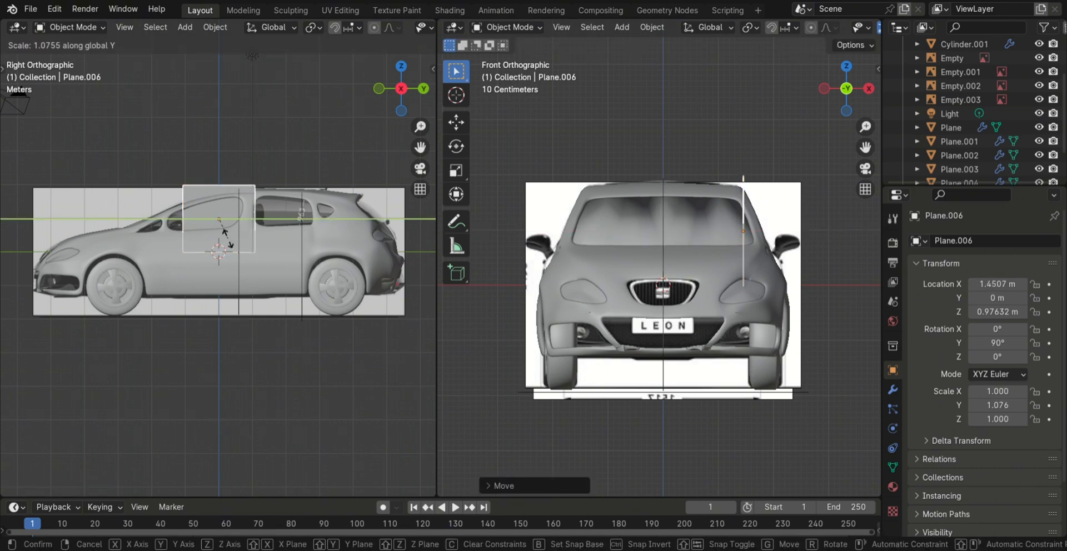
click(272, 250)
key(g)
key(y)
click(291, 250)
key(s)
key(y)
click(290, 248)
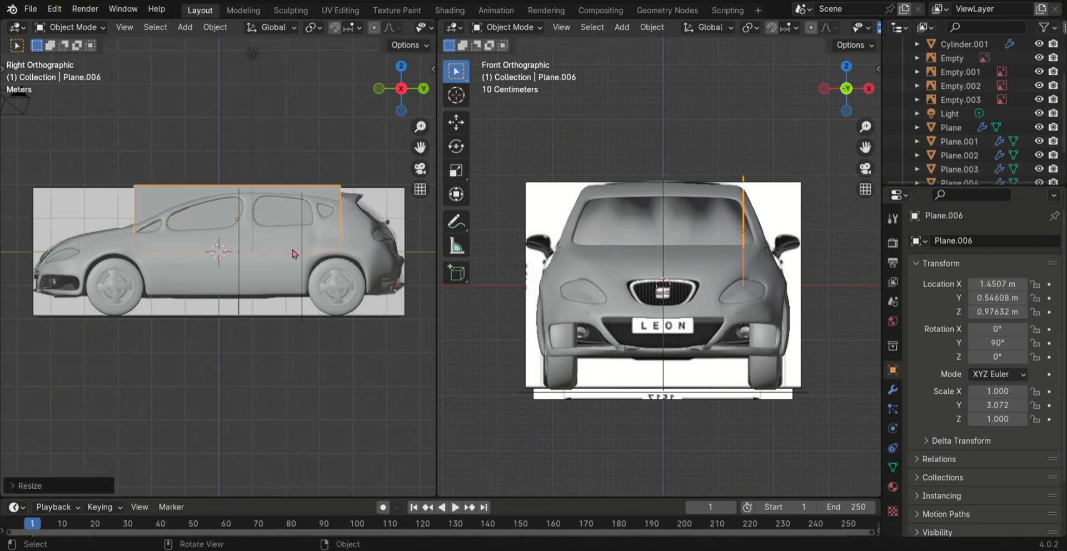
- Reduce the new plane's height to a scale of about 0.728 and position it at Z about 1.08 m
key(s)
key(z)
click(283, 240)
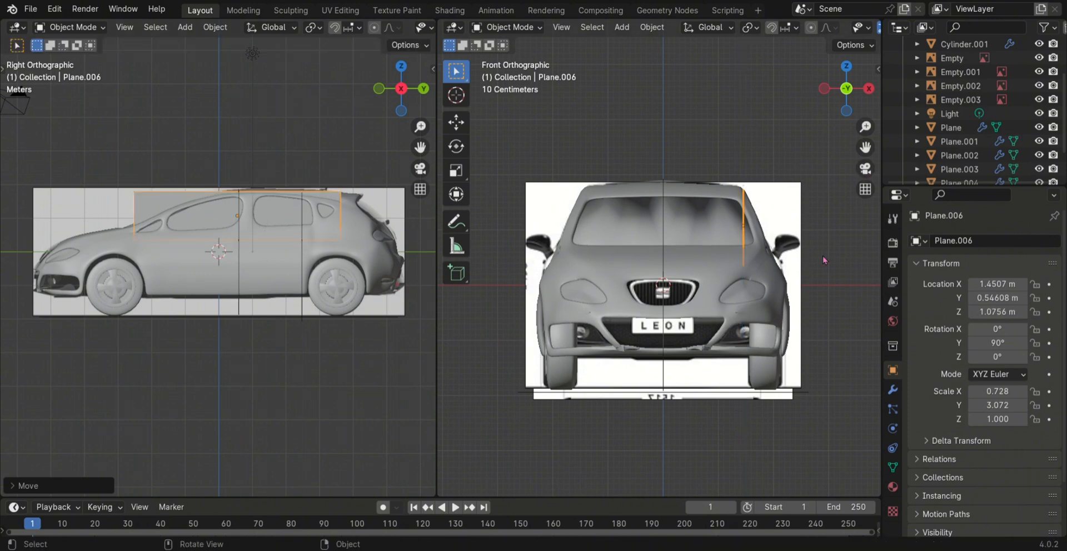
- Hide the body and slant the new plane in Edit Mode, moving its lower edge outward and upper edge inward to match the front reference
key(Tab)
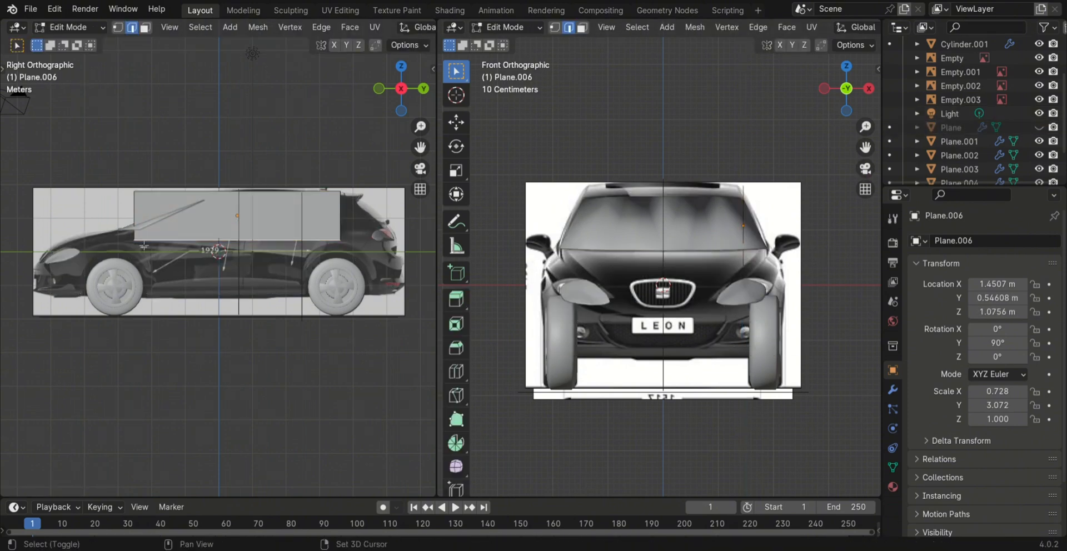
key(g)
key(x)
click(674, 313)
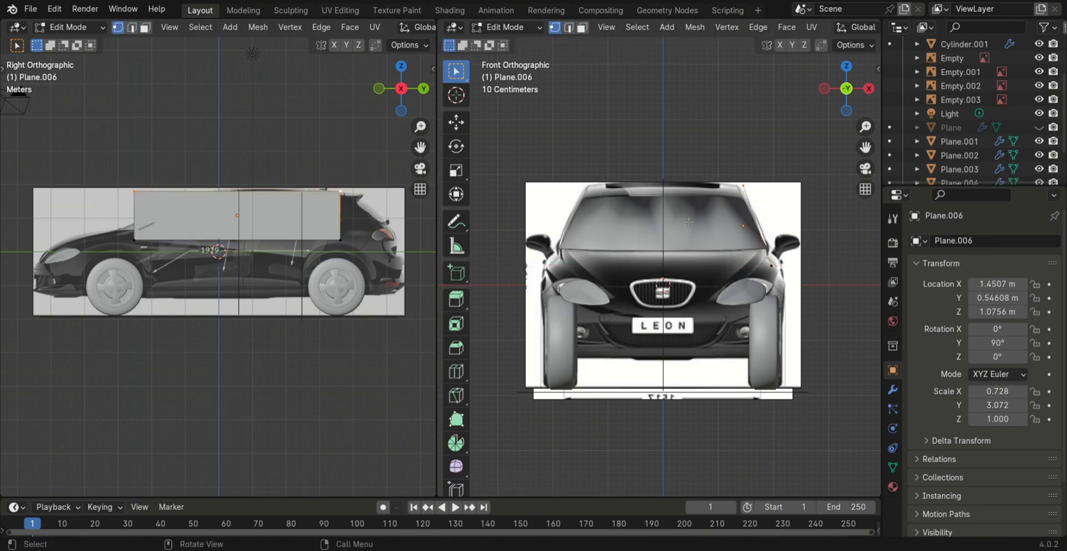
key(g)
click(689, 233)
- Fine-tune the side-window plane's slant by moving its lower edge along X against the front reference
alt+click(205, 246)
key(g)
key(x)
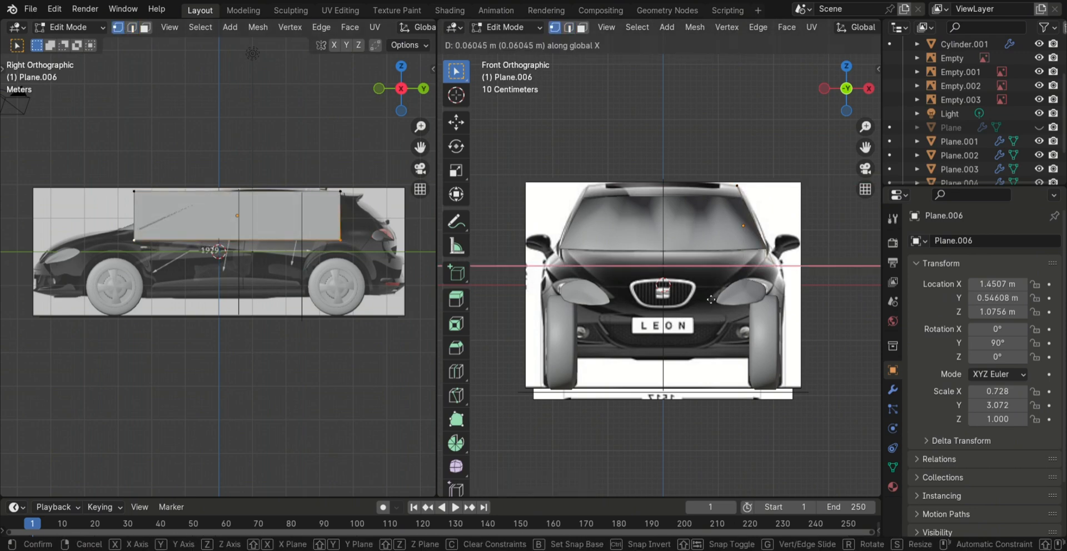
click(681, 245)
- Add several evenly spaced vertical loop cuts across the side-window plane and unhide the body
key(Tab)
key(Tab)
key(Tab)
key(Tab)
key(ctrl+r)
scroll(250, 229, up, 3)
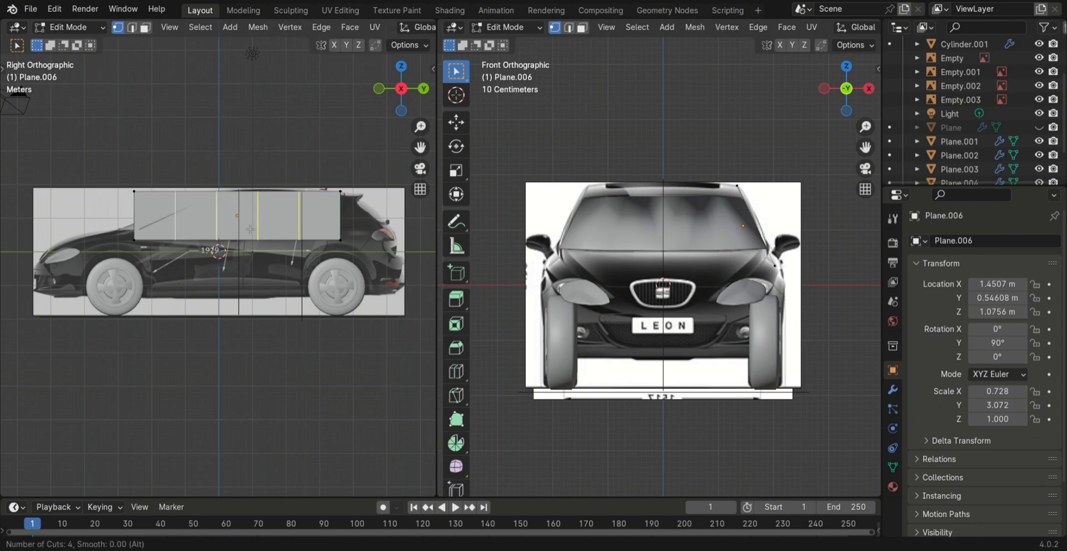
click(250, 228)
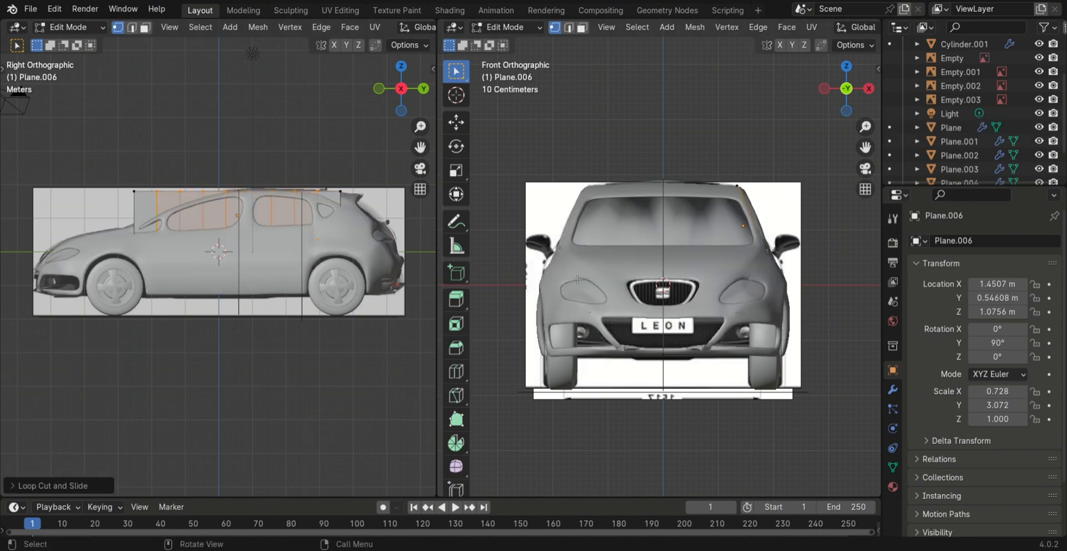
- Lower the front upper vertices of the side-window plane along Z one by one to follow the windshield pillar and roofline
scroll(215, 330, up, 3)
click(78, 151)
key(g)
key(z)
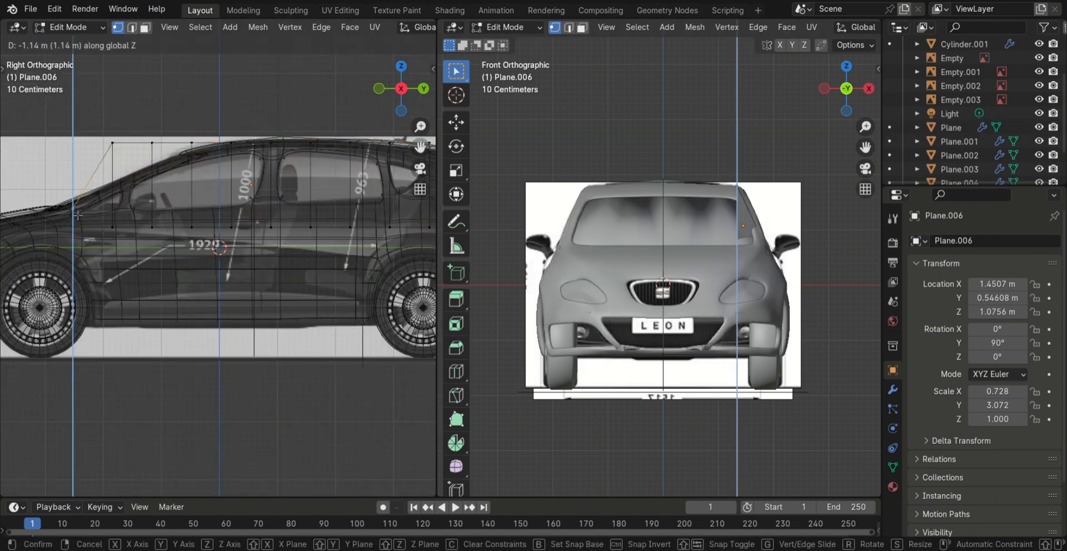
click(80, 216)
click(118, 149)
key(g)
key(z)
click(120, 197)
click(153, 143)
key(g)
key(z)
scroll(178, 122, up, 2)
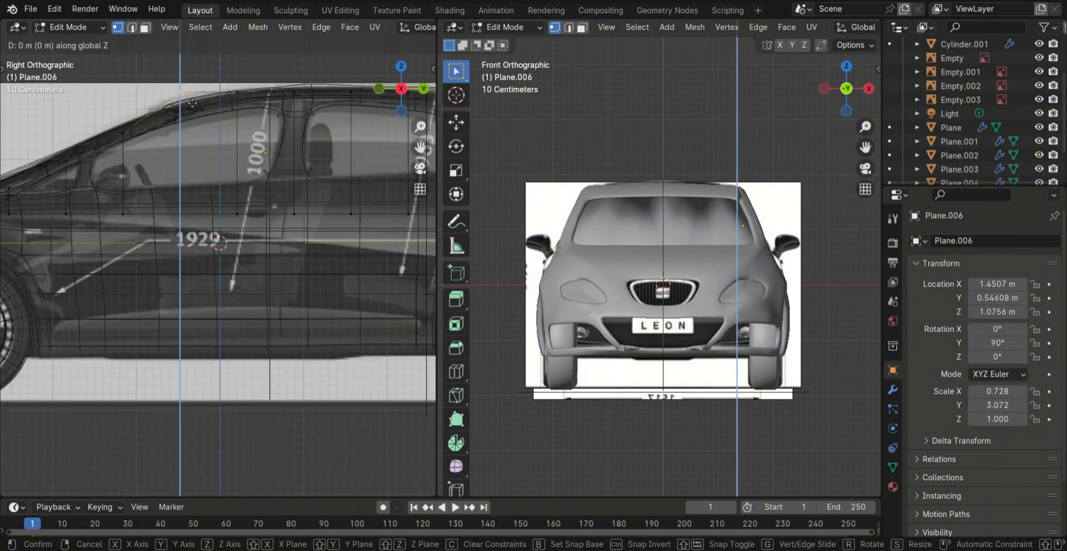
click(197, 118)
click(237, 94)
key(g)
key(z)
click(241, 103)
- Lower the rear upper vertices of the side-window plane along Z to follow the roof down past the small rear side window
shift+middle_drag(256, 105, 126, 121)
click(166, 109)
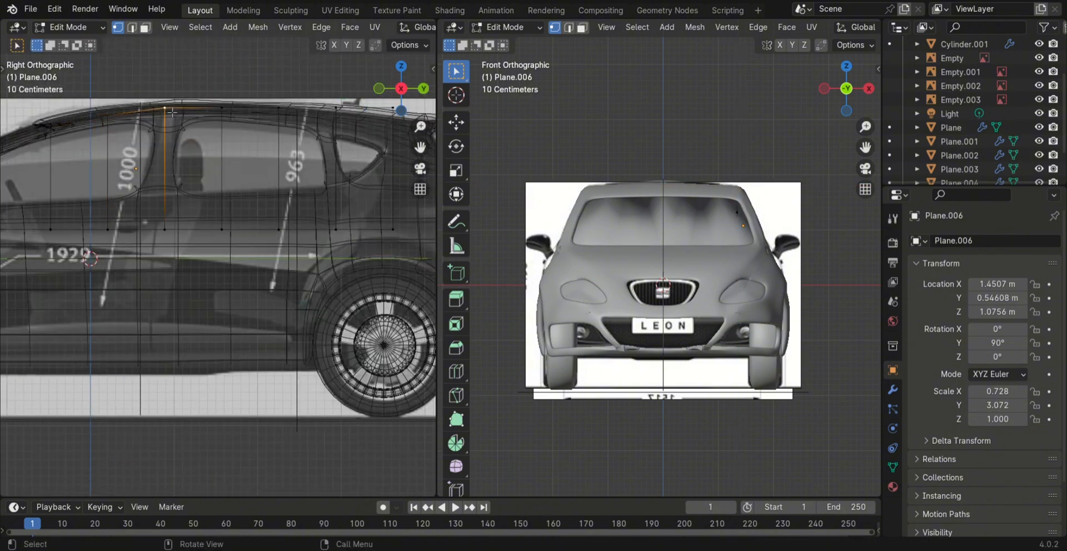
key(g)
key(z)
click(170, 114)
key(z)
click(227, 117)
click(281, 110)
key(g)
key(z)
click(282, 120)
click(338, 111)
key(g)
key(z)
click(339, 129)
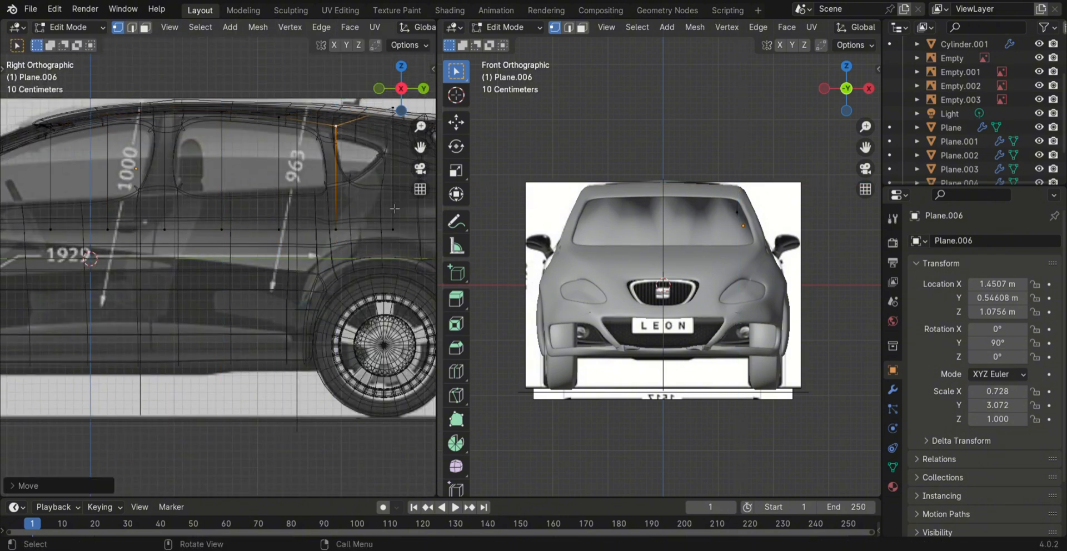
click(364, 149)
scroll(324, 133, down, 3)
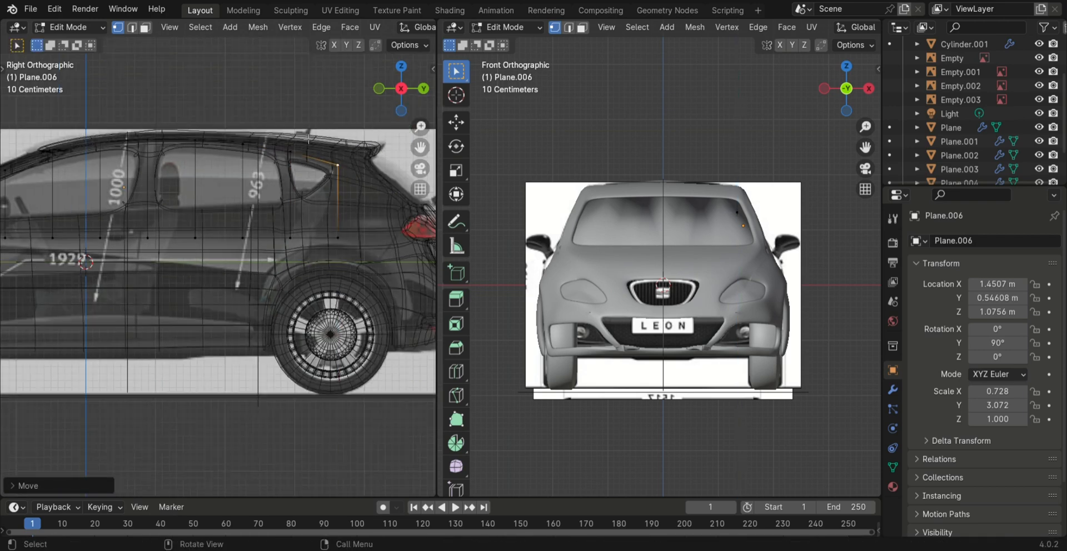
- Leave Edit Mode and give the side-window plane a Solidify modifier with 0.02 m thickness
key(Tab)
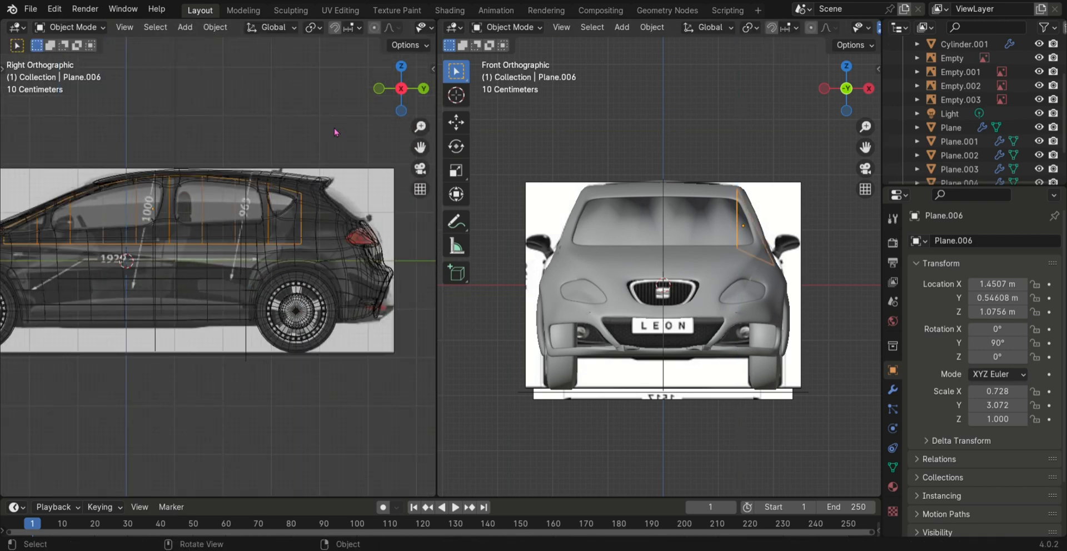
scroll(248, 229, down, 2)
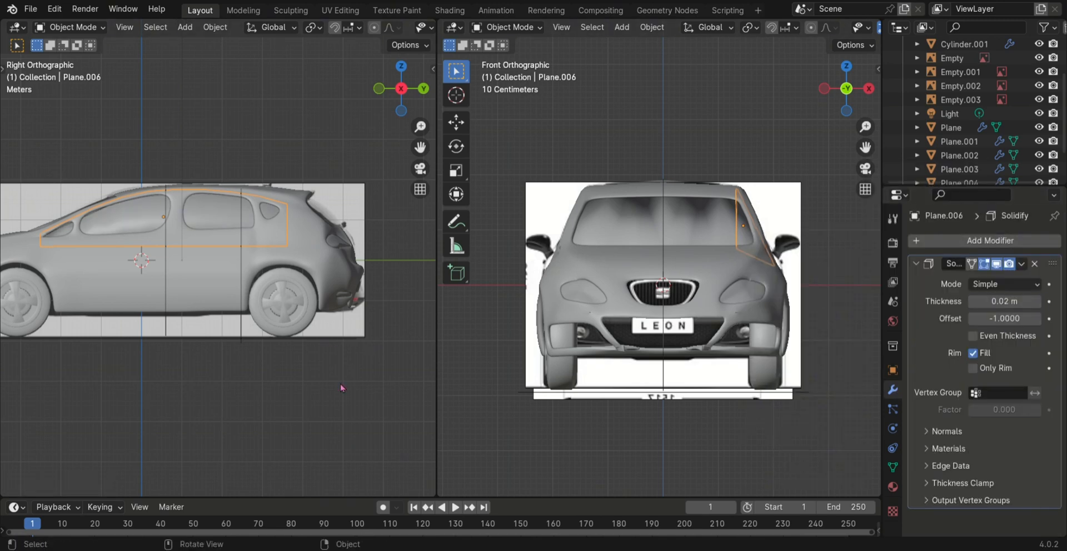
- Inspect how the side-window glass fits the body's window openings, in solid and see-through display
mouse_move(300, 399)
middle_down()
mouse_move(293, 405)
mouse_move(311, 396)
middle_up()
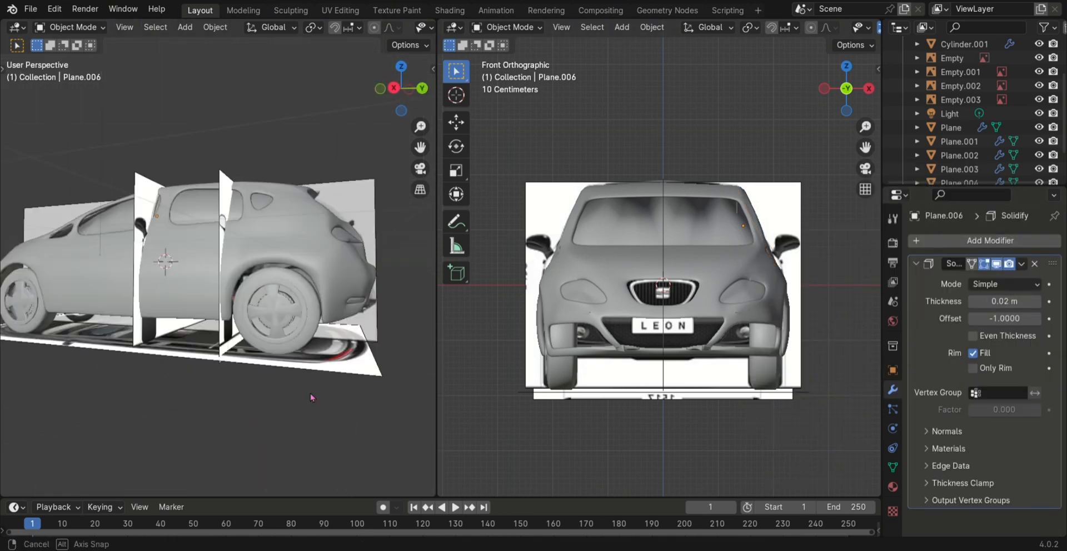
click(410, 92)
middle_drag(391, 248, 194, 244)
click(167, 267)
click(255, 275)
click(281, 227)
key(Tab)
middle_drag(282, 227, 227, 194)
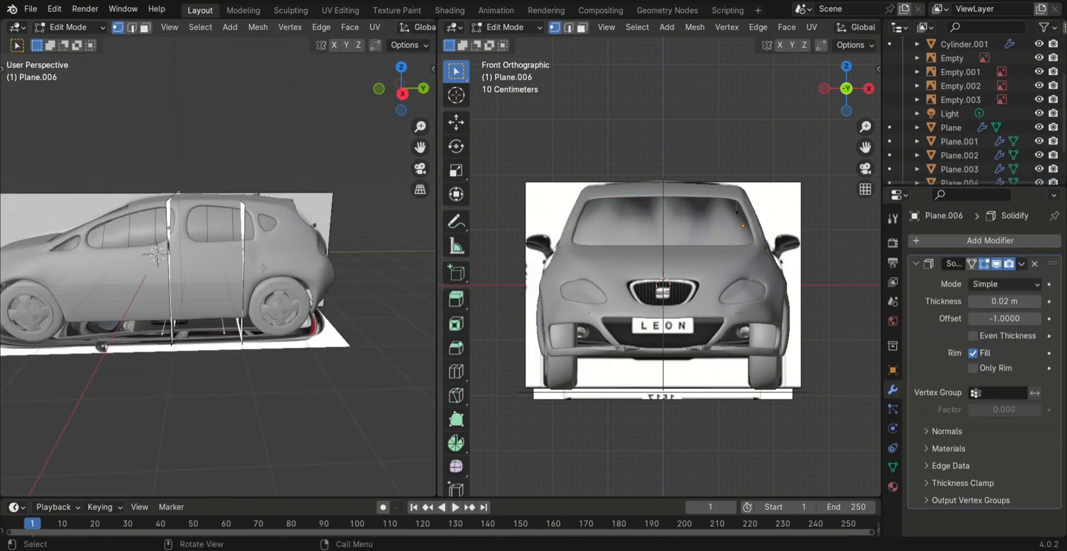
scroll(232, 334, up, 1)
key(alt+z)
shift+middle_drag(231, 414, 255, 408)
click(401, 89)
key(Tab)
click(197, 189)
click(267, 200)
click(317, 205)
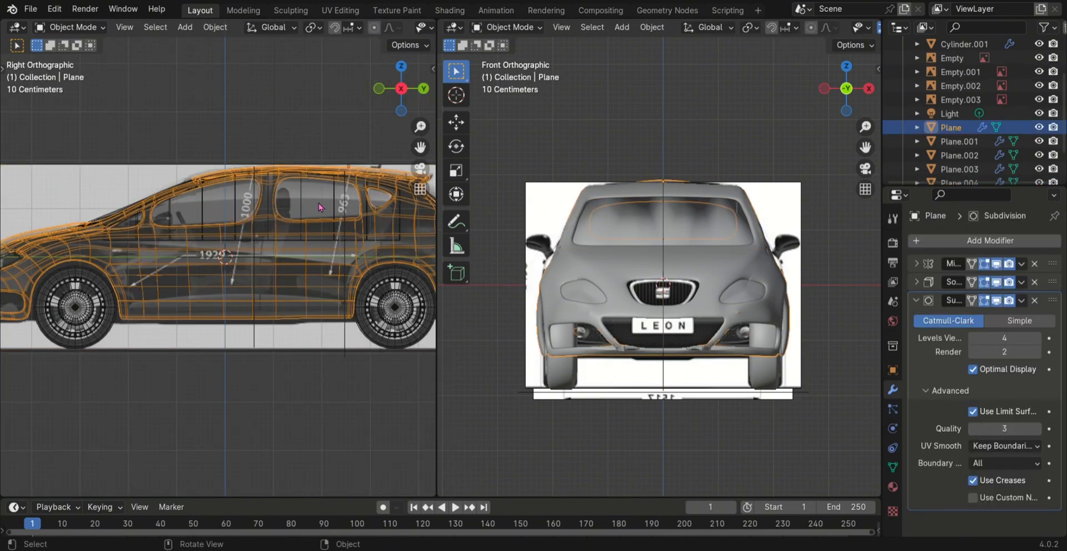
click(324, 136)
key(alt+z)
scroll(254, 372, down, 1)
middle_drag(254, 372, 293, 396)
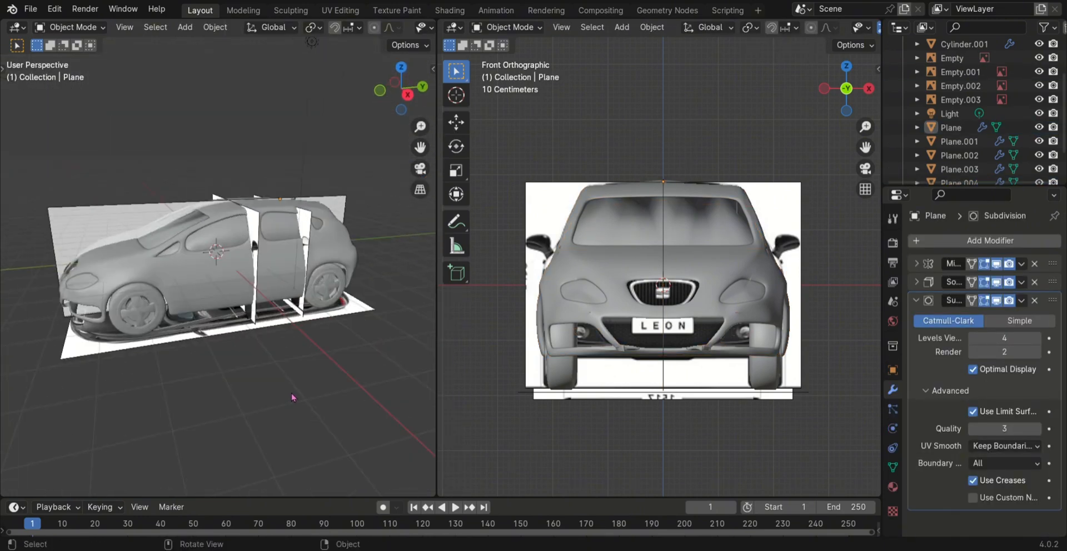
- Mirror the side-window glass along X with a Mirror modifier, using the body object Plane as the mirror object
click(918, 264)
click(1006, 335)
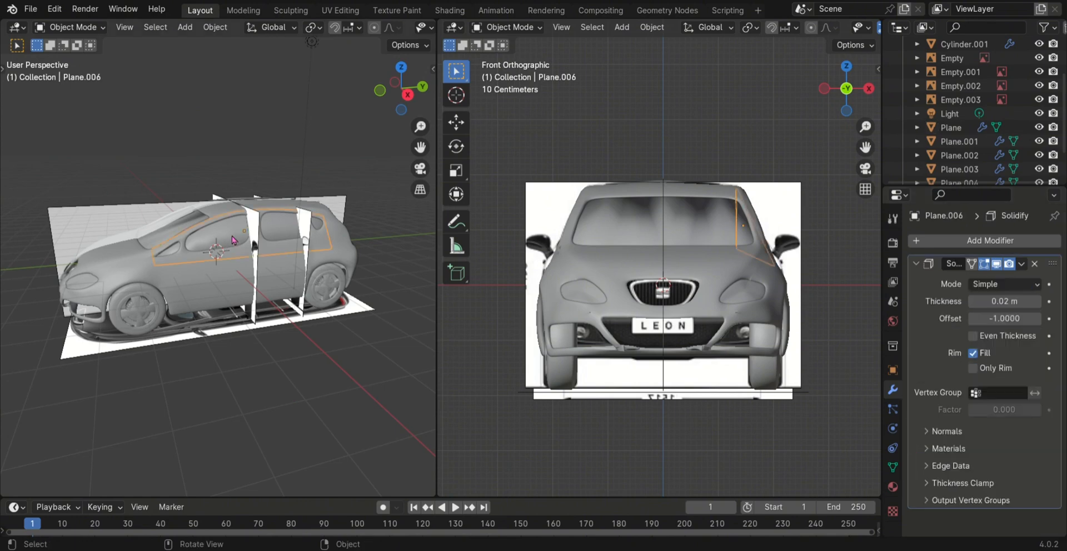
click(991, 240)
mouse_move(873, 238)
click(739, 336)
click(1006, 353)
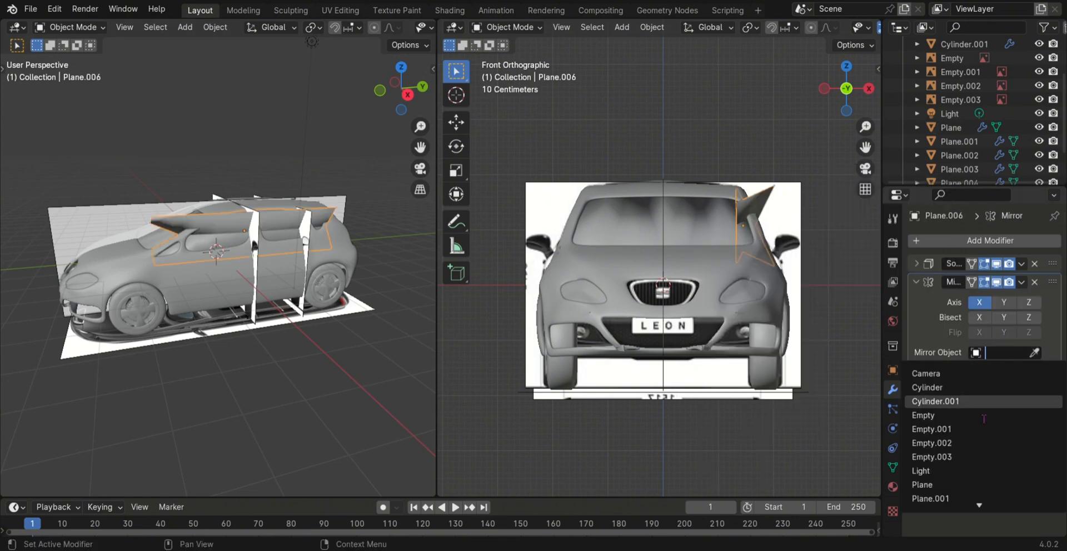
click(923, 485)
scroll(389, 344, up, 2)
middle_drag(388, 344, 210, 328)
scroll(210, 329, down, 4)
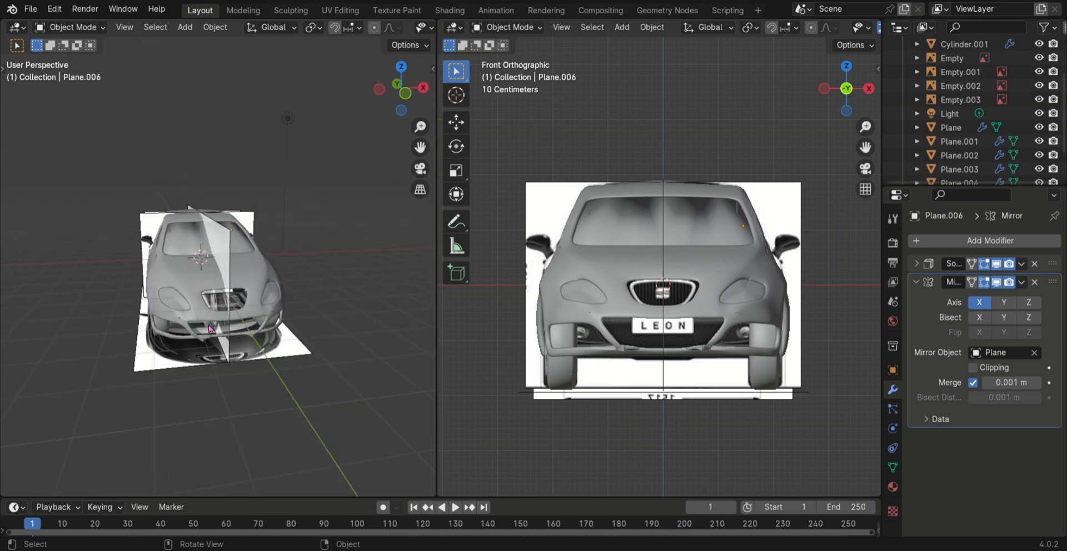
- Add a plane for the rear window, move it along Y to about 4.48 m and scale it to about 0.369
key(KP_7)
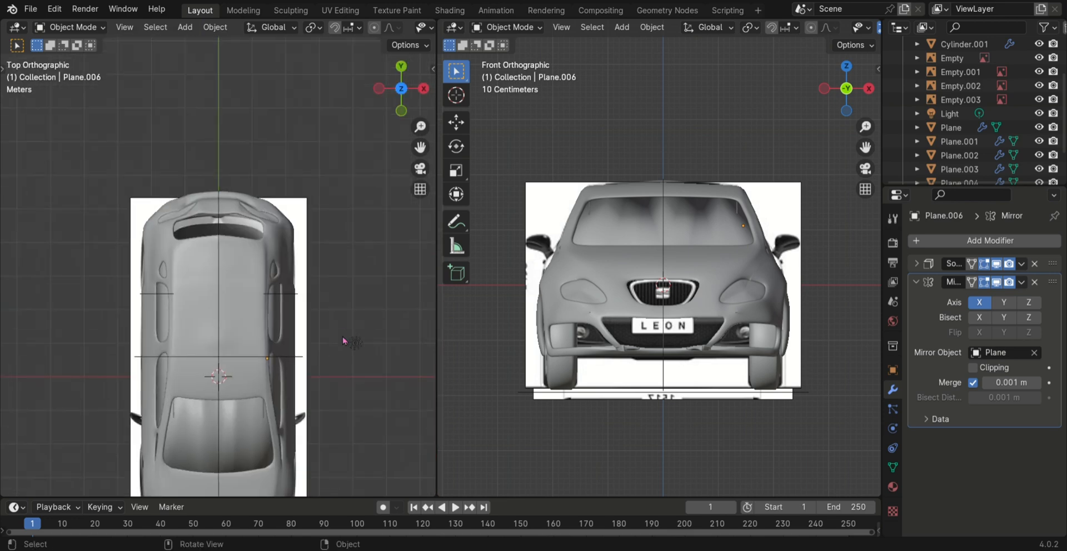
key(shift+a)
click(426, 275)
key(g)
key(y)
click(292, 259)
key(s)
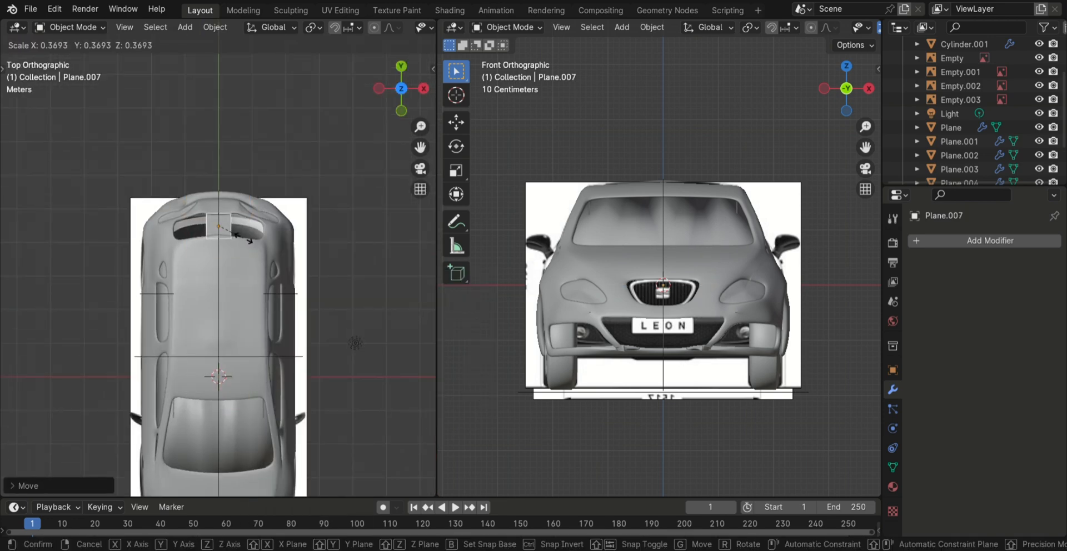
click(245, 242)
- Try rotating the rear-window plane 90° about X against the back reference
click(857, 91)
click(893, 371)
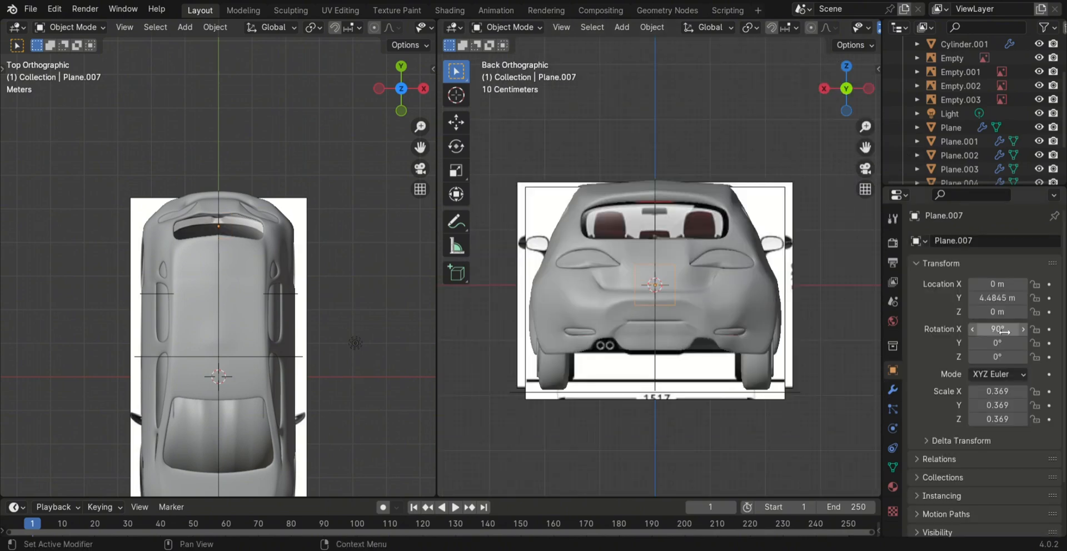
key(BackSpace)
- Scale the rear-window plane along X to about 1.393 and move it along Y to about 4.465 m
scroll(202, 210, up, 3)
key(s)
key(x)
click(138, 209)
key(g)
key(y)
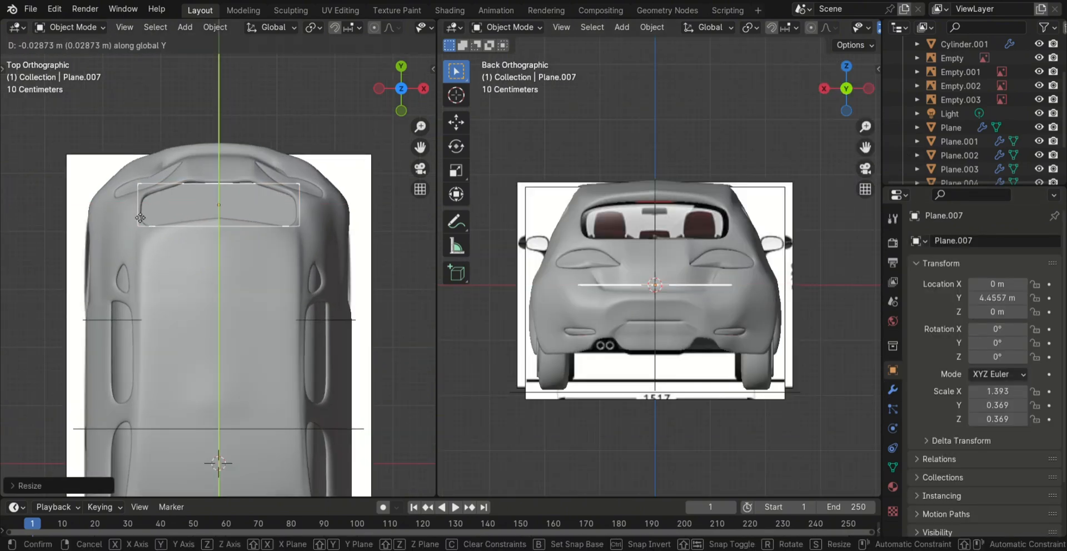
click(142, 207)
- Hide the car body and select the rear-window plane
click(232, 173)
key(Tab)
key(Tab)
scroll(245, 187, down, 1)
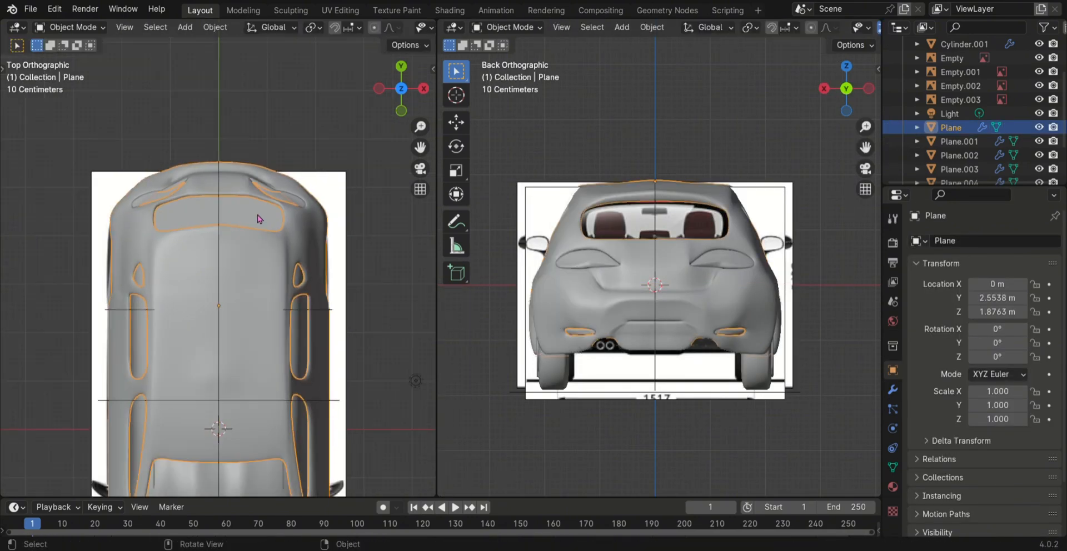
click(263, 219)
key(Tab)
key(Tab)
click(300, 222)
key(h)
click(266, 219)
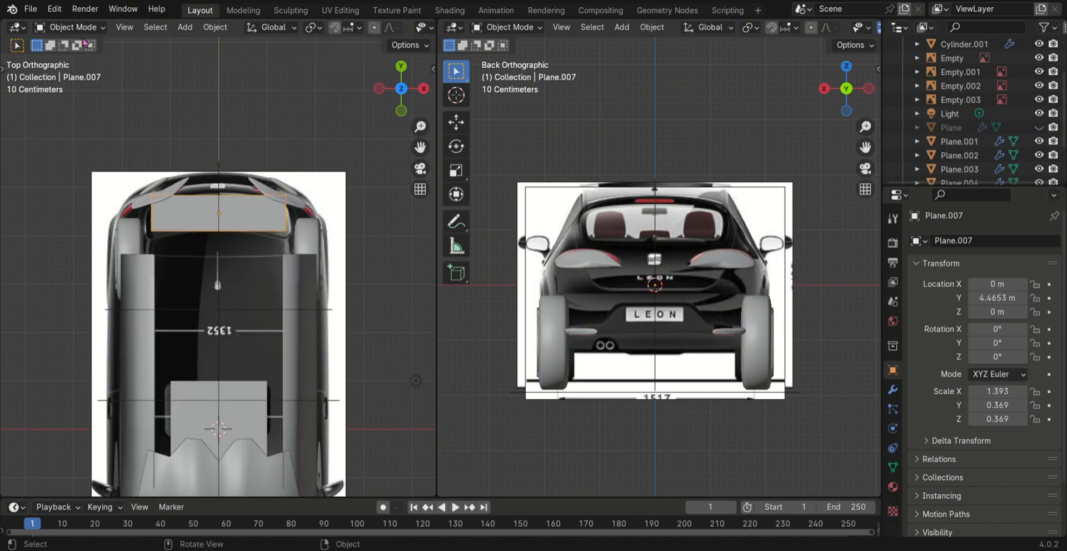
- Widen the rear-window plane's roof-side edge in Edit Mode by moving its two corner vertices outward along X
key(Tab)
click(286, 231)
key(g)
click(294, 233)
key(g)
key(x)
click(300, 235)
click(159, 234)
key(g)
key(x)
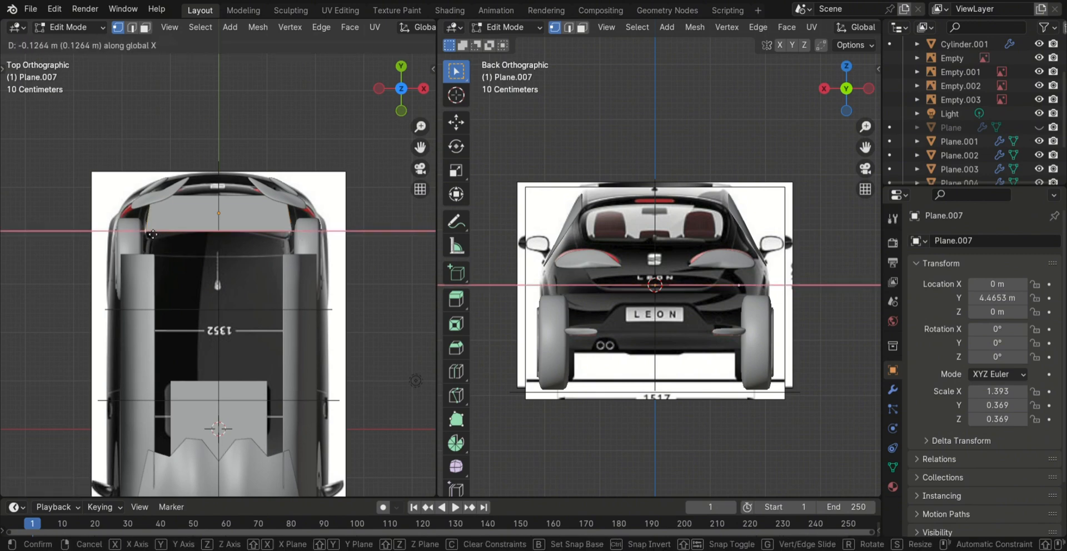
click(153, 234)
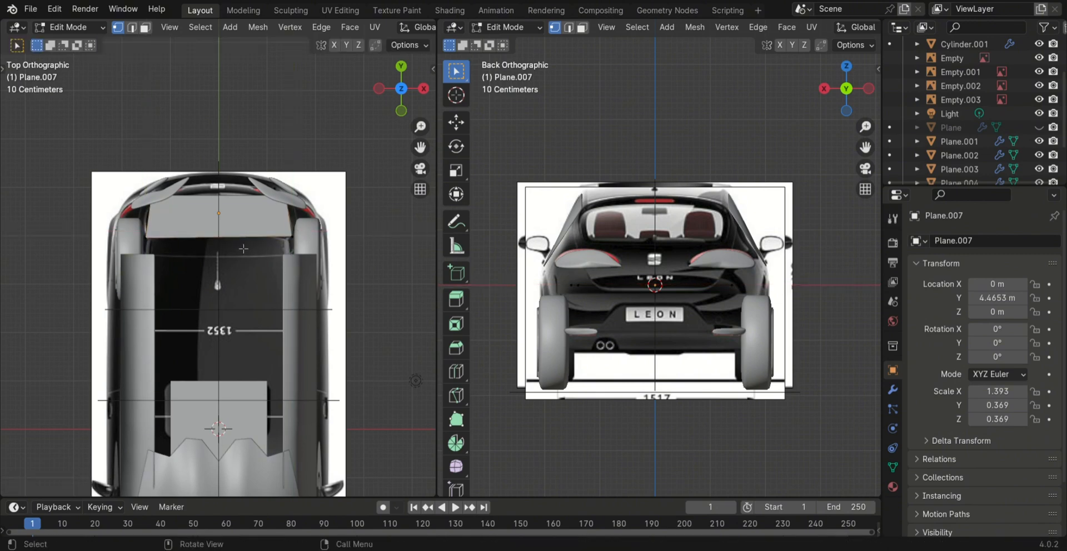
- Try shifting the whole rear-window plane toward the front of the car
key(Tab)
key(g)
click(288, 215)
key(Tab)
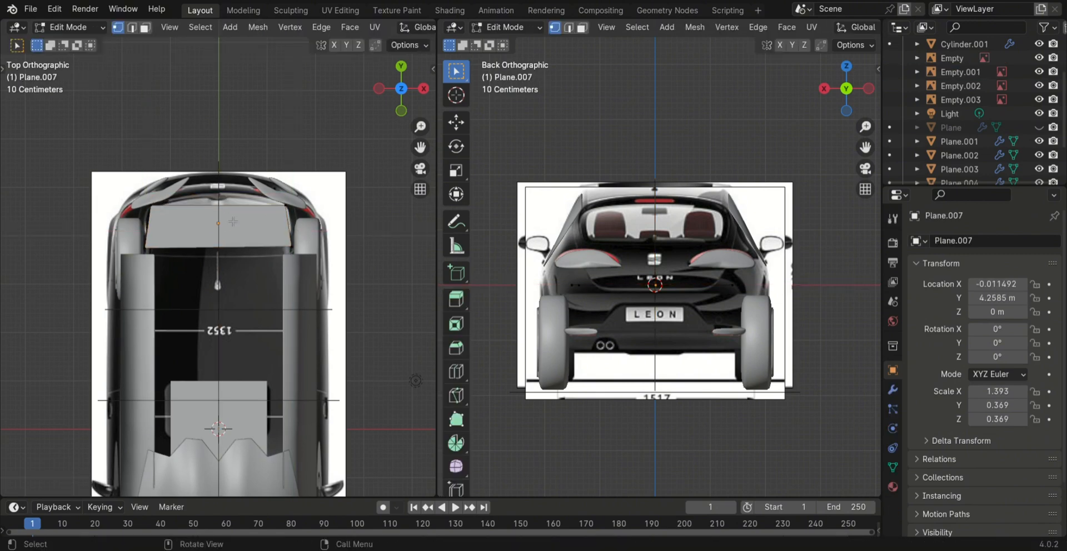
key(g)
key(y)
click(298, 215)
key(ctrl+z)
key(ctrl+z)
key(ctrl+z)
key(ctrl+z)
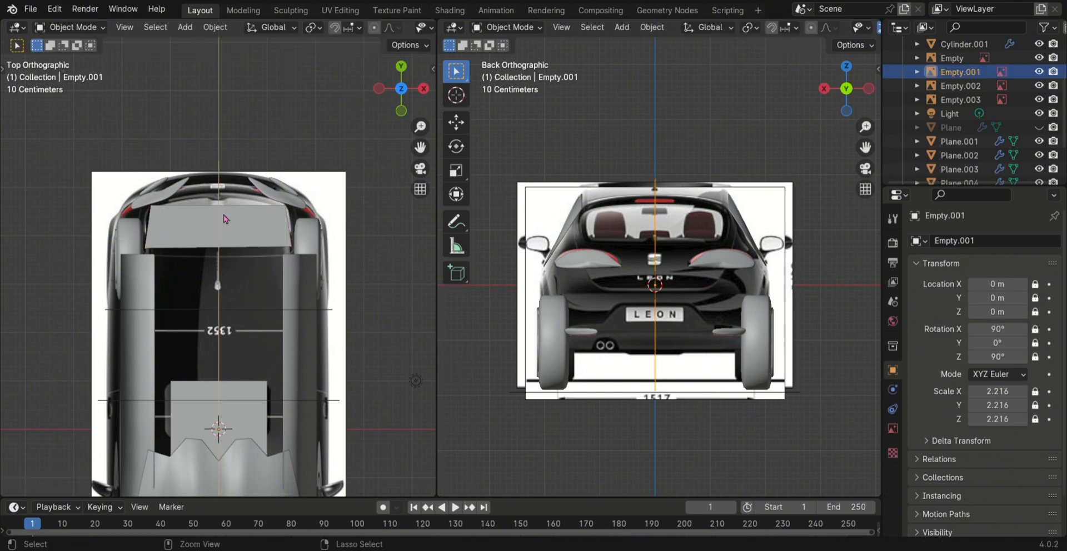
- Add a Mirror modifier on the X axis with clipping to the rear-window plane
click(893, 390)
click(948, 241)
click(750, 322)
click(973, 349)
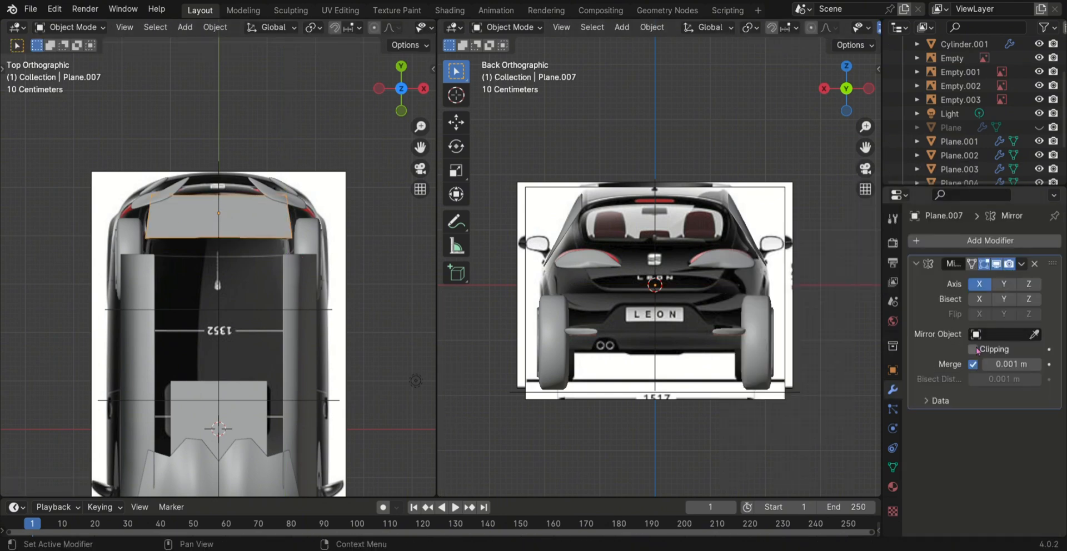
- Pull one side's vertices of the rear-window plane onto the centre line along X and offset the outer edge along Y into a bowed shape
scroll(127, 173, up, 2)
click(127, 173)
click(188, 224)
key(g)
click(188, 235)
key(Tab)
key(g)
key(y)
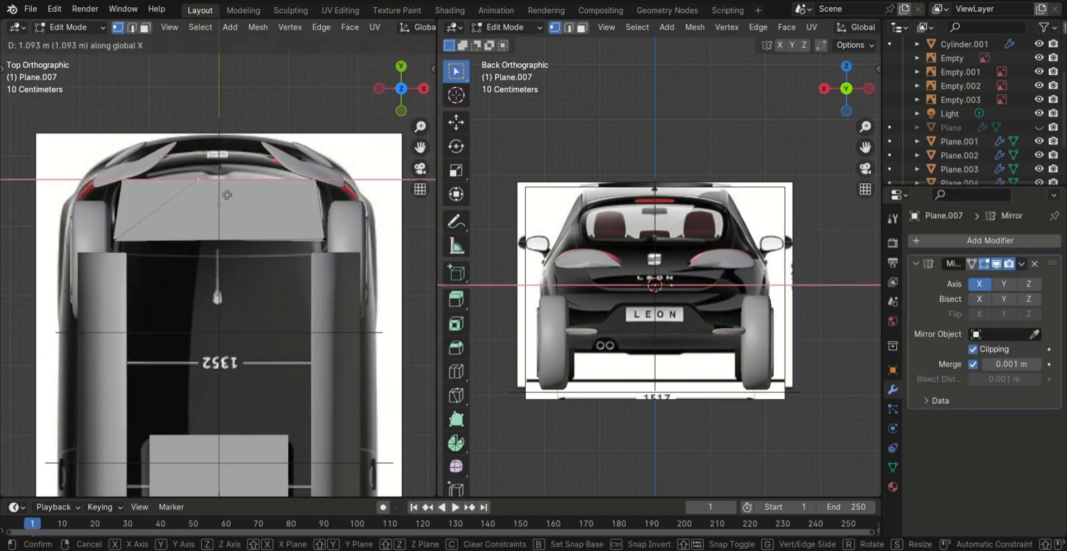
click(224, 212)
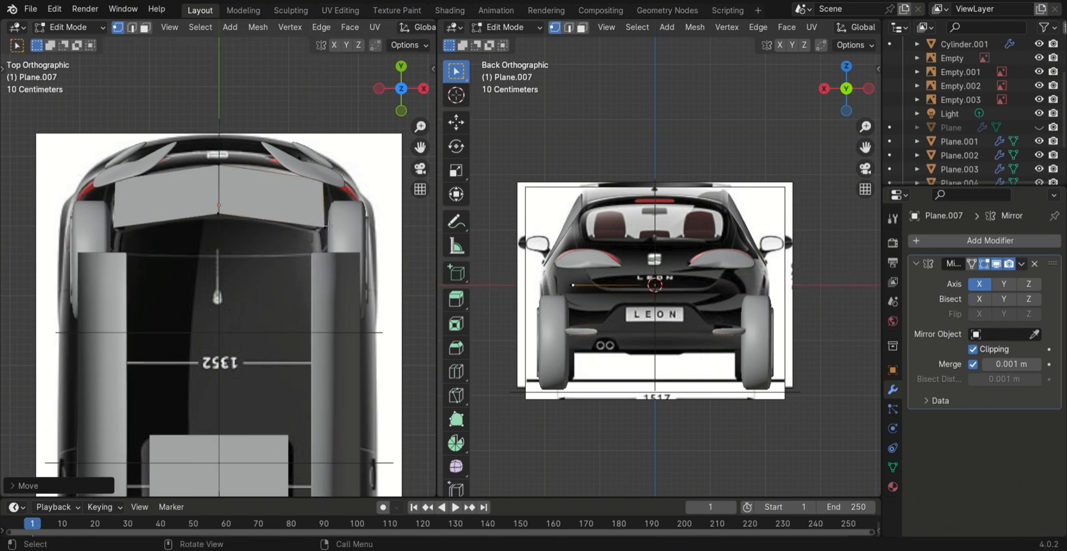
- Add four loop cuts between the centre line and outer edge of the rear-window plane
scroll(261, 201, up, 1)
key(ctrl+r)
click(271, 156)
- Shift the vertices along the rear edge of the rear-window plane individually along Y to form a smooth bowed curve
key(g)
key(y)
click(272, 151)
click(294, 157)
key(h)
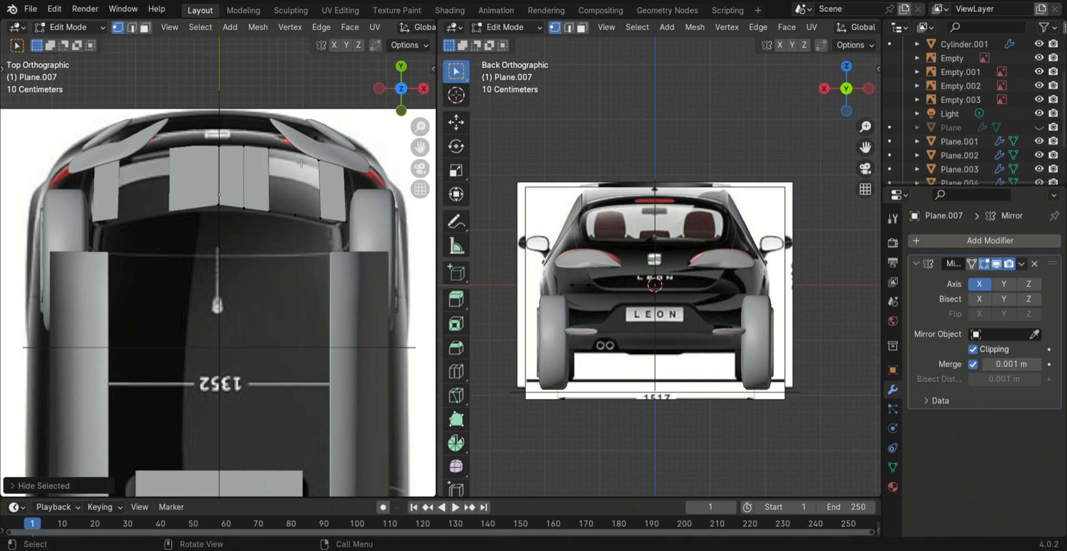
key(ctrl+z)
key(g)
key(y)
click(309, 162)
key(g)
key(y)
click(343, 183)
- Offset the vertices along the front edge of the rear-window plane along Y to give it a matching curve
click(345, 221)
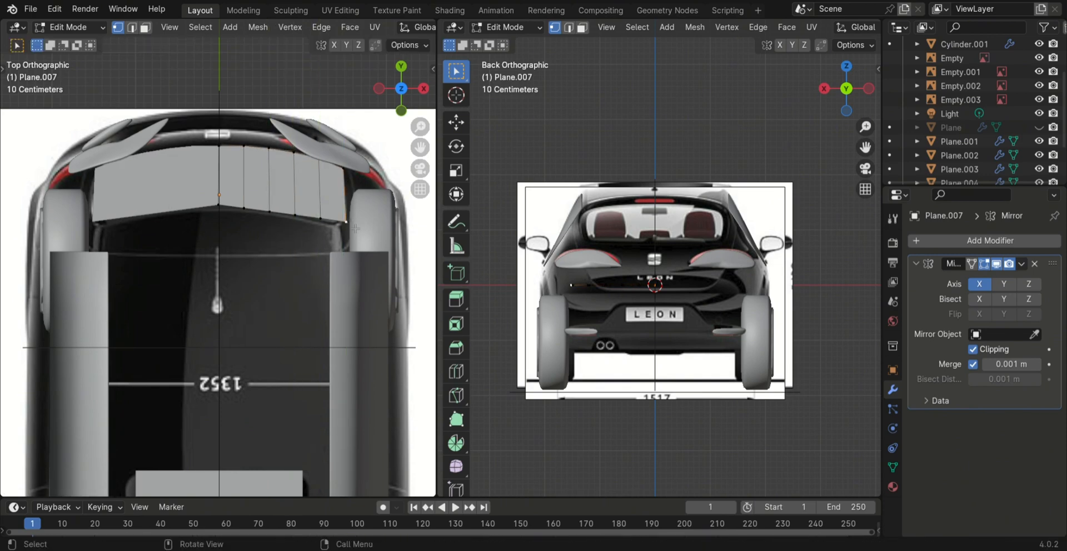
key(g)
key(y)
click(346, 228)
click(320, 219)
key(g)
key(y)
click(321, 222)
click(224, 205)
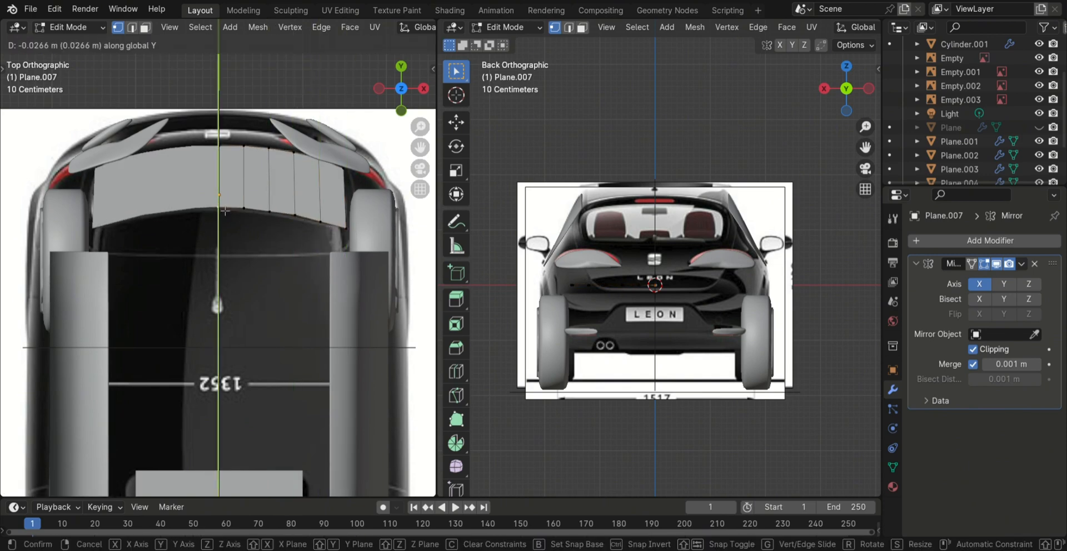
click(301, 221)
- Extrude the outer edge of the rear-window plane about 0.08 m along X and move its end vertices along Y into a tapered corner
key(e)
key(x)
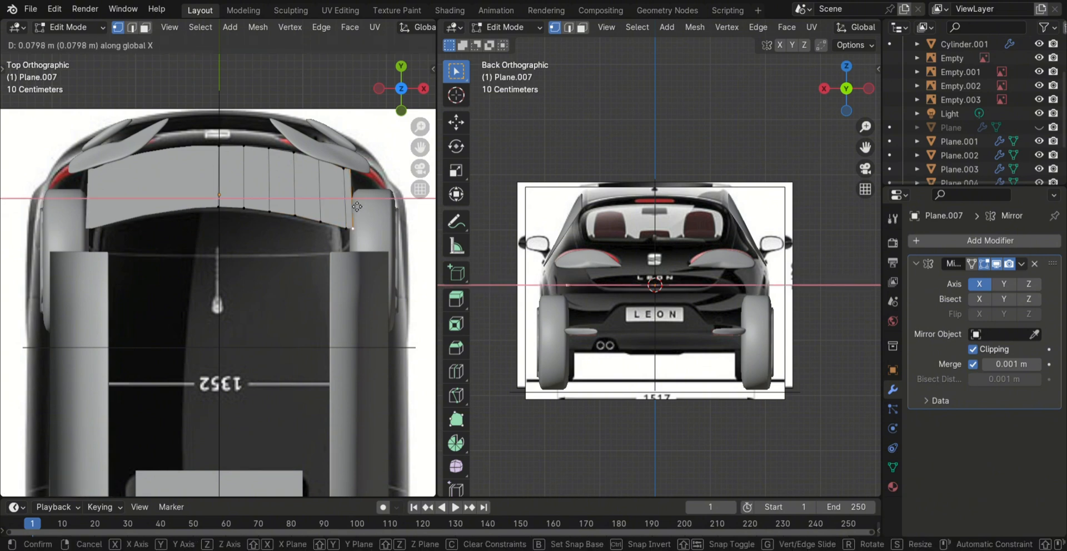
click(357, 205)
click(353, 170)
key(g)
key(y)
click(353, 191)
click(353, 226)
key(g)
key(y)
click(354, 202)
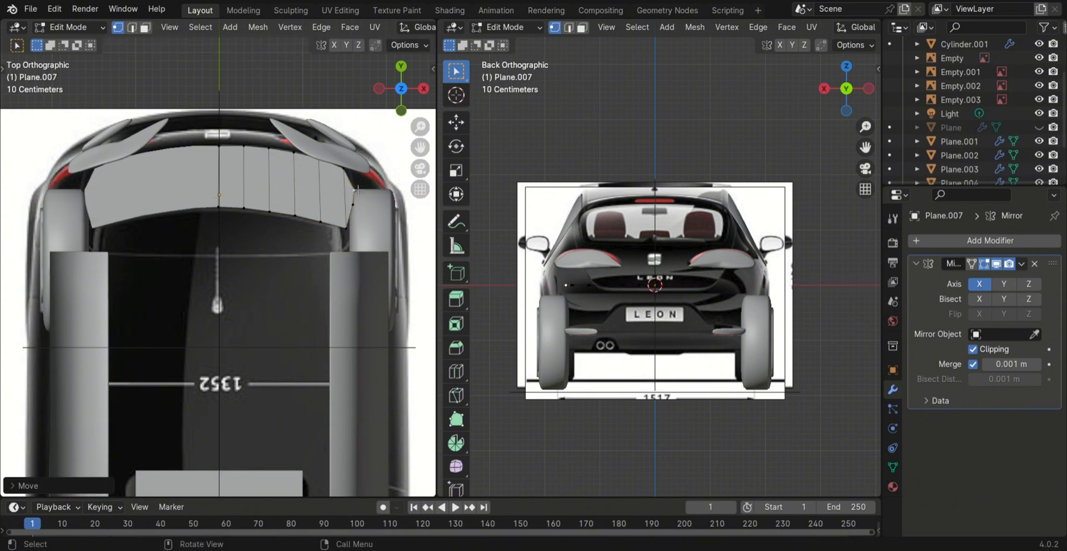
- Hide the car body, the light and the obstructing reference images, keeping the back reference Empty.002 and top reference Empty.003 visible
click(1039, 154)
click(1039, 141)
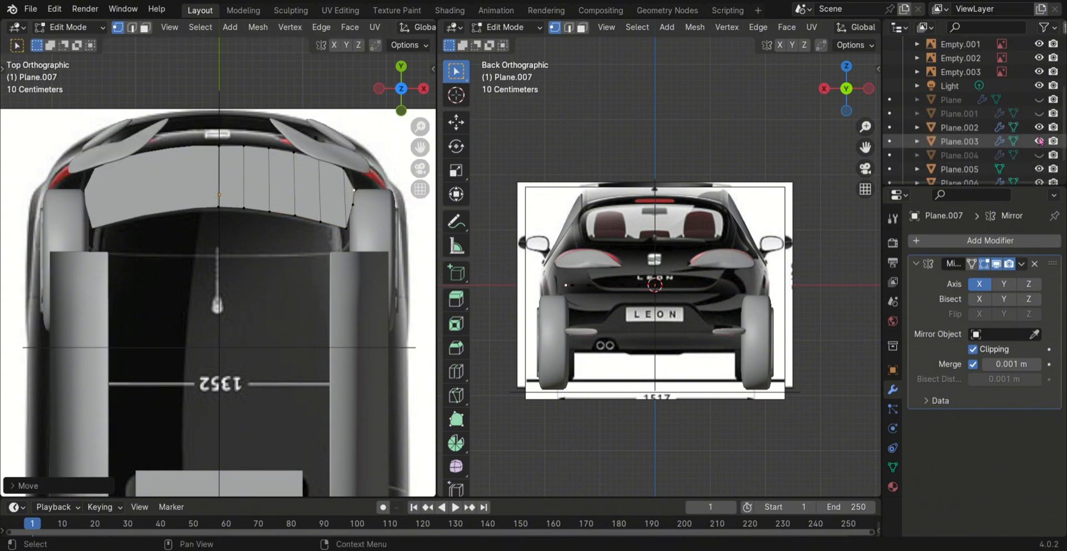
scroll(1040, 127, up, 3)
click(1039, 113)
click(1039, 127)
click(1039, 155)
click(1039, 169)
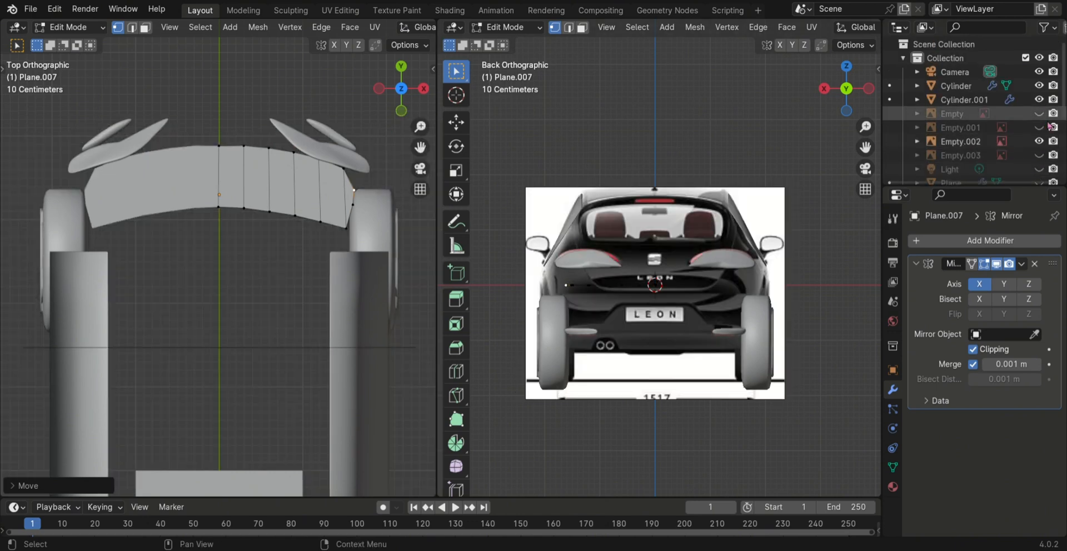
click(1039, 155)
key(Tab)
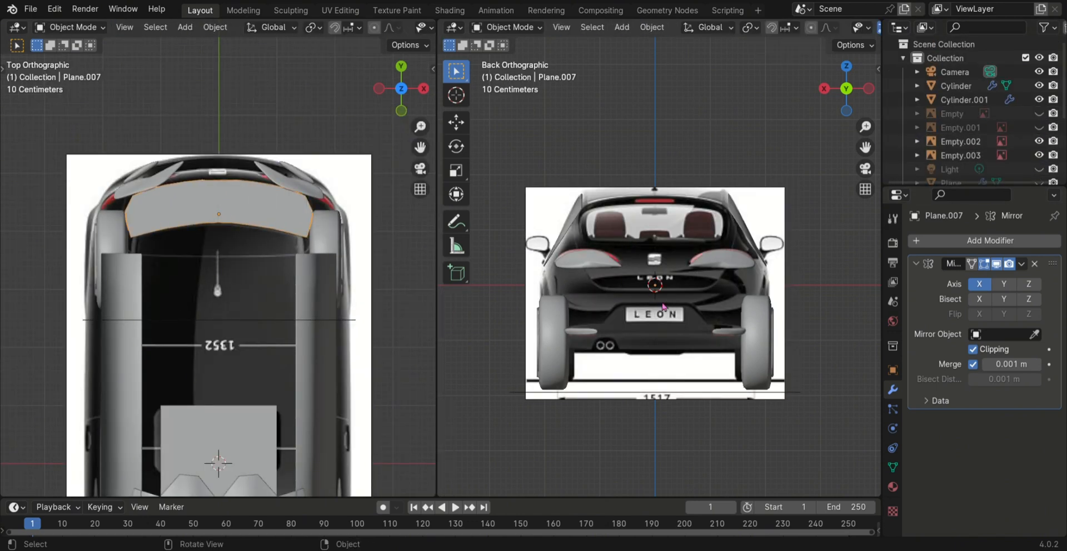
key(Tab)
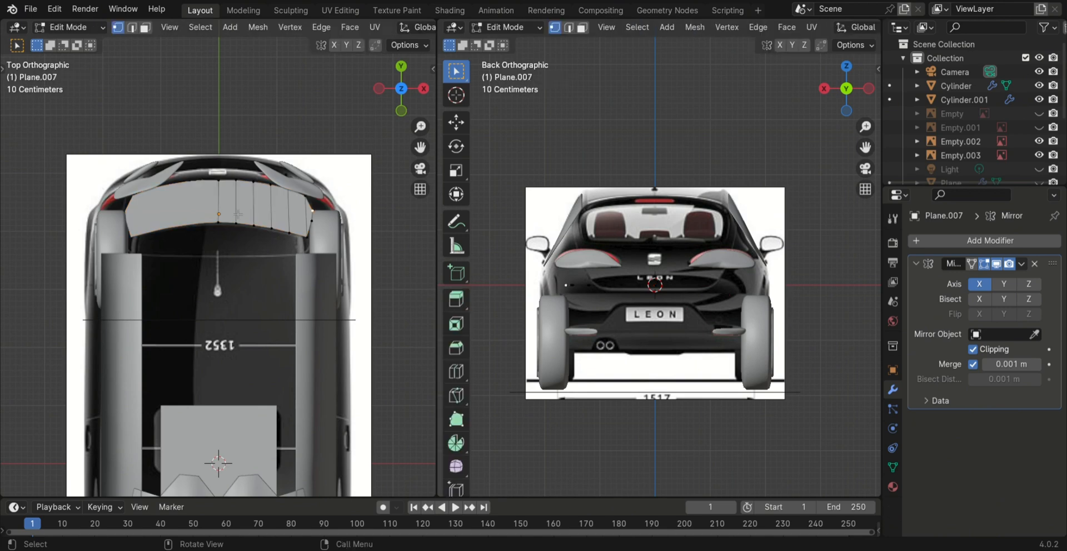
- Make the back-view reference image Empty.002 semi-transparent by lowering its opacity
key(Tab)
click(976, 144)
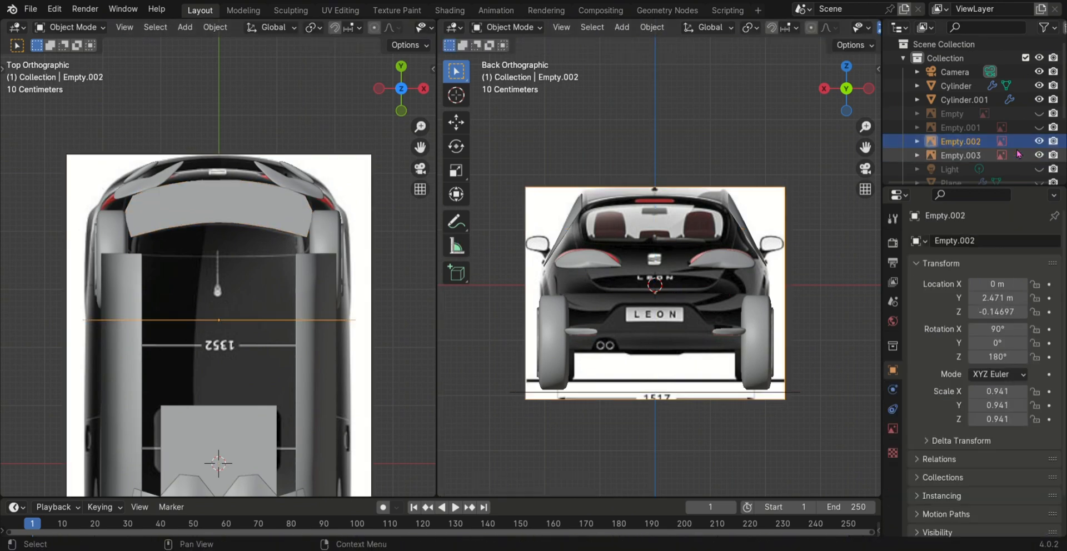
click(892, 428)
drag(1032, 401, 990, 402)
- Tilt the rear-window plane by raising its roof-side edge along Z and lowering its rear edge along Z
click(274, 221)
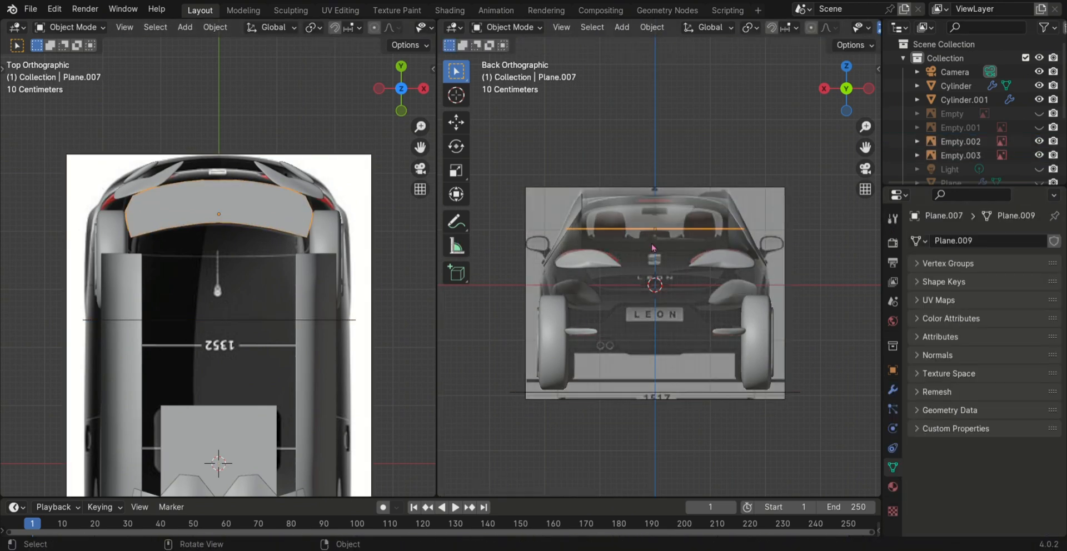
key(Tab)
key(g)
key(z)
click(270, 219)
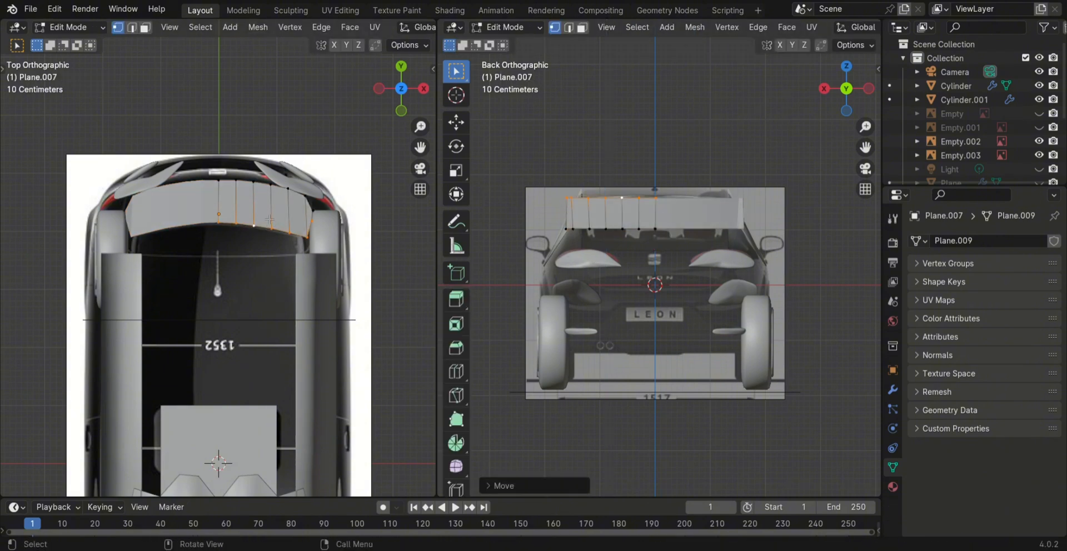
key(ctrl+i)
key(g)
key(z)
click(614, 262)
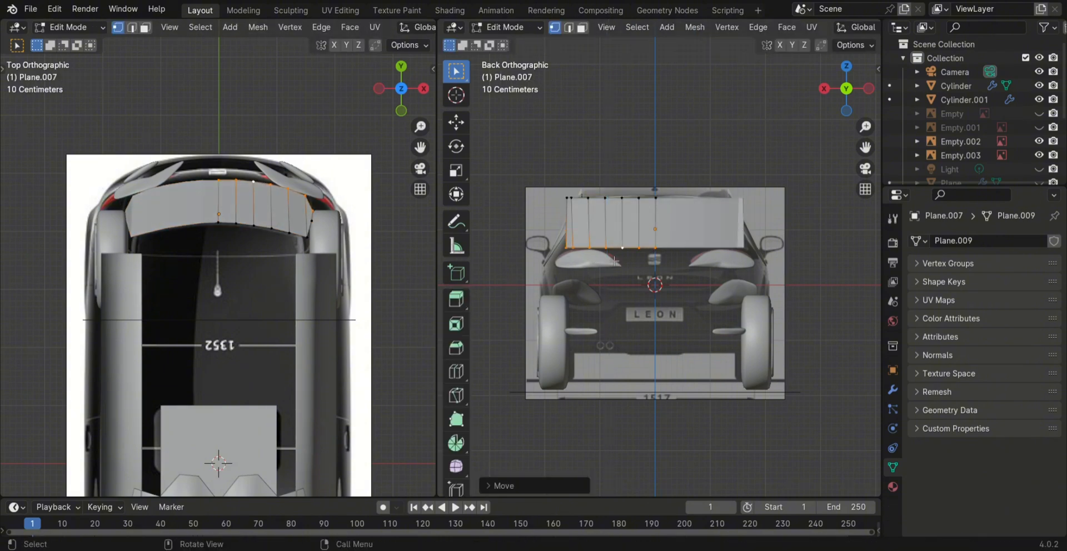
- Shift the upper edge of the rear-window plane along X toward the car's centre in back view to slant its sides
middle_drag(624, 462, 648, 464)
click(848, 93)
scroll(756, 190, down, 1)
scroll(756, 190, up, 2)
key(ctrl+i)
key(g)
key(x)
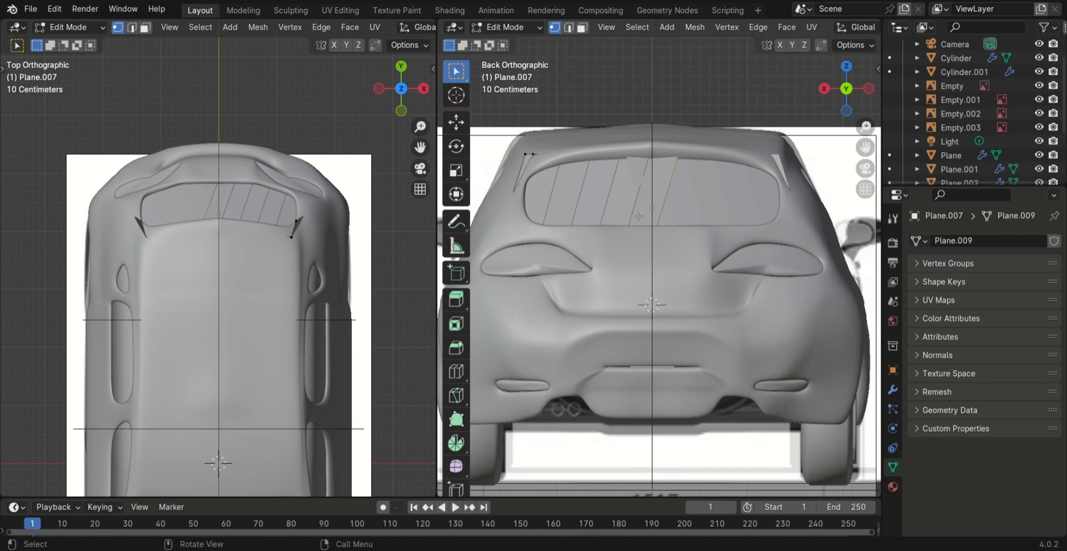
- Move the whole rear-window plane in side view so it sits in the body's rear window opening
scroll(638, 216, down, 1)
scroll(340, 214, up, 2)
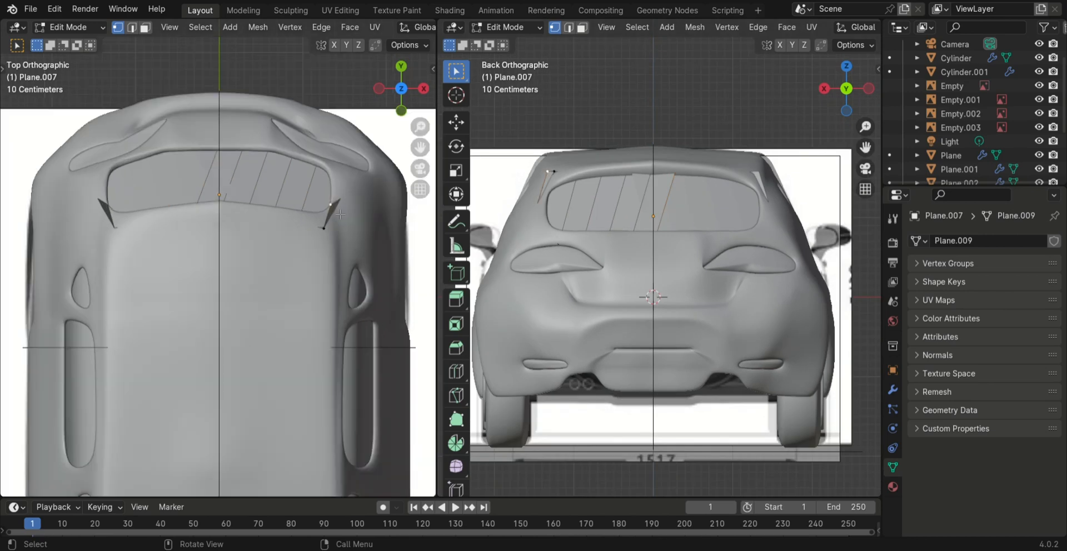
key(KP_3)
shift+middle_drag(834, 239, 444, 239)
key(a)
key(g)
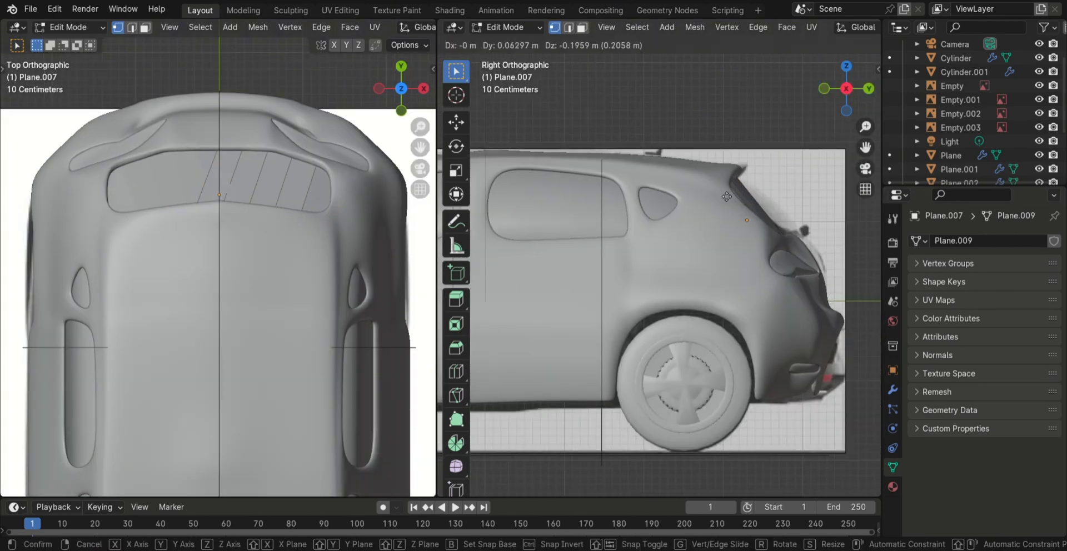
click(760, 266)
- Move the rear-window plane along X so its mirrored halves meet on the centre line
middle_drag(766, 268, 651, 292)
key(g)
key(x)
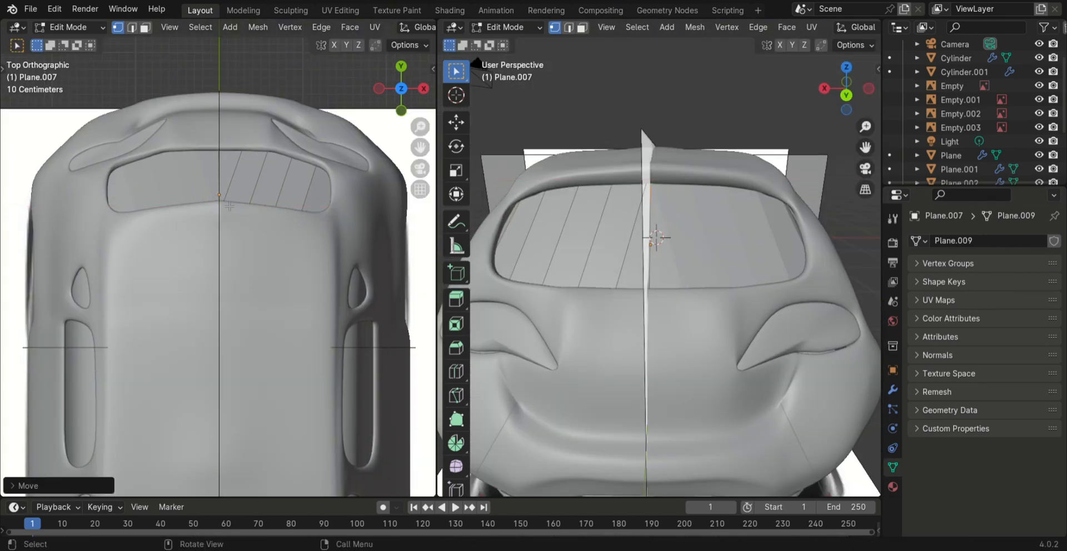
click(254, 216)
middle_drag(683, 250, 722, 261)
scroll(685, 278, down, 3)
middle_drag(289, 239, 342, 247)
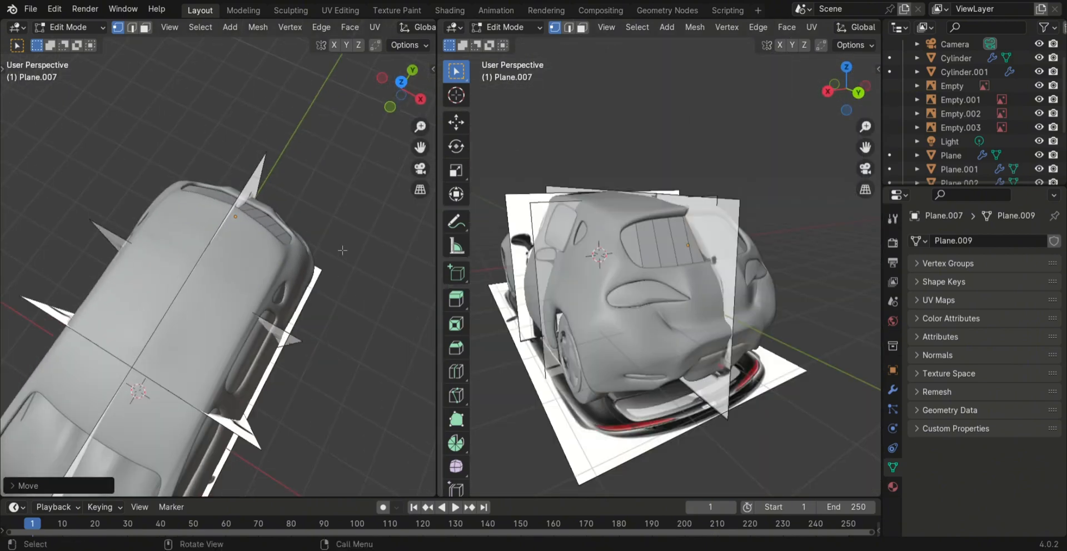
key(KP_7)
middle_drag(686, 315, 751, 378)
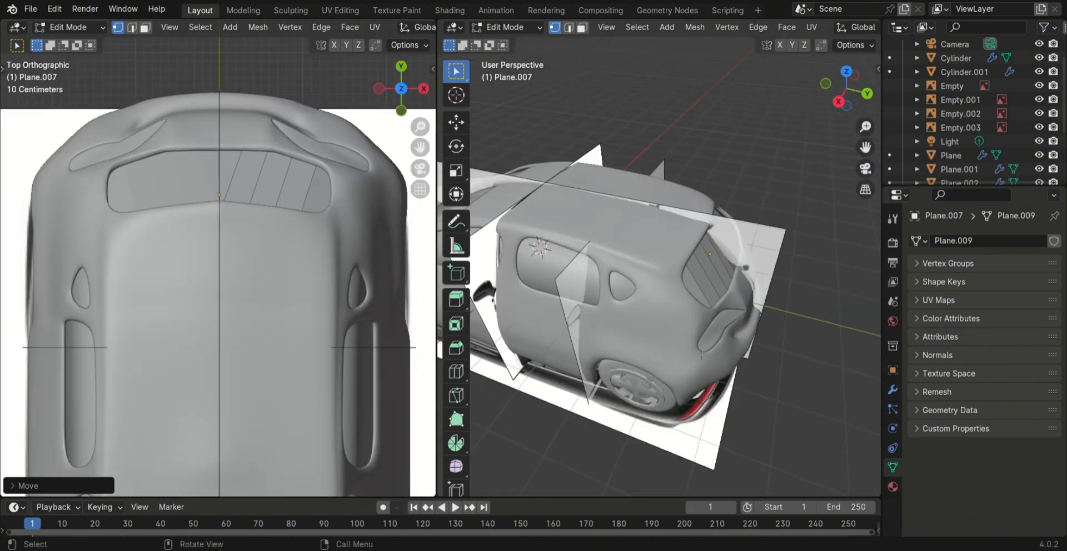
- Add a Solidify modifier with a thickness of 0.02 m to the rear-window plane
key(Tab)
middle_drag(497, 239, 466, 239)
click(892, 390)
click(984, 241)
mouse_move(944, 287)
click(797, 410)
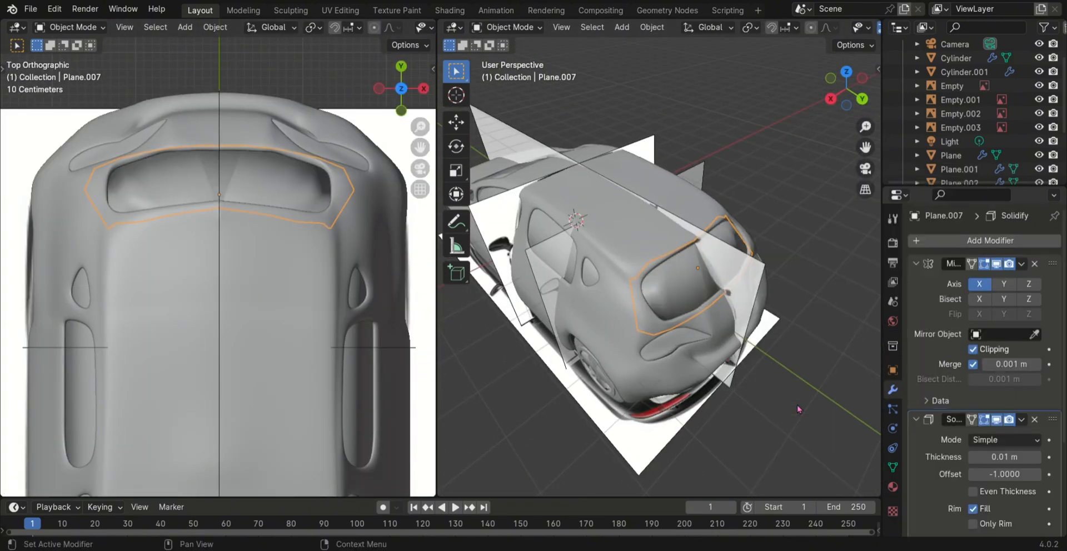
middle_drag(791, 286, 804, 295)
scroll(297, 322, down, 3)
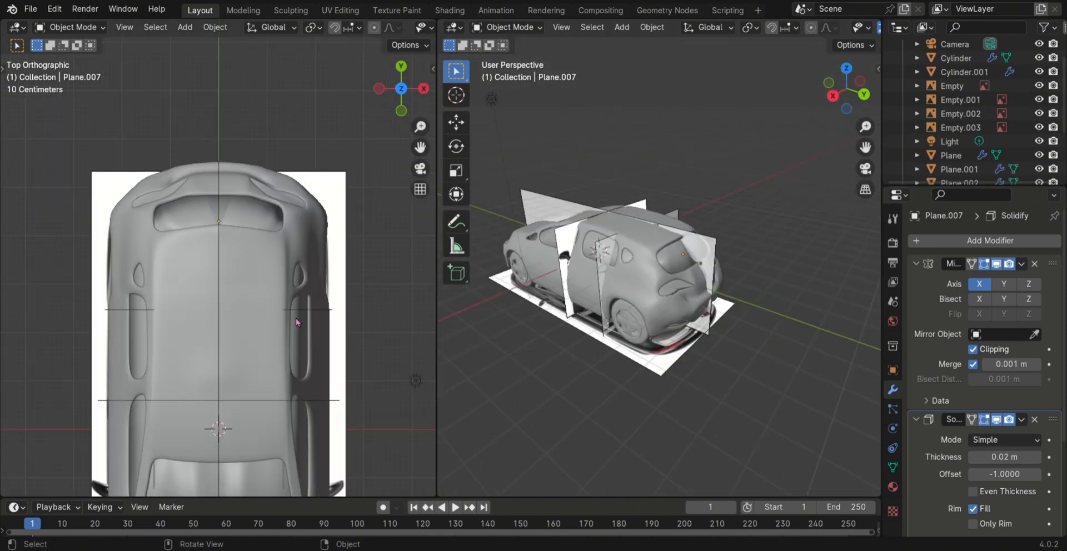
click(984, 240)
click(836, 421)
scroll(833, 411, up, 4)
middle_drag(834, 411, 750, 388)
key(ctrl+z)
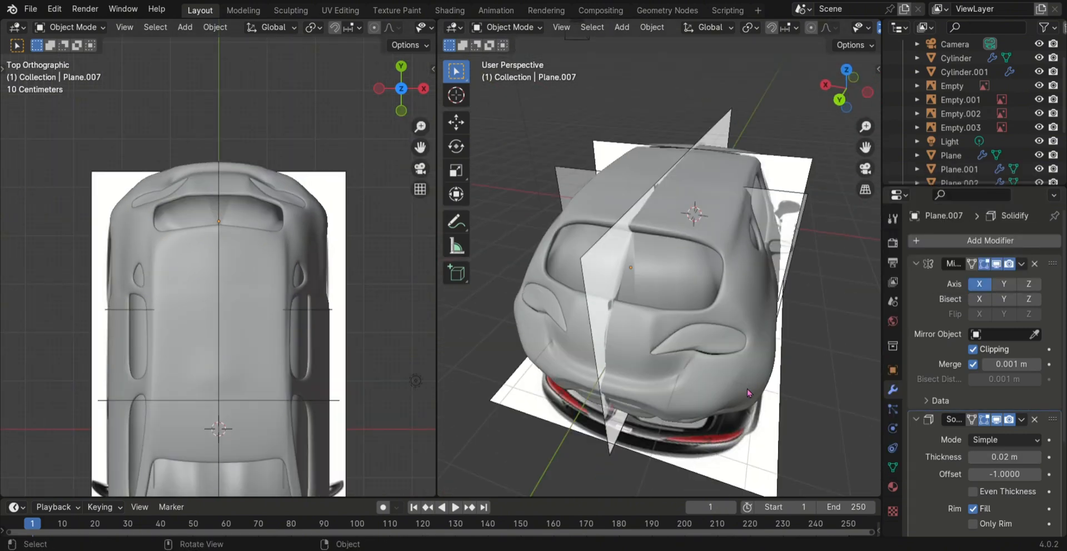
key(Tab)
scroll(233, 224, up, 1)
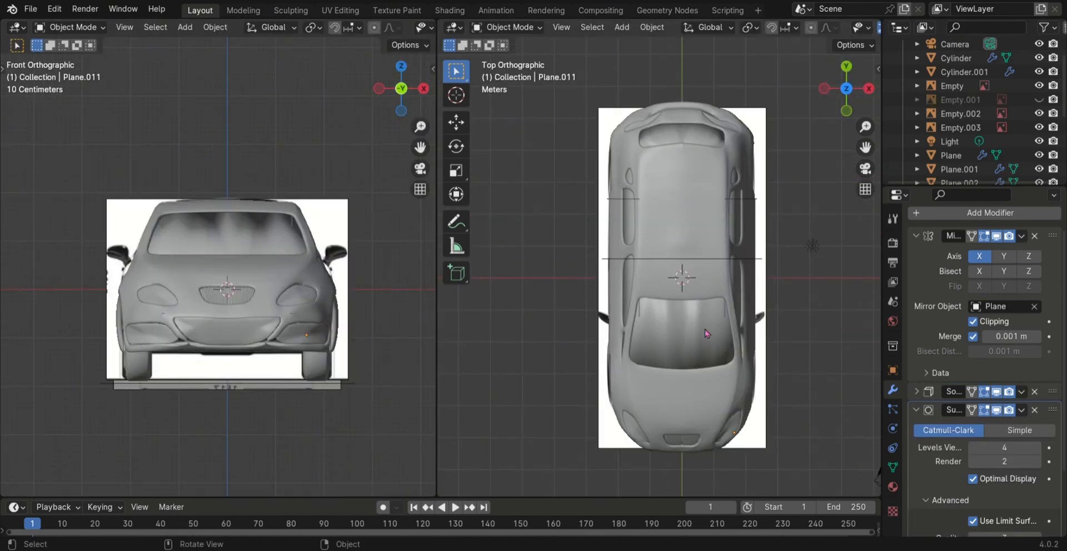
- Create a new material for the car body and give it a pink-purple base color
click(715, 276)
click(892, 487)
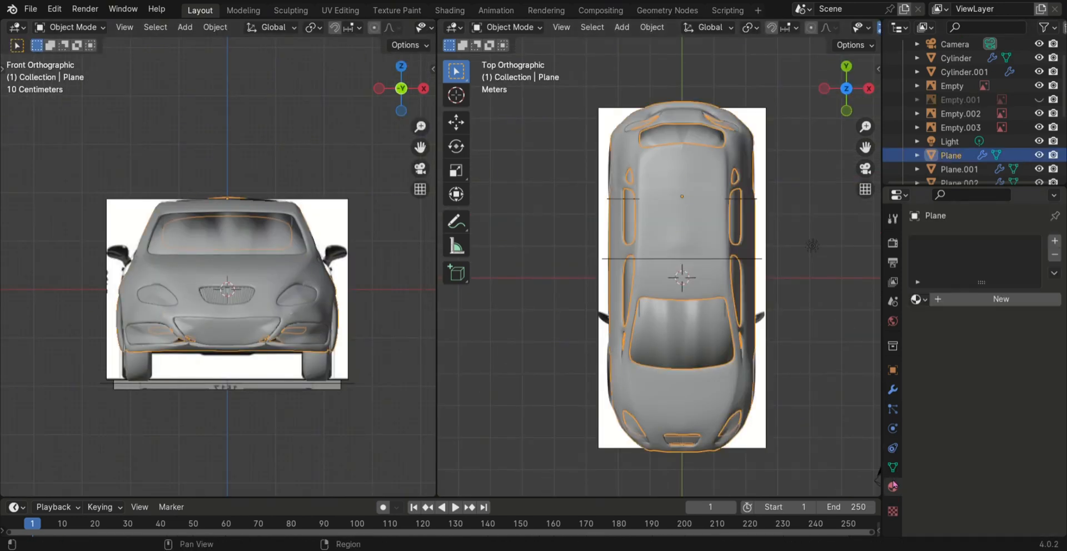
click(1000, 299)
click(1007, 410)
drag(959, 253, 958, 252)
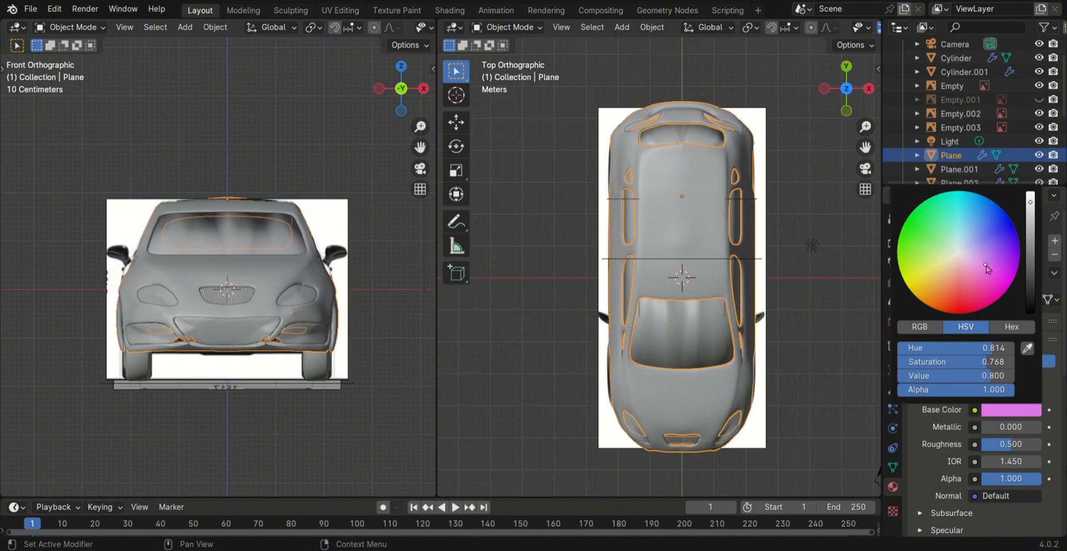
- Maximize the 3D viewport, switch it to rendered shading and view the car in perspective
click(428, 27)
click(428, 38)
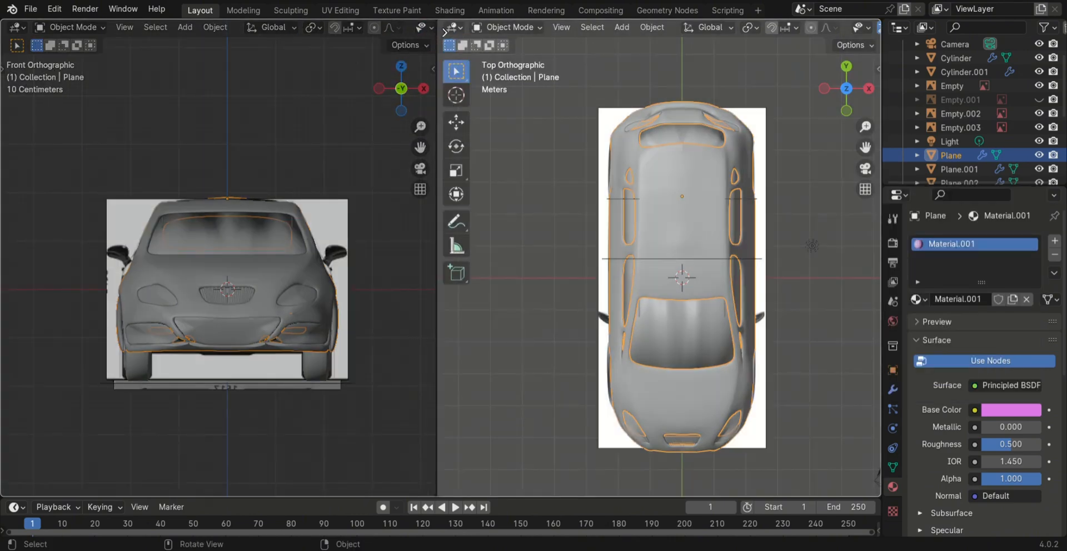
key(ctrl+space)
click(842, 28)
middle_drag(767, 314, 722, 261)
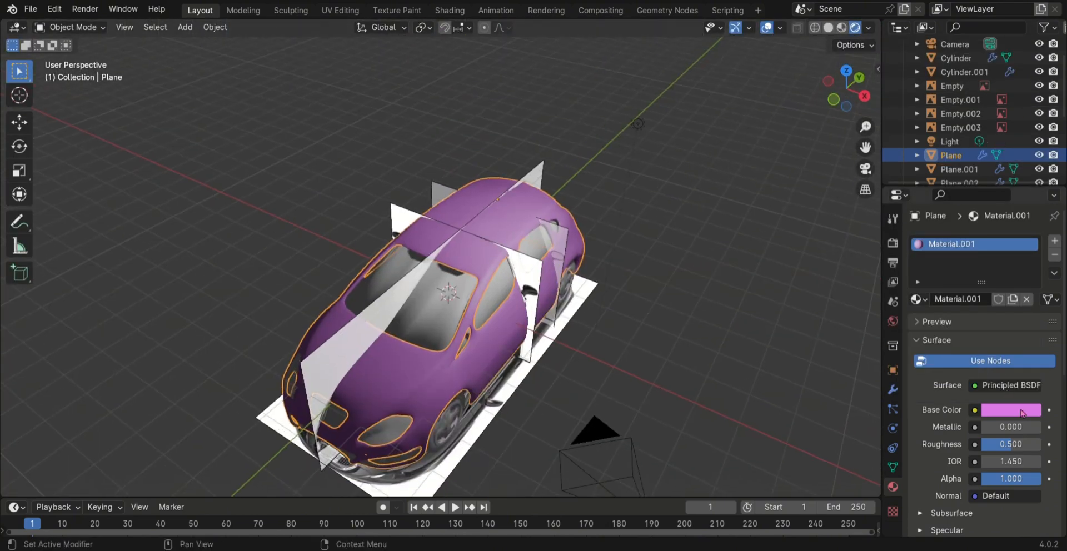
- Change the car body material's base color to red with hue 0.999 and saturation 1.000
click(1007, 410)
mouse_move(980, 289)
mouse_down()
mouse_move(950, 303)
mouse_move(963, 313)
mouse_up()
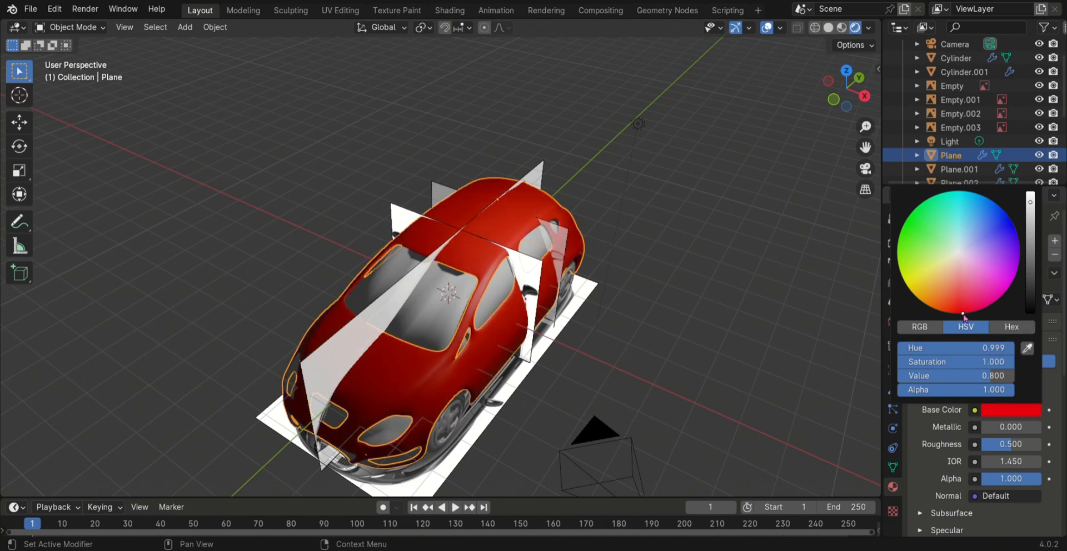
- Give the tail lights a new material with a yellow base color
middle_drag(611, 278, 444, 267)
click(463, 345)
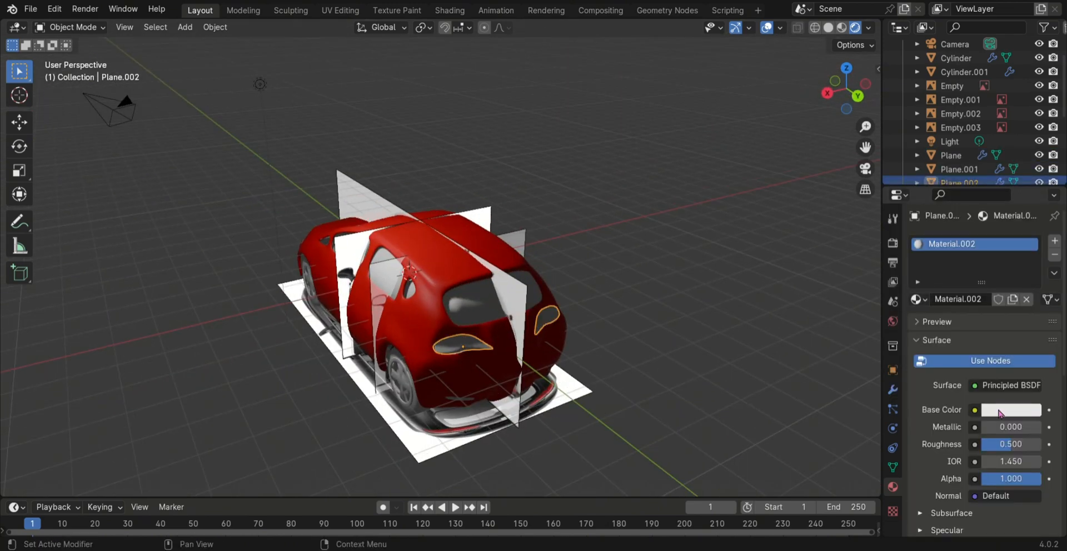
click(1012, 410)
click(924, 285)
- Create a new material for the headlights and set its base color to yellow
middle_drag(417, 436, 617, 389)
click(516, 293)
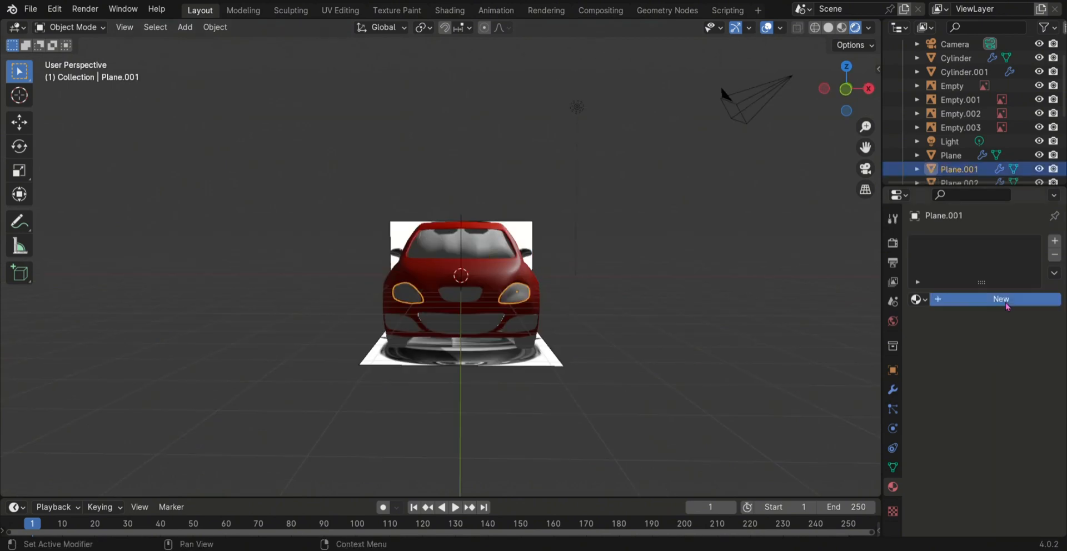
click(1008, 301)
click(1011, 410)
click(1010, 410)
click(913, 286)
middle_drag(780, 314, 713, 325)
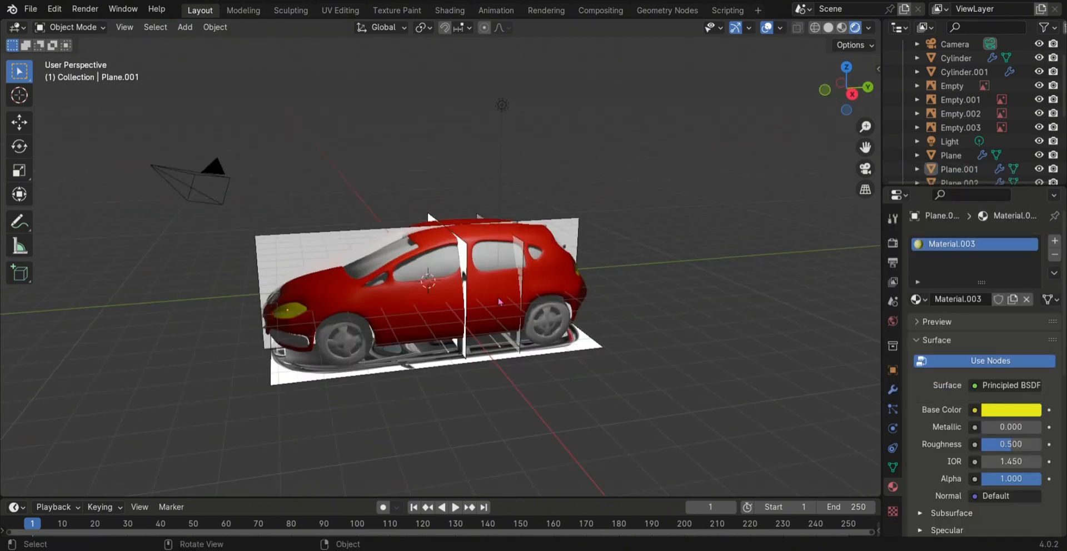
click(447, 265)
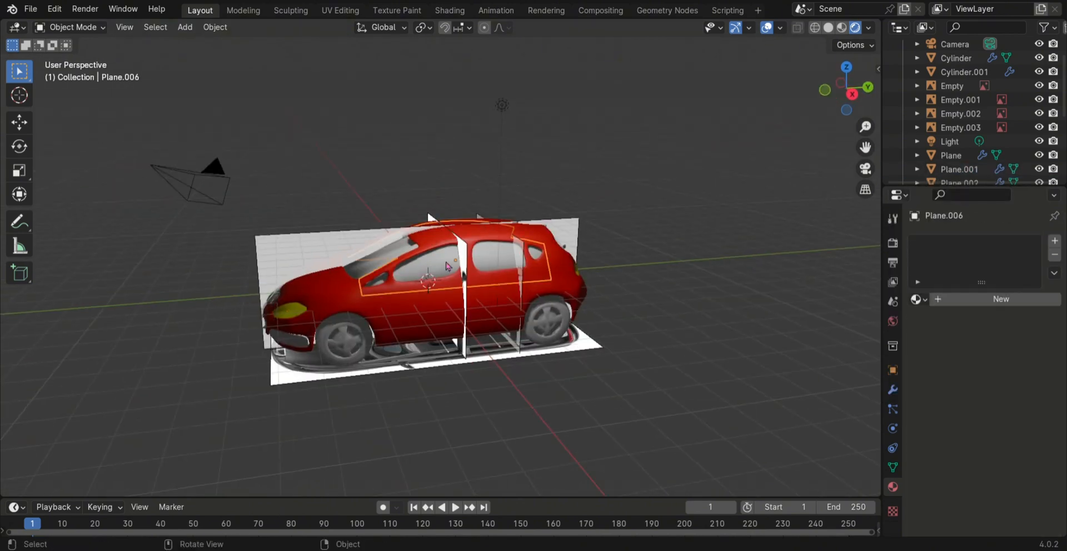
middle_drag(611, 289, 503, 303)
click(503, 316)
- Create a material for the small rear bumper lights and replace it with the existing yellow Material.002
scroll(502, 317, up, 3)
middle_drag(683, 325, 578, 300)
click(369, 334)
click(1001, 299)
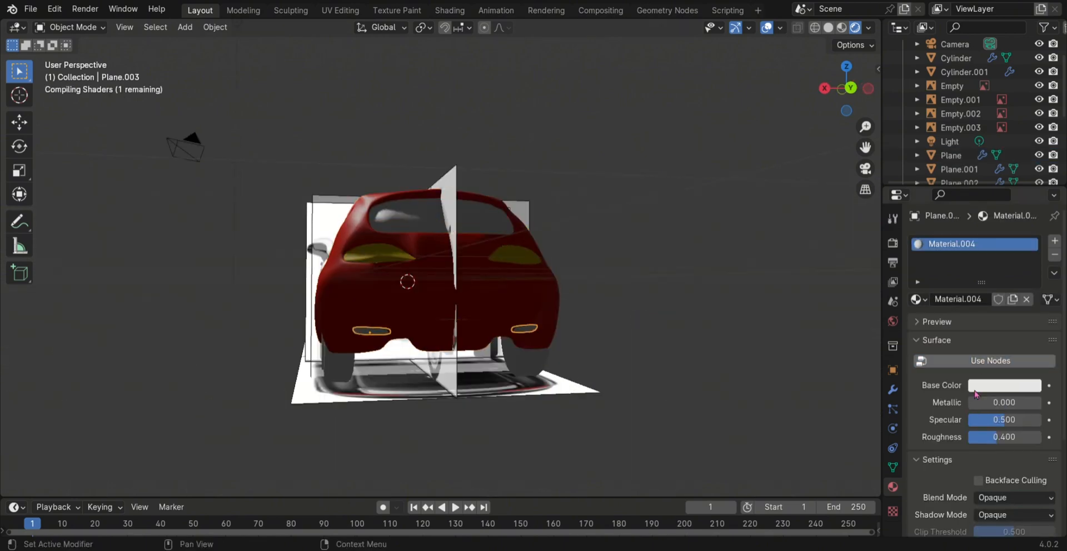
click(1010, 410)
click(974, 410)
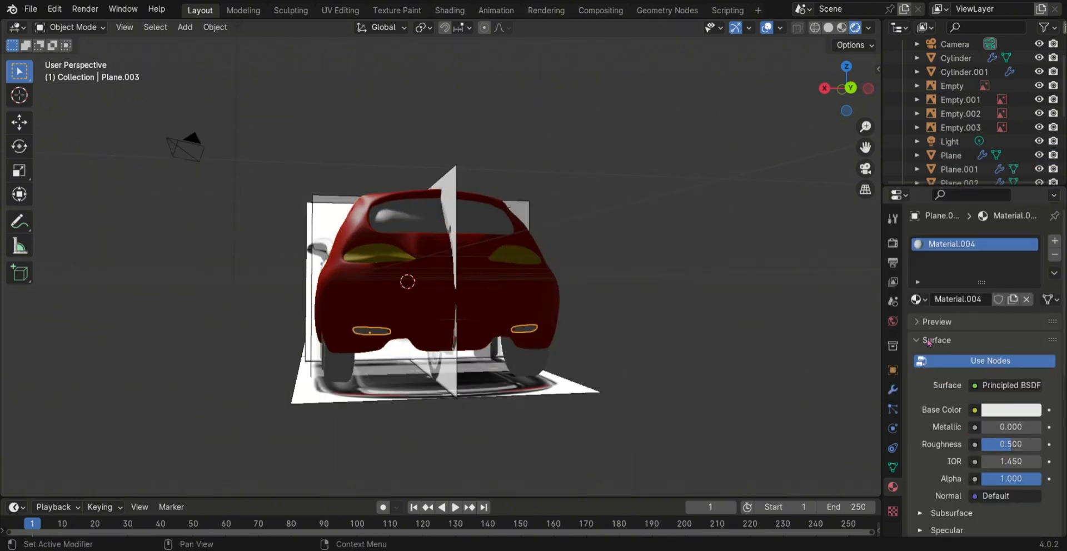
click(918, 299)
click(789, 345)
middle_drag(698, 377, 434, 276)
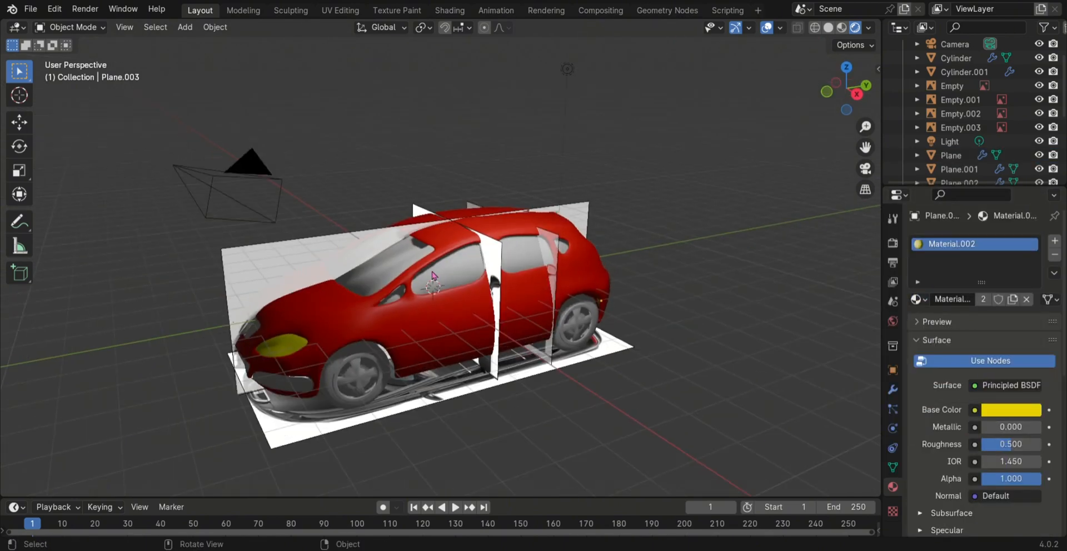
- Give the windshield a new material with a white base color at value 1.000
click(408, 263)
click(989, 302)
click(1018, 410)
click(1033, 194)
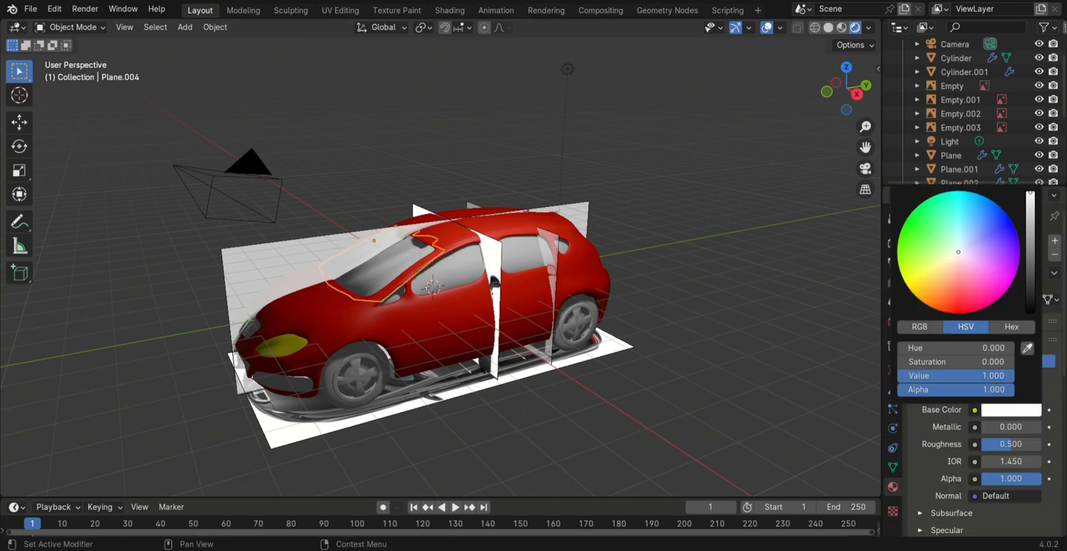
- Assign the existing material named Material to the side and rear windows and brighten its base color to white
click(456, 272)
click(918, 299)
click(789, 320)
middle_drag(744, 372, 648, 381)
click(519, 288)
click(918, 299)
click(789, 321)
middle_drag(722, 344, 650, 348)
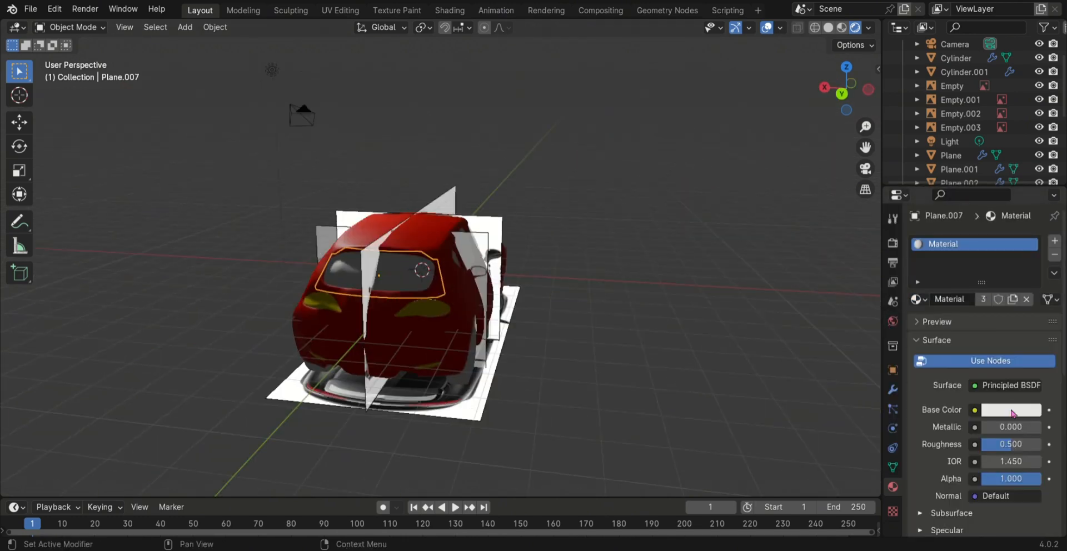
click(1011, 413)
drag(1029, 216, 1030, 192)
- Give the front wheel a new material with a black base color
middle_drag(503, 362, 581, 362)
scroll(326, 398, up, 1)
middle_drag(326, 398, 481, 289)
scroll(428, 383, up, 2)
scroll(482, 288, up, 1)
click(211, 300)
click(1010, 410)
drag(1029, 216, 1030, 312)
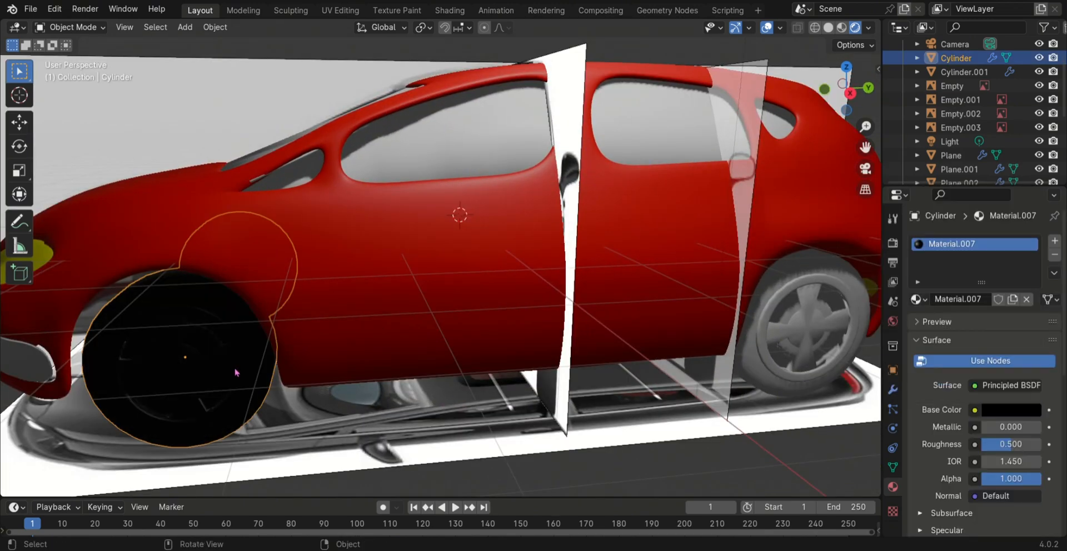
scroll(236, 373, down, 2)
key(Tab)
alt+click(283, 325)
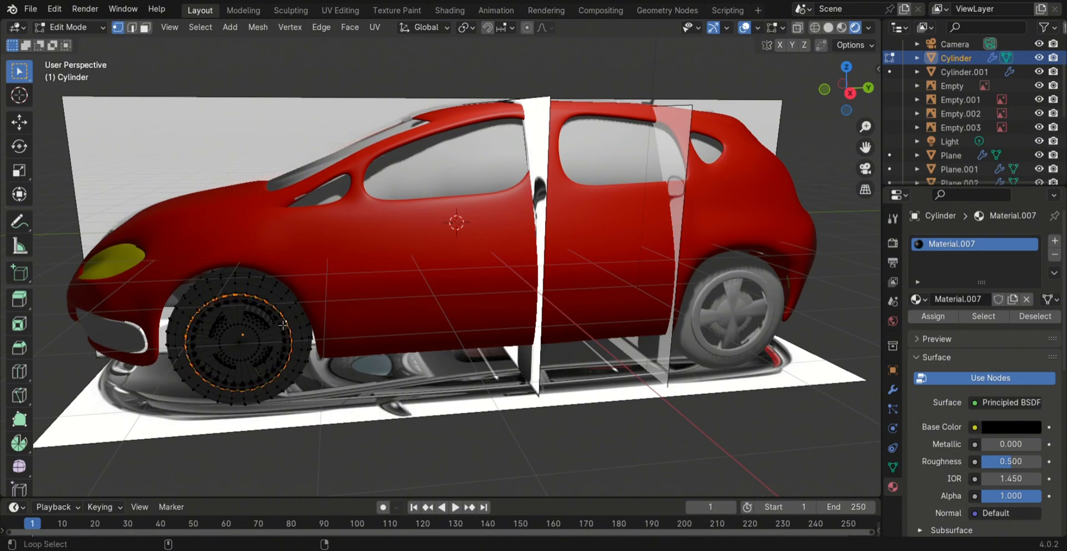
alt+shift+click(281, 323)
click(1010, 426)
mouse_move(1030, 316)
mouse_down()
mouse_move(1030, 209)
mouse_move(1030, 329)
mouse_up()
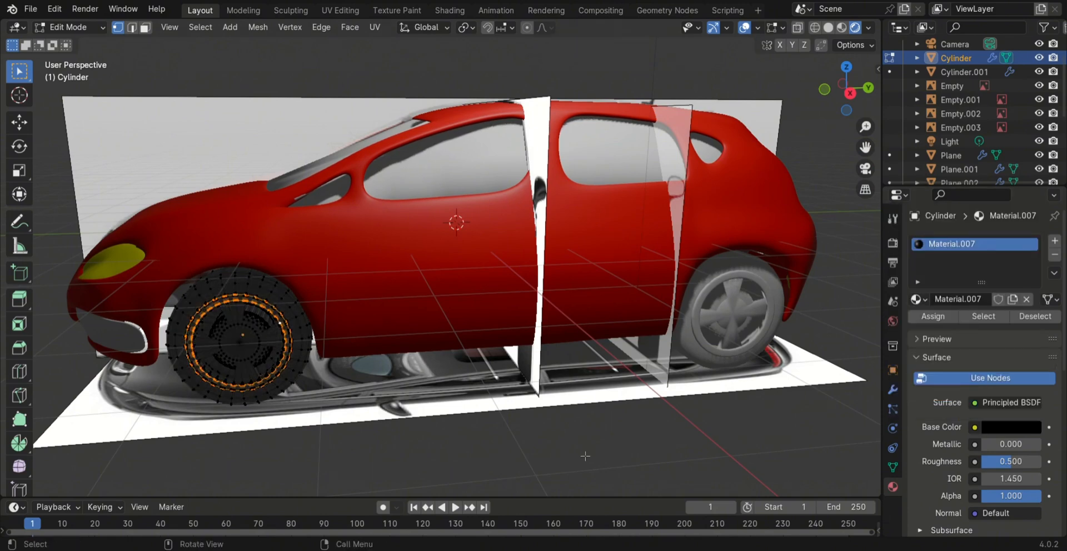
key(Tab)
- Select the spoke and hub faces of the front wheel's rim in face mode
key(Tab)
scroll(309, 389, up, 2)
alt+click(171, 345)
key(3)
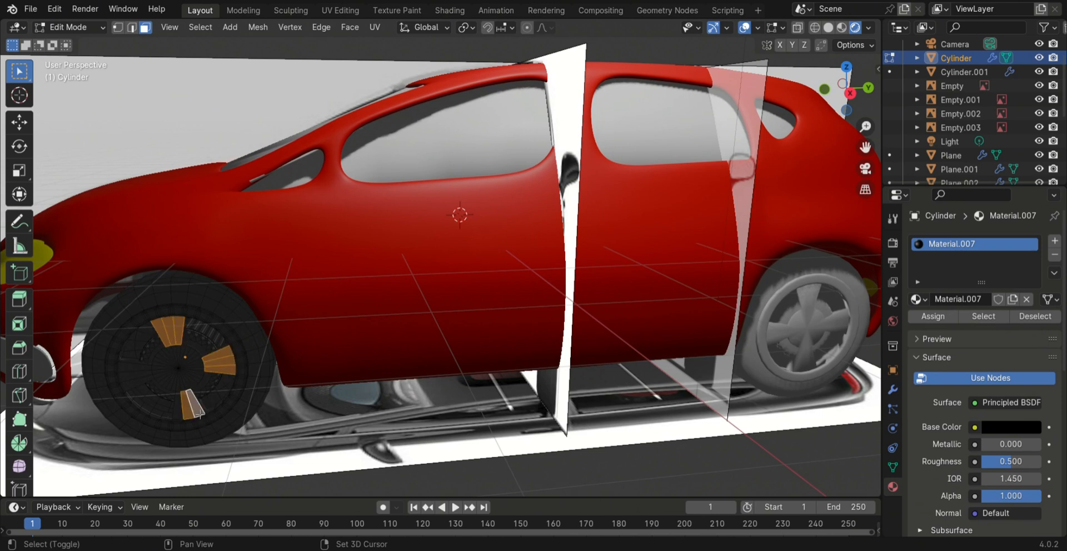
shift+click(131, 374)
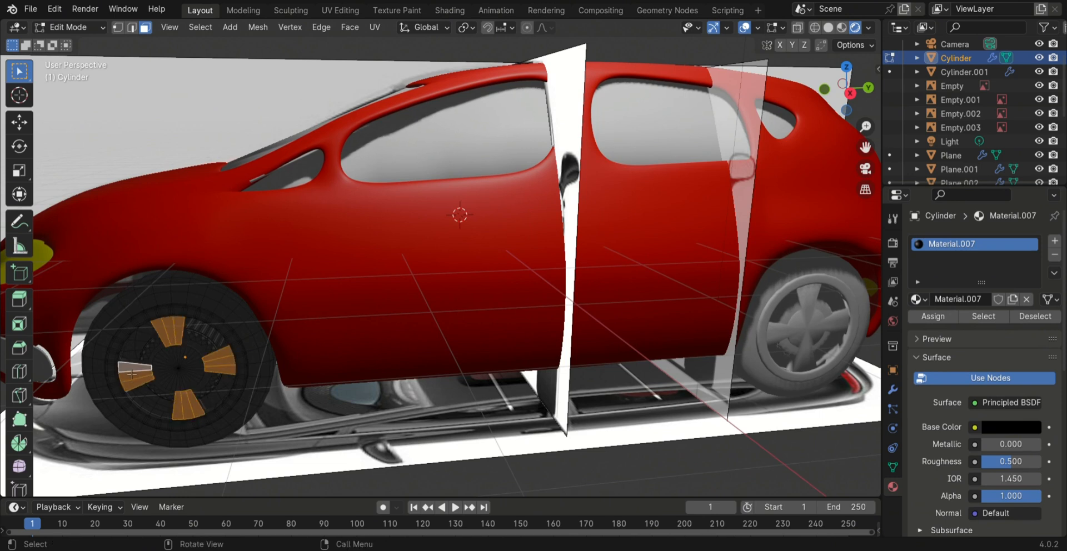
shift+click(167, 371)
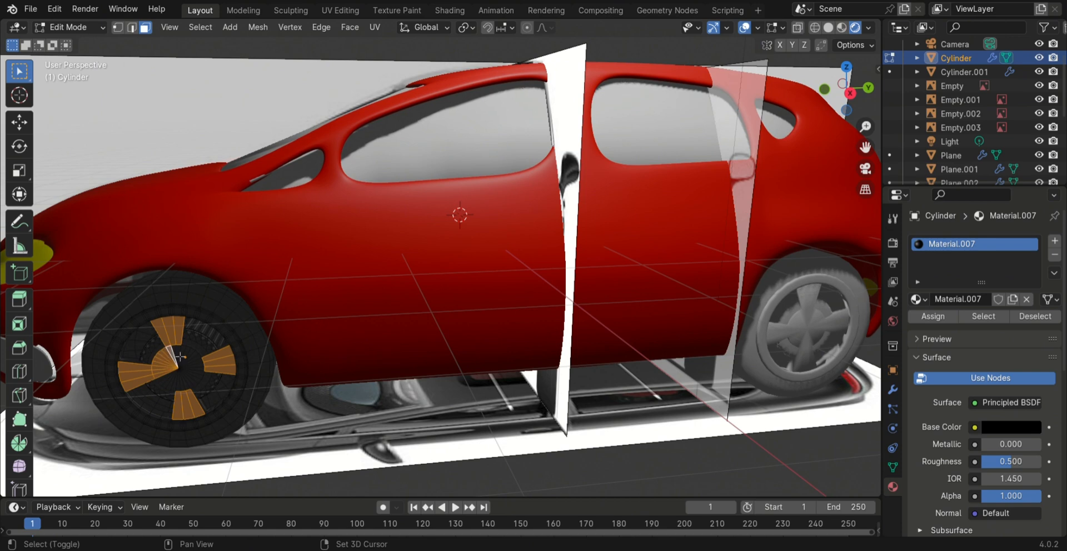
scroll(173, 362, up, 2)
scroll(155, 355, down, 1)
shift+click(105, 389)
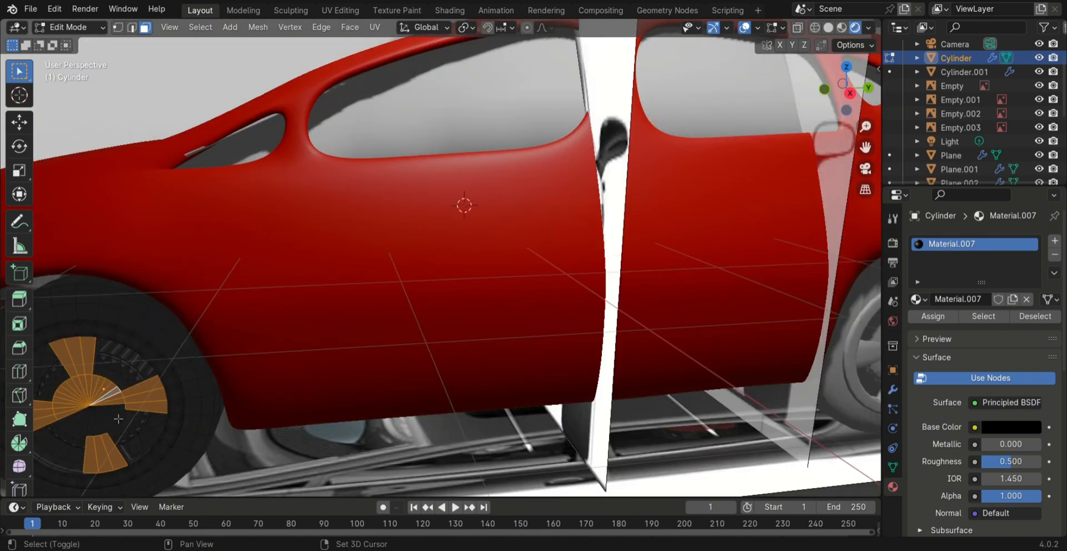
shift+click(104, 427)
alt+shift+click(70, 430)
shift+click(106, 425)
shift+click(83, 429)
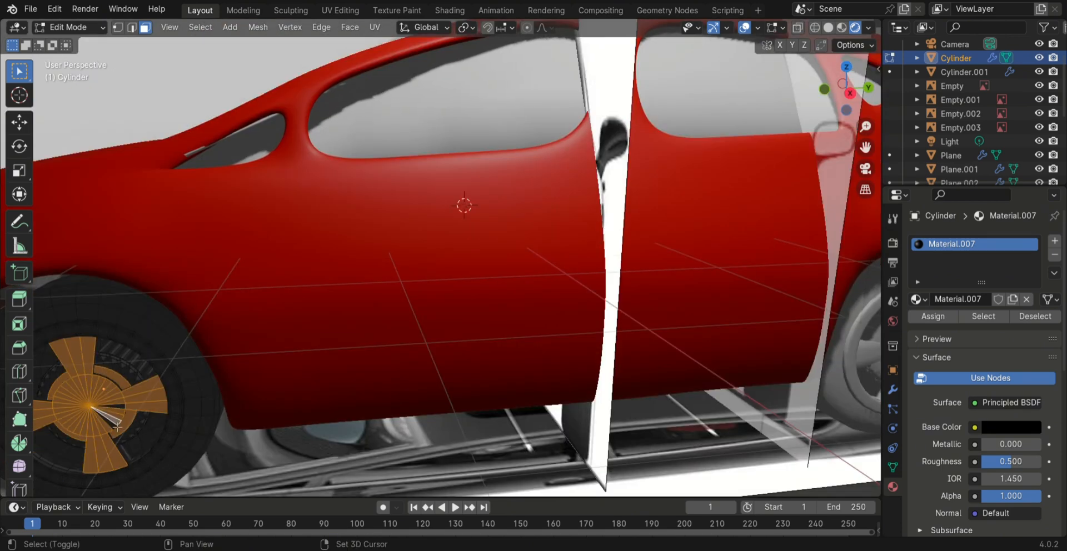
shift+click(121, 409)
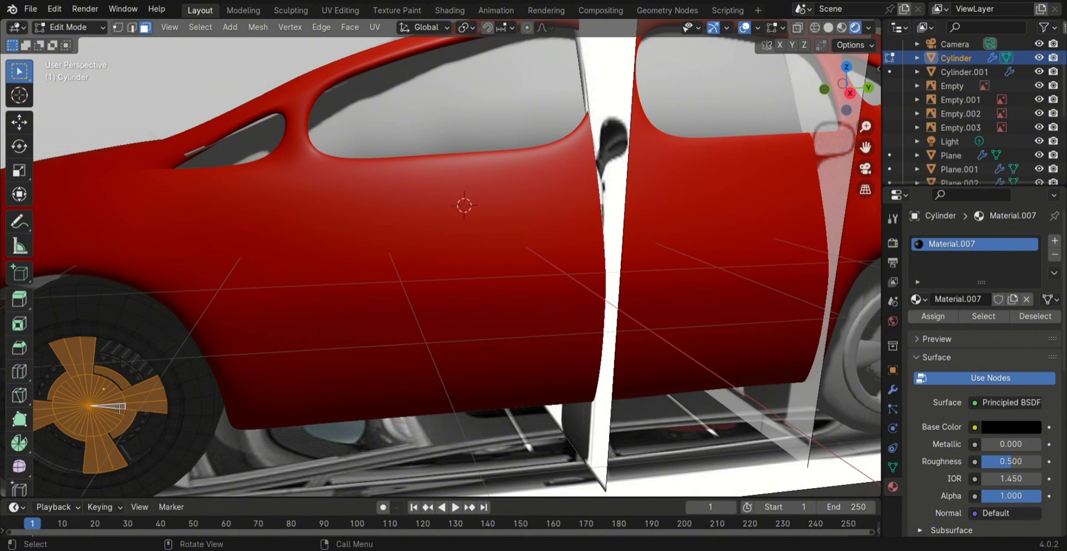
- Add a second material slot to the front wheel and fill it with the existing material named Material
click(1054, 240)
click(916, 327)
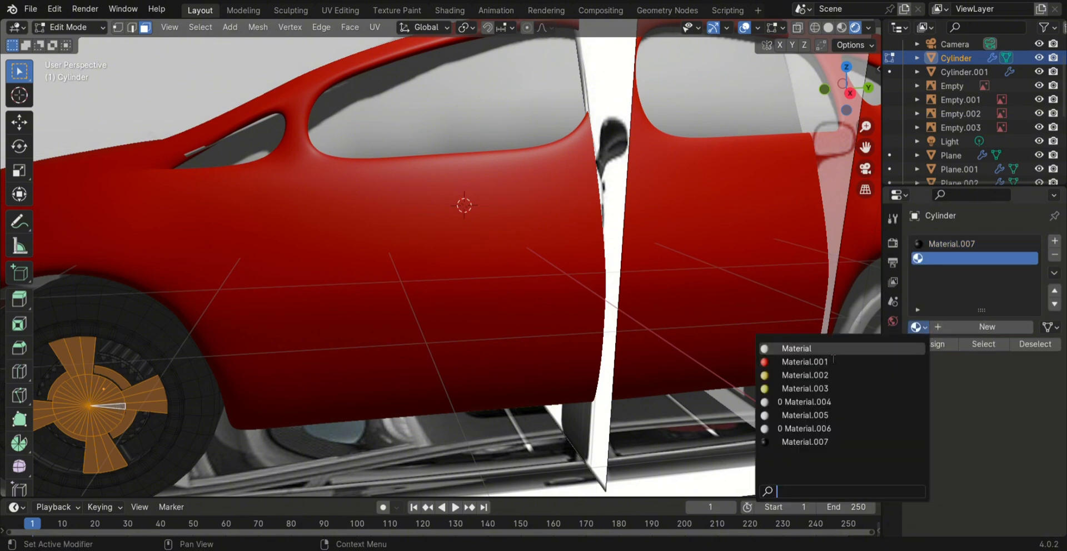
click(832, 350)
scroll(555, 462, down, 4)
click(555, 462)
scroll(555, 462, up, 2)
key(Tab)
- Unlink the materials from both of the front wheel's material slots
scroll(289, 422, down, 2)
middle_drag(139, 411, 763, 51)
key(Tab)
click(1030, 245)
click(1027, 327)
click(1022, 258)
click(1027, 326)
key(Tab)
scroll(285, 406, down, 4)
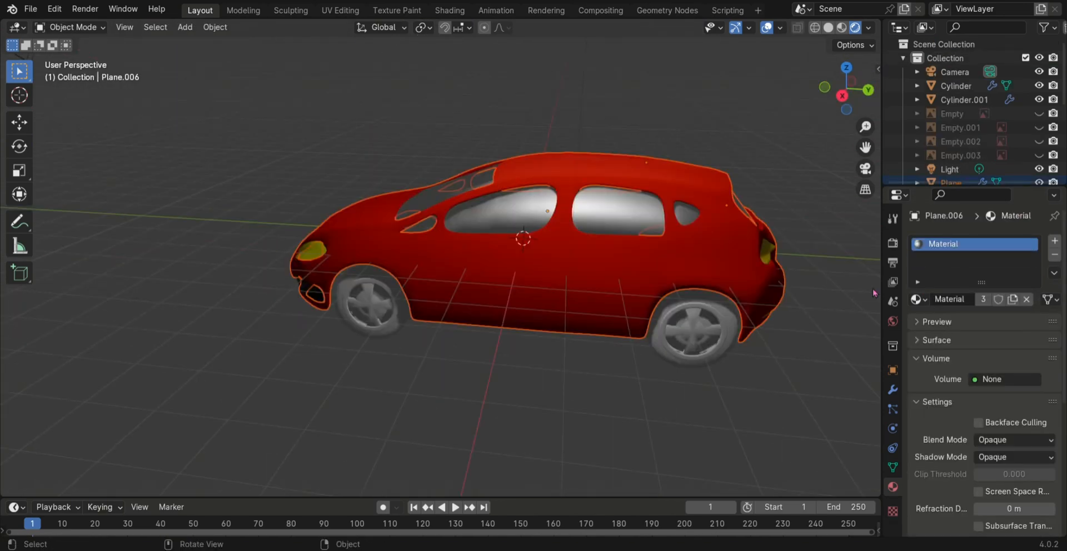
- Try Glass BSDF and Glossy BSDF as the window material's surface shader, with roughness 0.119
click(995, 388)
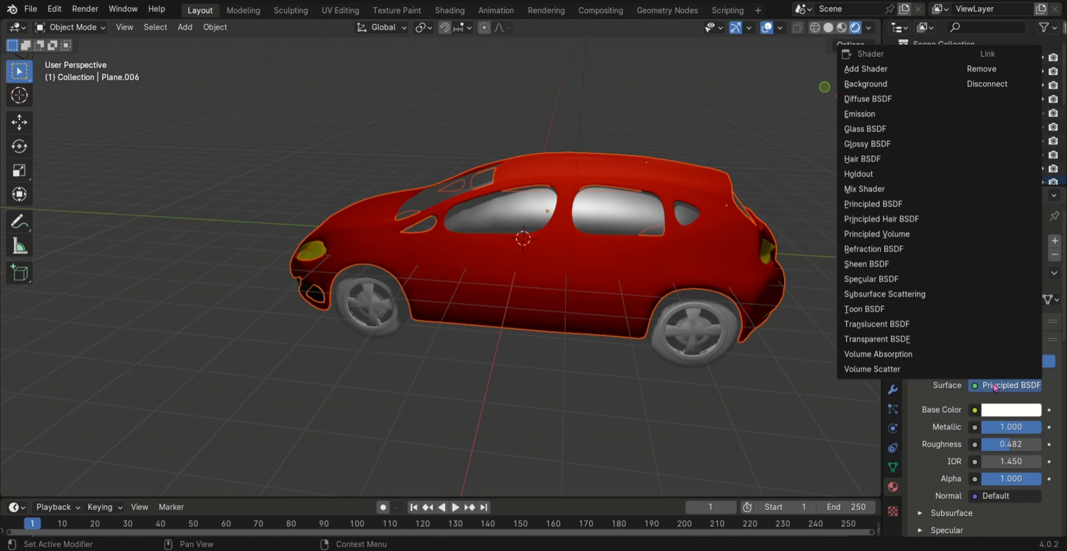
click(865, 129)
mouse_move(988, 447)
mouse_down()
mouse_move(1008, 447)
mouse_move(994, 447)
mouse_up()
middle_drag(753, 405, 810, 420)
click(1003, 385)
click(890, 142)
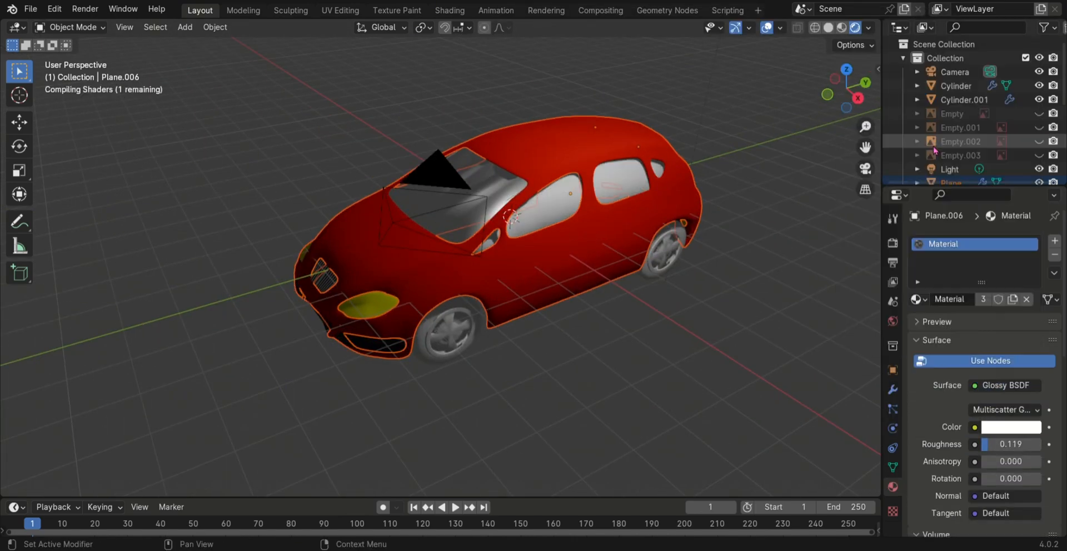
click(1003, 386)
click(865, 143)
- Try adding another modifier to the side windows, and undo the recent changes
click(892, 389)
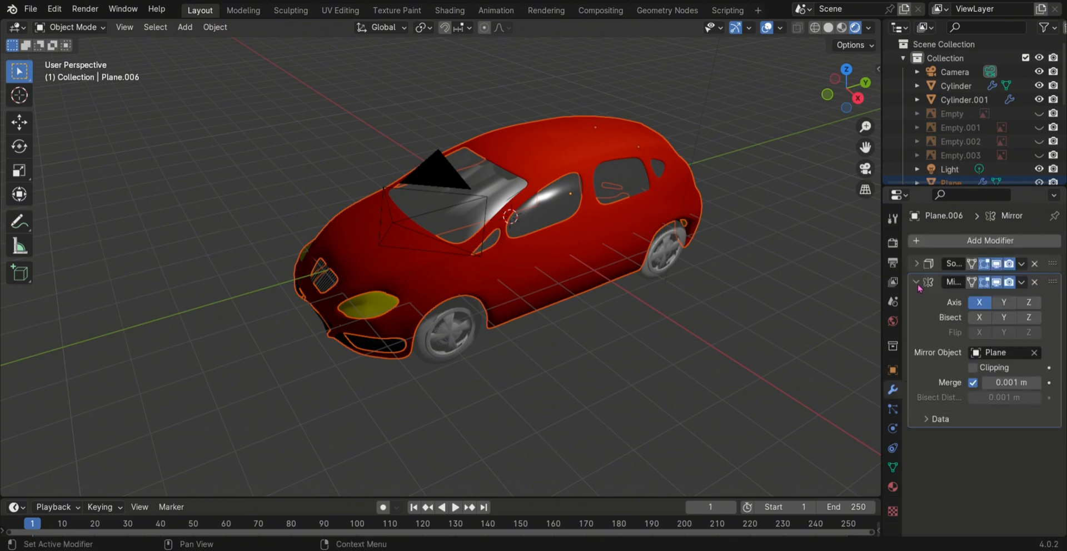
click(990, 241)
mouse_move(908, 268)
click(809, 418)
click(490, 191)
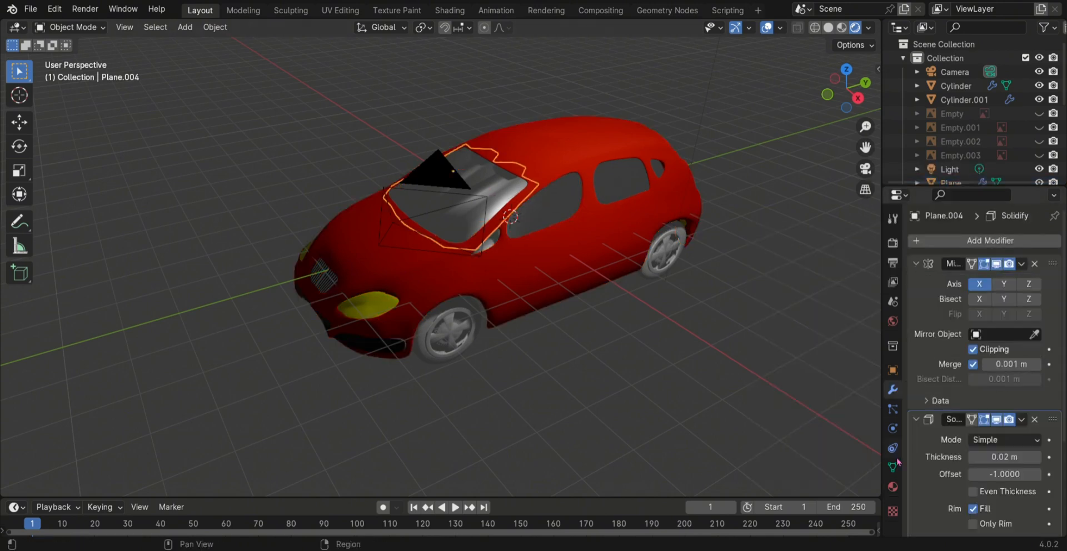
click(893, 487)
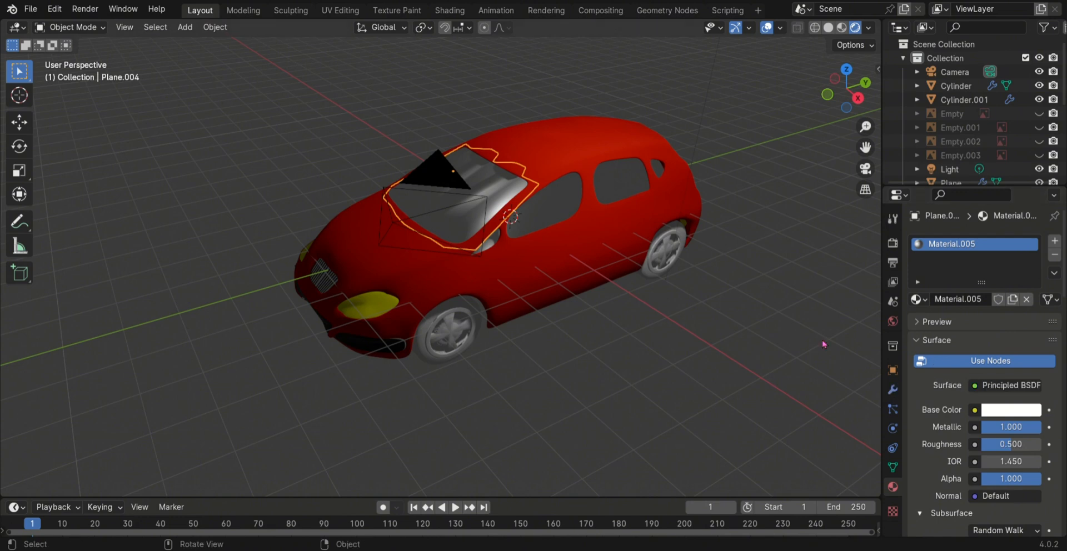
key(ctrl+z)
key(ctrl+z)
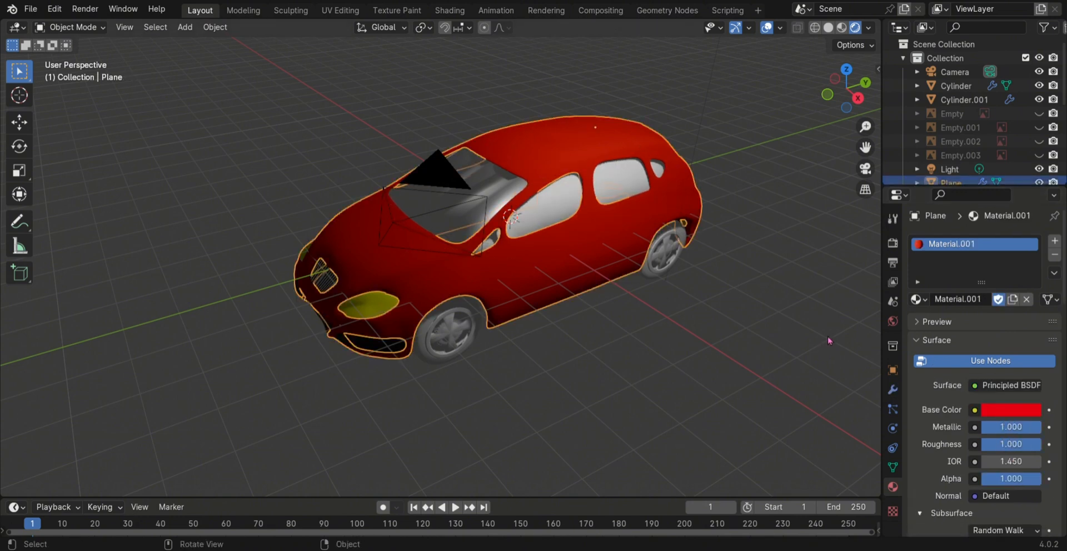
- Keep Principled BSDF on the red body material and set its specular IOR Level to 0.1 and roughness to 0.3
scroll(989, 389, down, 3)
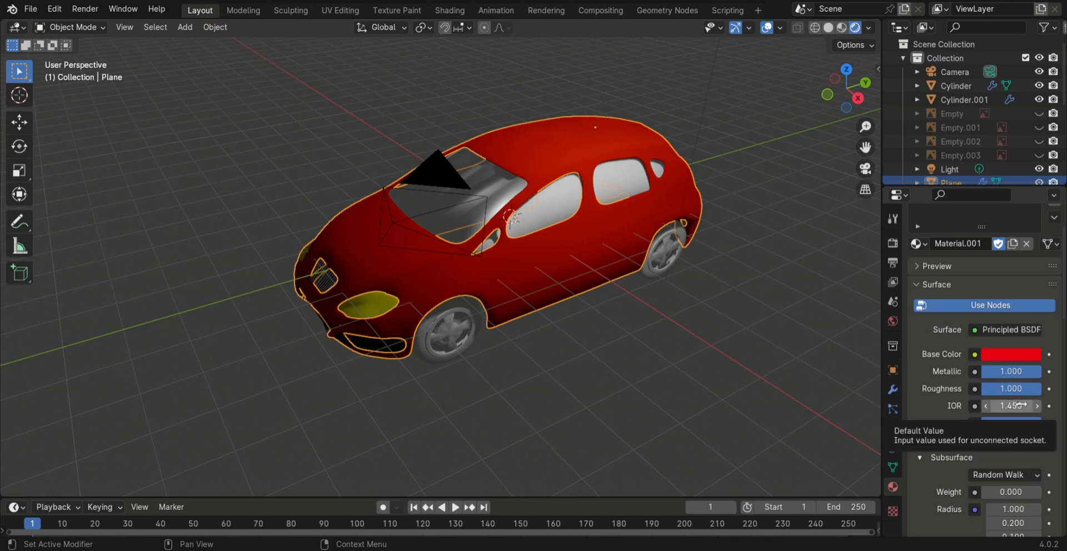
click(1007, 330)
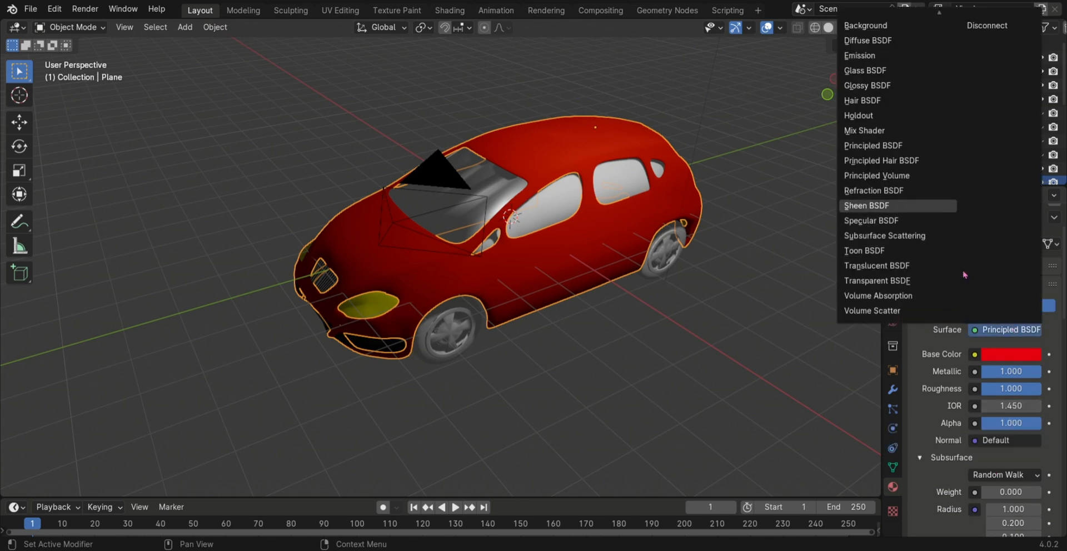
click(920, 148)
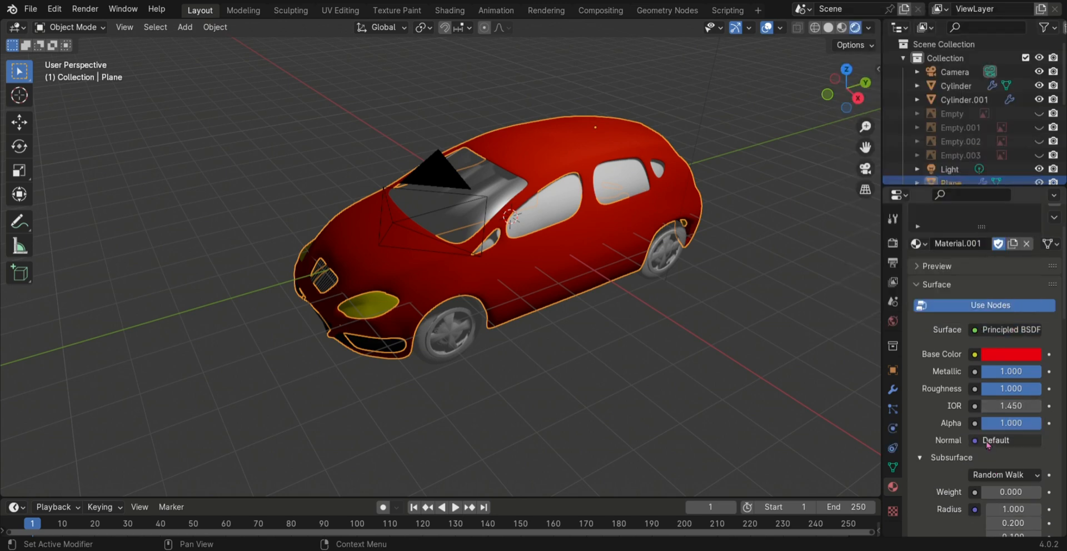
scroll(978, 361, down, 5)
click(1017, 519)
text(0.3)
key(Return)
scroll(1020, 335, up, 3)
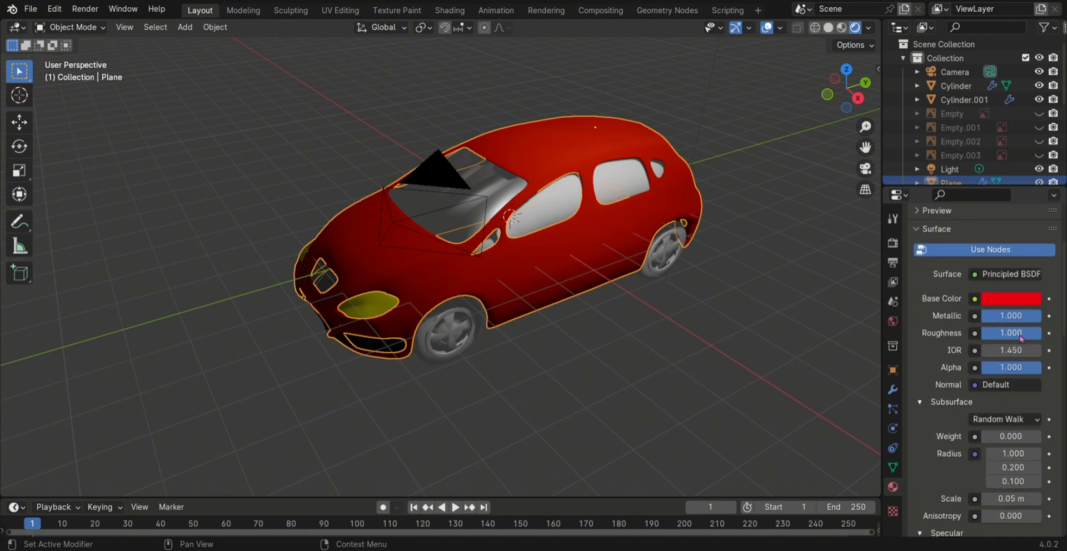
click(1021, 335)
text(0.3)
key(Return)
- Set the body material's coat weight to 2 and switch the viewport to material preview shading
scroll(1021, 335, down, 18)
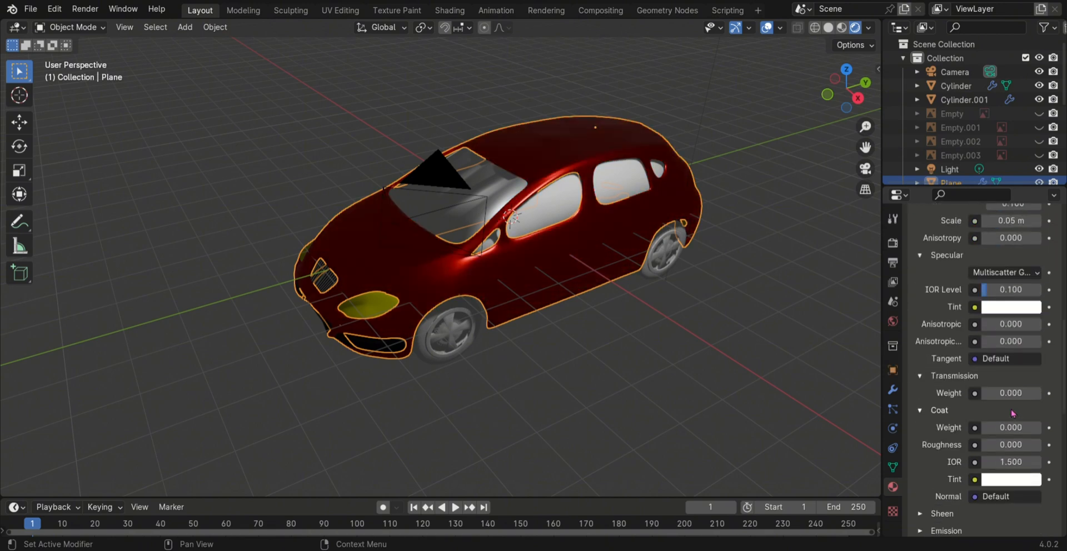
scroll(925, 403, up, 3)
click(1012, 346)
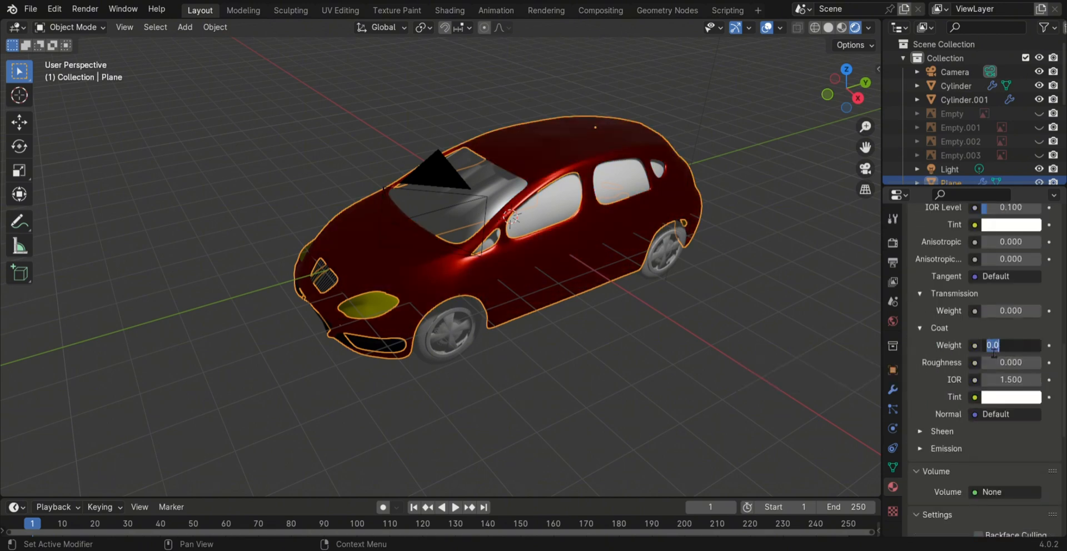
text(2)
key(Return)
middle_drag(790, 311, 721, 236)
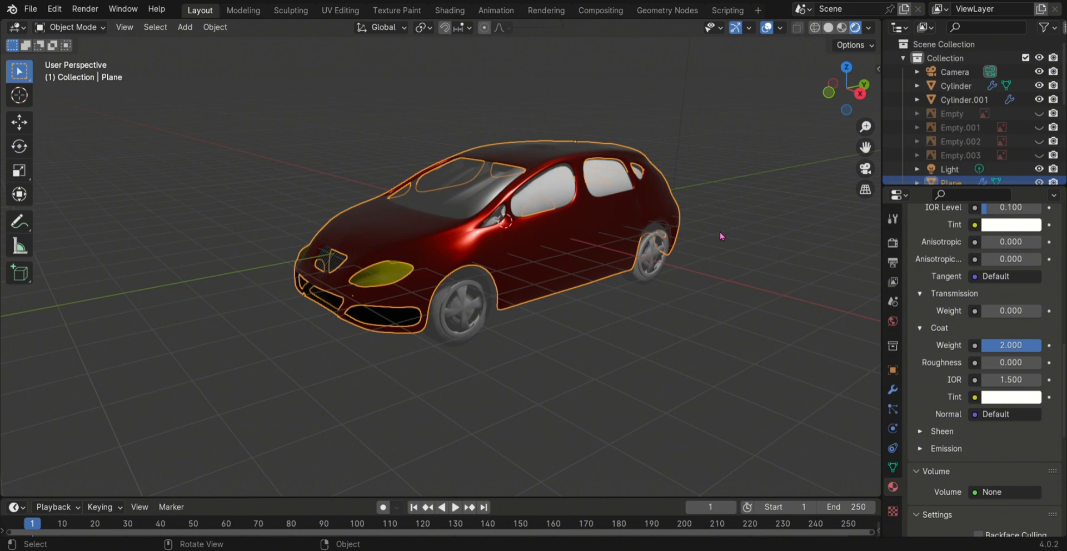
click(722, 237)
key(z)
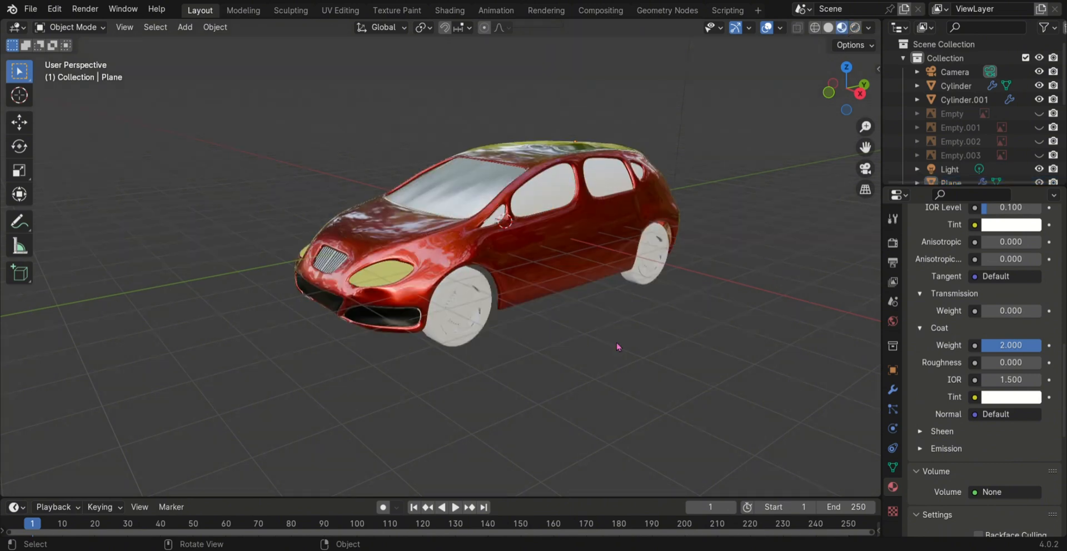
- Set the windshield material's coat weight to 2 and coat roughness to 0.1
middle_drag(617, 349, 728, 353)
click(433, 189)
click(1011, 345)
text(2)
key(Return)
click(1015, 364)
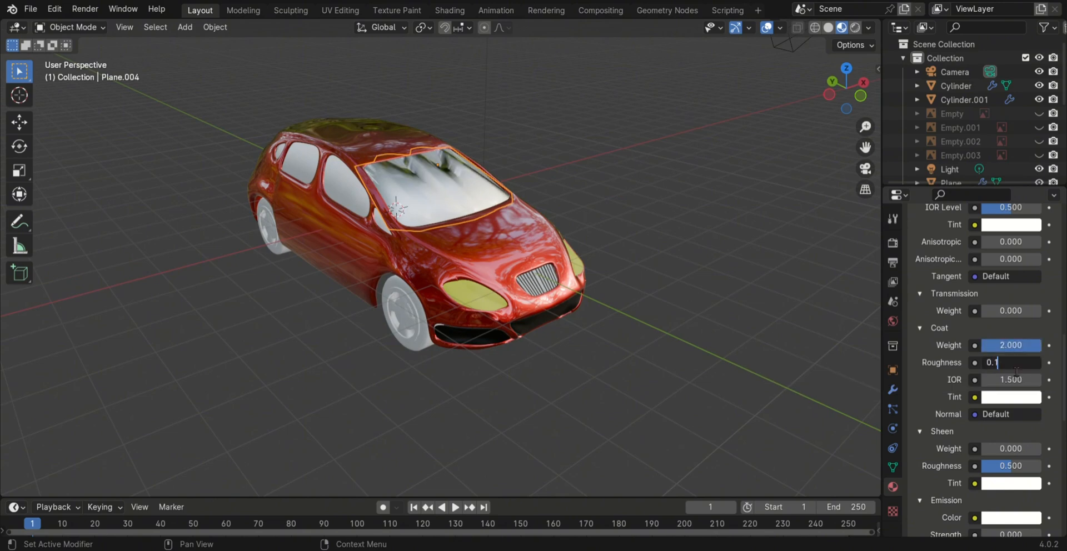
text(0.1)
key(Return)
- Create a new material with a black base color for the front wheel
scroll(1016, 372, up, 15)
middle_drag(517, 369, 877, 328)
click(405, 276)
click(999, 326)
middle_drag(611, 328, 834, 361)
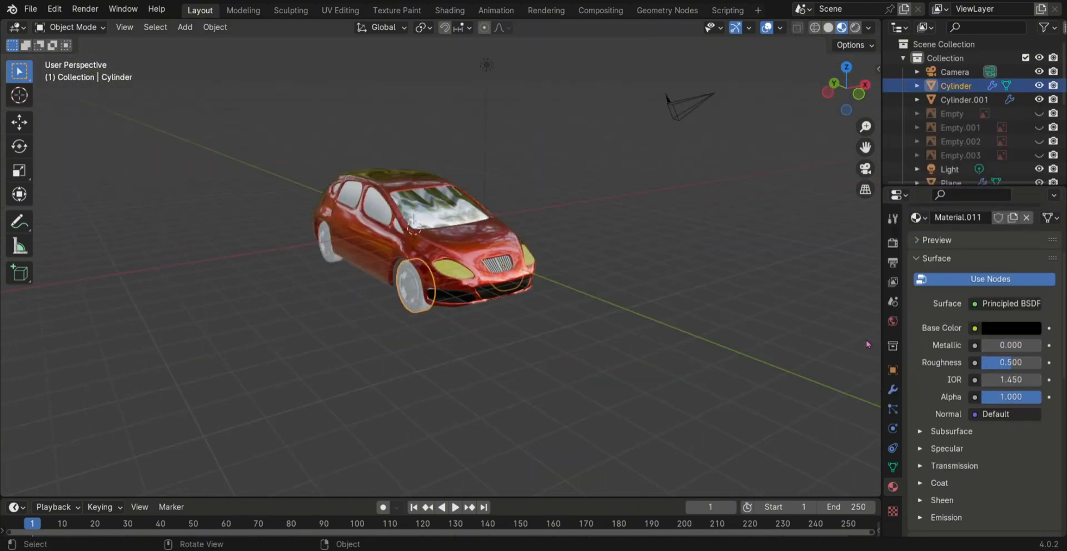
scroll(988, 401, up, 4)
scroll(995, 472, down, 15)
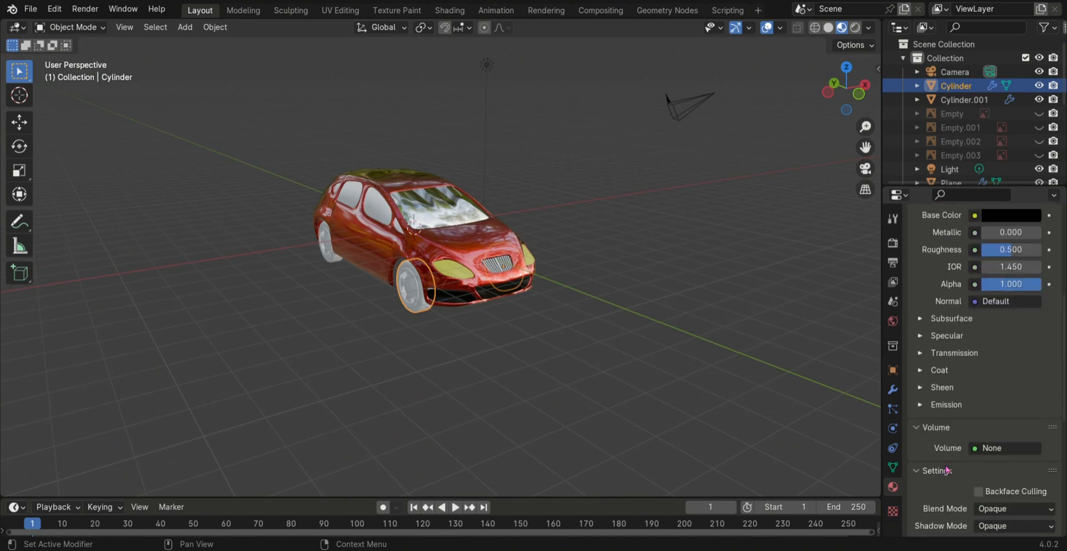
scroll(978, 480, up, 15)
- Assign the existing black Material.011 to the rear wheel
click(892, 371)
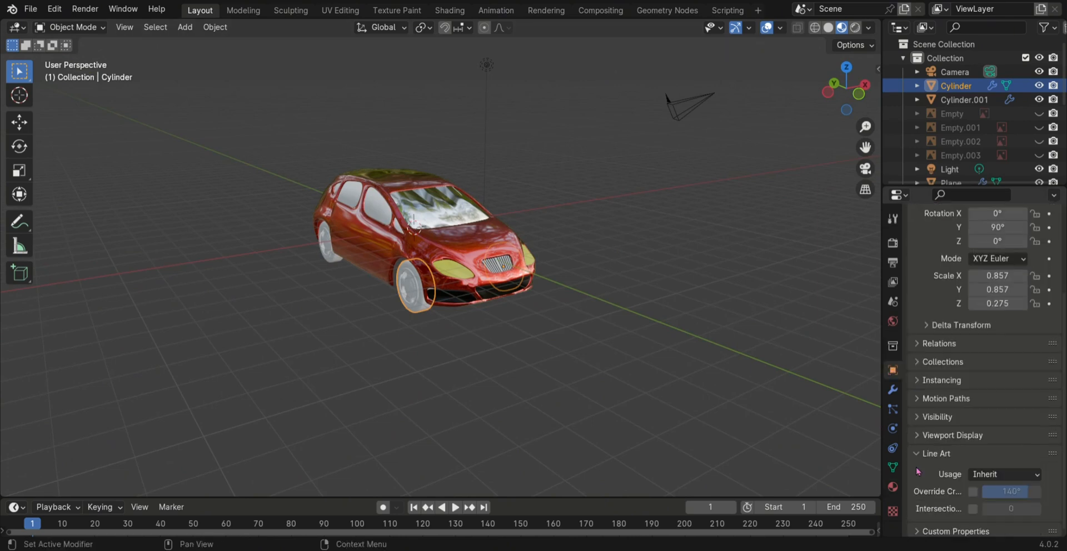
click(893, 487)
middle_drag(556, 334, 723, 333)
click(596, 259)
click(979, 299)
click(917, 299)
click(805, 428)
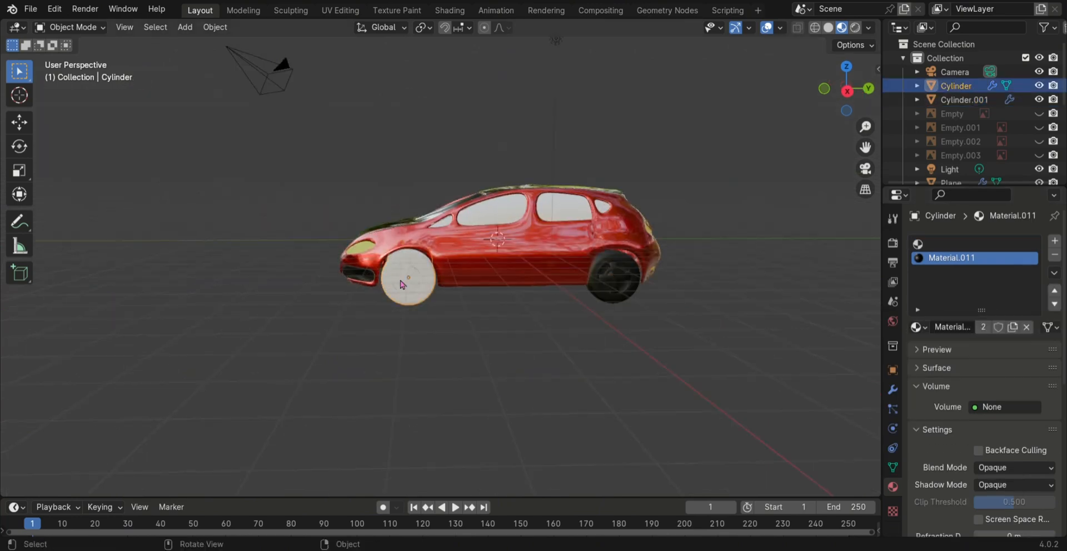
scroll(1000, 445, down, 12)
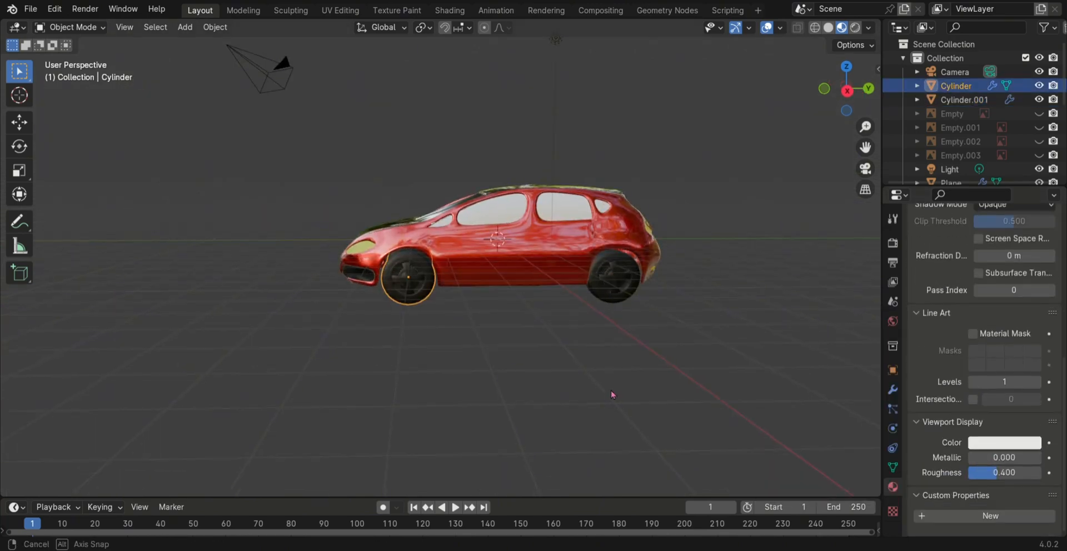